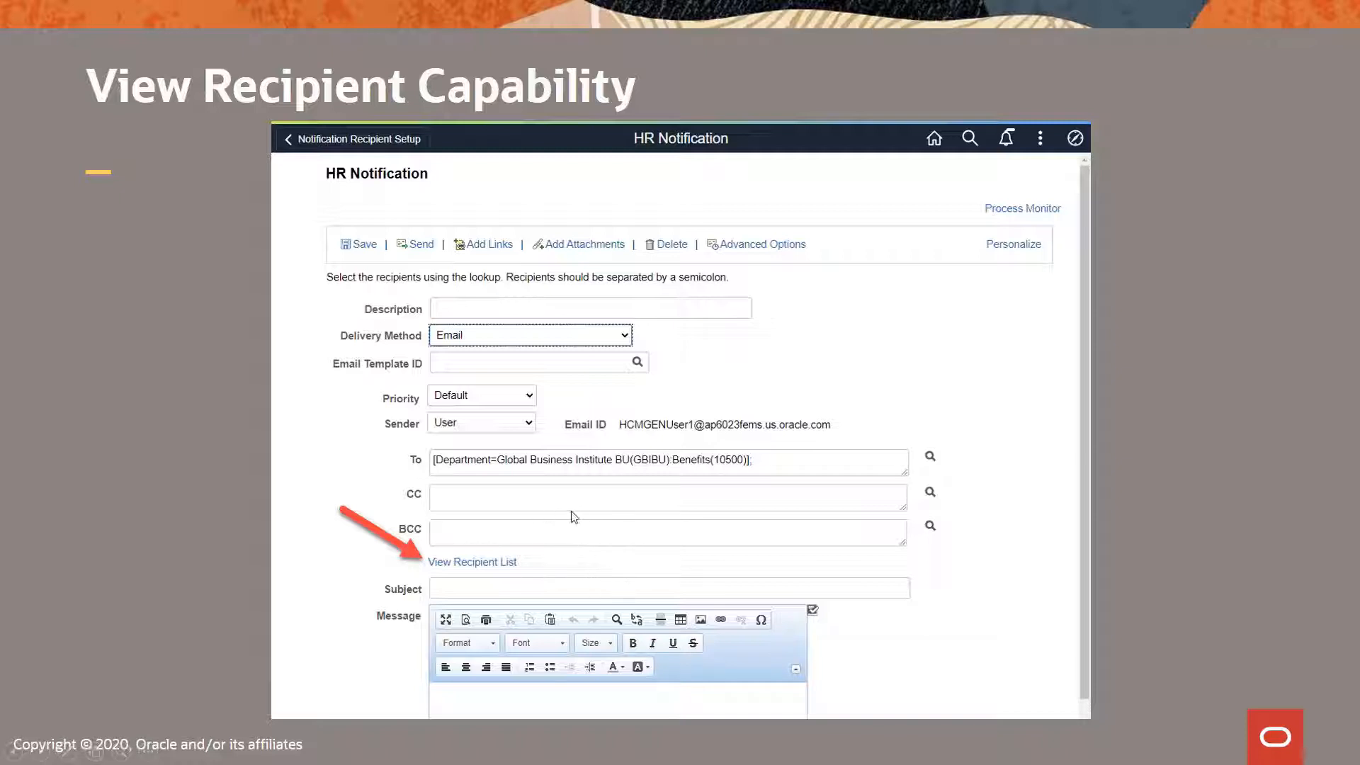
Advance past the Demonstration slide and close the slideshow, leaving the desktop showing
{"action": "left_click", "coordinate": [479, 564]}
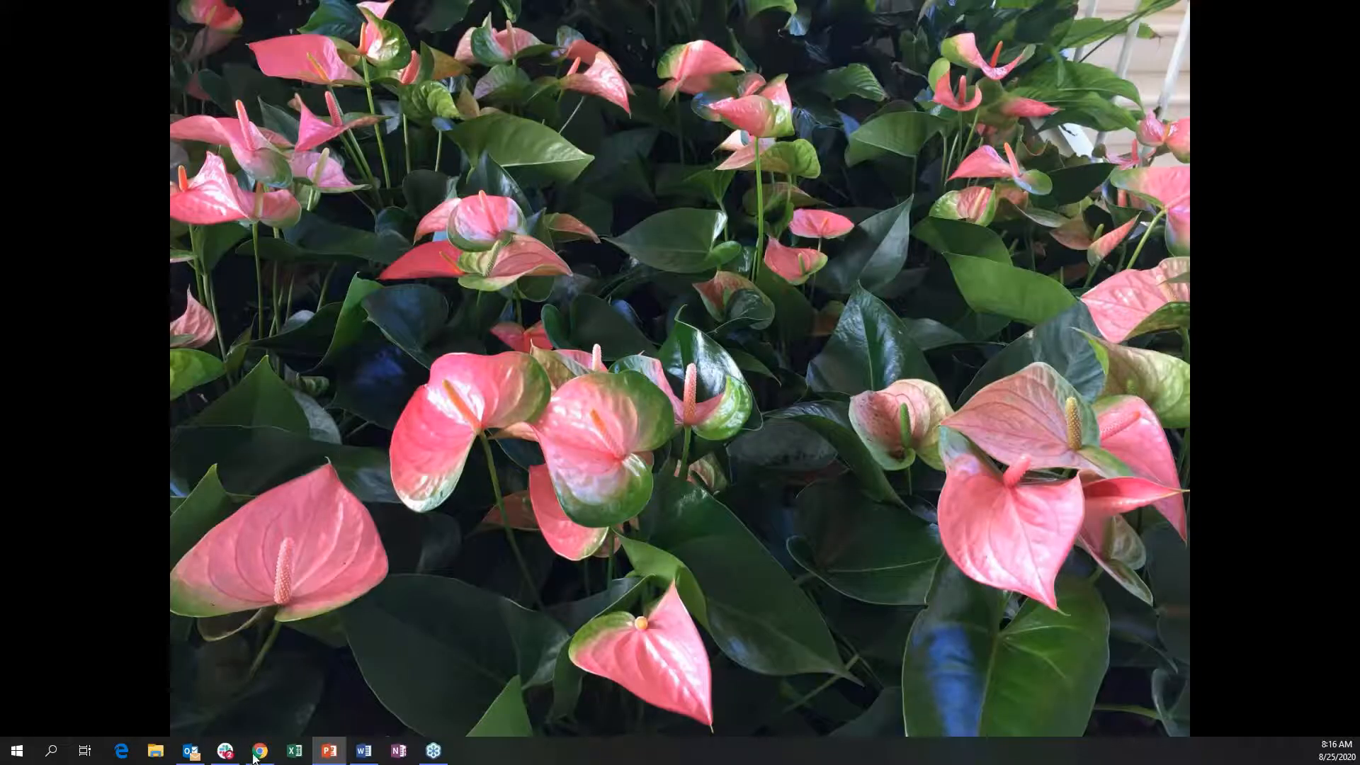
Sign in to PeopleSoft with the other saved user login and open the HR Notifications tile
{"action": "left_click", "coordinate": [265, 753]}
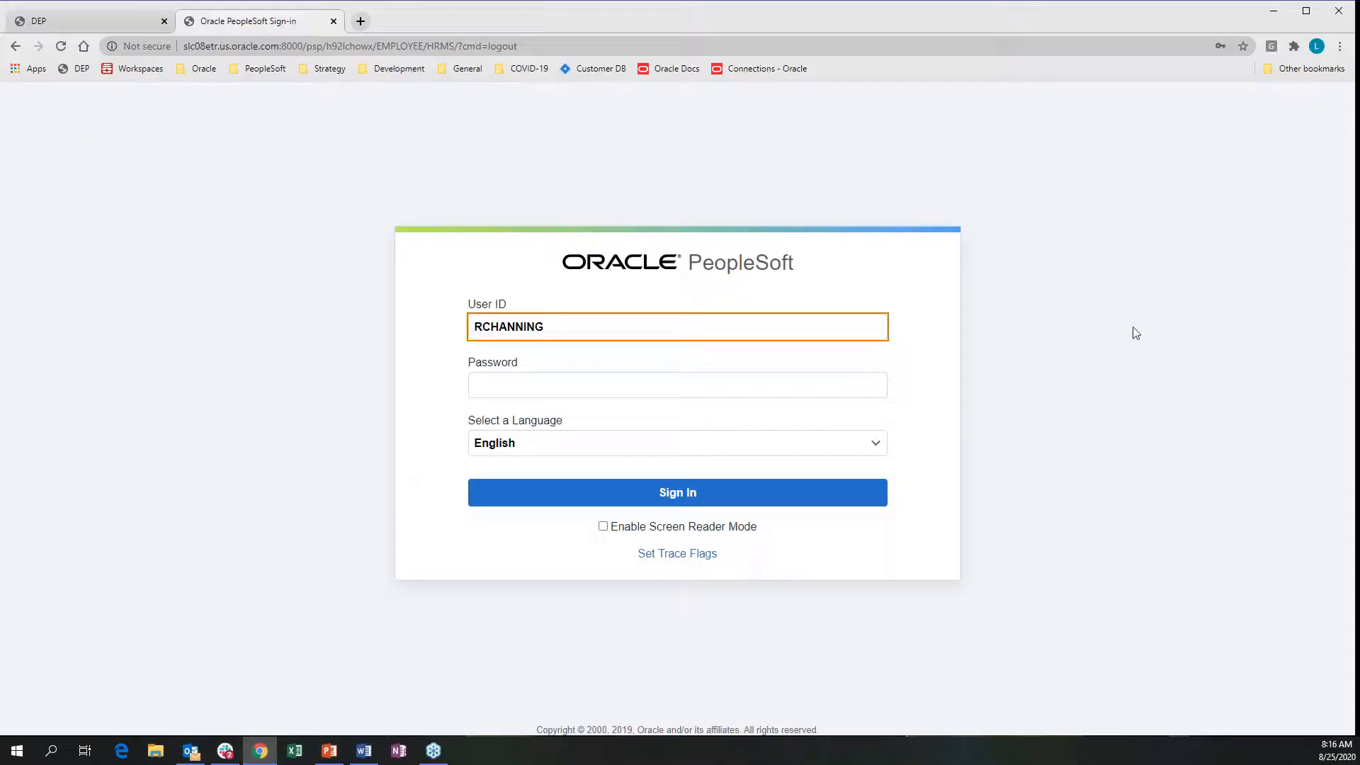
{"action": "left_click", "coordinate": [637, 327]}
{"action": "double_click", "coordinate": [637, 328]}
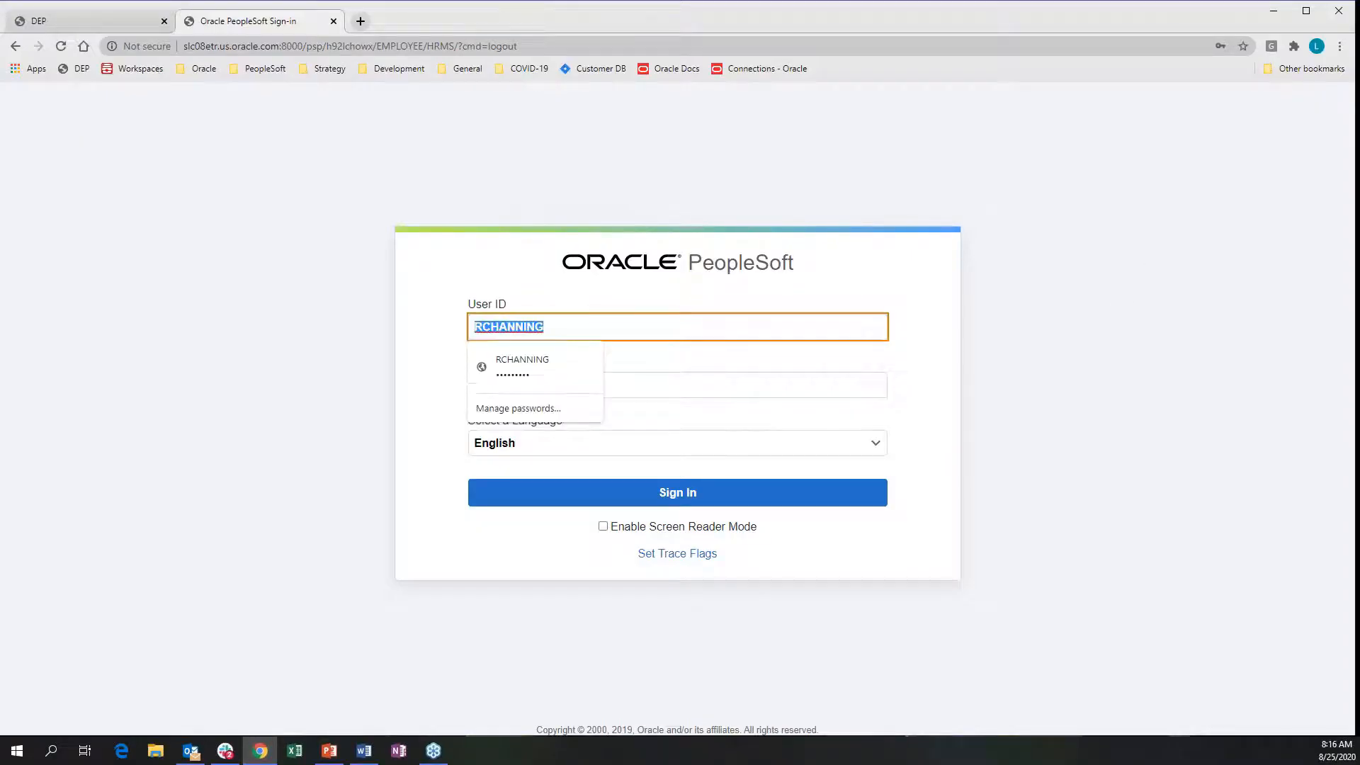
{"action": "type", "text": "jp"}
{"action": "left_click", "coordinate": [541, 365]}
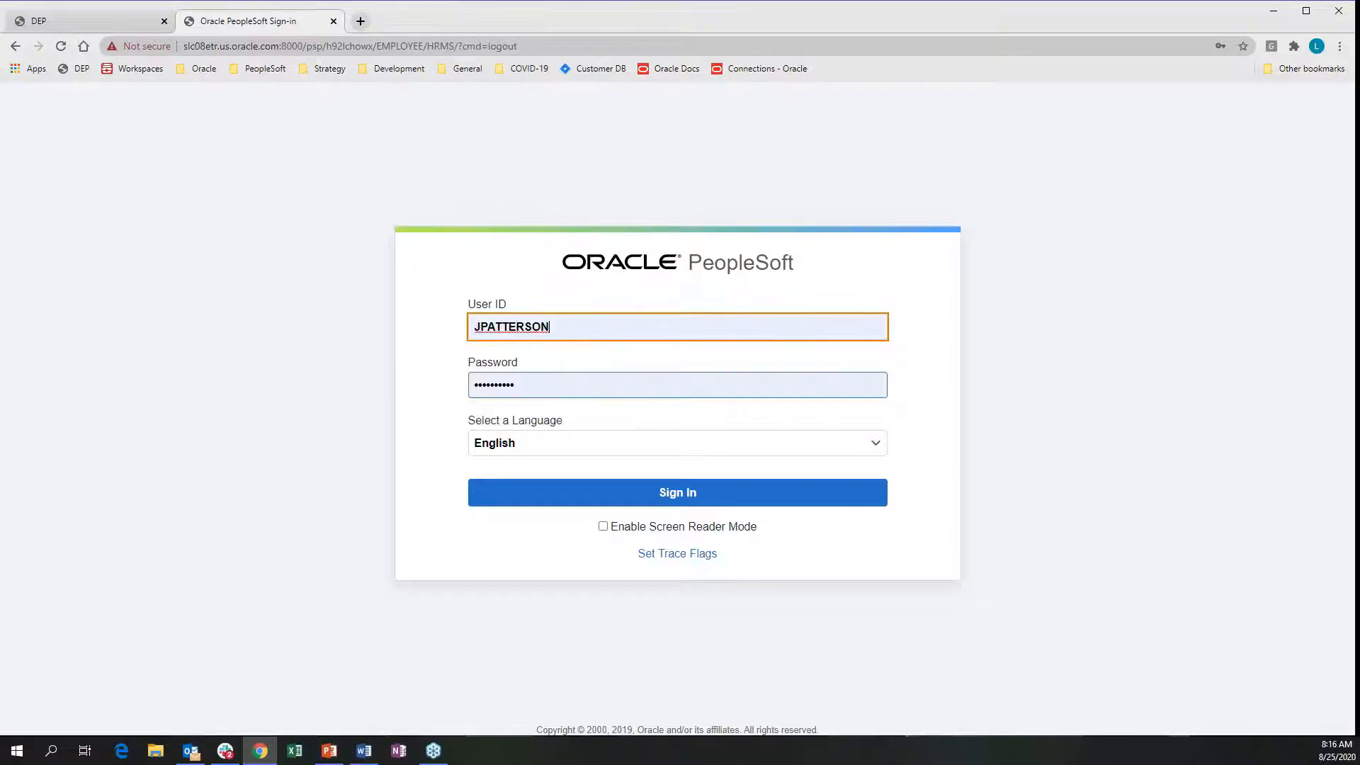
{"action": "left_click", "coordinate": [595, 501]}
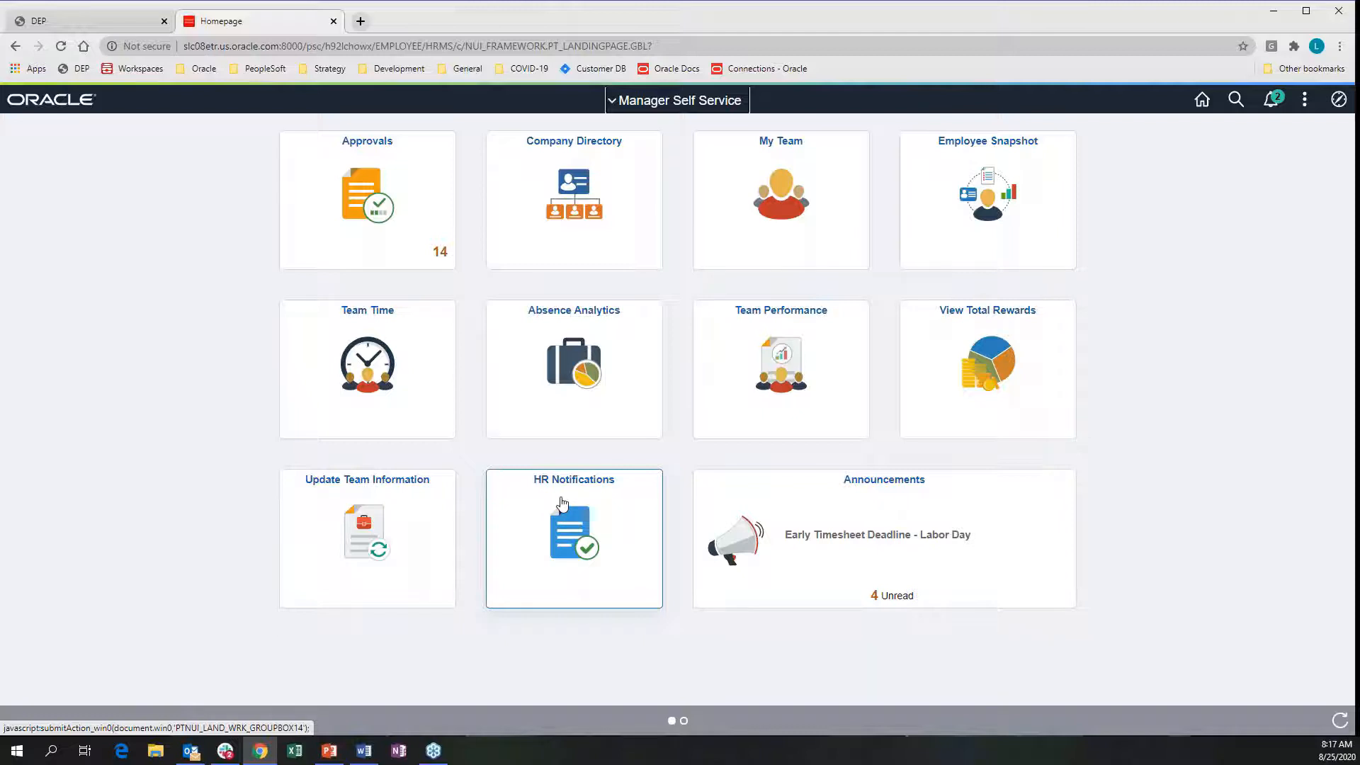
{"action": "left_click", "coordinate": [561, 503]}
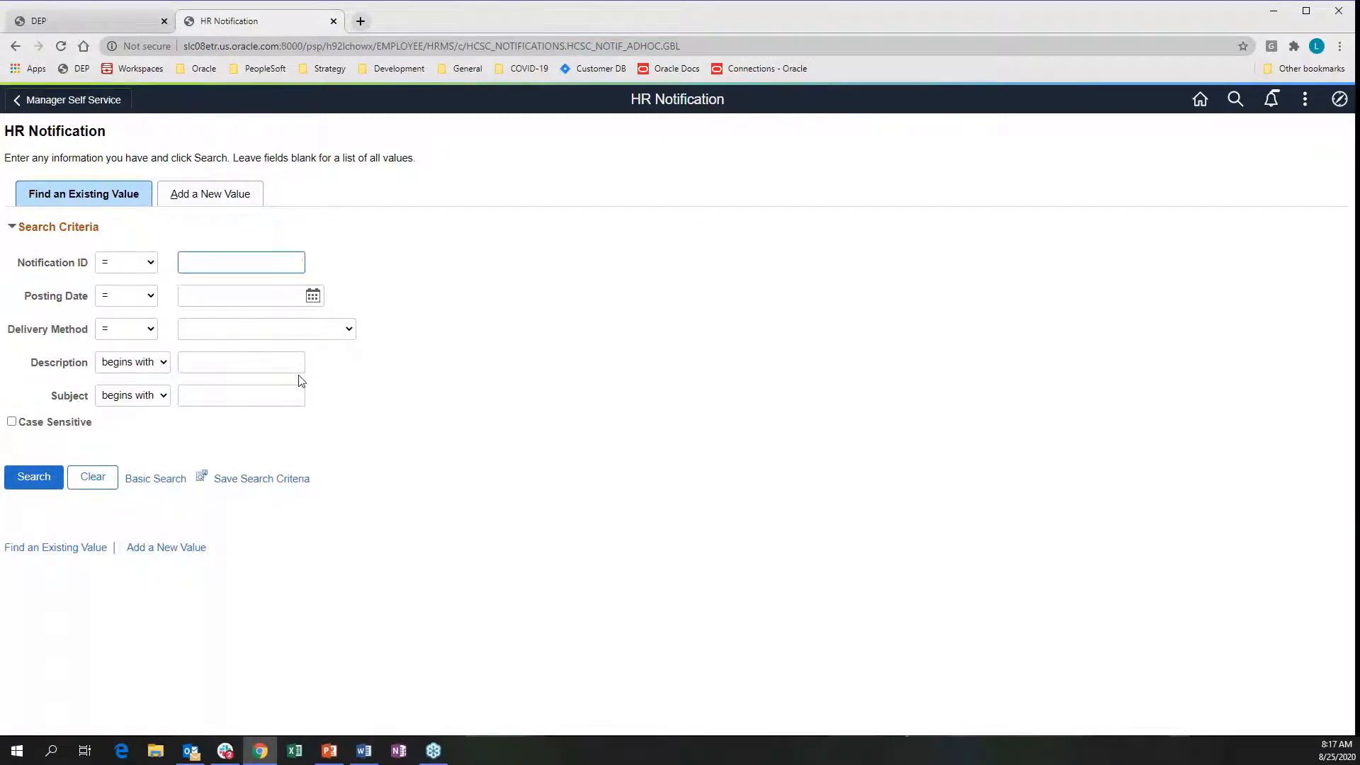
Add a new HR notification with description 'Labor Day - Timesheet Submission'
{"action": "left_click", "coordinate": [220, 200]}
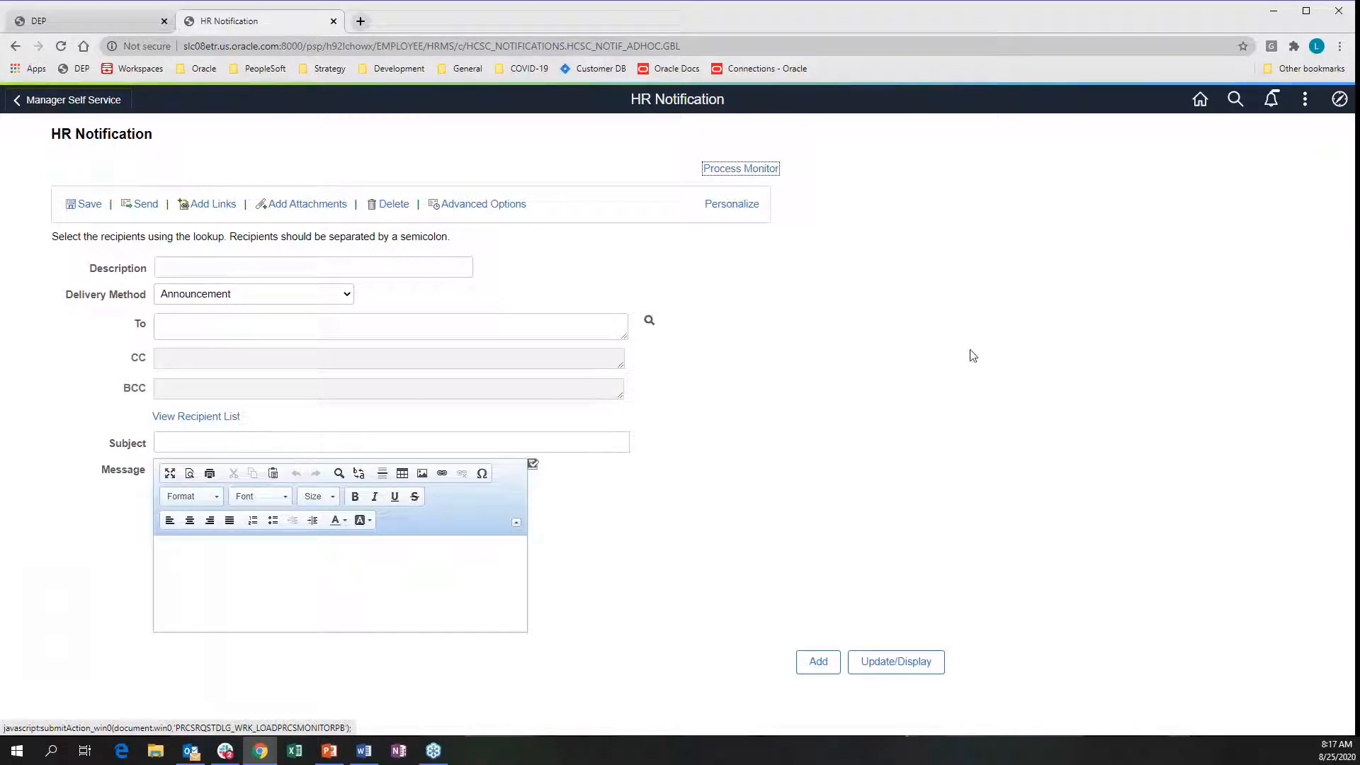
{"action": "left_click", "coordinate": [257, 266]}
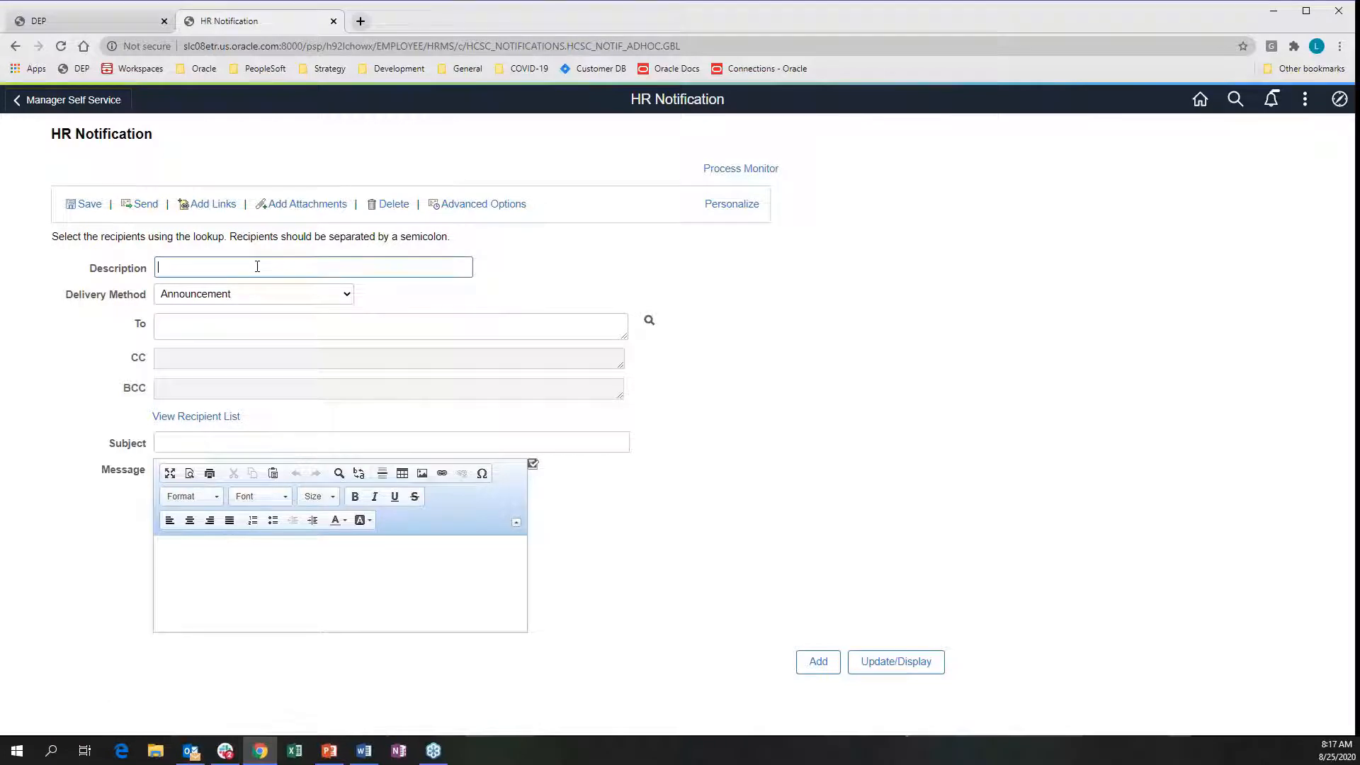
{"action": "type", "text": "Labor Day - Timesheet Su"}
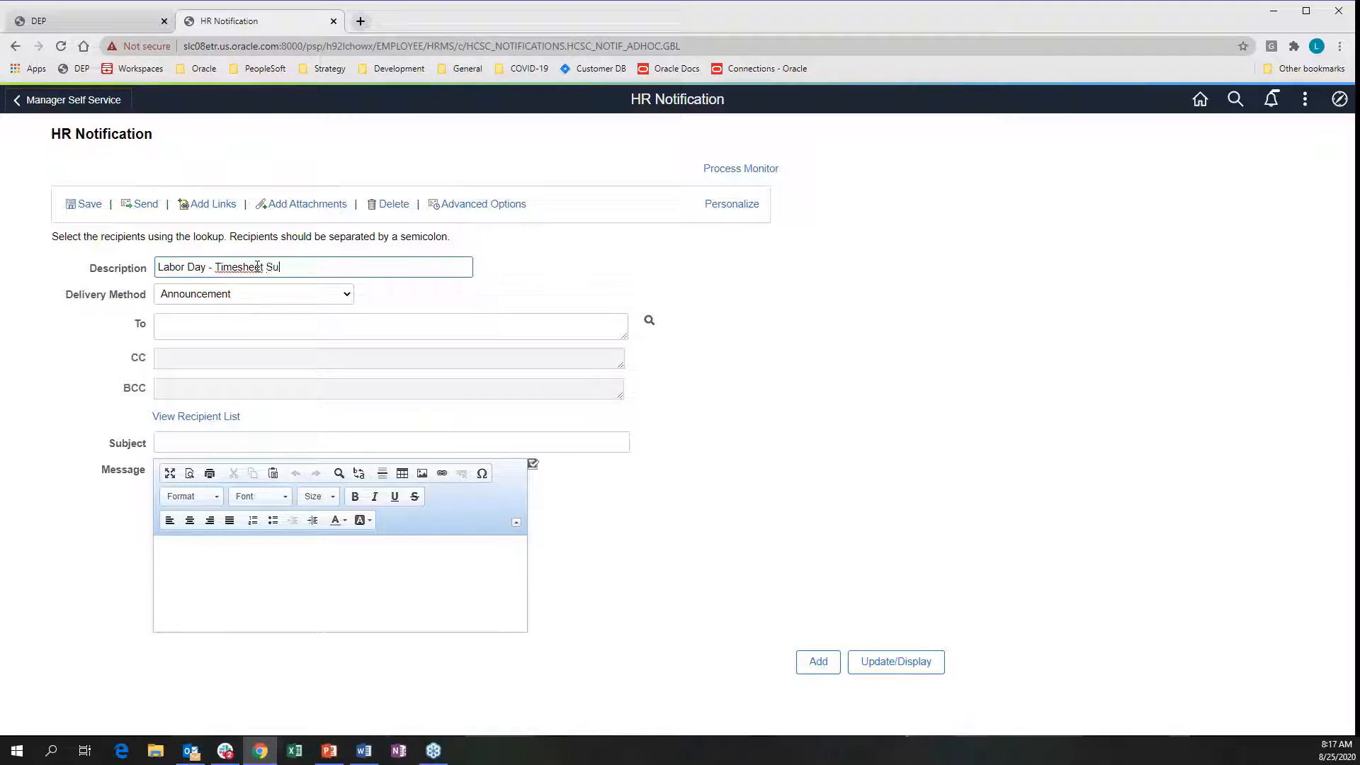
{"action": "type", "text": "bmission"}
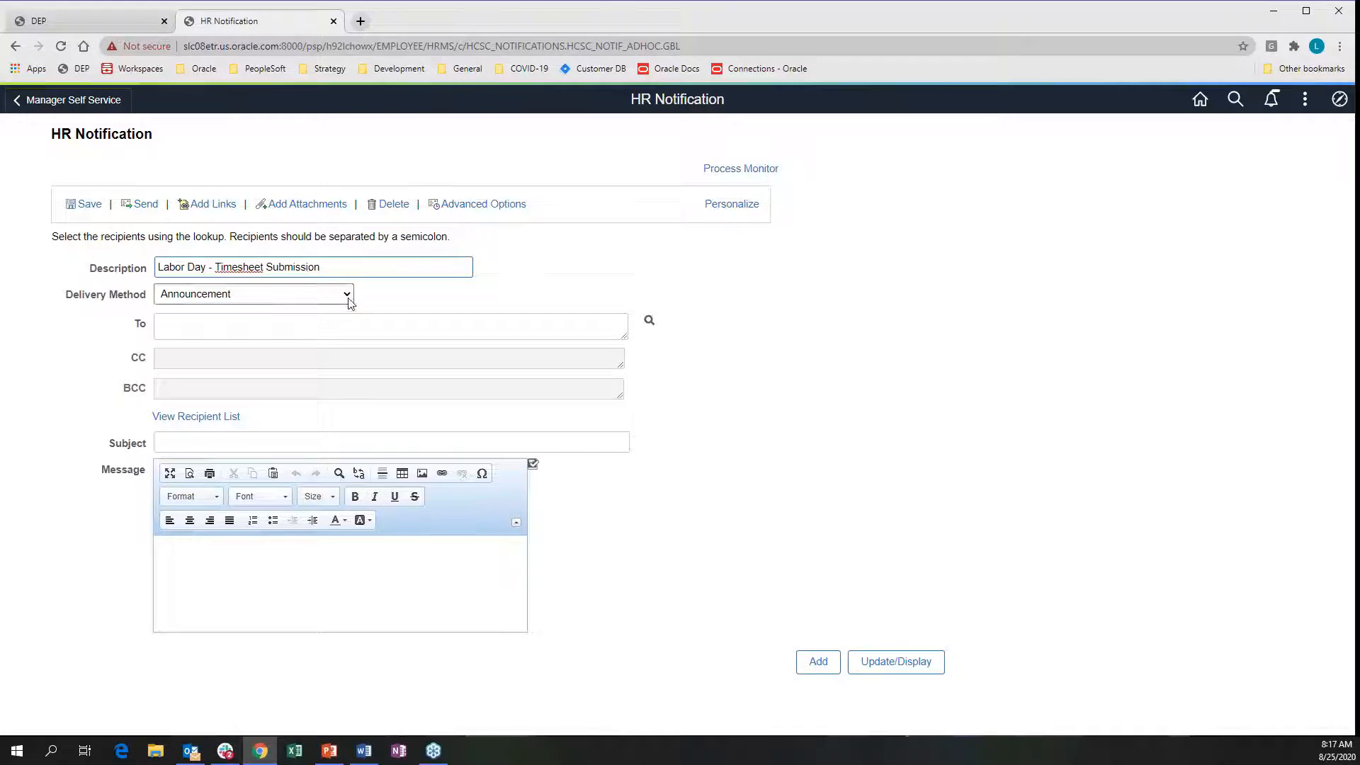
{"action": "left_click", "coordinate": [346, 294]}
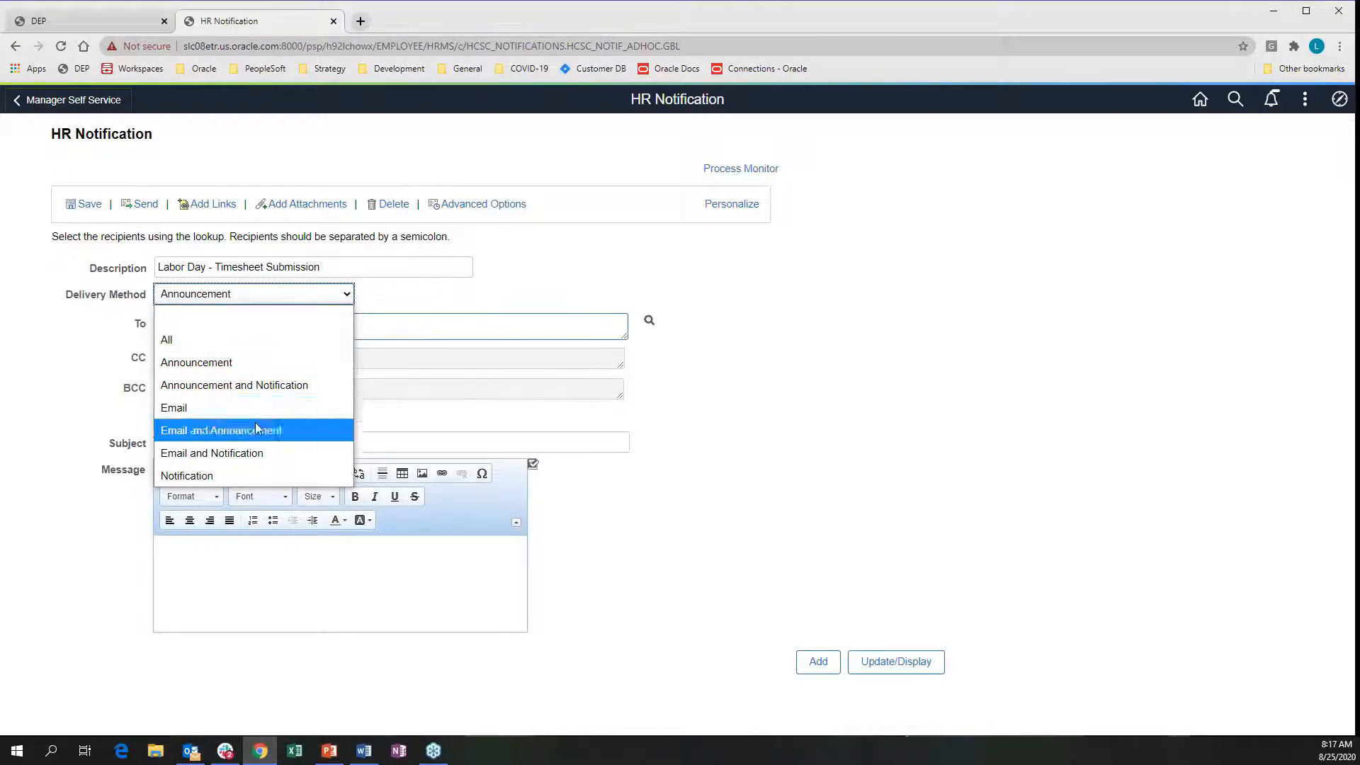
Switch delivery method to Email and review the five email templates without choosing one
{"action": "left_click", "coordinate": [174, 410]}
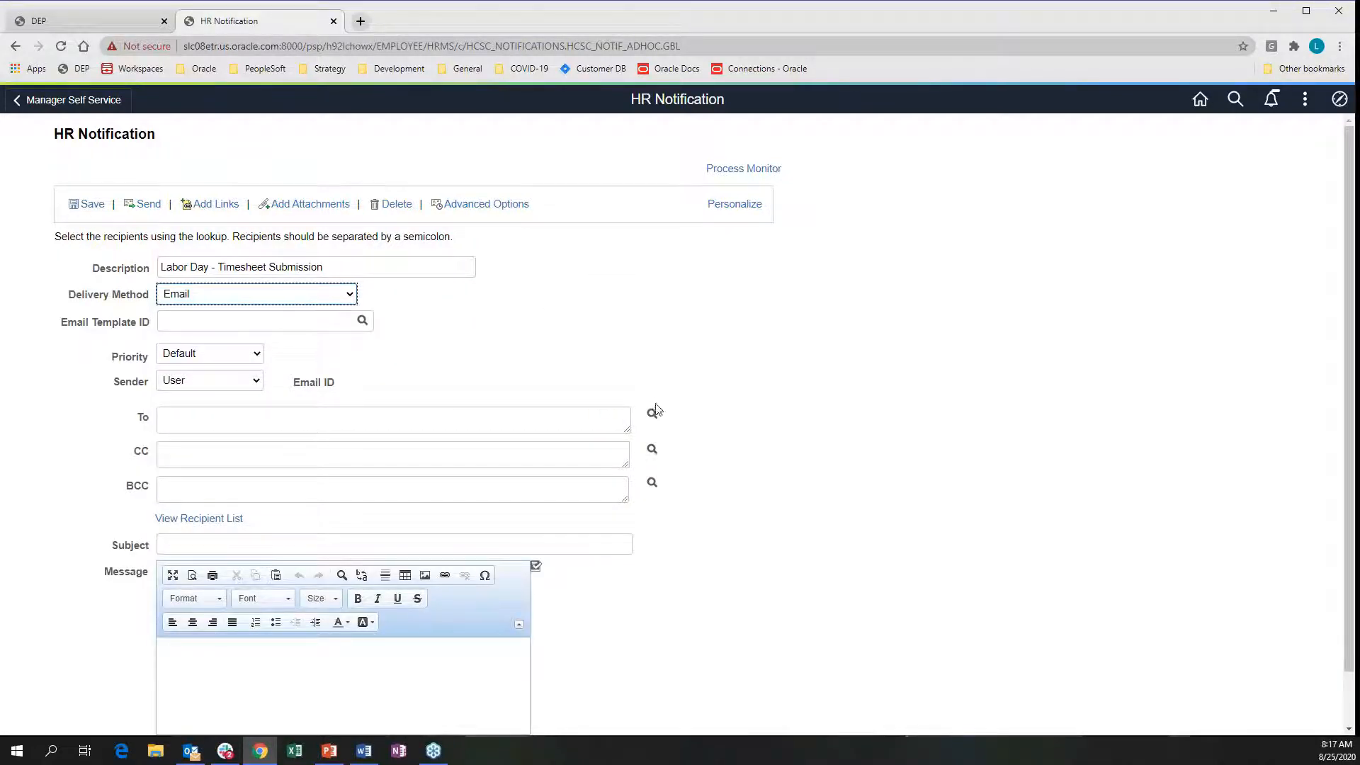
{"action": "left_click", "coordinate": [362, 322]}
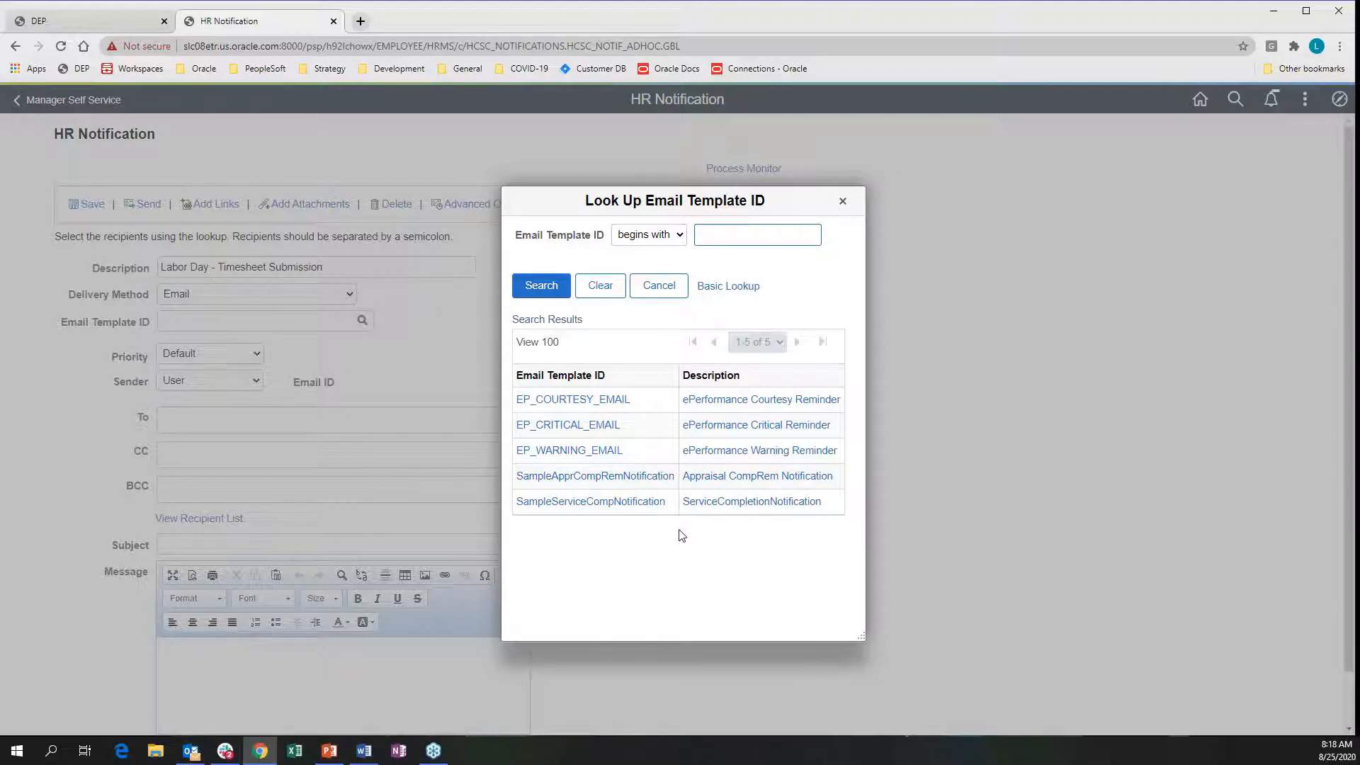
{"action": "left_click", "coordinate": [840, 203]}
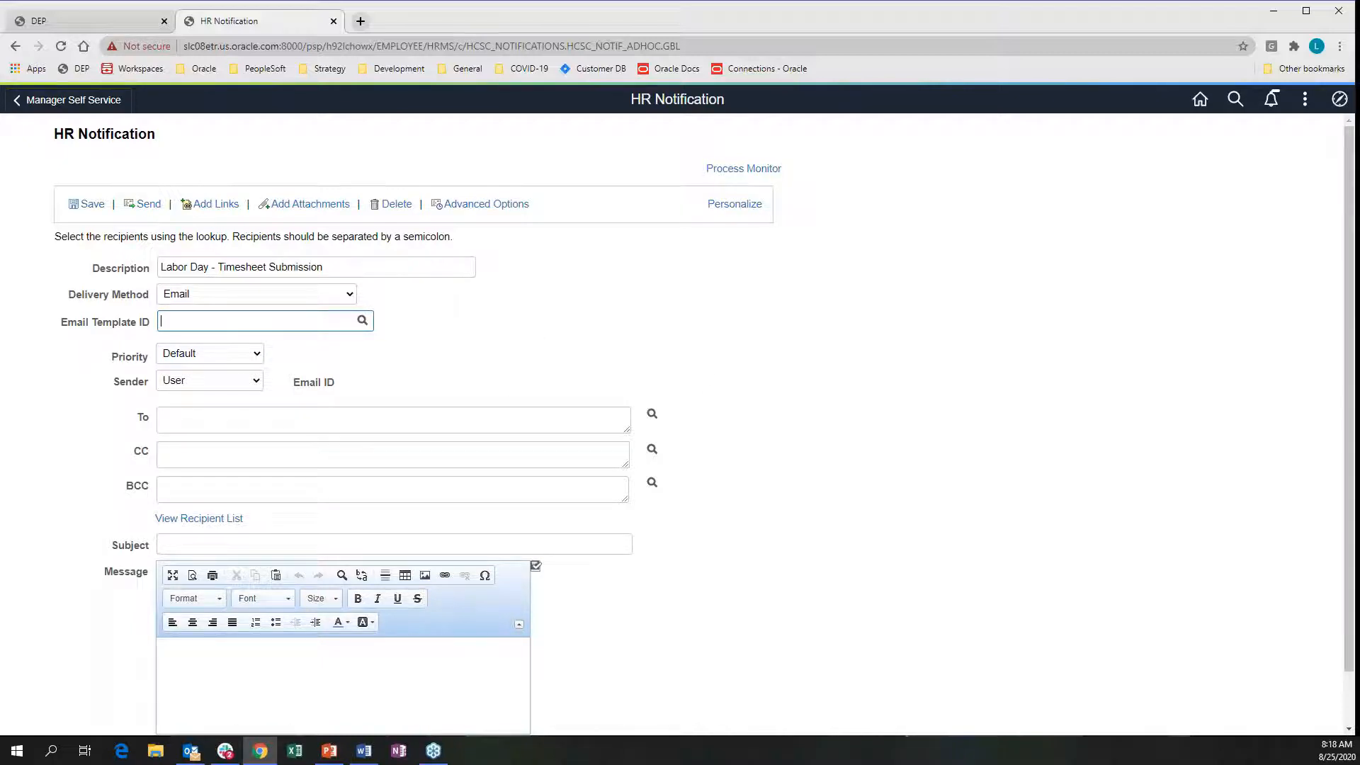
Set the notification Priority to Medium and Sender to Other
{"action": "left_click", "coordinate": [258, 357]}
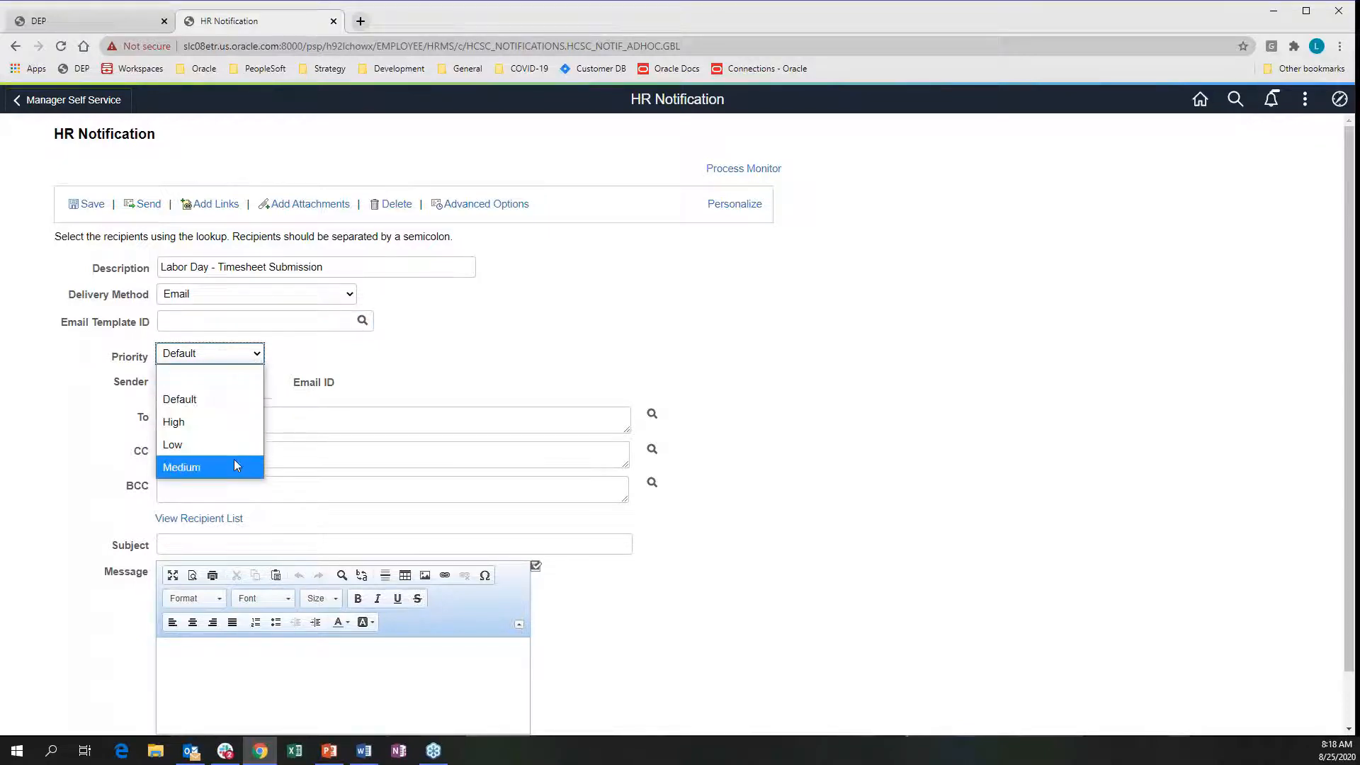
{"action": "left_click", "coordinate": [190, 468]}
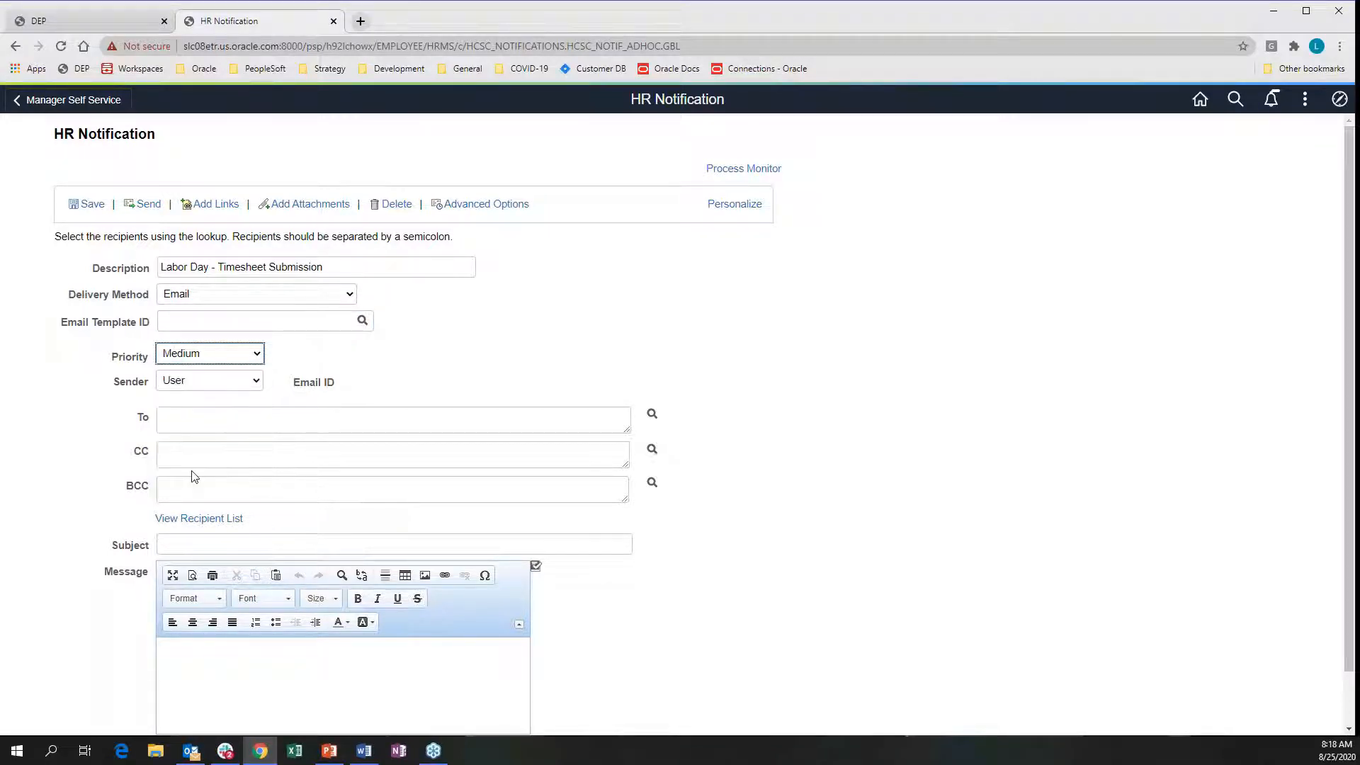
{"action": "left_click", "coordinate": [256, 382]}
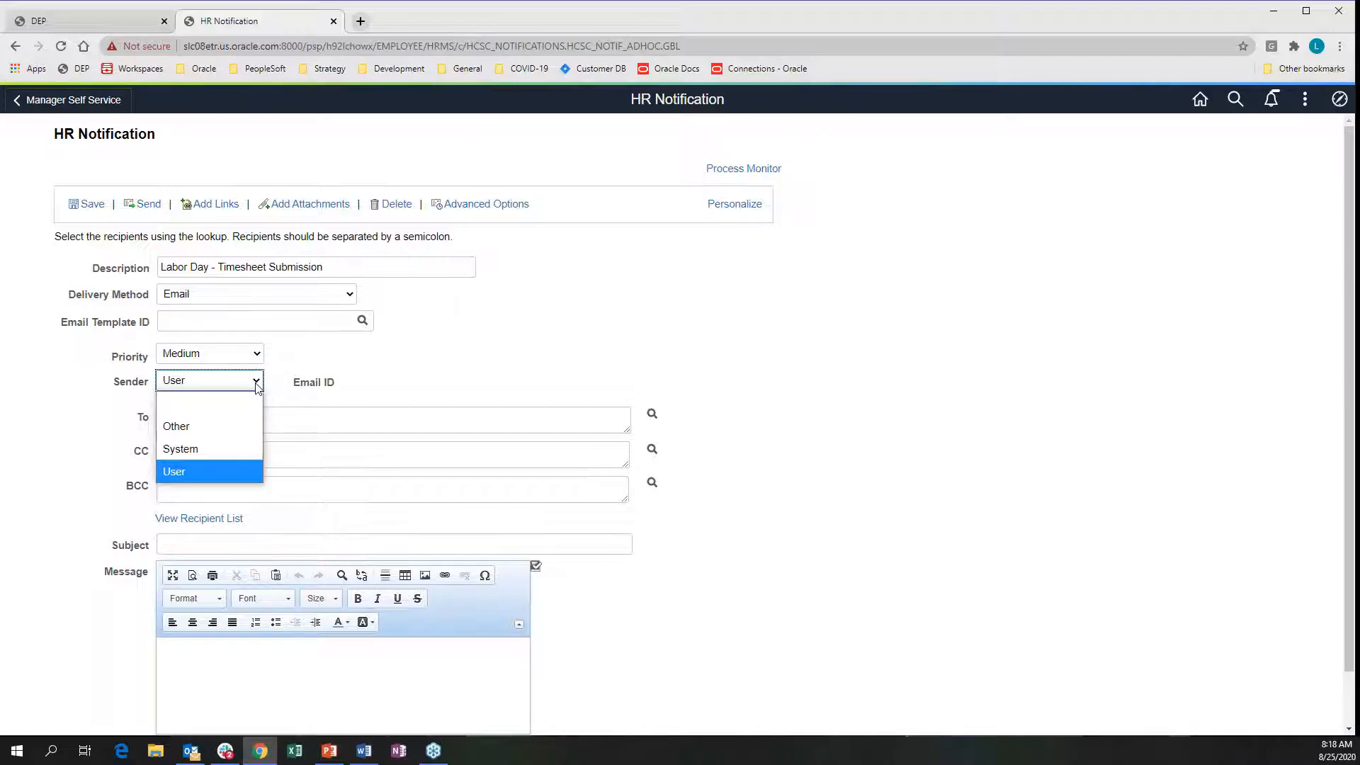
{"action": "left_click", "coordinate": [186, 426]}
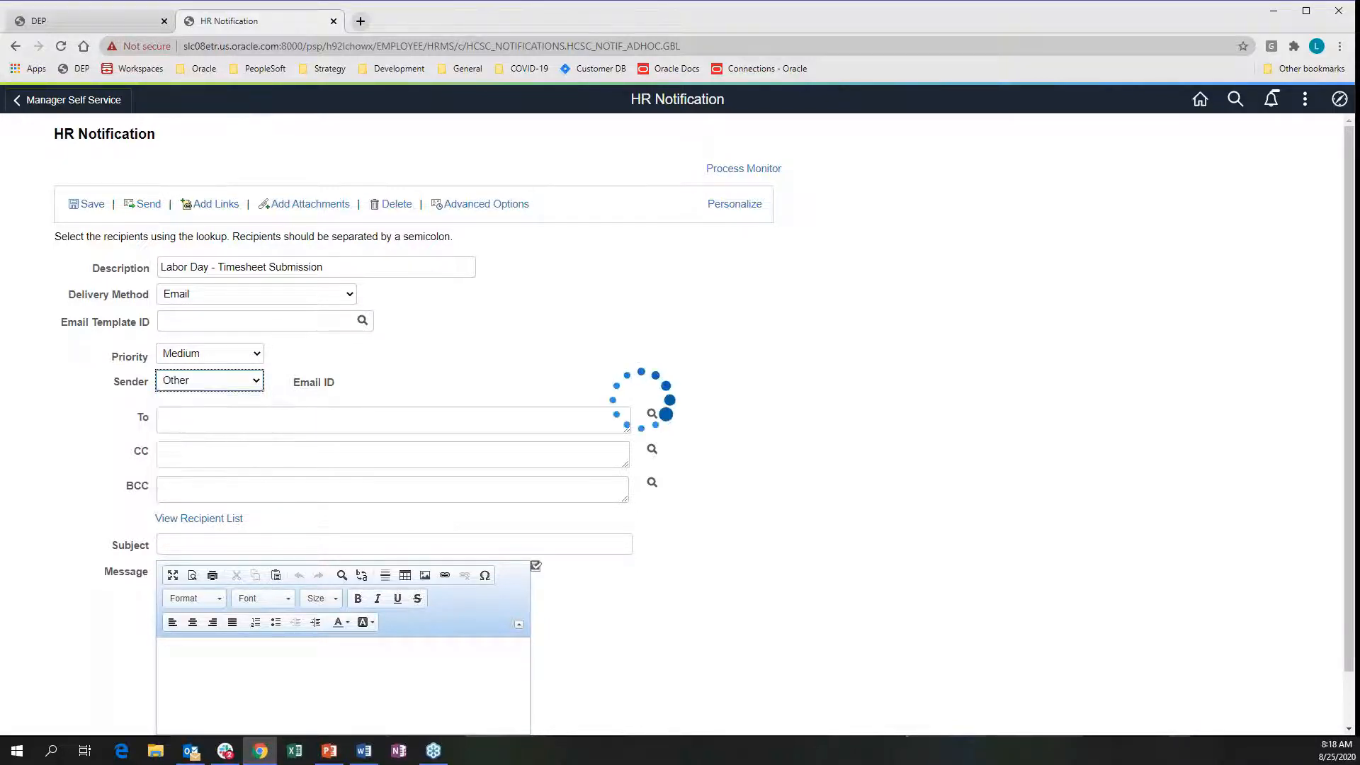
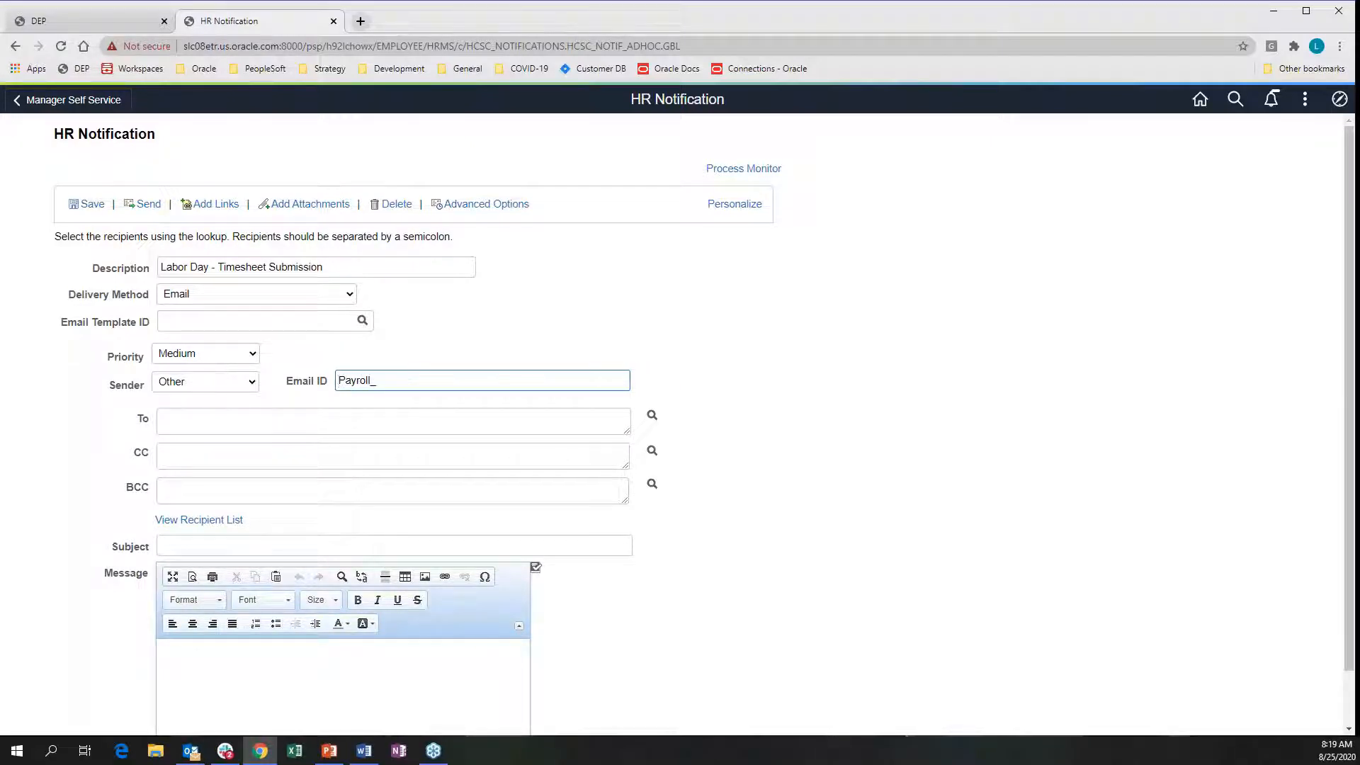
Enter the payroll services sender e-mail address in the Email ID field
{"action": "left_click", "coordinate": [358, 419]}
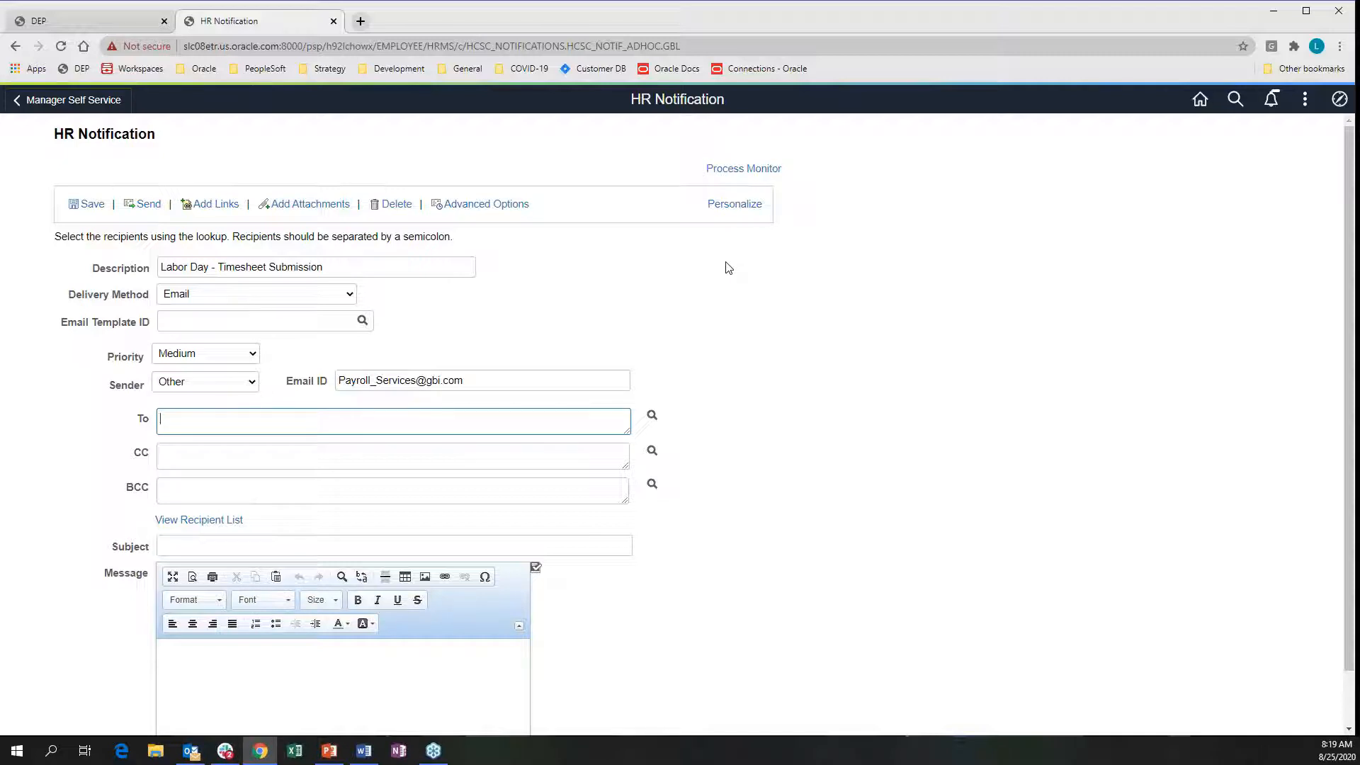
Open the To recipient lookup and set the recipient type to Paygroup
{"action": "left_click", "coordinate": [652, 417]}
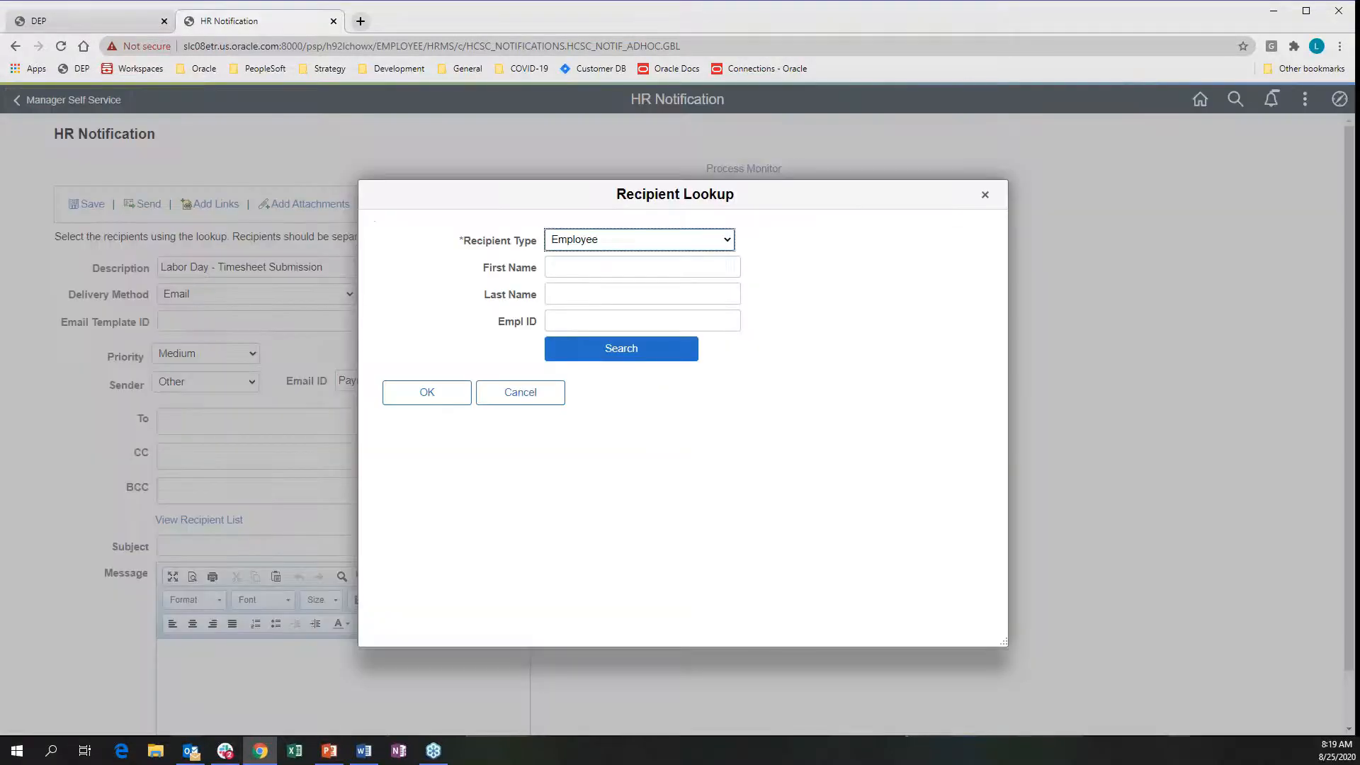
{"action": "left_click", "coordinate": [728, 242]}
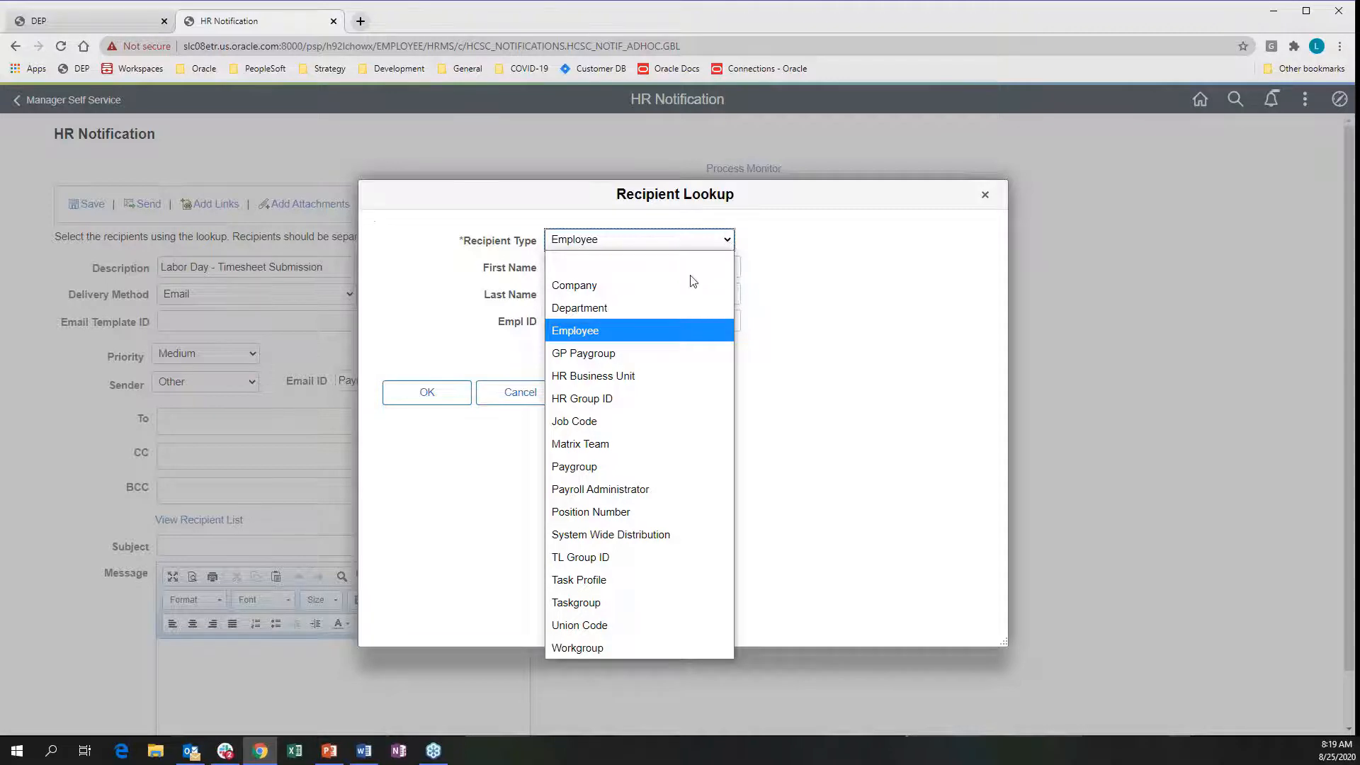
{"action": "left_click", "coordinate": [585, 381]}
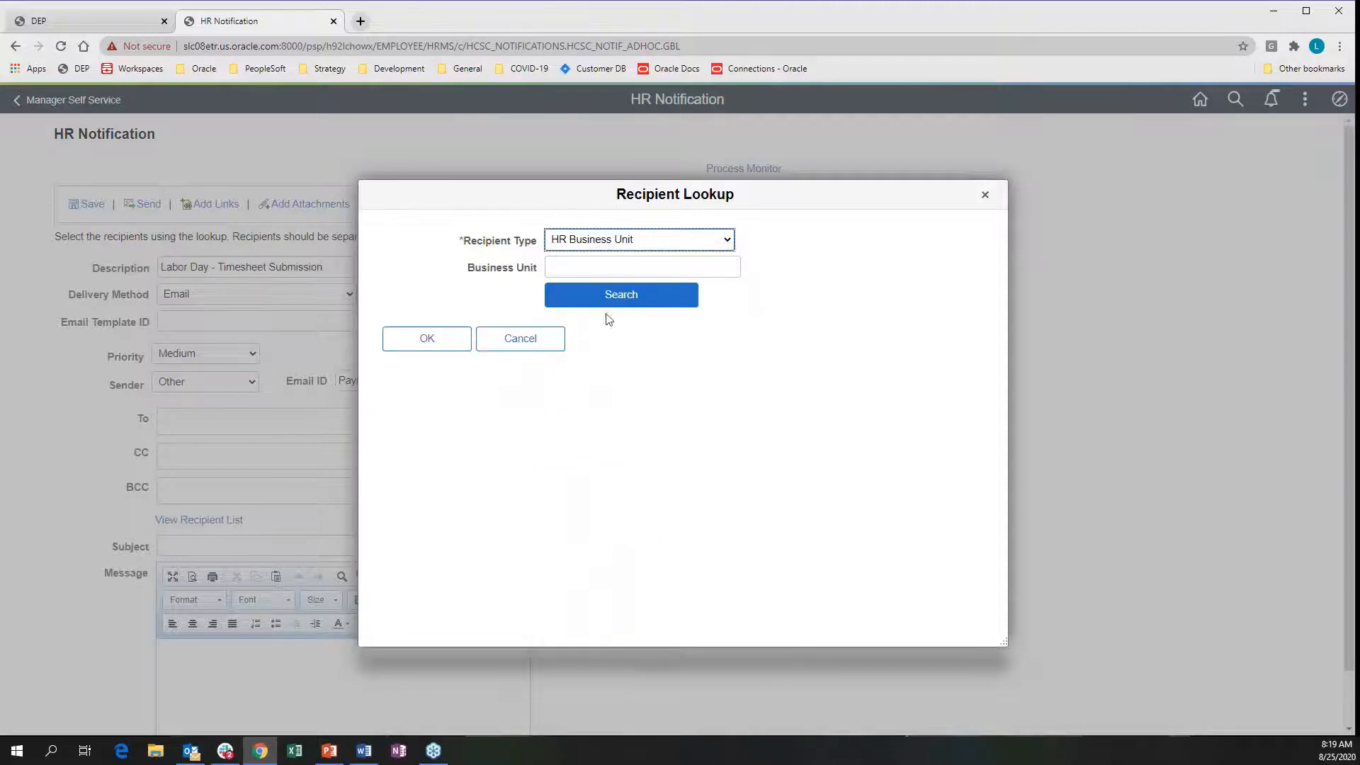
{"action": "left_click", "coordinate": [607, 262]}
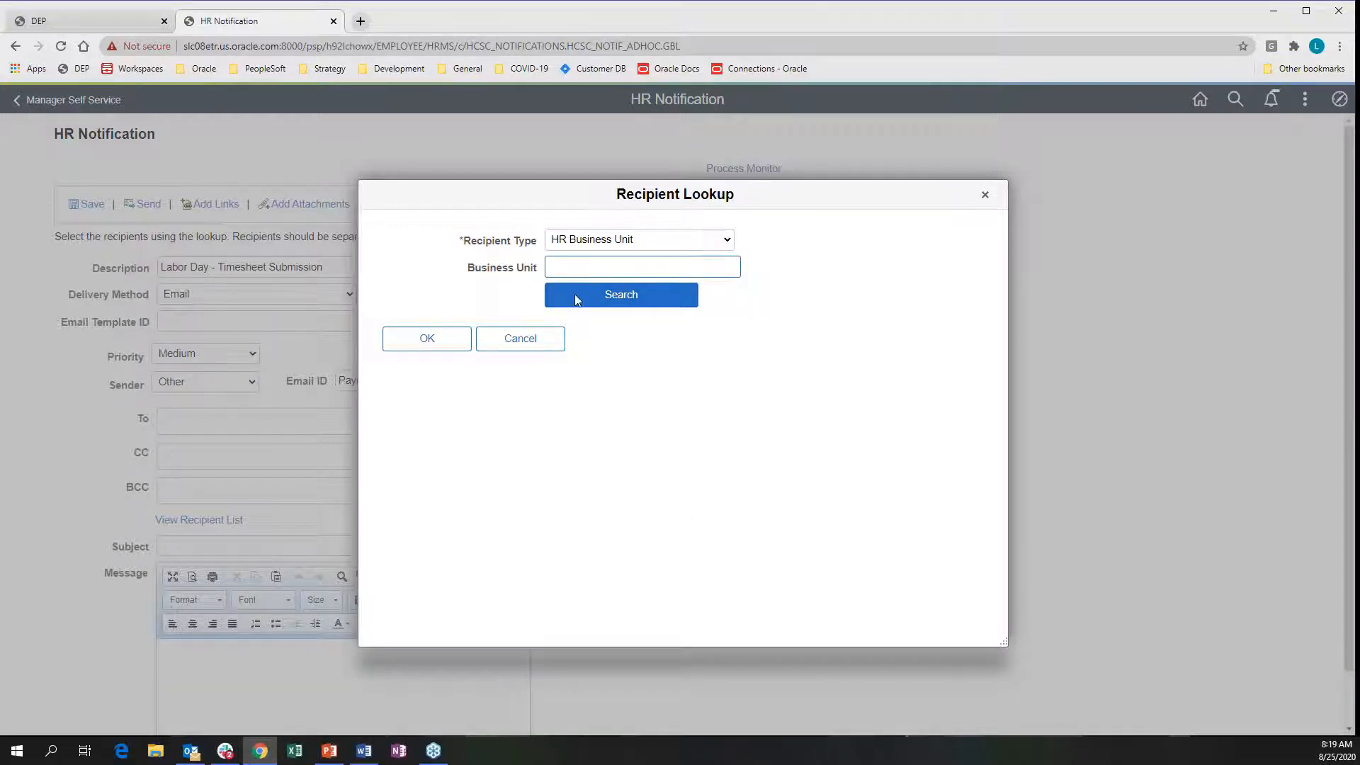
{"action": "left_click", "coordinate": [726, 241]}
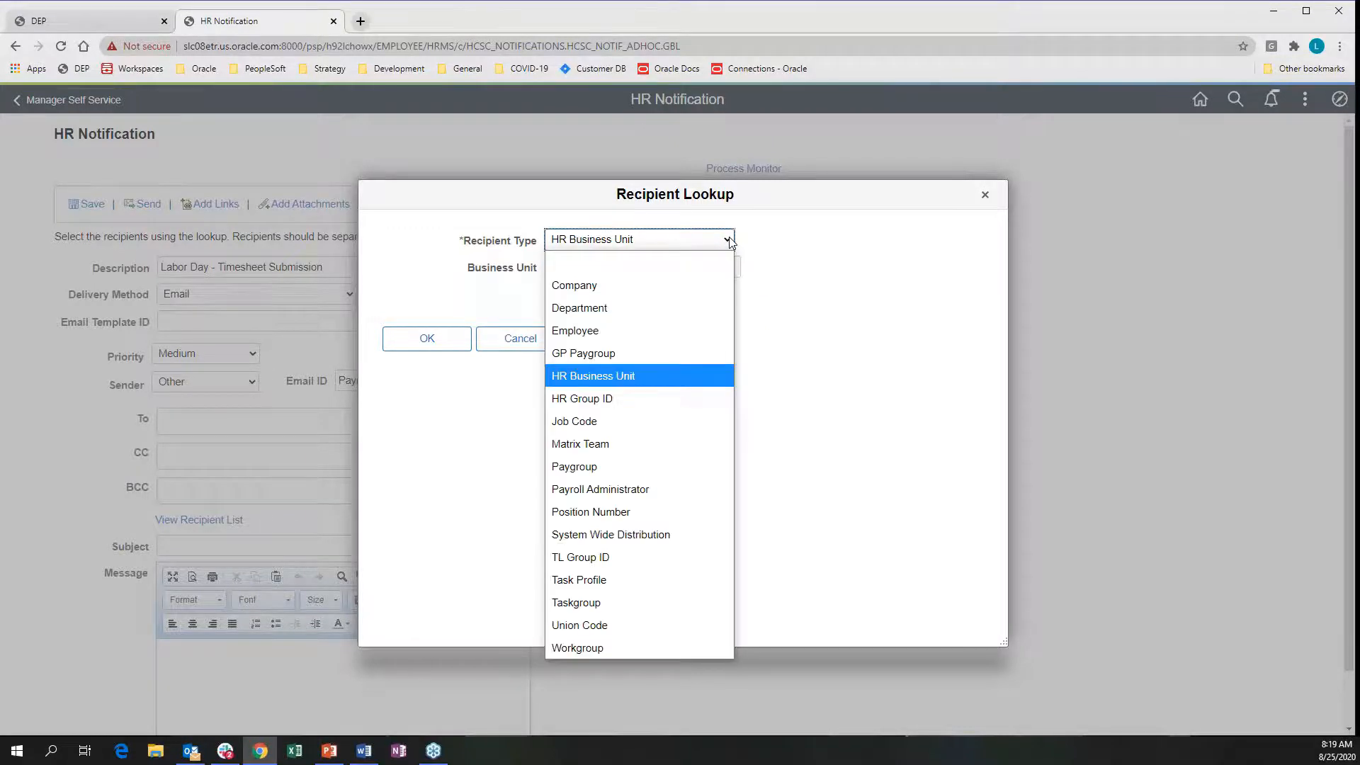
{"action": "left_click", "coordinate": [582, 468]}
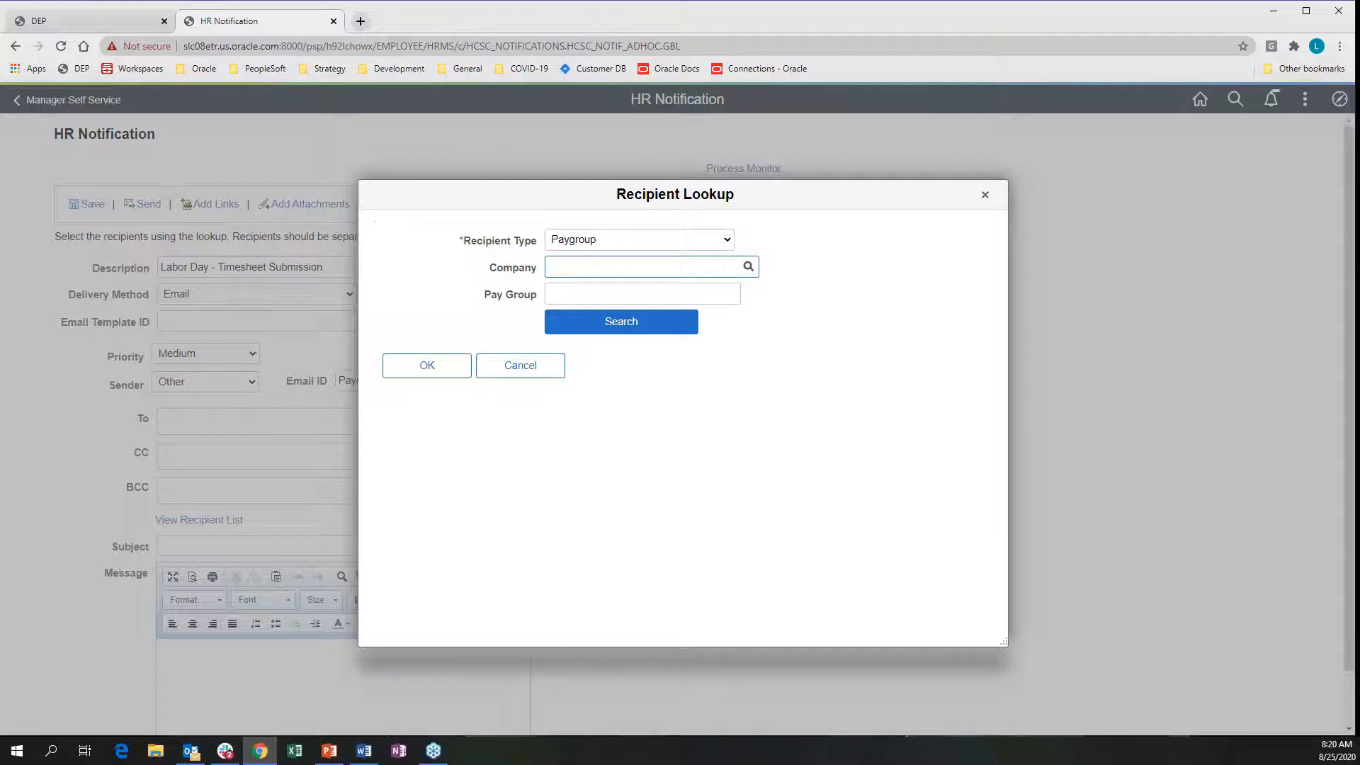
Search company GBI pay groups starting KU and add KU2 US Biweekly and KU4 US Monthly
{"action": "type", "text": "GBI"}
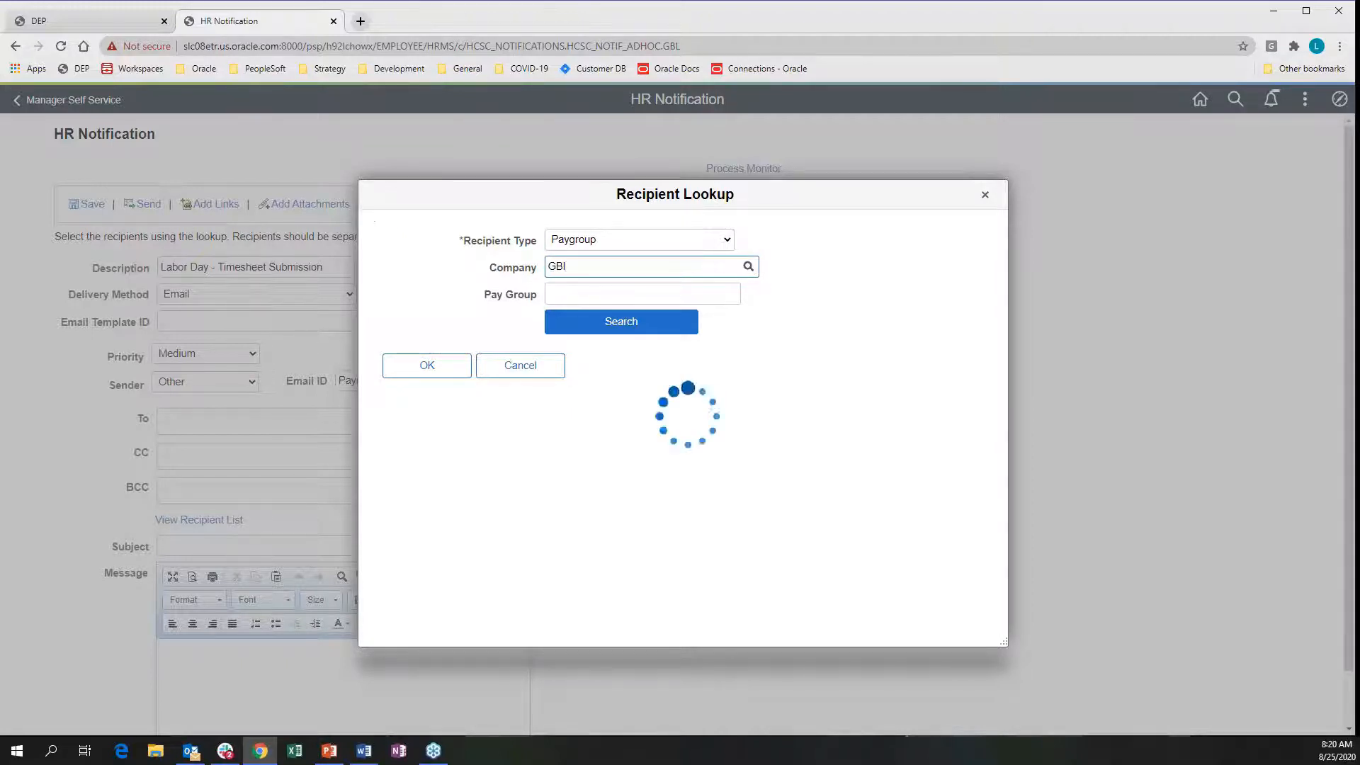
{"action": "key", "text": "Tab"}
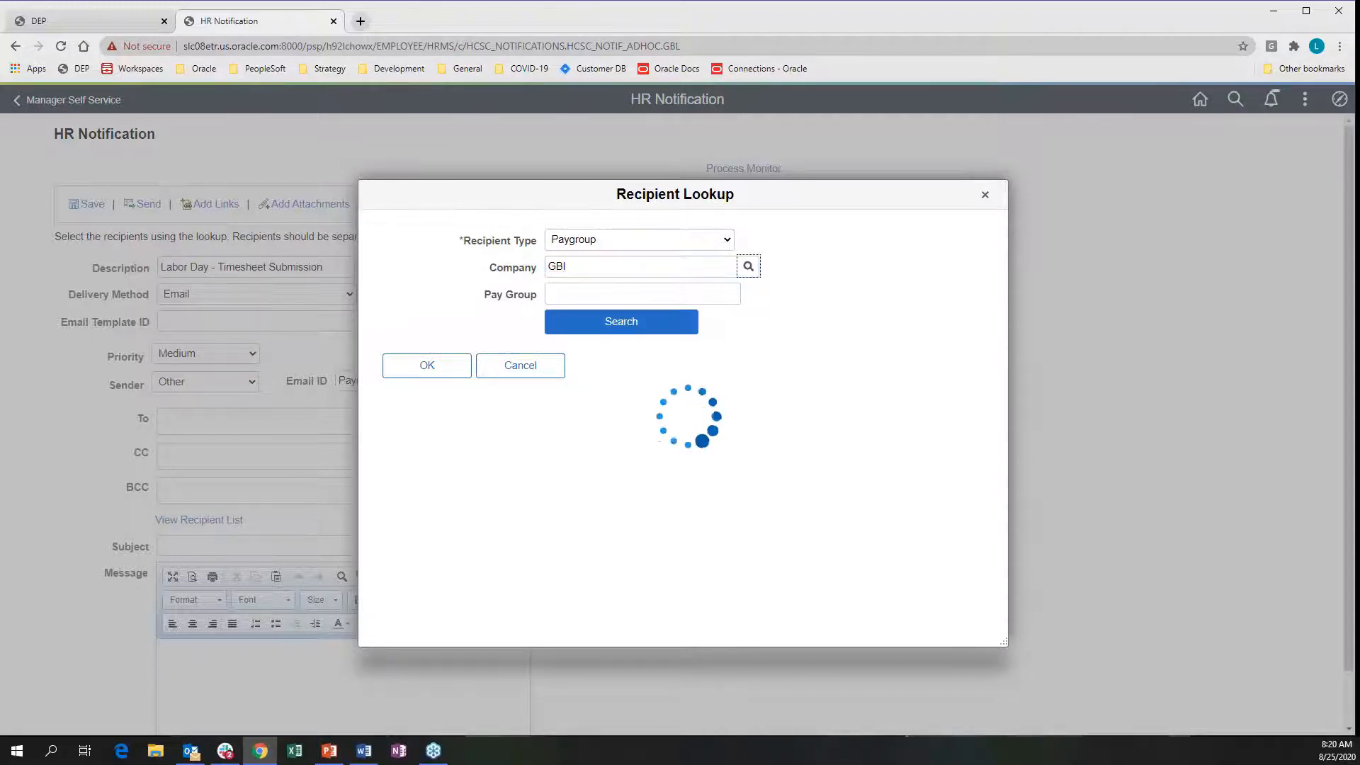
{"action": "left_click", "coordinate": [618, 301]}
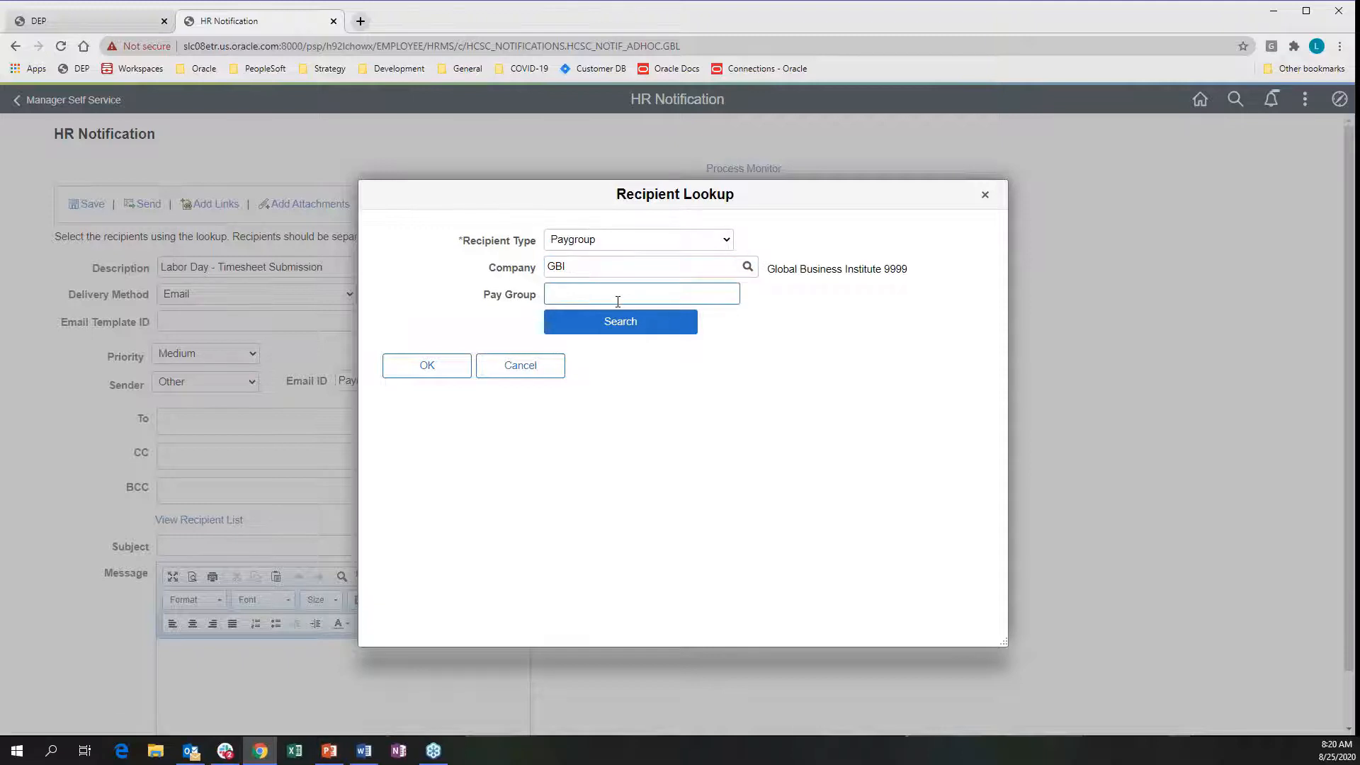
{"action": "type", "text": "KU"}
{"action": "left_click", "coordinate": [625, 326]}
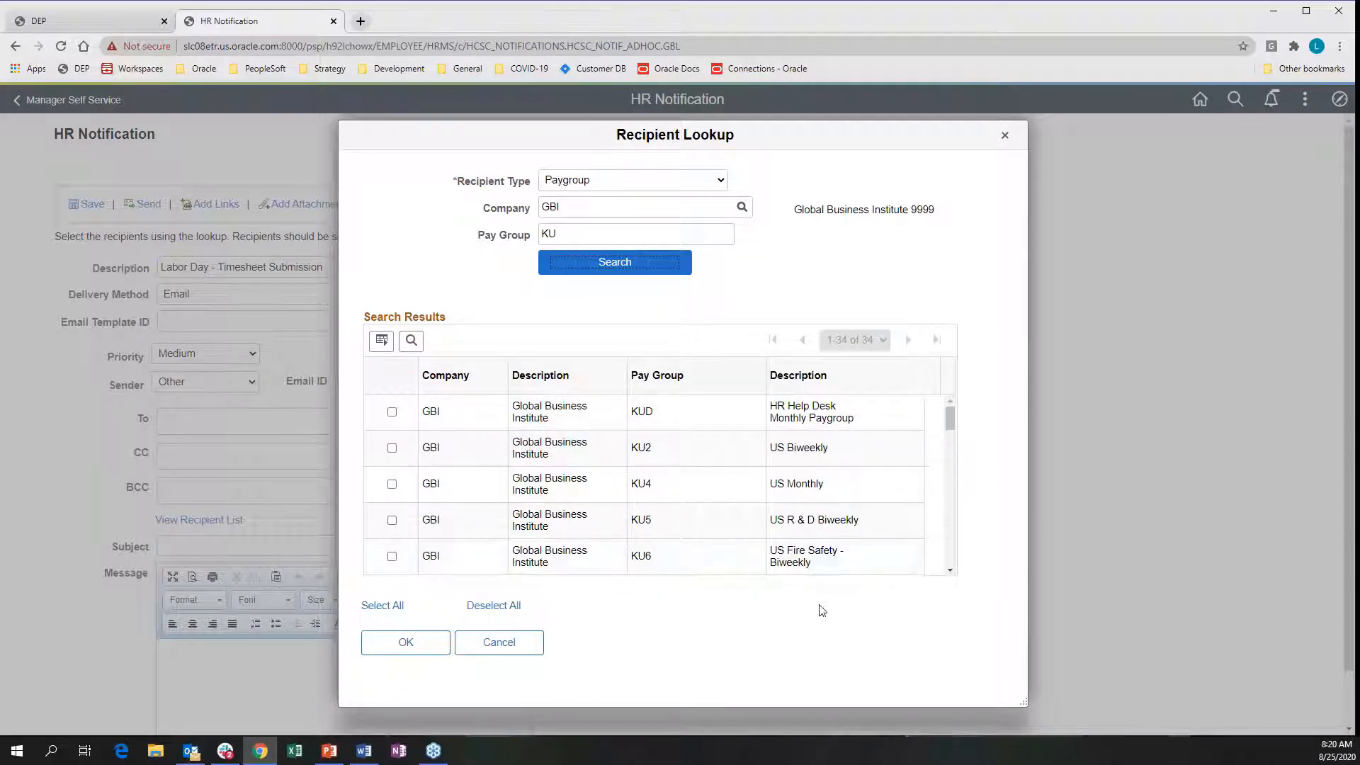
{"action": "left_click", "coordinate": [392, 447]}
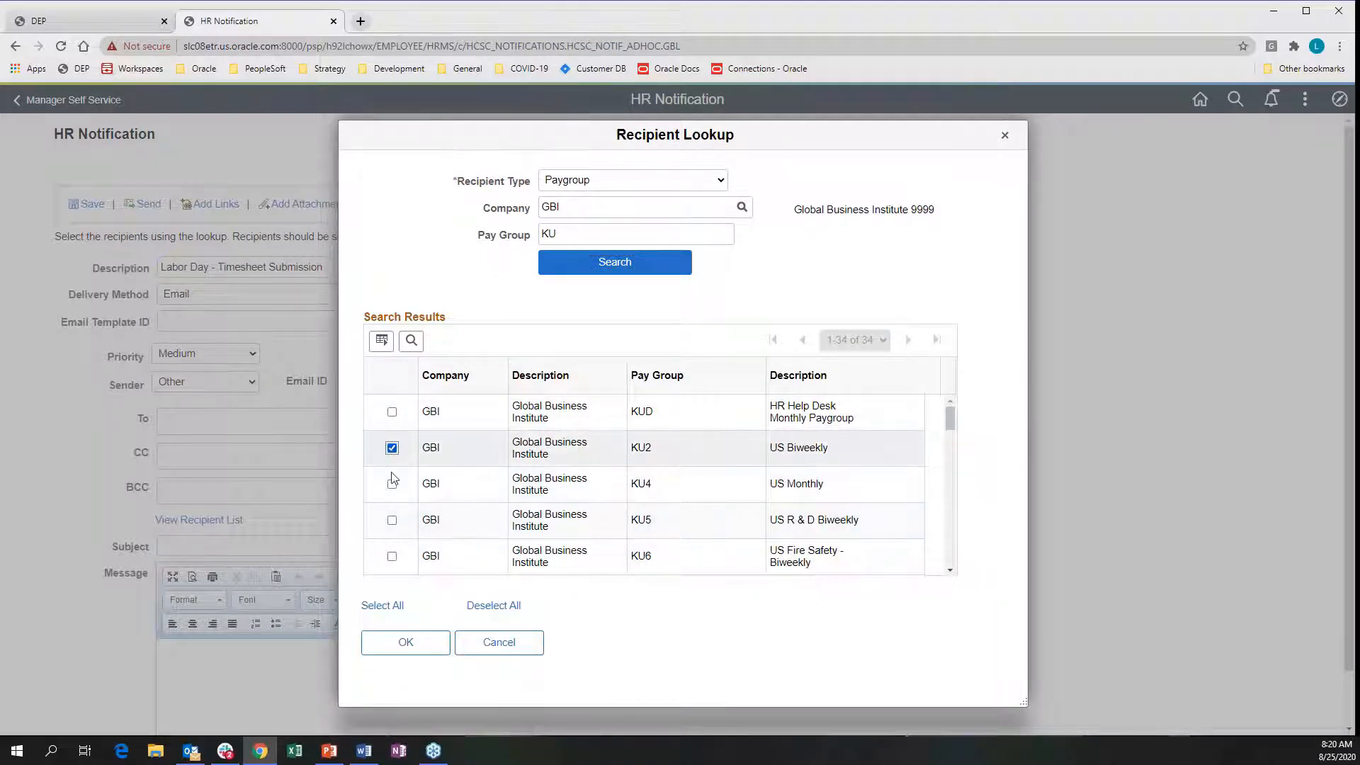
{"action": "left_click", "coordinate": [391, 485]}
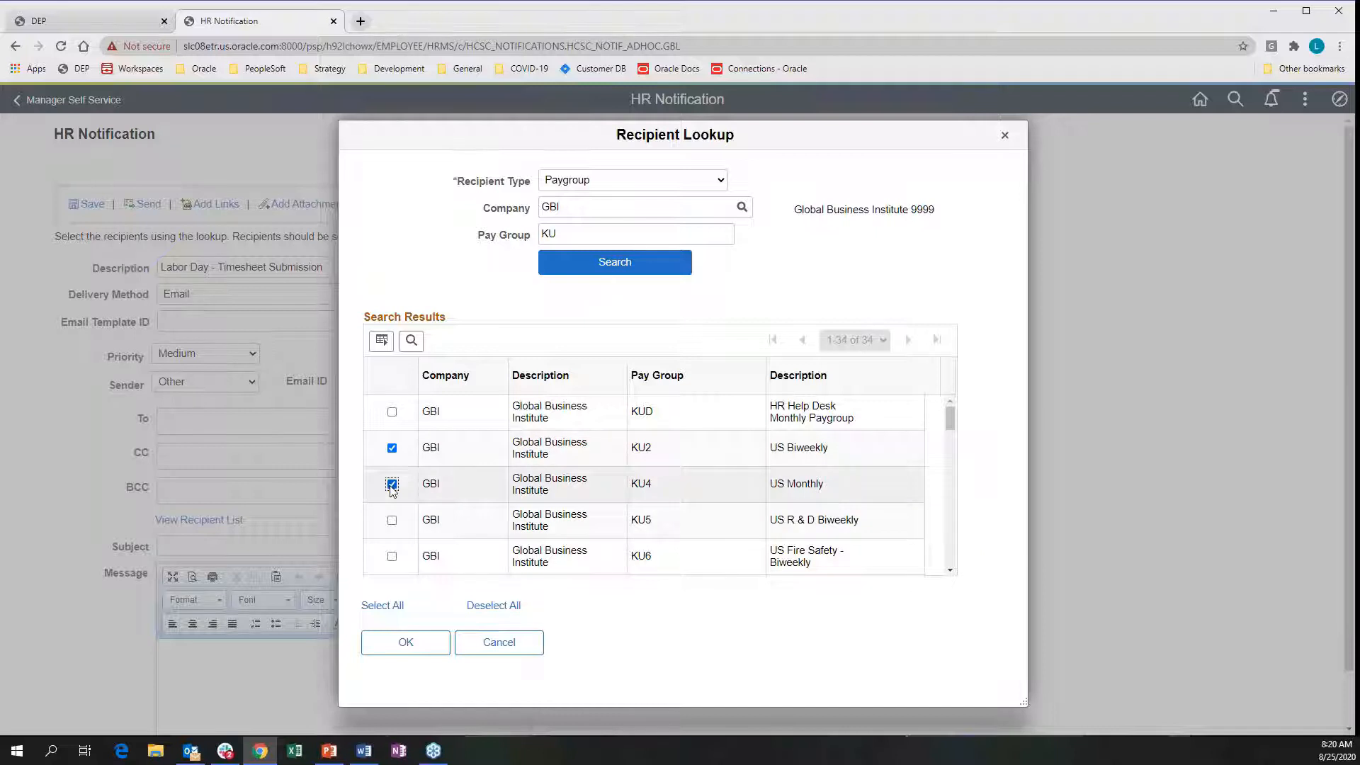
{"action": "left_click", "coordinate": [405, 641]}
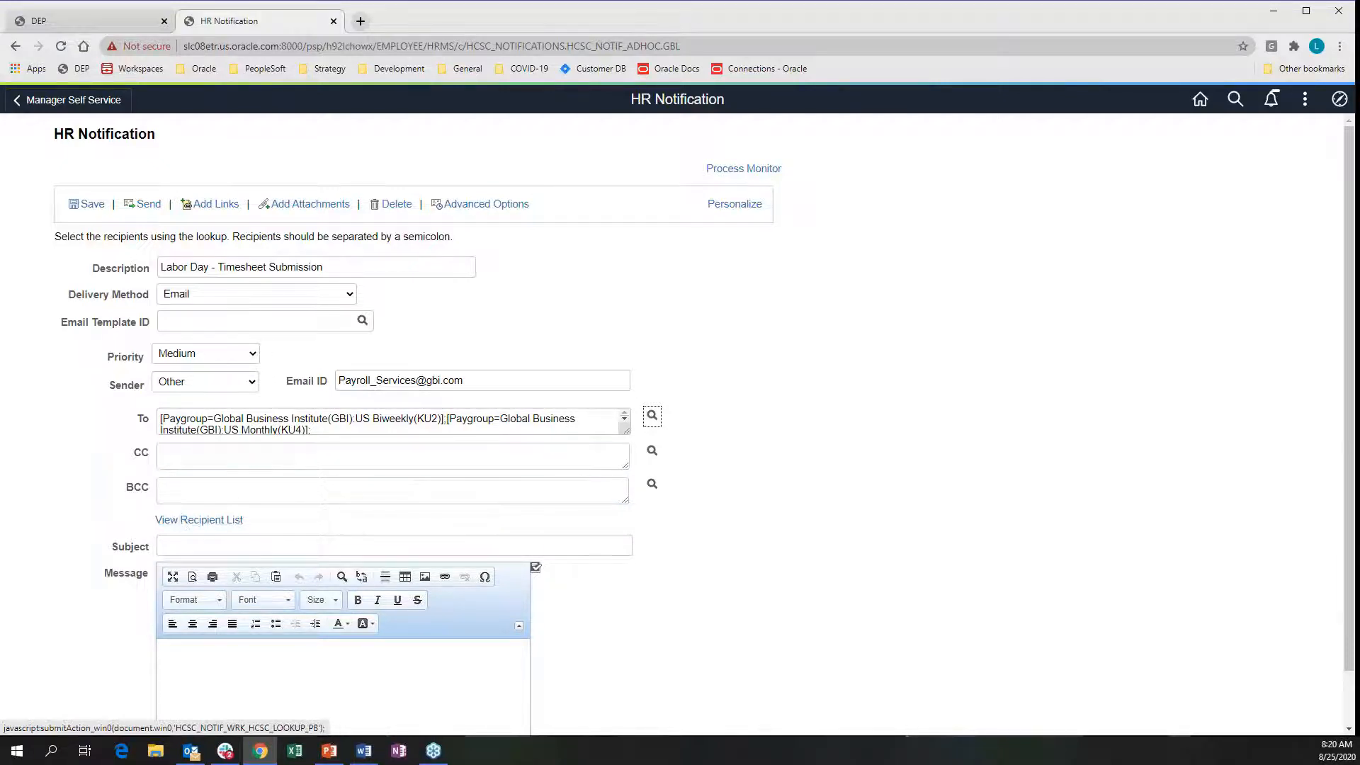
{"action": "left_click", "coordinate": [200, 520]}
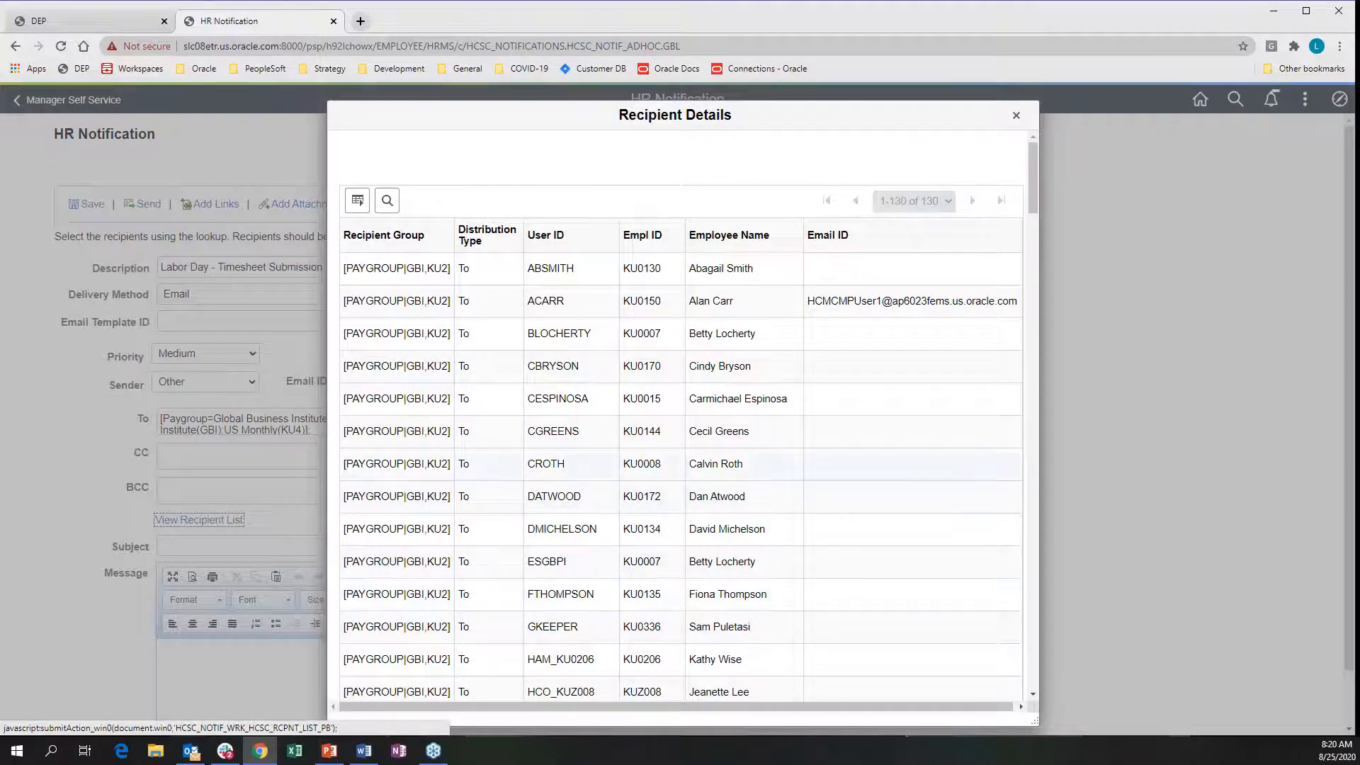
{"action": "scroll", "coordinate": [680, 418], "scroll_direction": "down", "scroll_amount": 10}
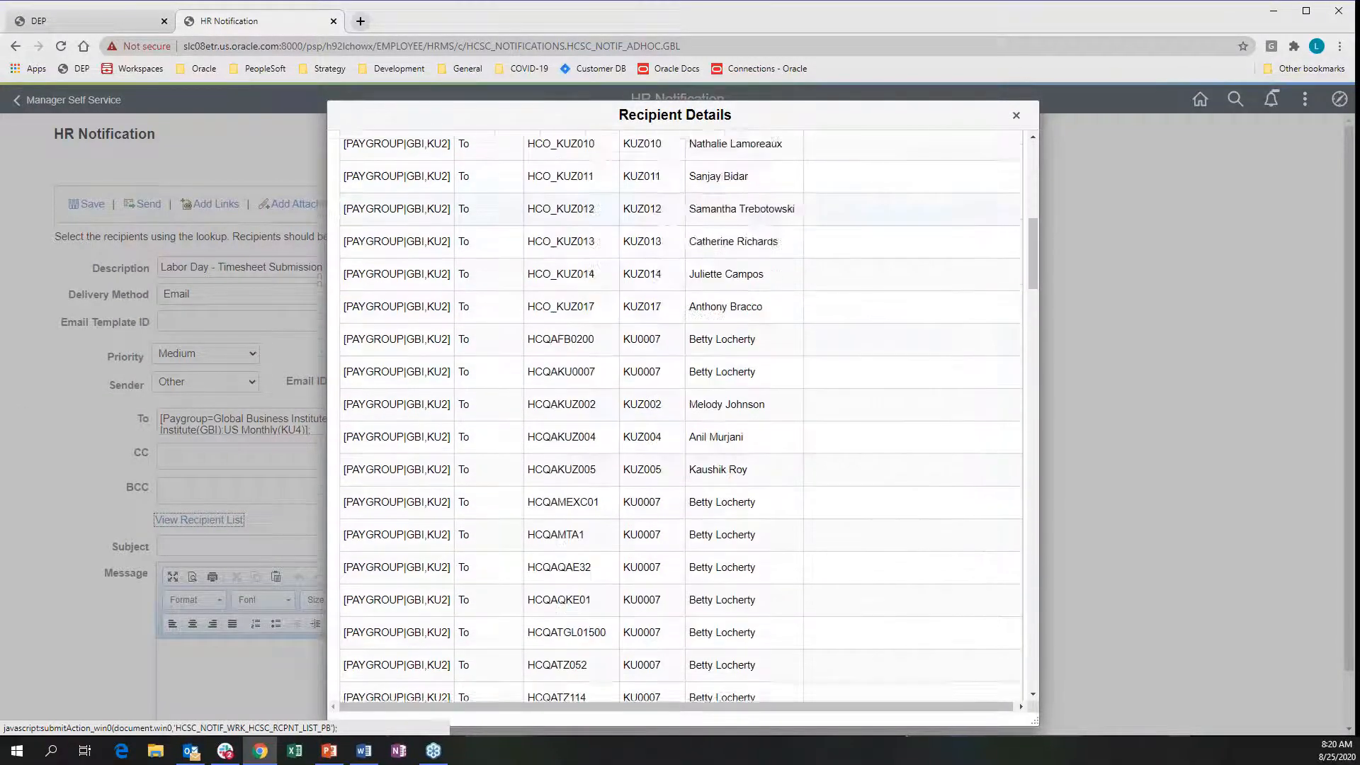
{"action": "scroll", "coordinate": [680, 418], "scroll_direction": "down", "scroll_amount": 6}
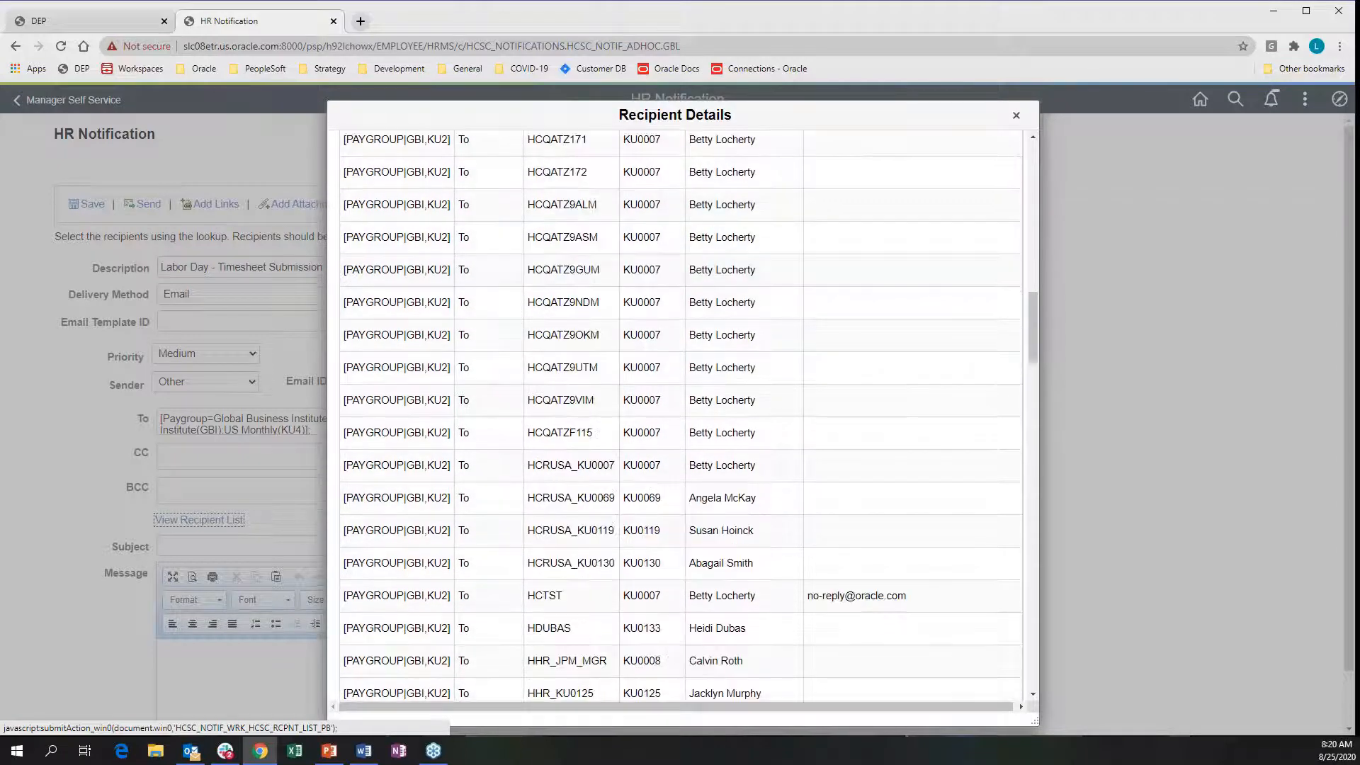
{"action": "scroll", "coordinate": [680, 418], "scroll_direction": "up", "scroll_amount": 15}
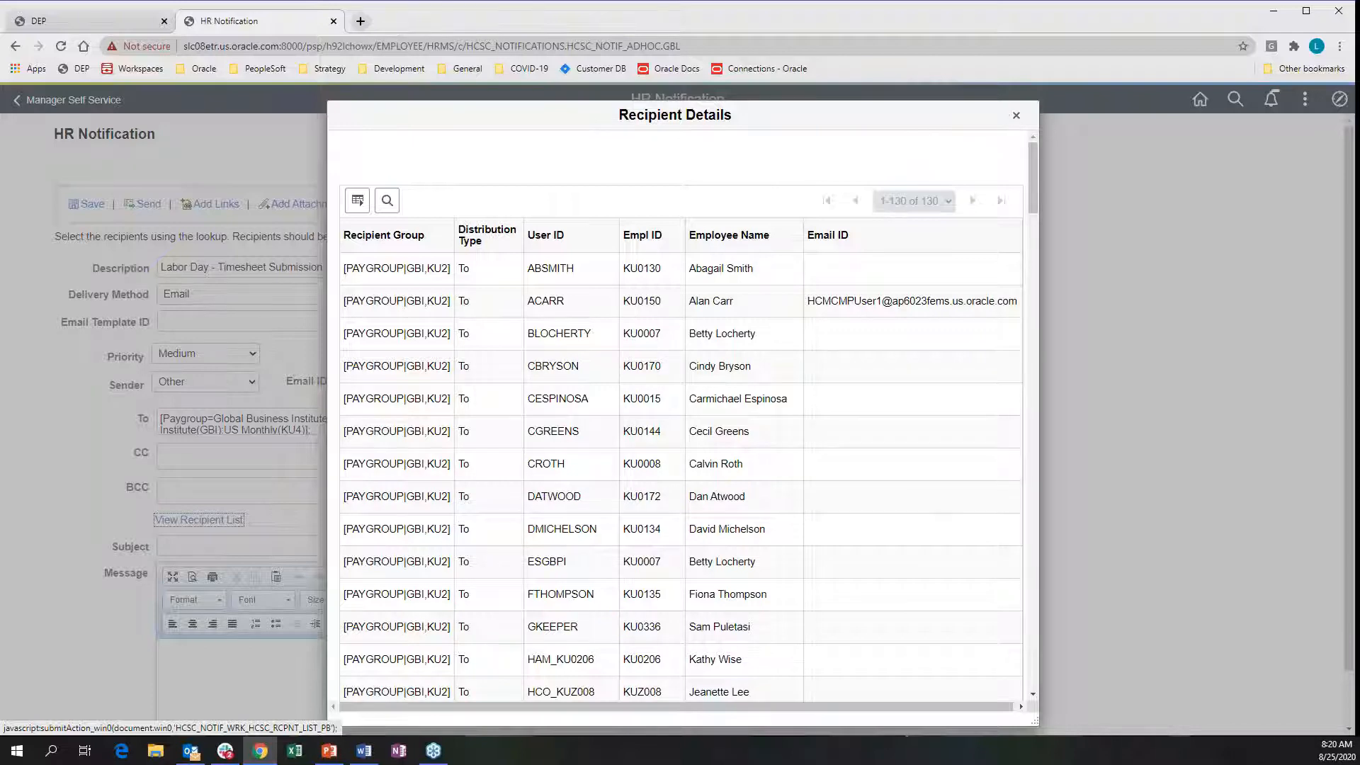
{"action": "left_click", "coordinate": [1014, 117]}
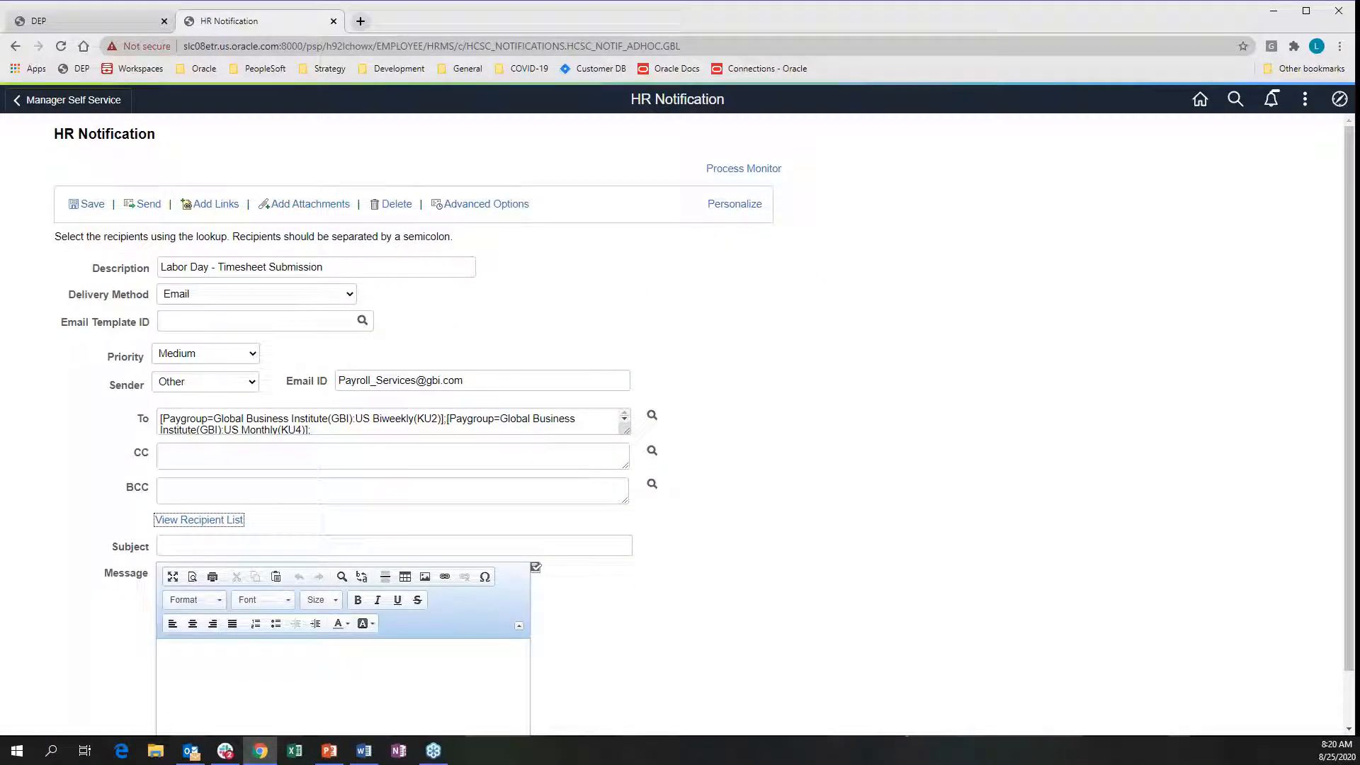
Paste 'Timesheets Due Early for Labor Day' from Word as the notification subject
{"action": "key", "text": "alt+Tab"}
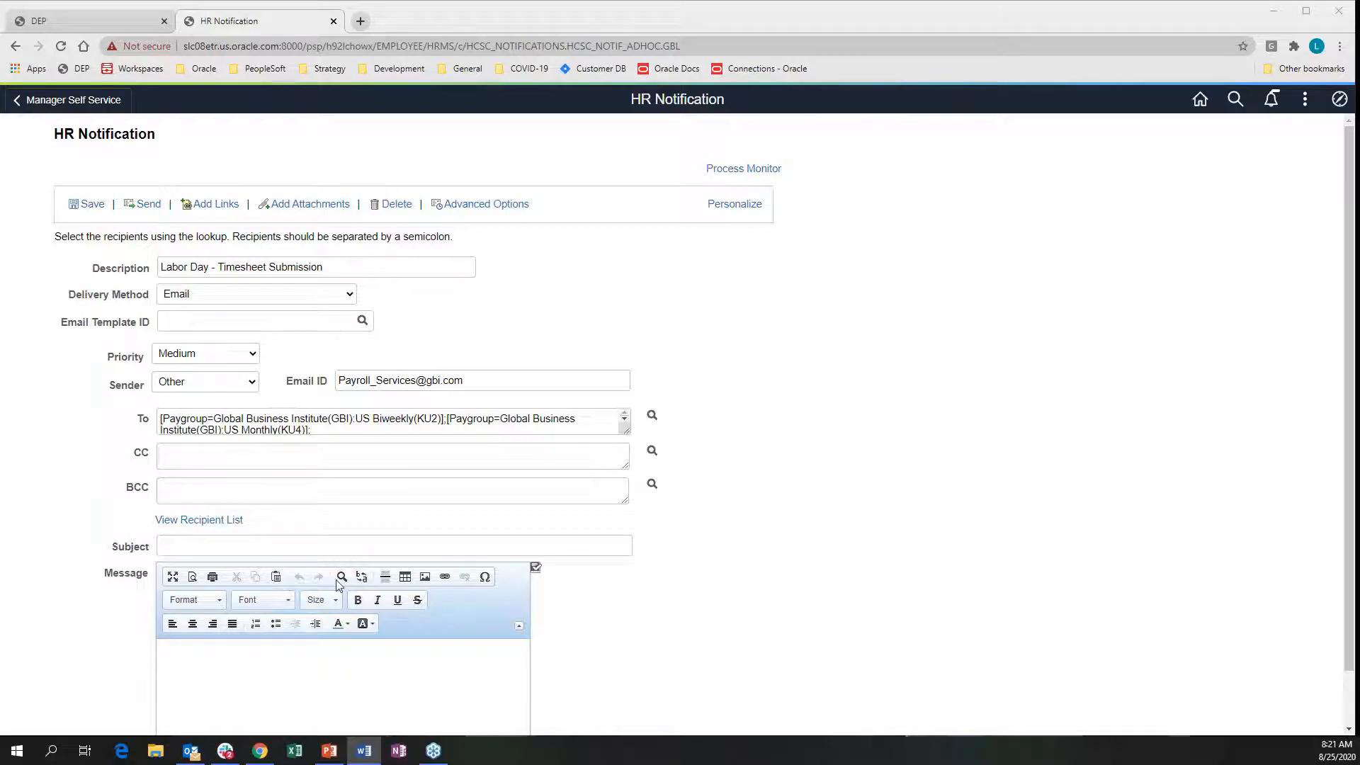
{"action": "left_click", "coordinate": [291, 546]}
{"action": "type", "text": "Timesheets Due Early for Labor Day"}
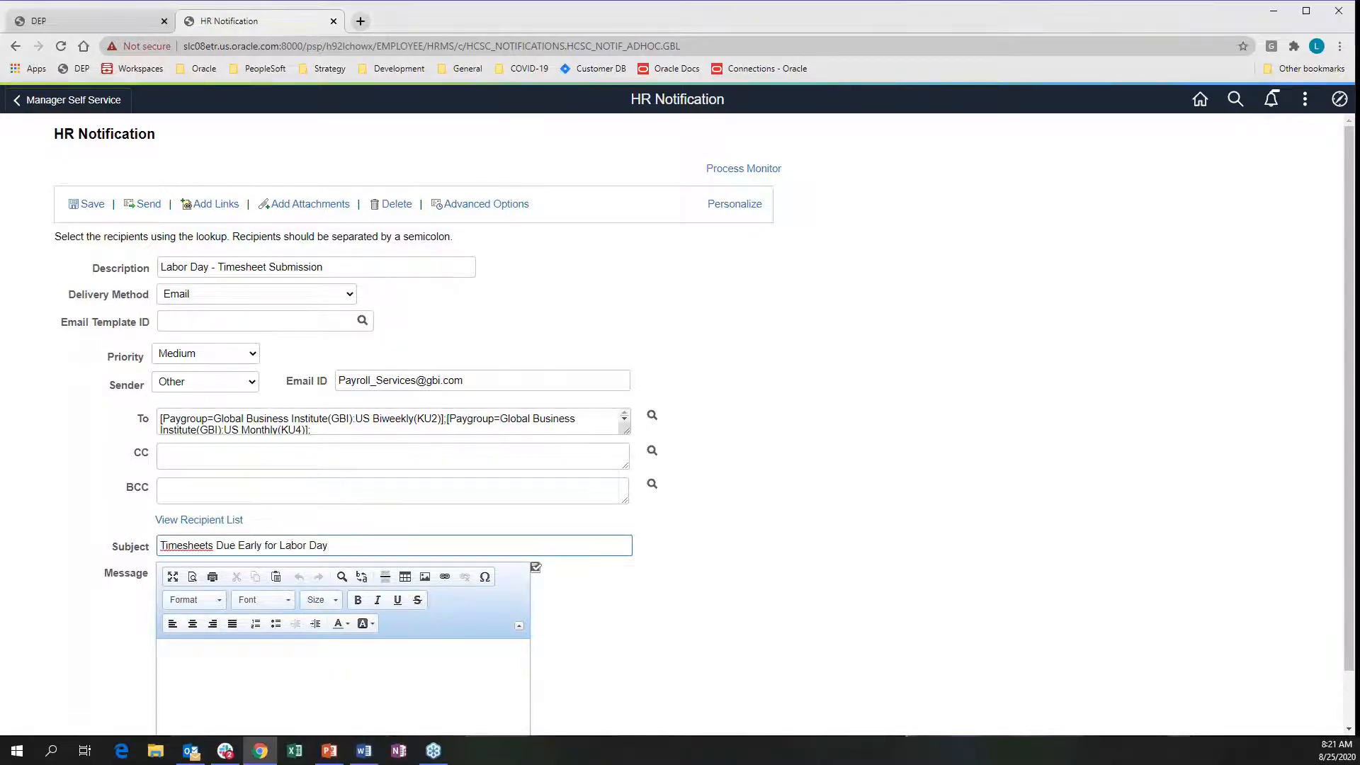
Paste the Labor Day timesheet-deadline message into the body and remove its numbering
{"action": "left_click", "coordinate": [245, 659]}
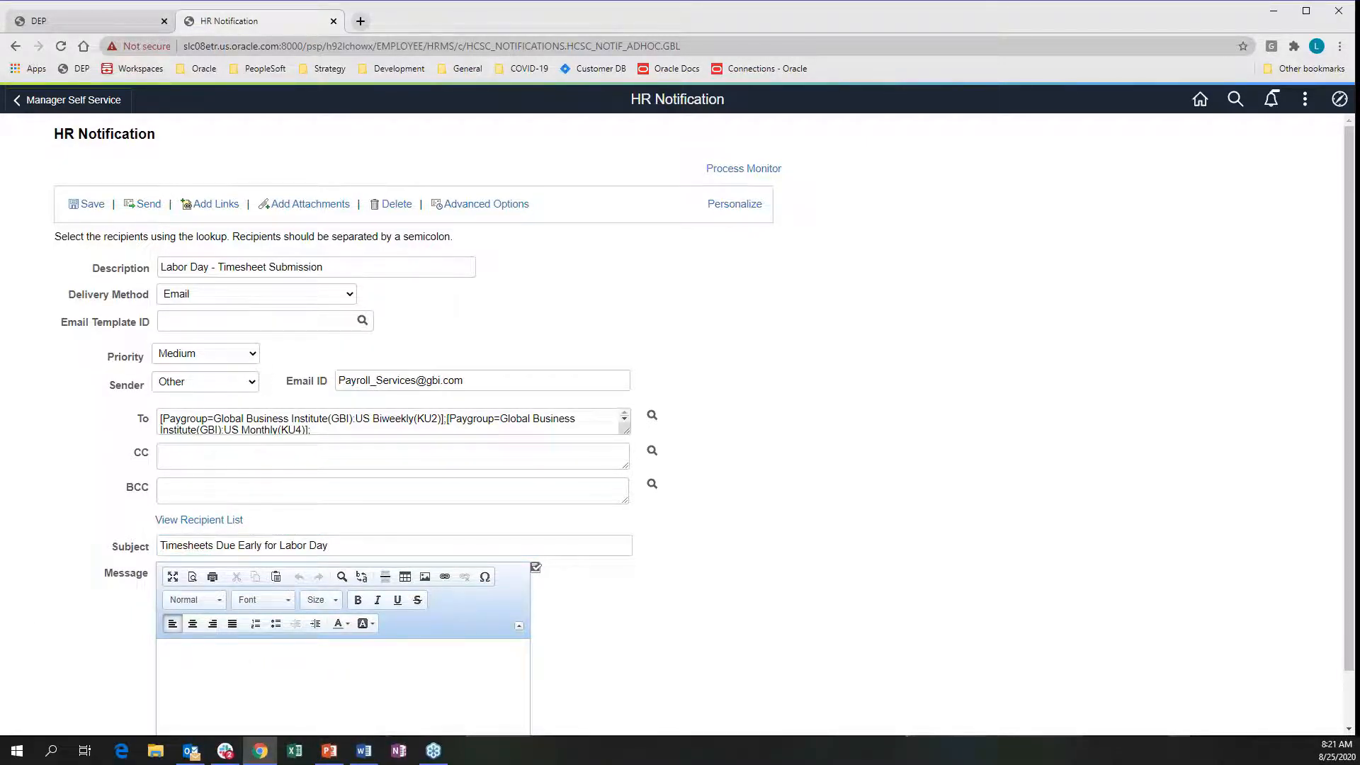
{"action": "key", "text": "alt+Tab"}
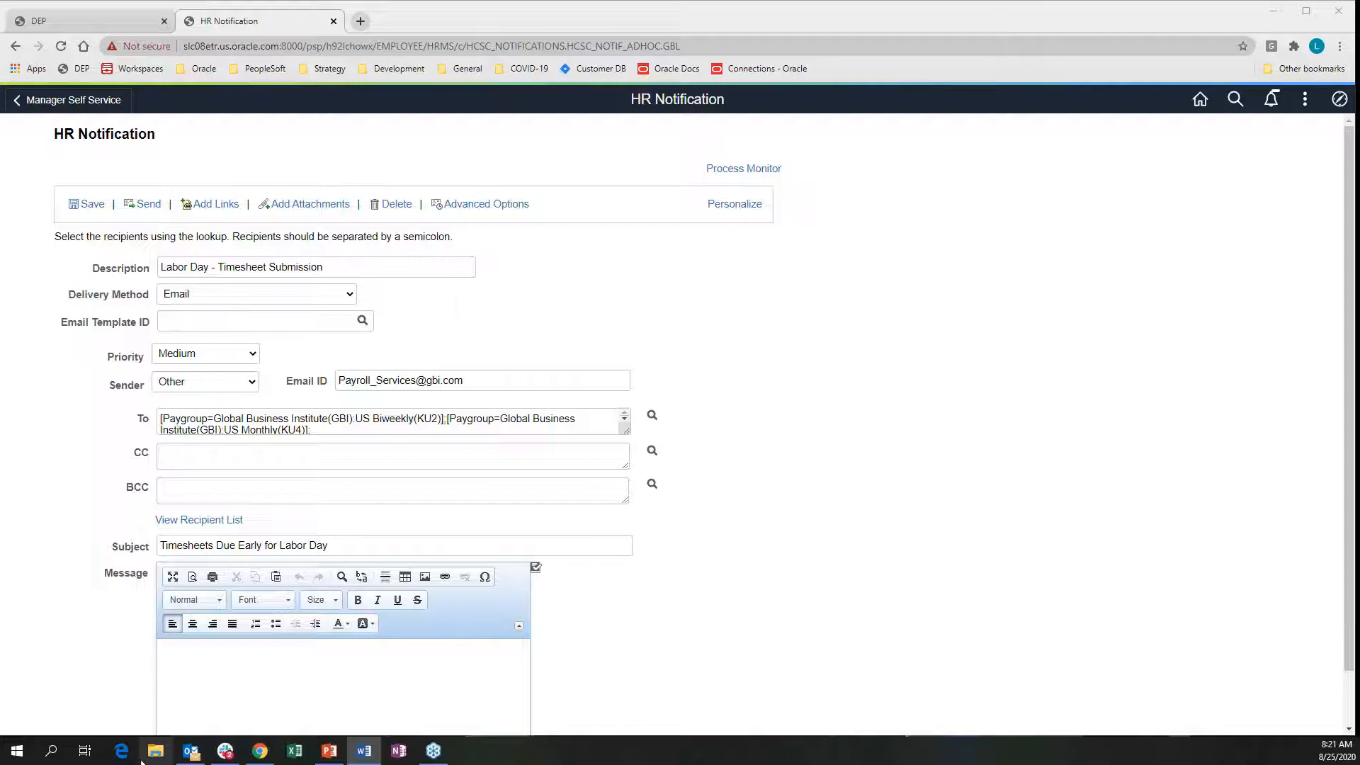
{"action": "left_click", "coordinate": [203, 660]}
{"action": "type", "text": "Due to the Labor Day holiday, timesheets will be due on Friday, September 5th instead of Monday, September 7th.  This will provide Payroll with enough time to still get paychecks out on time.  Thank you for your cooperation."}
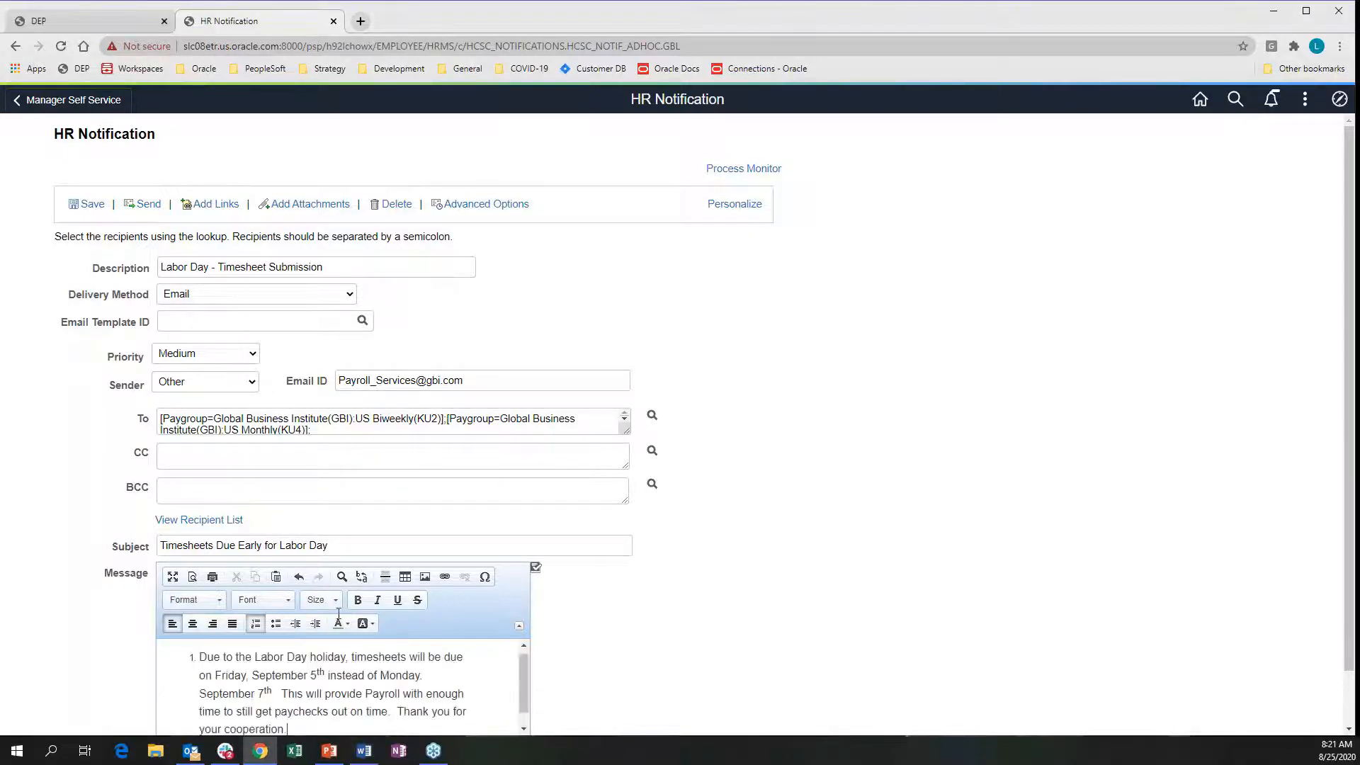
{"action": "left_click", "coordinate": [254, 624]}
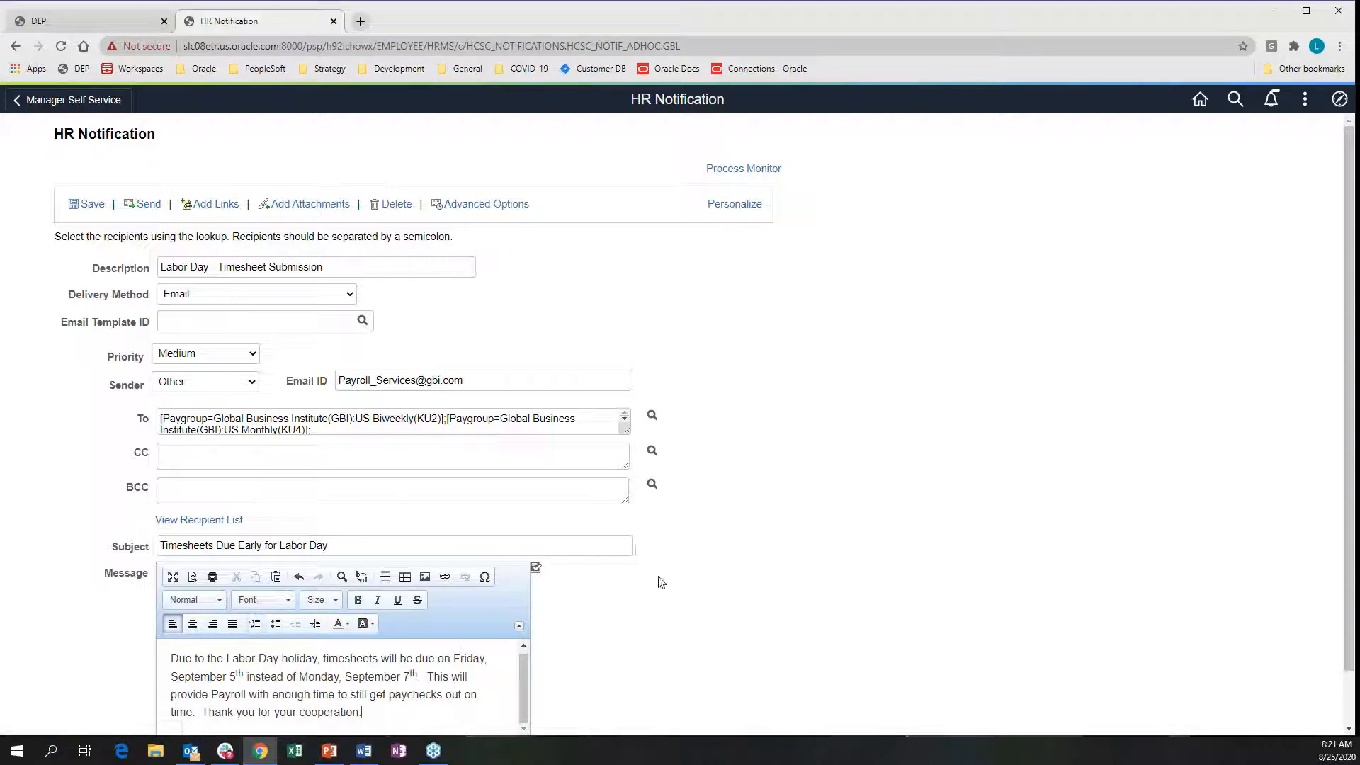
{"action": "scroll", "coordinate": [659, 581], "scroll_direction": "down", "scroll_amount": 1}
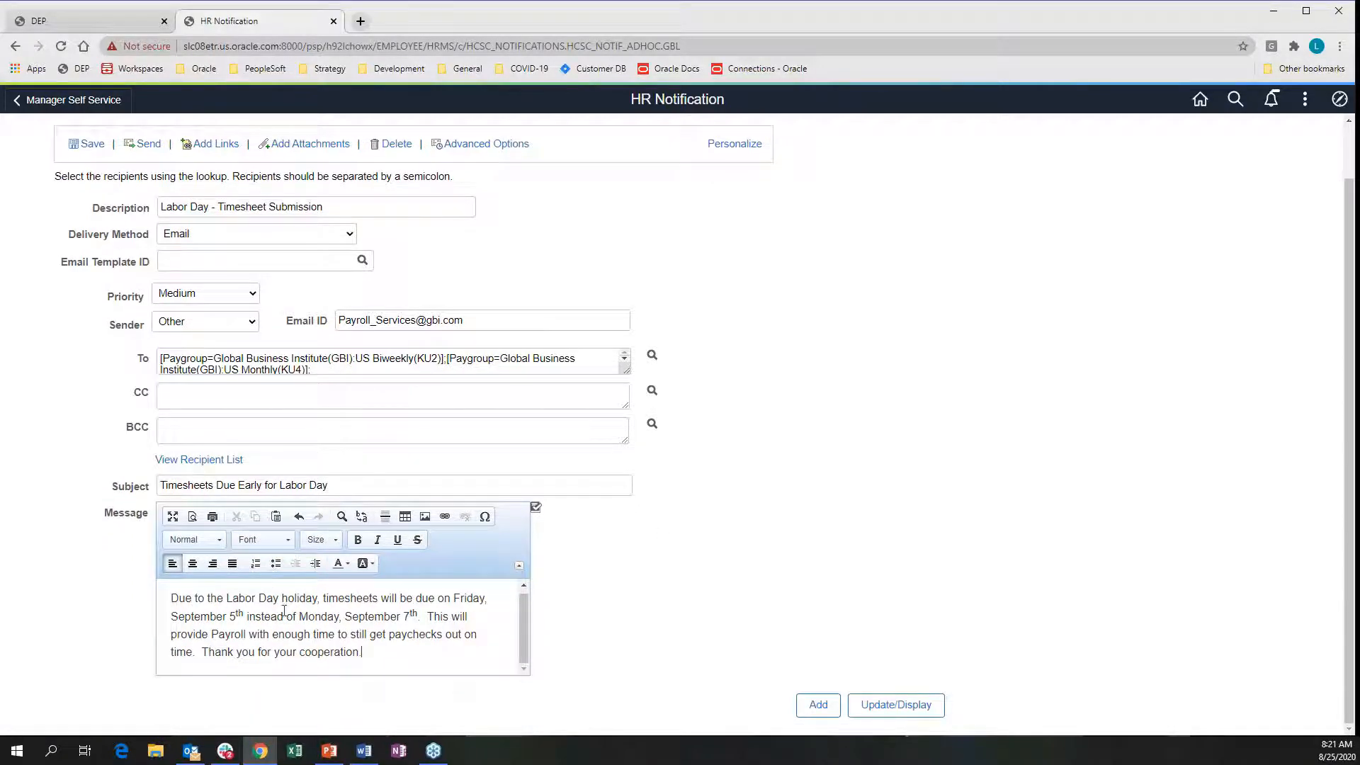
Format 'Labor Day holiday' in the message as bold Pale Red text
{"action": "left_click_drag", "start_coordinate": [230, 599], "coordinate": [317, 599]}
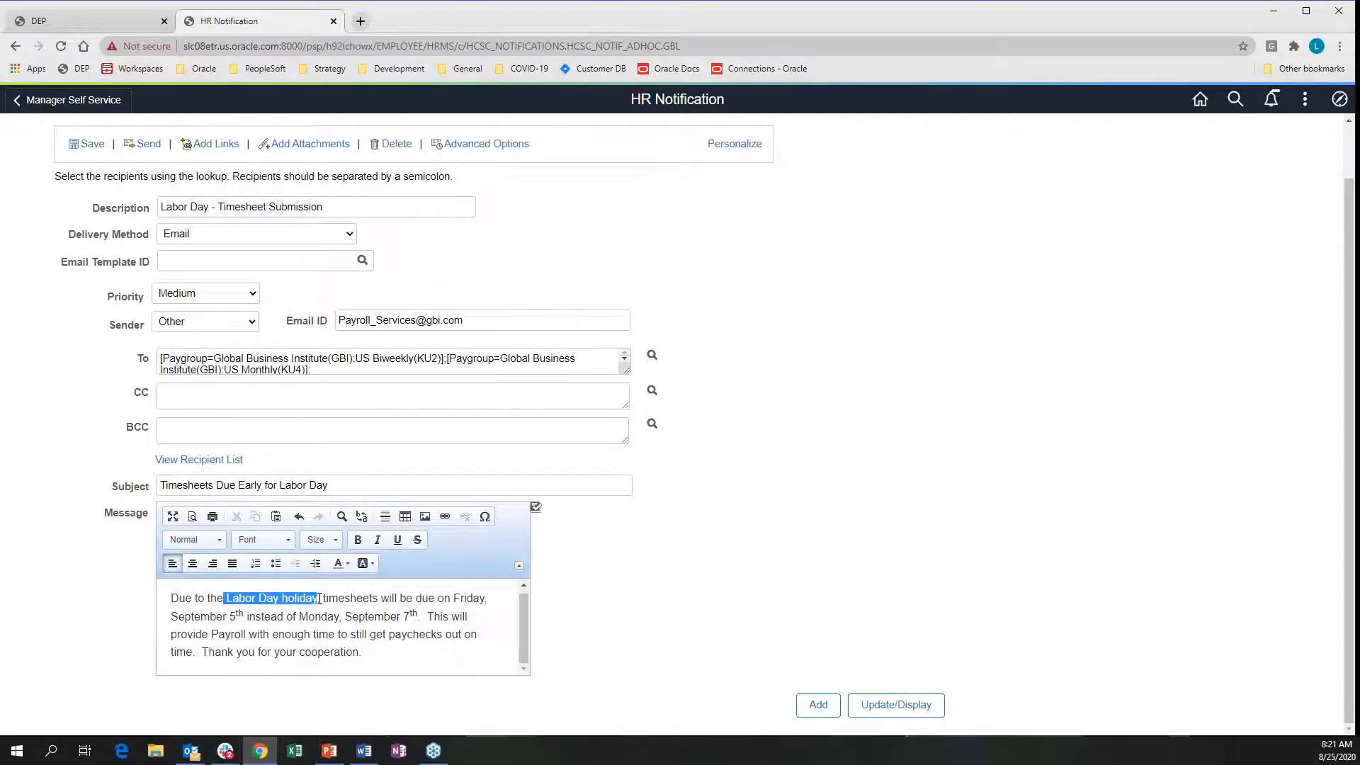
{"action": "left_click", "coordinate": [358, 541]}
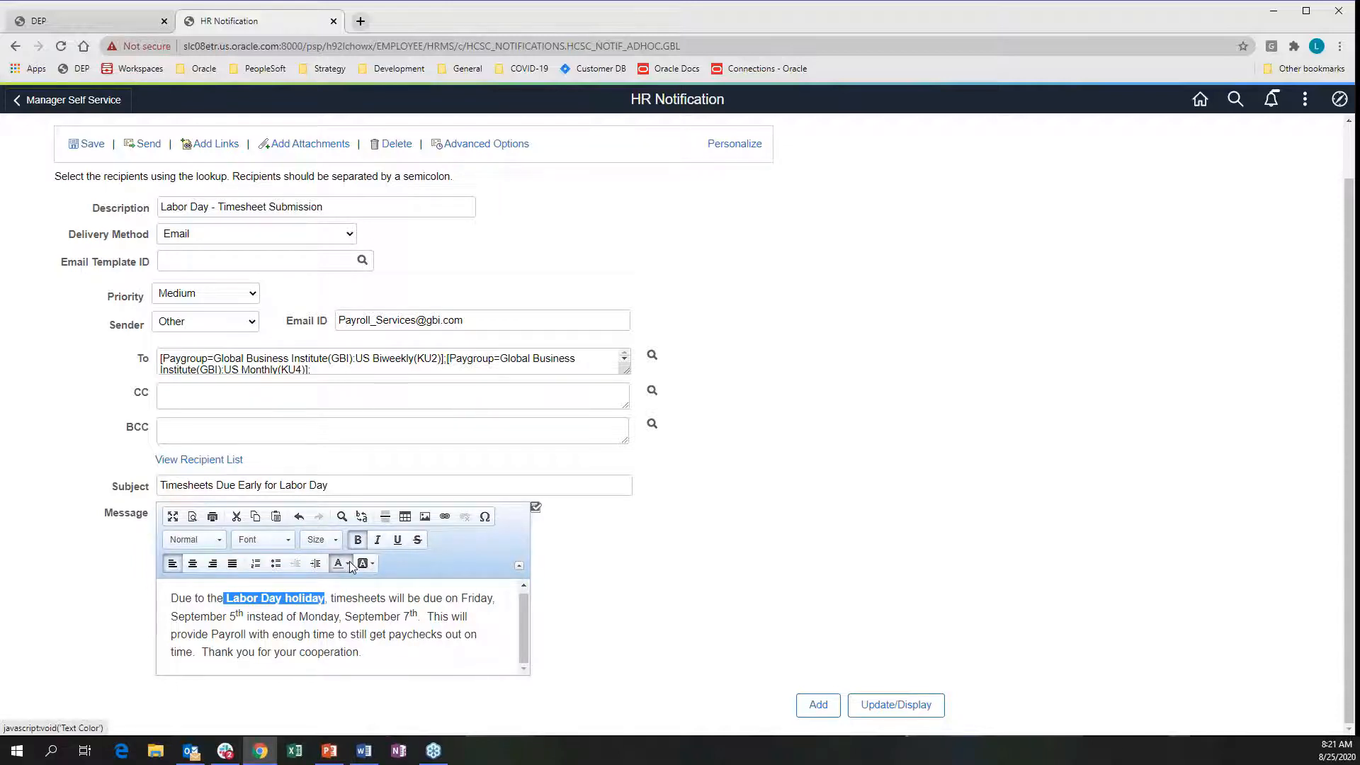
{"action": "left_click", "coordinate": [351, 565]}
{"action": "left_click", "coordinate": [353, 628]}
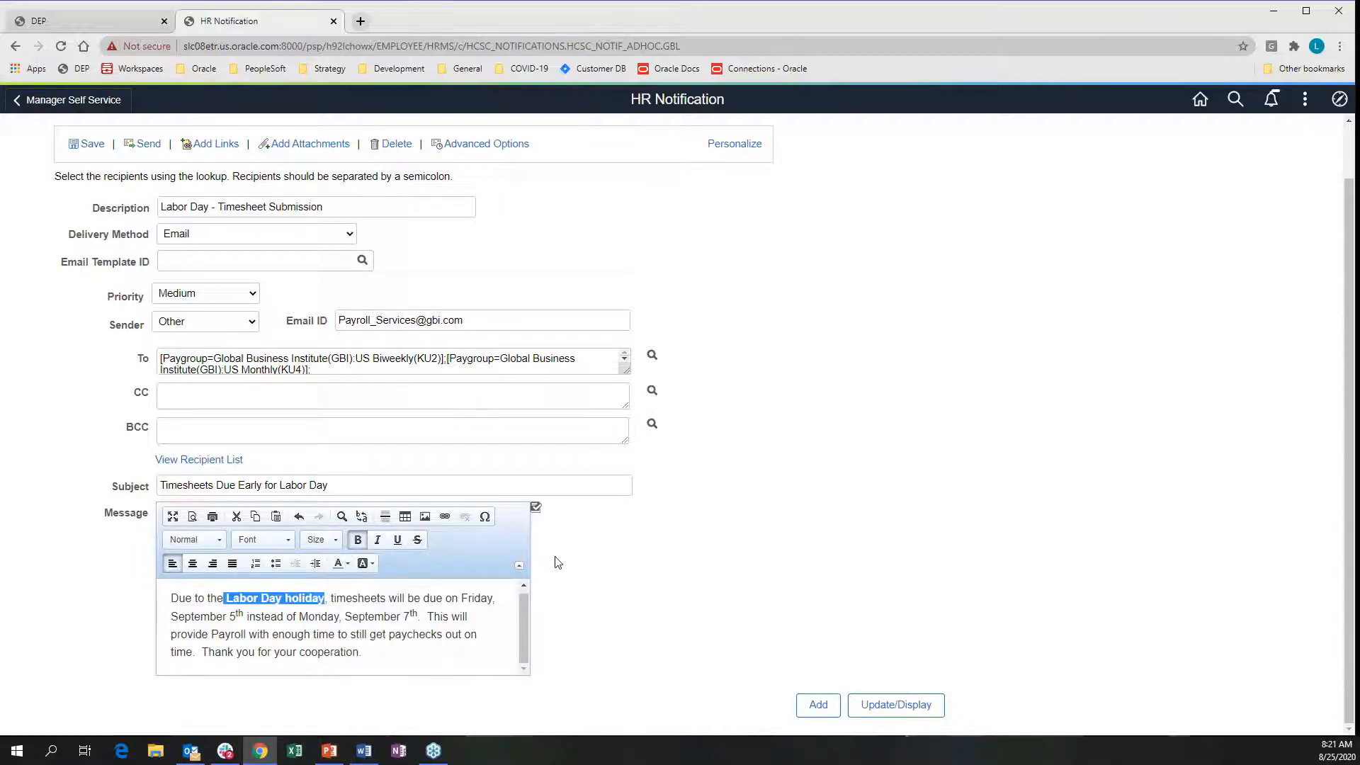
{"action": "left_click", "coordinate": [481, 650]}
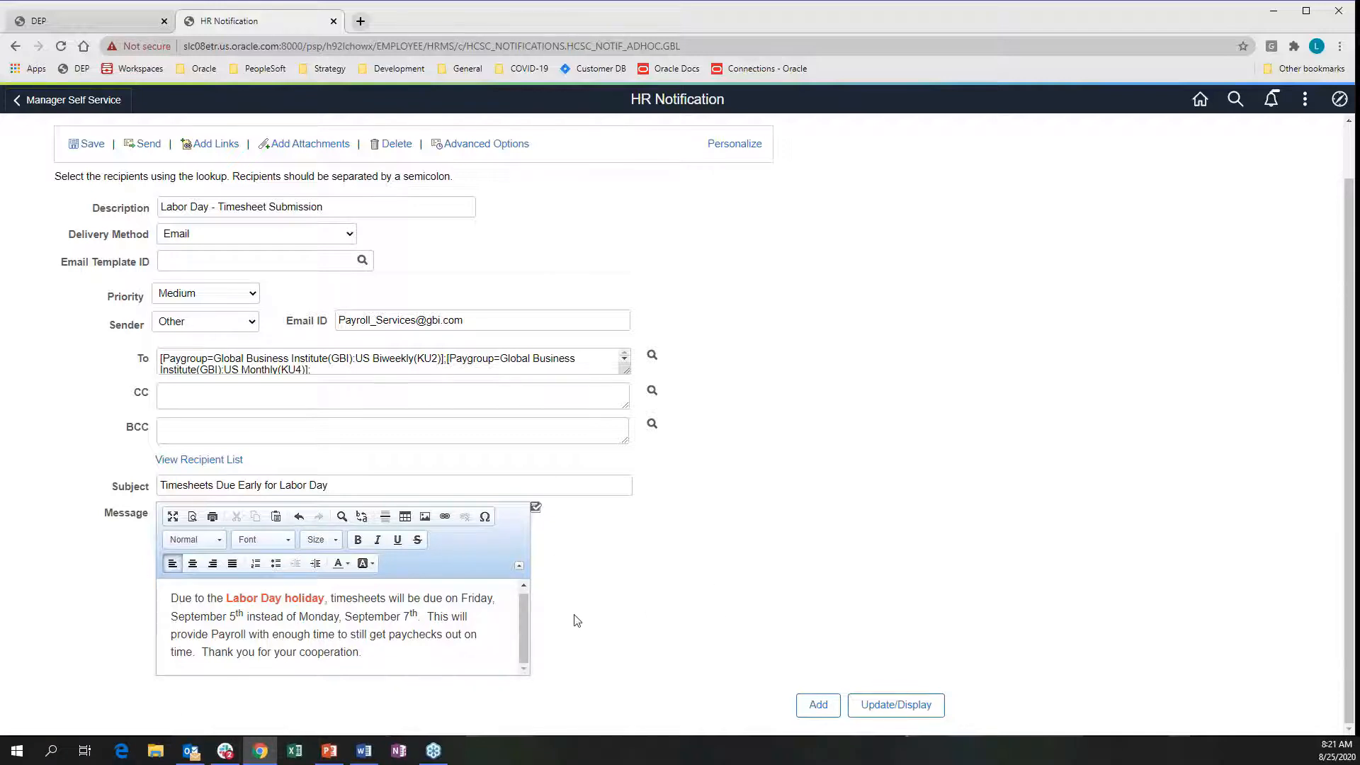
Set the notification's advanced-options posting date to 08/31/2020
{"action": "left_click", "coordinate": [455, 145]}
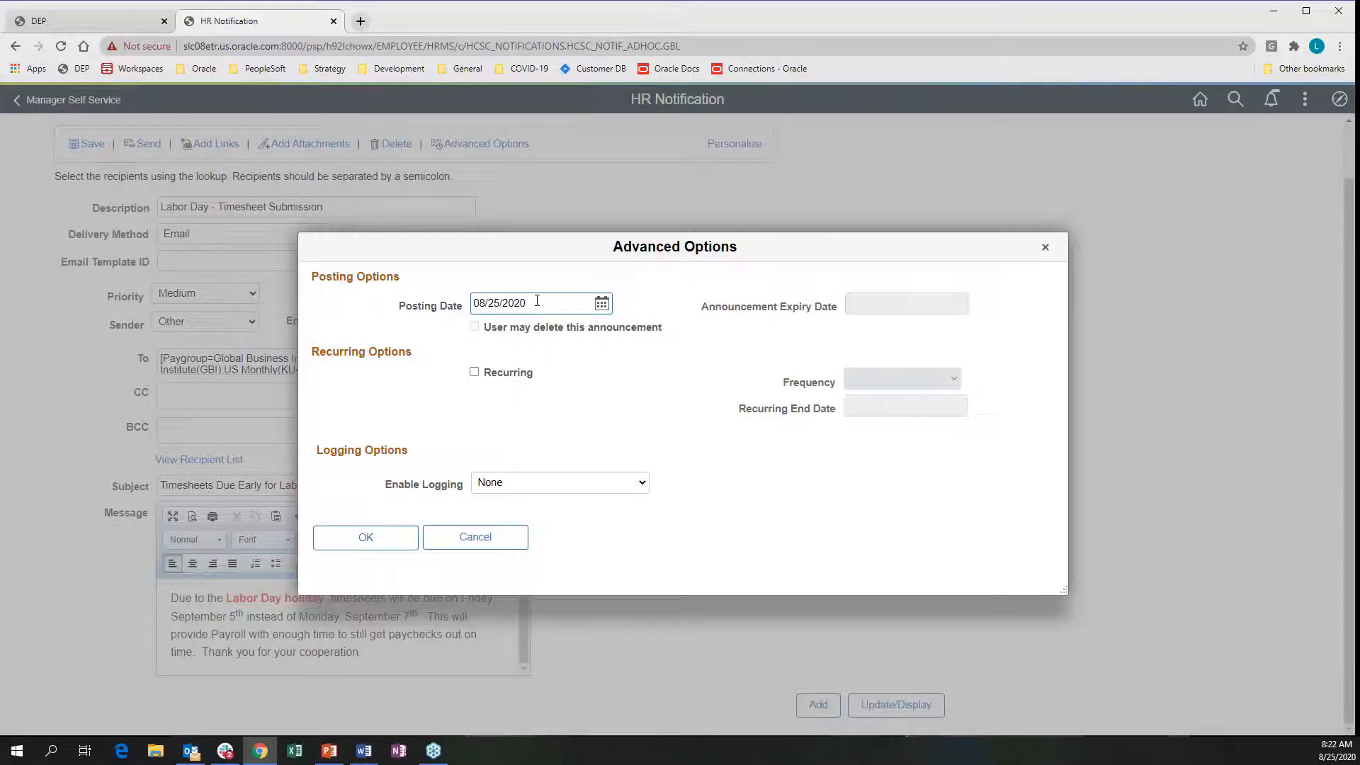
{"action": "left_click", "coordinate": [601, 303]}
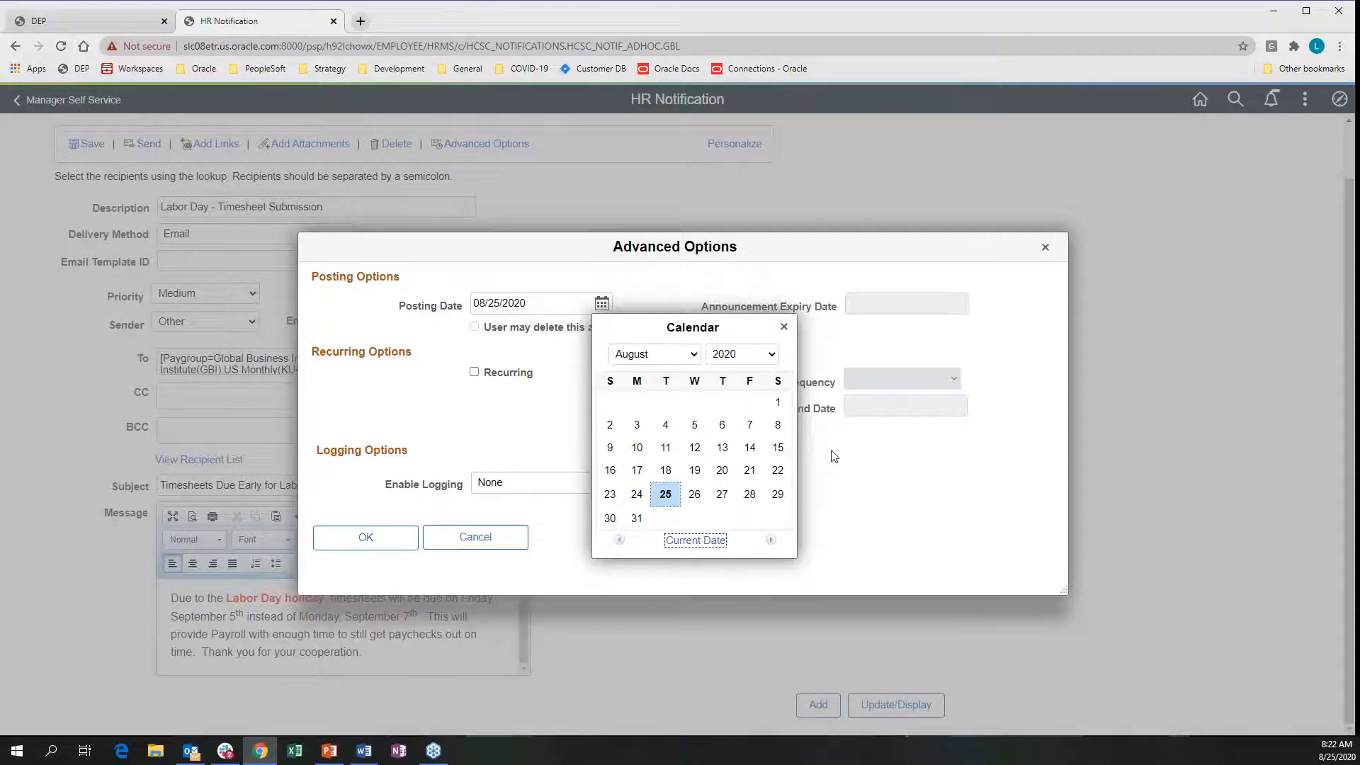
{"action": "left_click", "coordinate": [637, 517]}
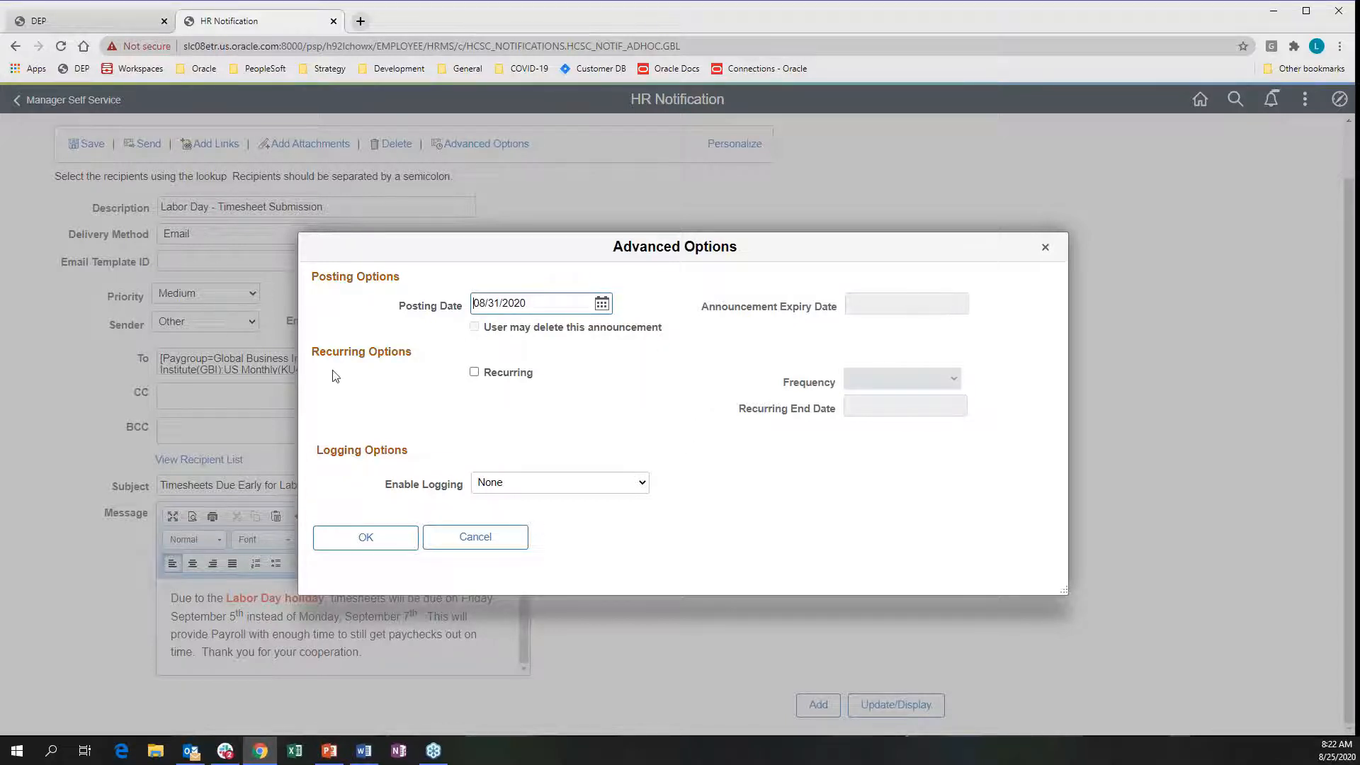
Leave Recurring unchecked, log all messages by Email, and accept the advanced options
{"action": "left_click", "coordinate": [474, 373]}
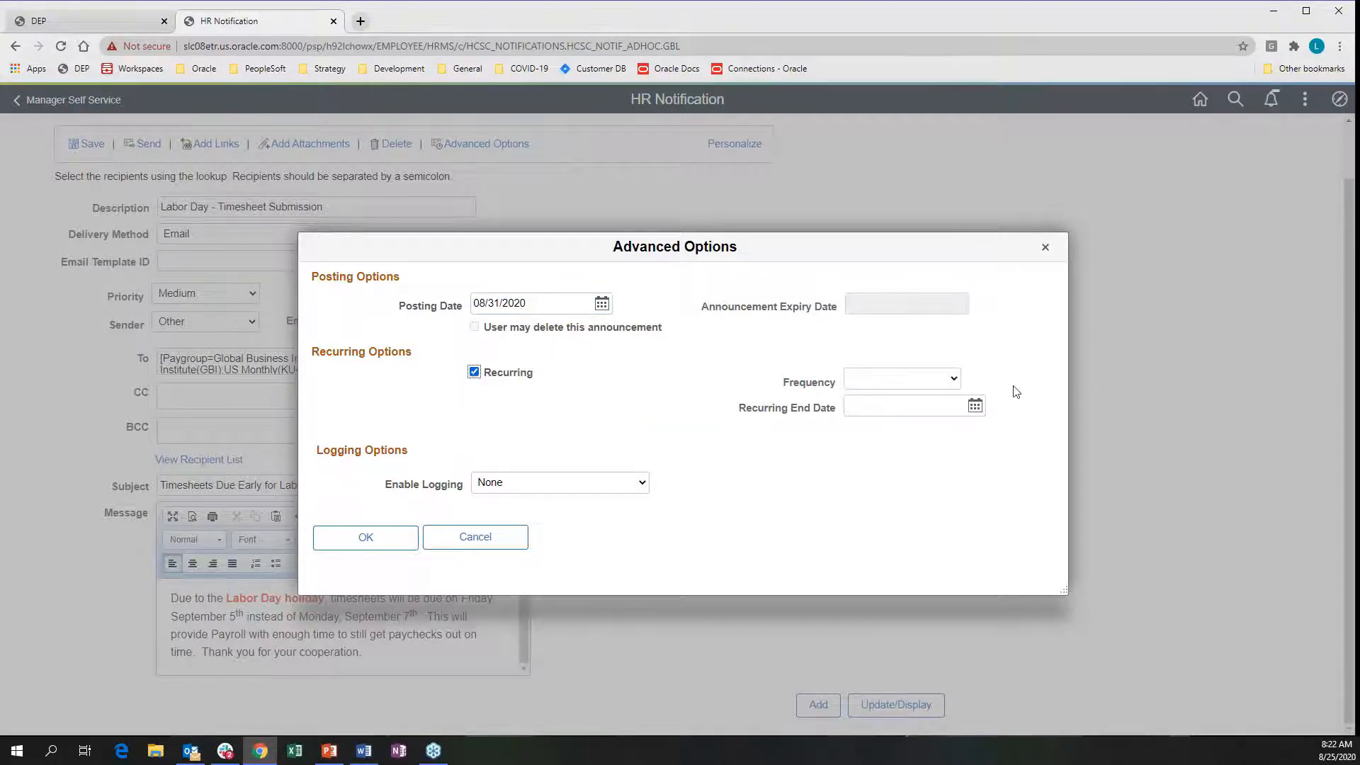
{"action": "left_click", "coordinate": [954, 380]}
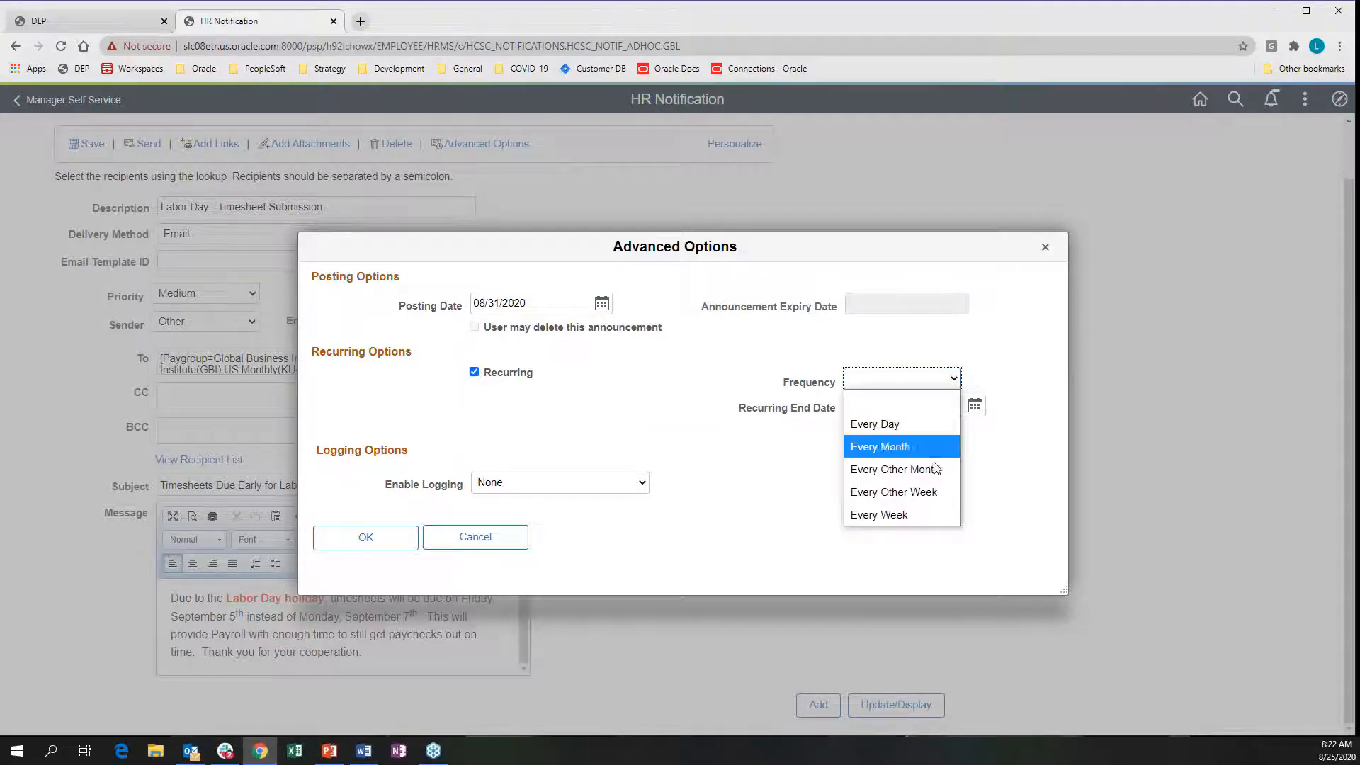
{"action": "left_click", "coordinate": [595, 383]}
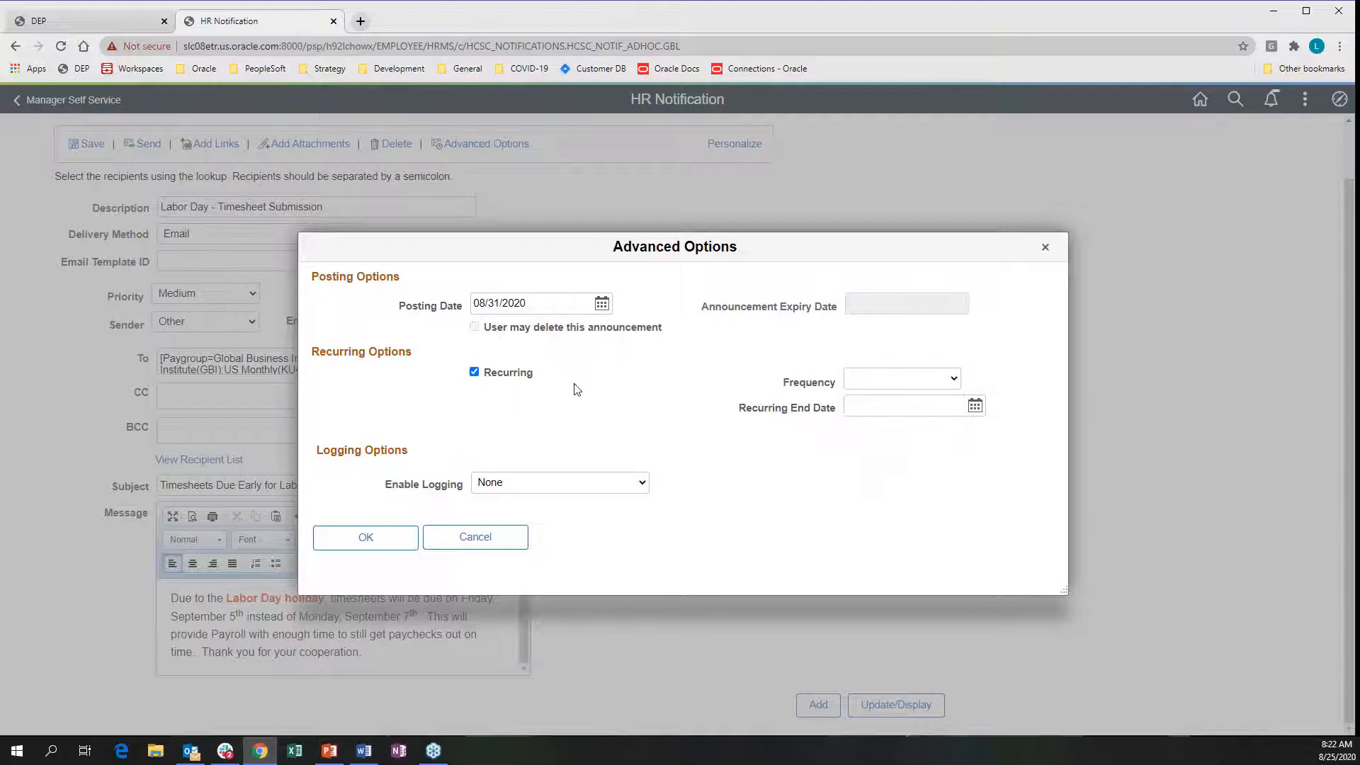
{"action": "left_click", "coordinate": [473, 373]}
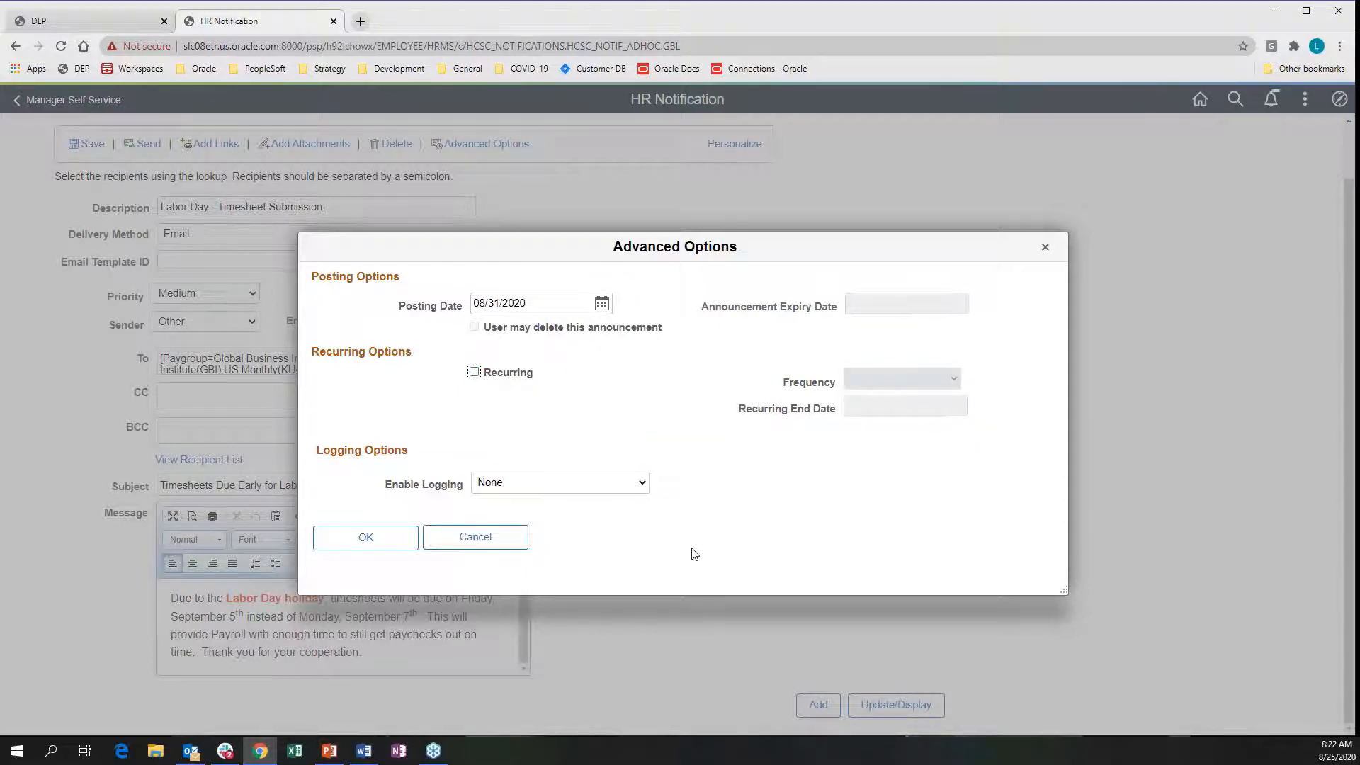
{"action": "left_click", "coordinate": [644, 484]}
{"action": "left_click", "coordinate": [499, 530]}
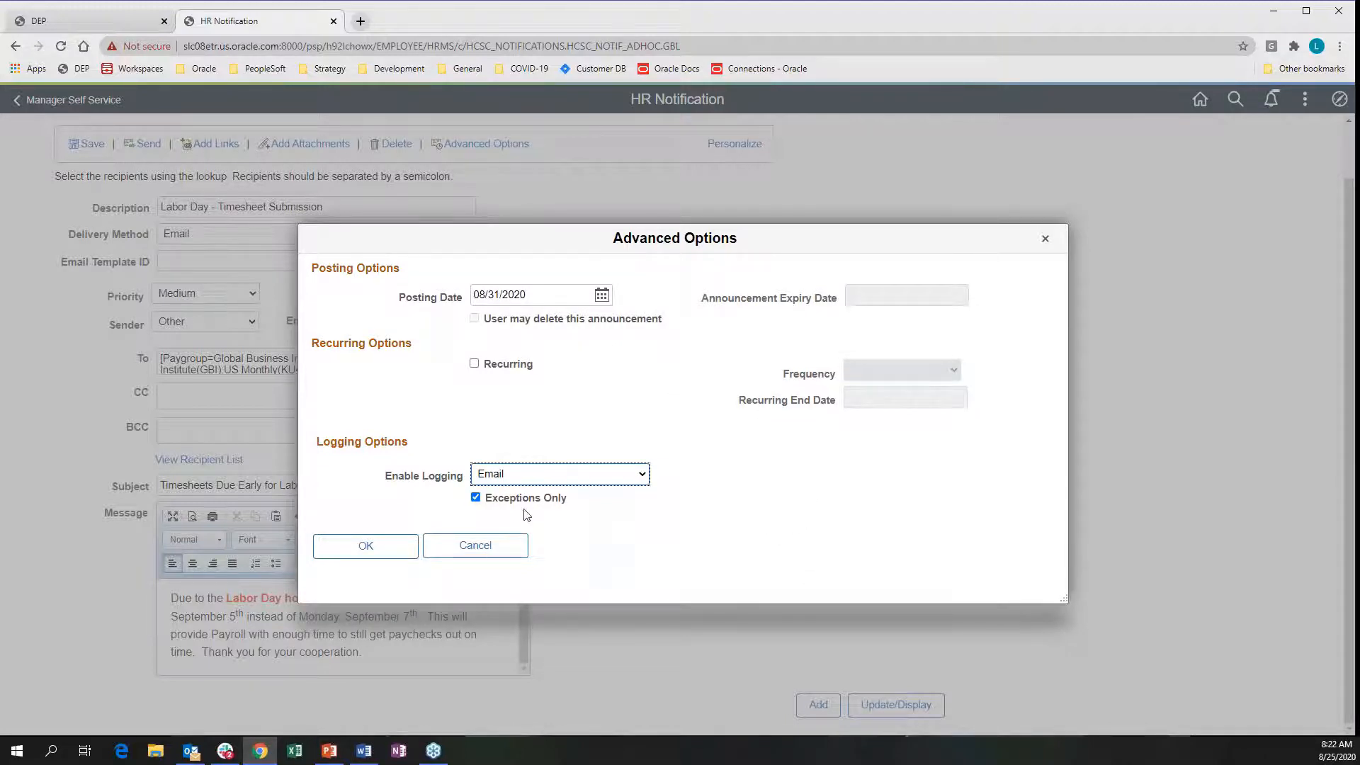
{"action": "left_click", "coordinate": [475, 497]}
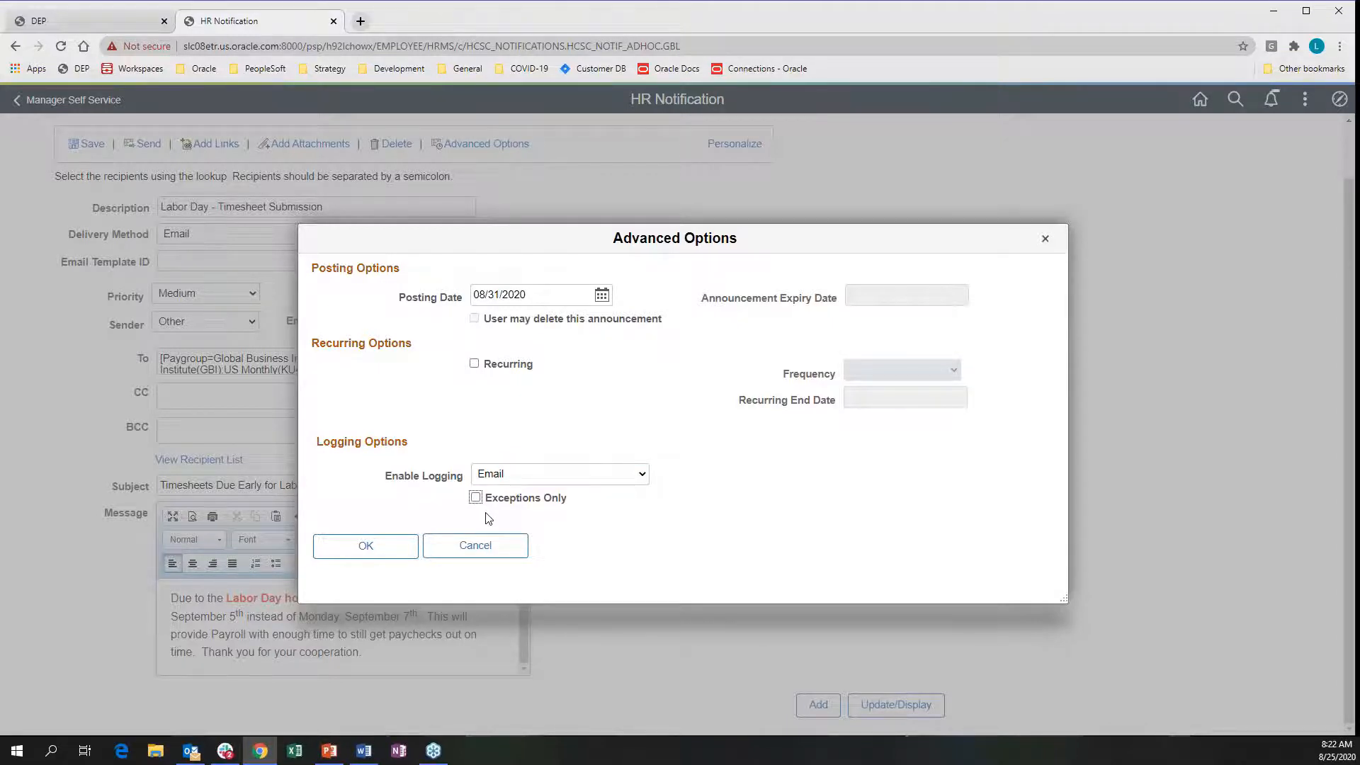
{"action": "left_click", "coordinate": [354, 547]}
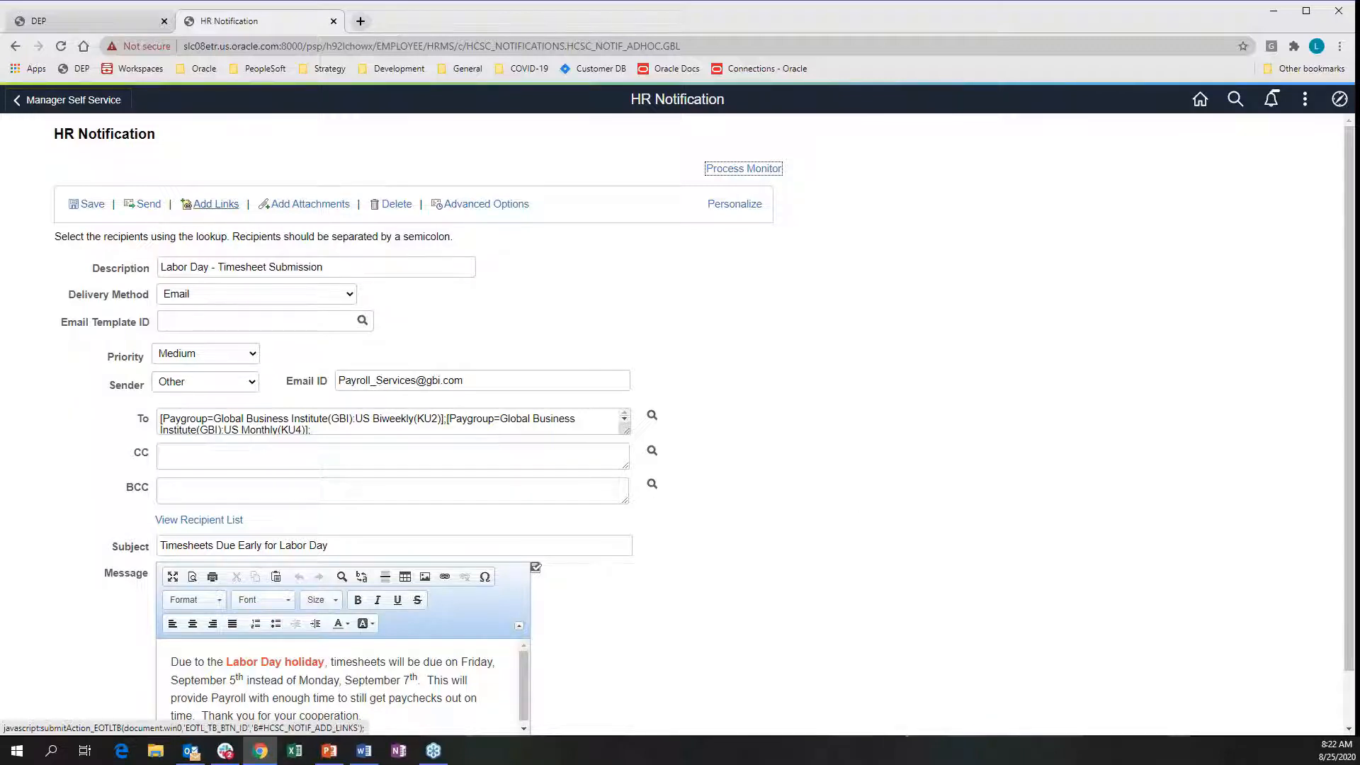
Add the View Timesheet link from the Select Link list to the notification
{"action": "left_click", "coordinate": [221, 206]}
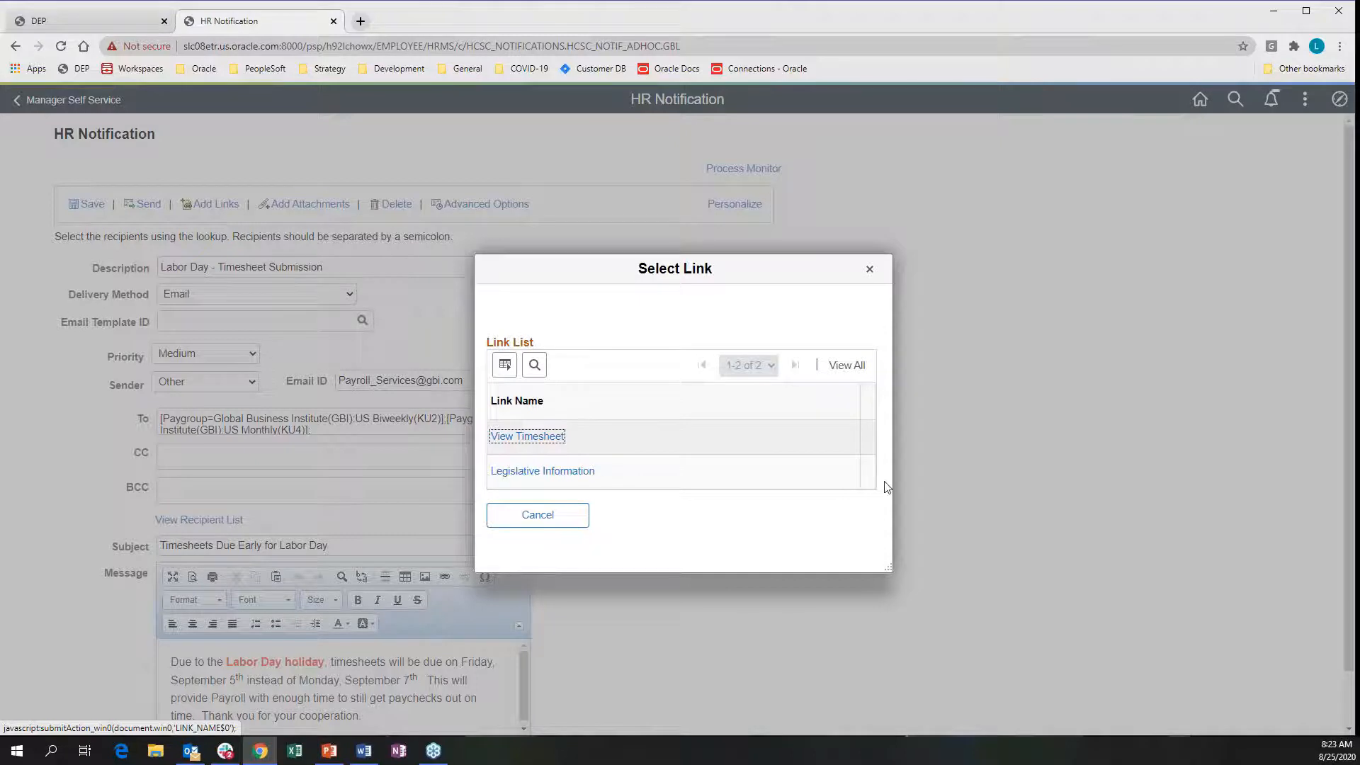
{"action": "left_click", "coordinate": [507, 438]}
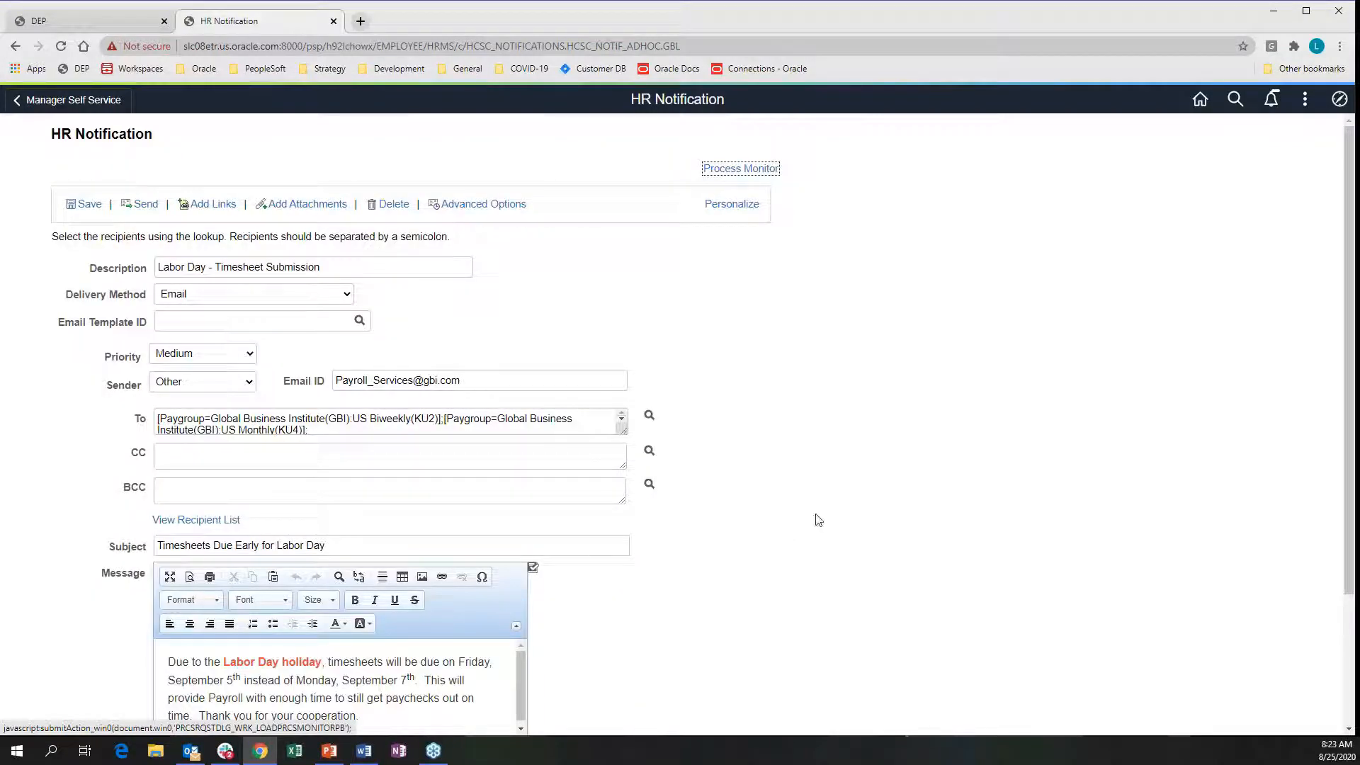
{"action": "left_click", "coordinate": [291, 207]}
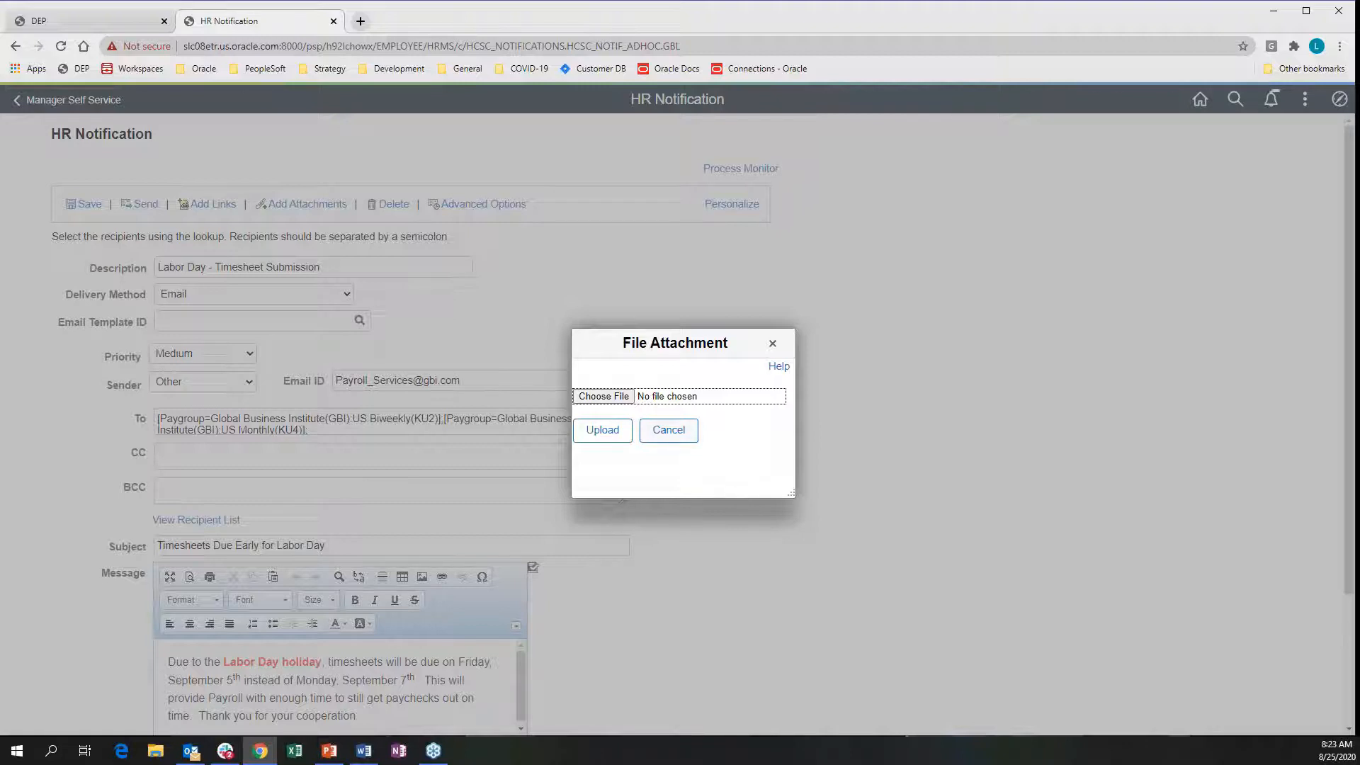
{"action": "left_click", "coordinate": [669, 432]}
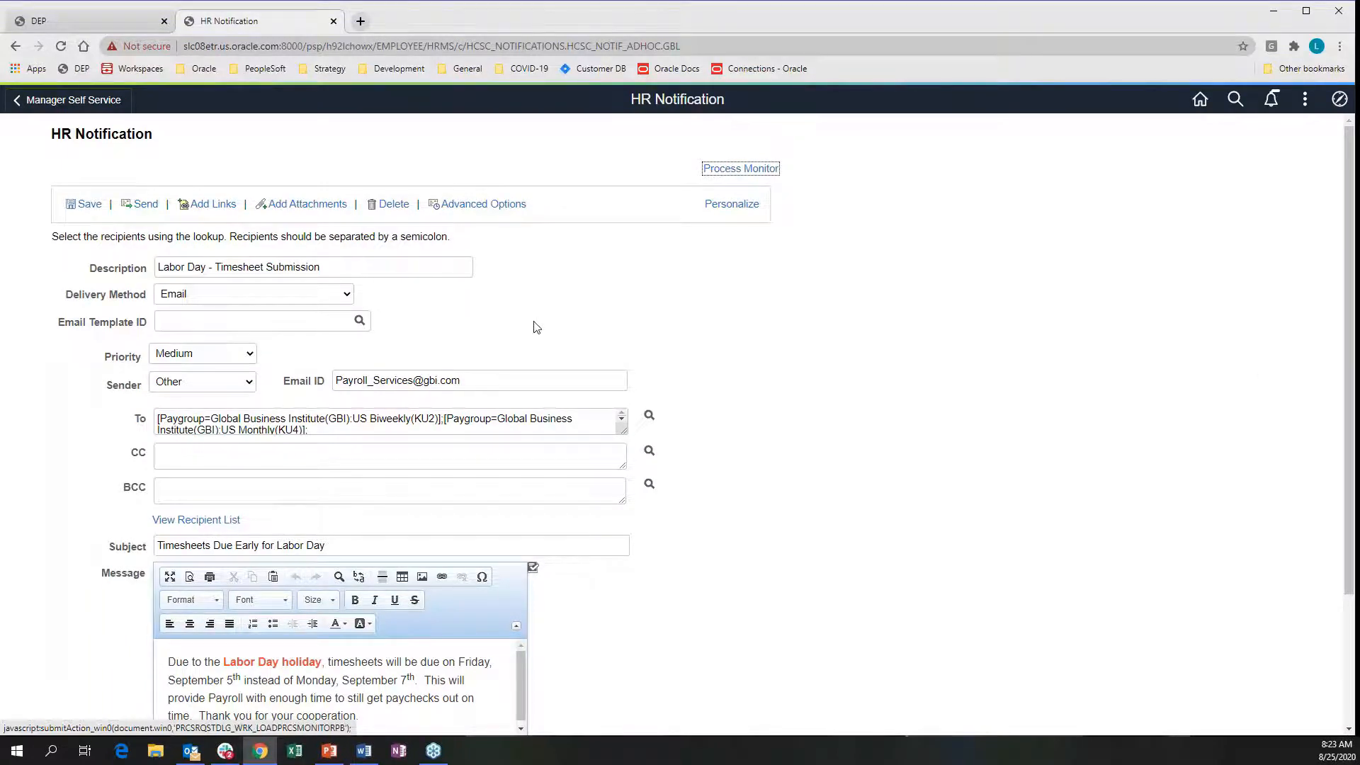
{"action": "scroll", "coordinate": [536, 326], "scroll_direction": "down", "scroll_amount": 3}
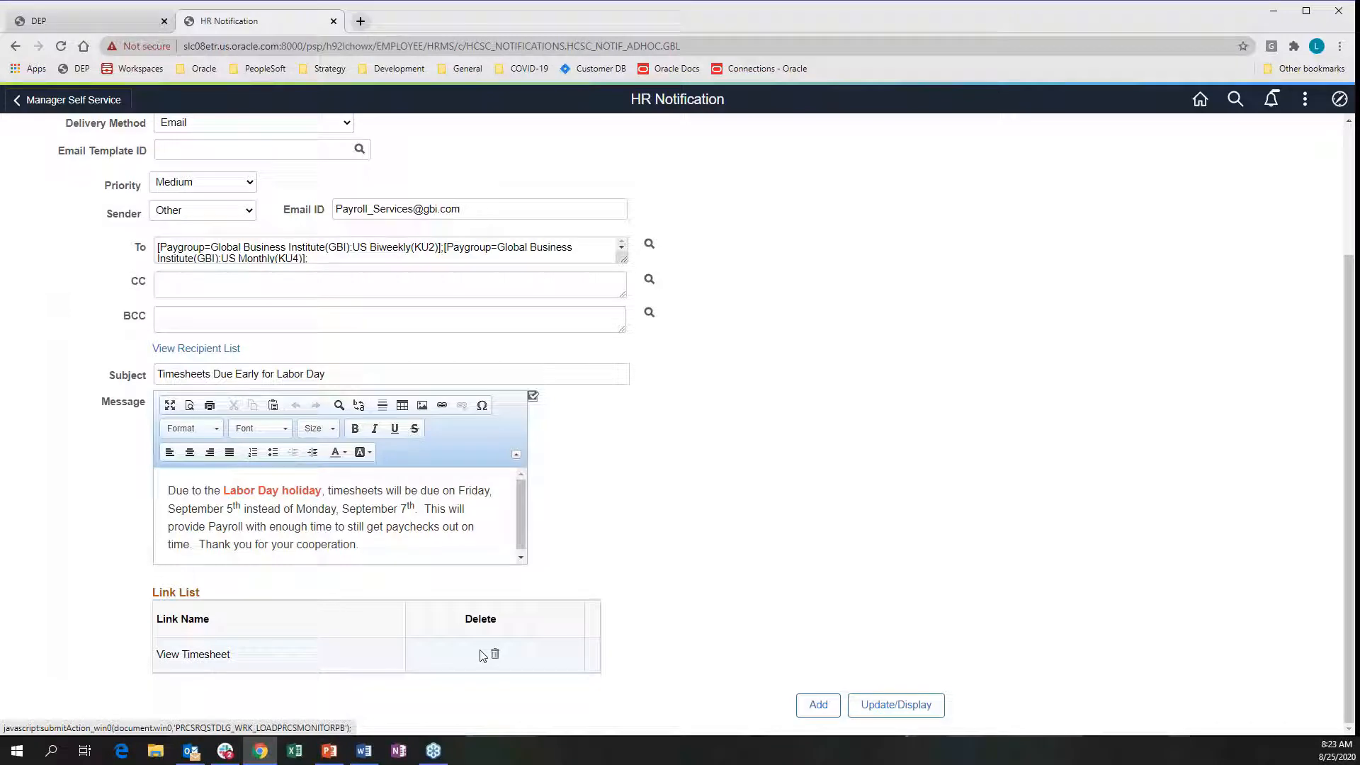
Review the Link List and save the Labor Day notification as notification 45, Ready To Send
{"action": "scroll", "coordinate": [482, 656], "scroll_direction": "up", "scroll_amount": 2}
{"action": "scroll", "coordinate": [417, 676], "scroll_direction": "down", "scroll_amount": 2}
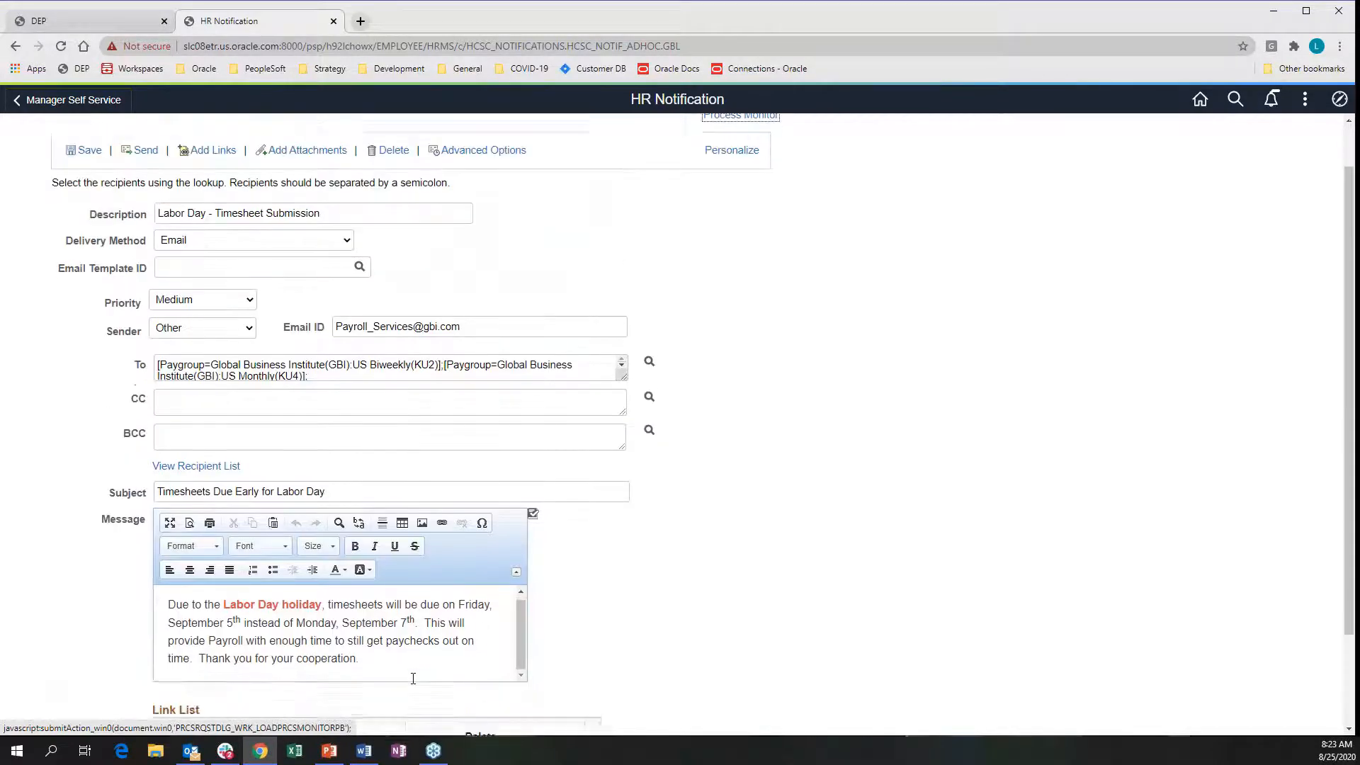
{"action": "scroll", "coordinate": [666, 280], "scroll_direction": "up", "scroll_amount": 3}
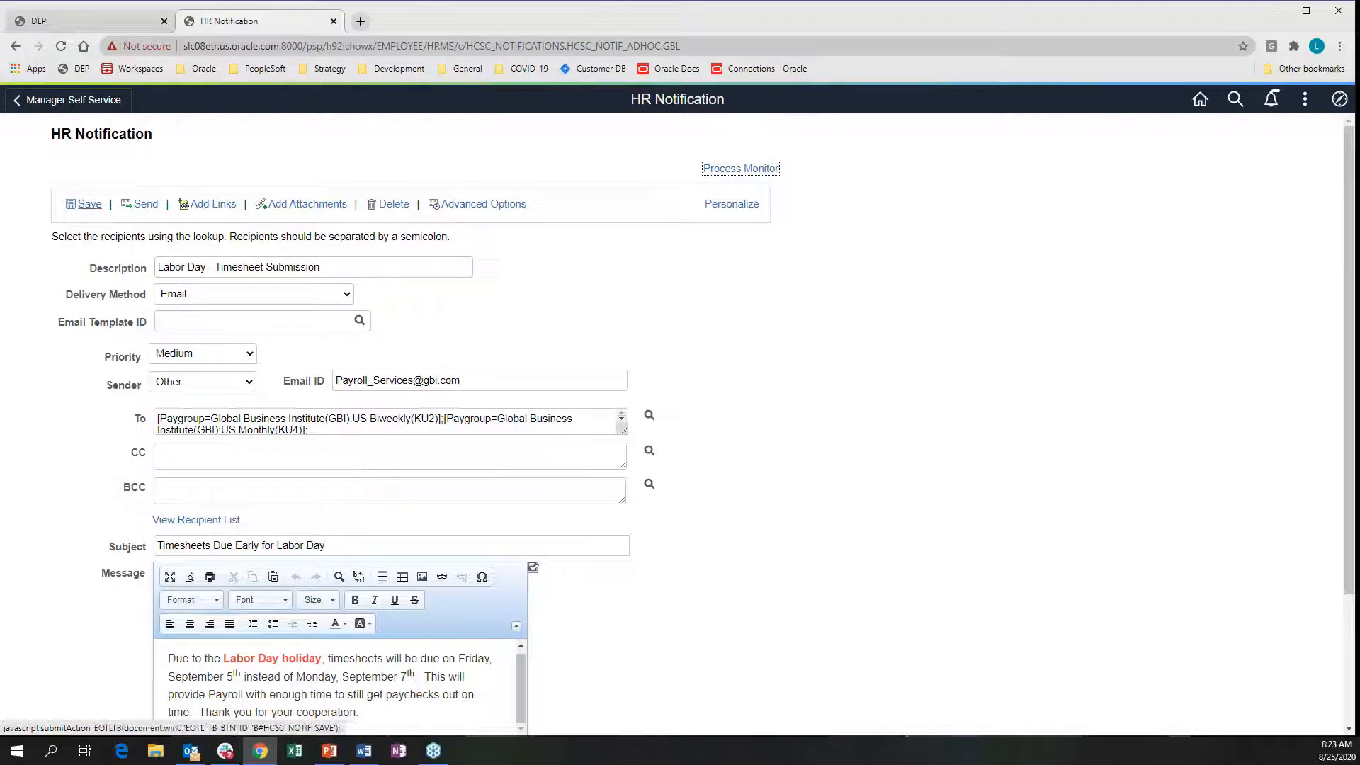
{"action": "left_click", "coordinate": [81, 204]}
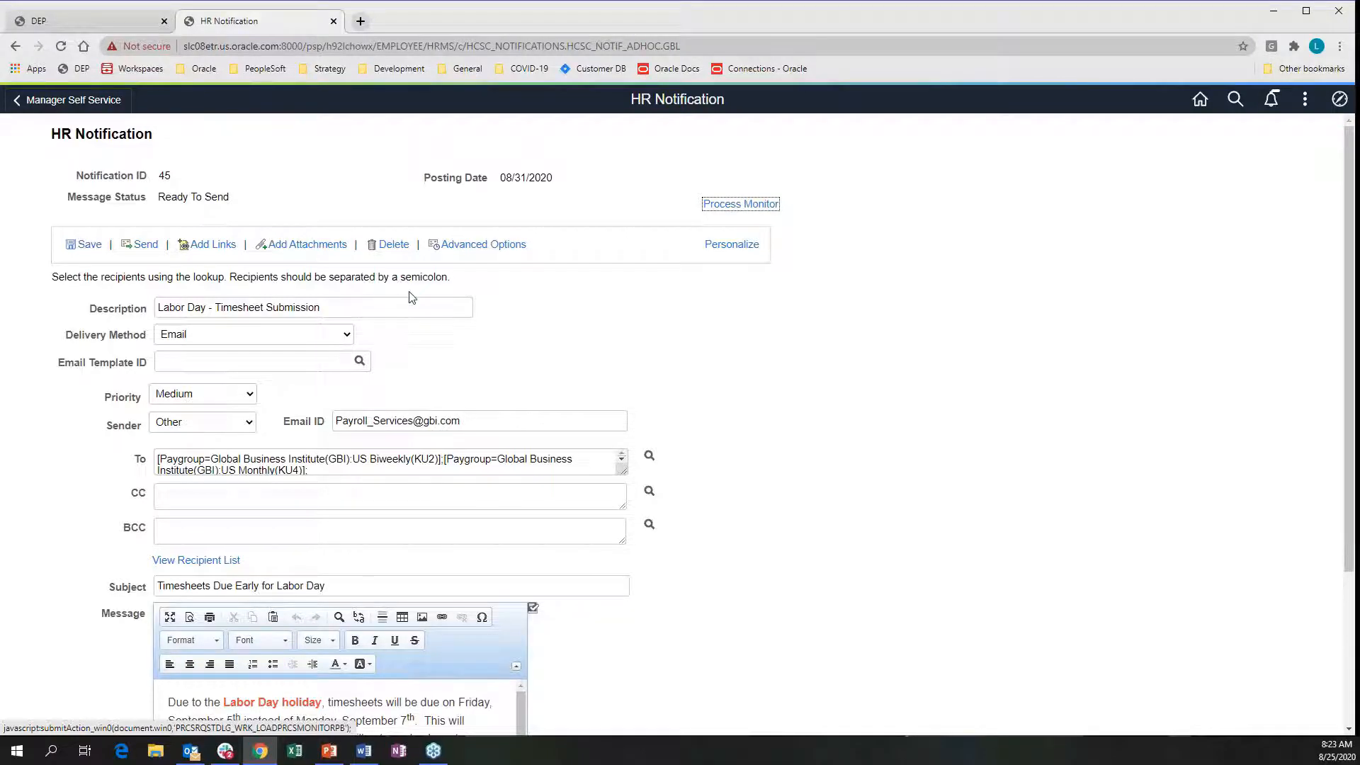
{"action": "left_click", "coordinate": [484, 245]}
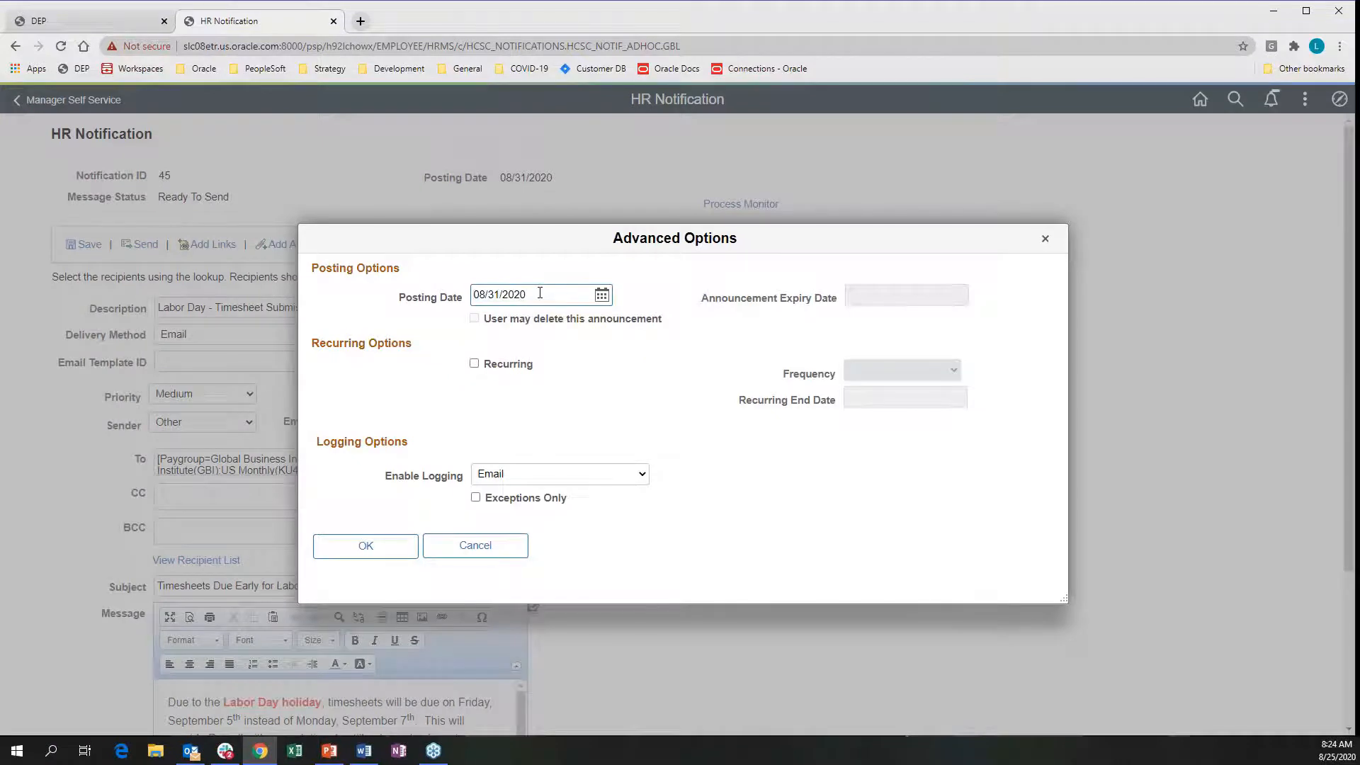
{"action": "left_click", "coordinate": [1044, 238]}
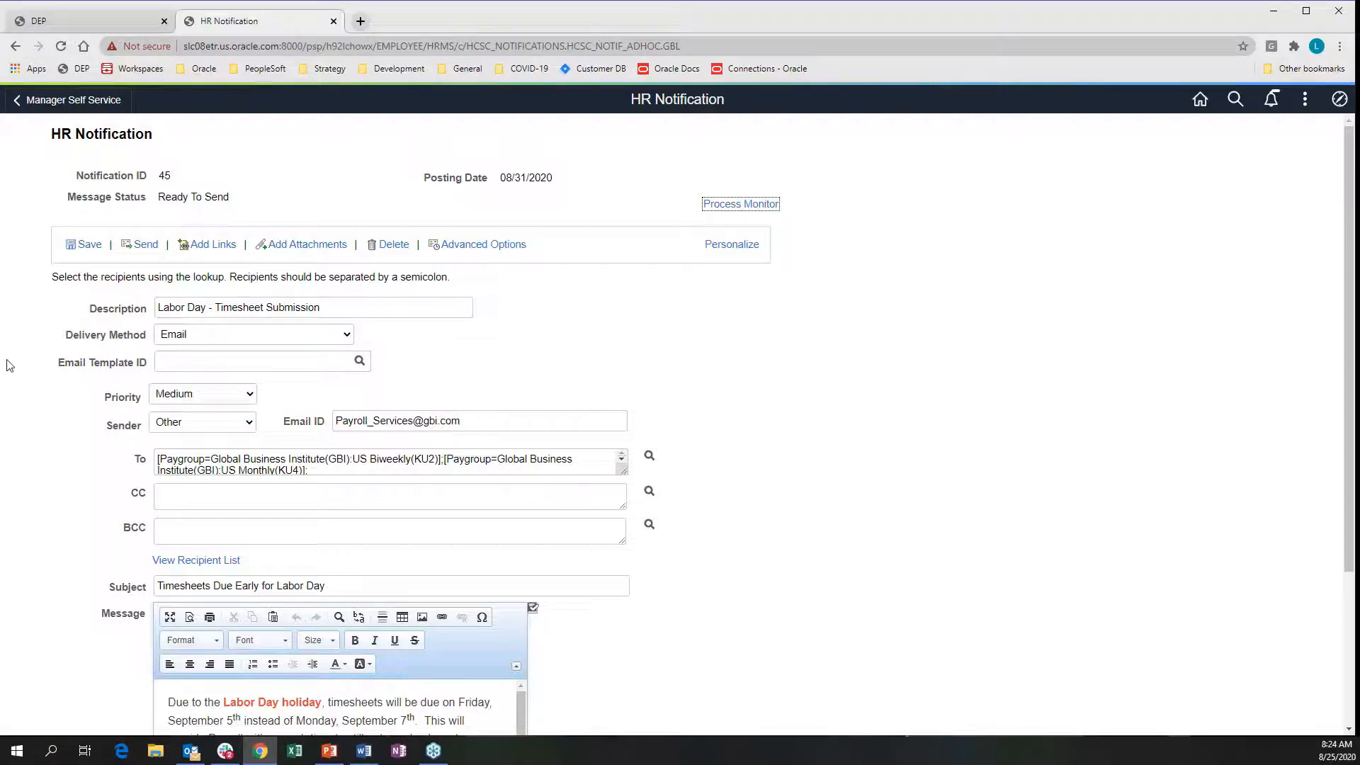
From Manager Self Service, open HR Notifications and list all existing notifications
{"action": "left_click", "coordinate": [41, 93]}
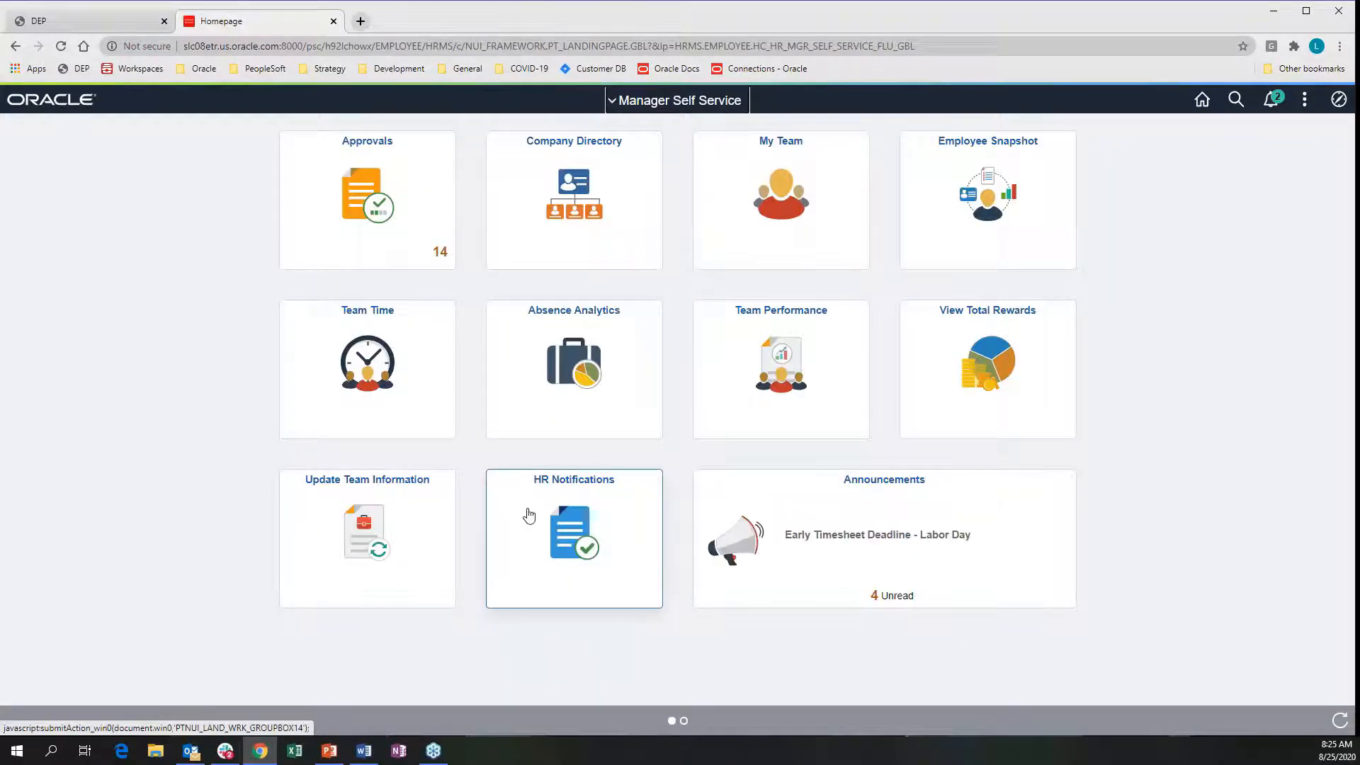
{"action": "left_click", "coordinate": [528, 515]}
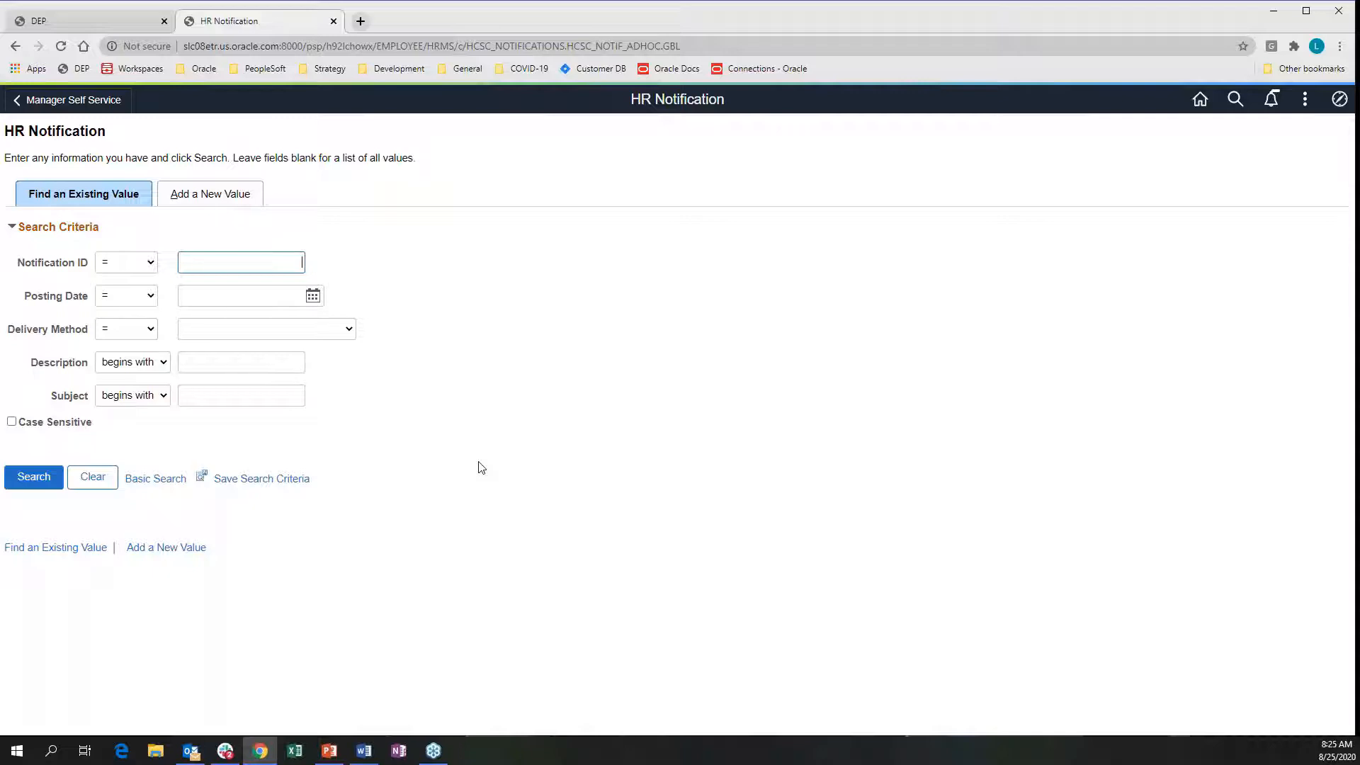
{"action": "left_click", "coordinate": [41, 478]}
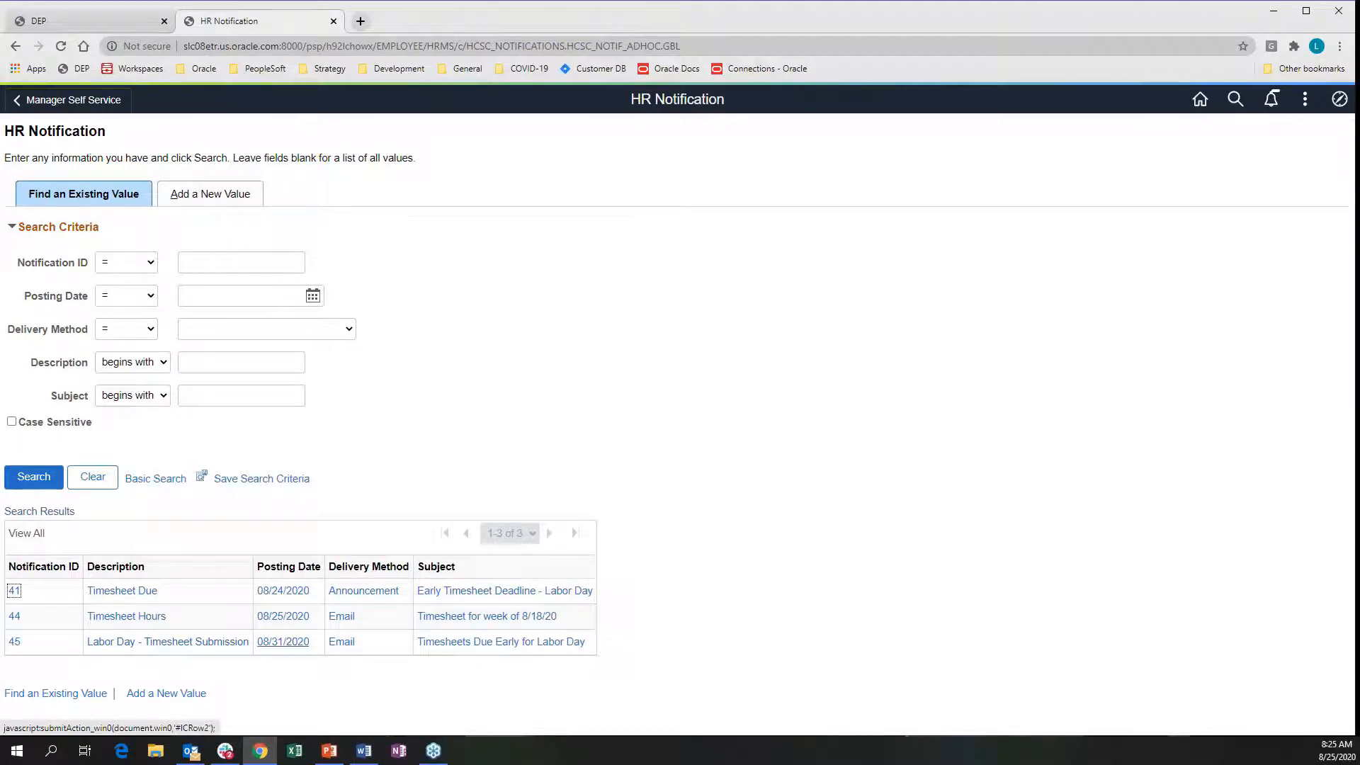
Review the Timesheet Due notification, then return to results listing notifications 41, 44 and 45
{"action": "left_click", "coordinate": [109, 593]}
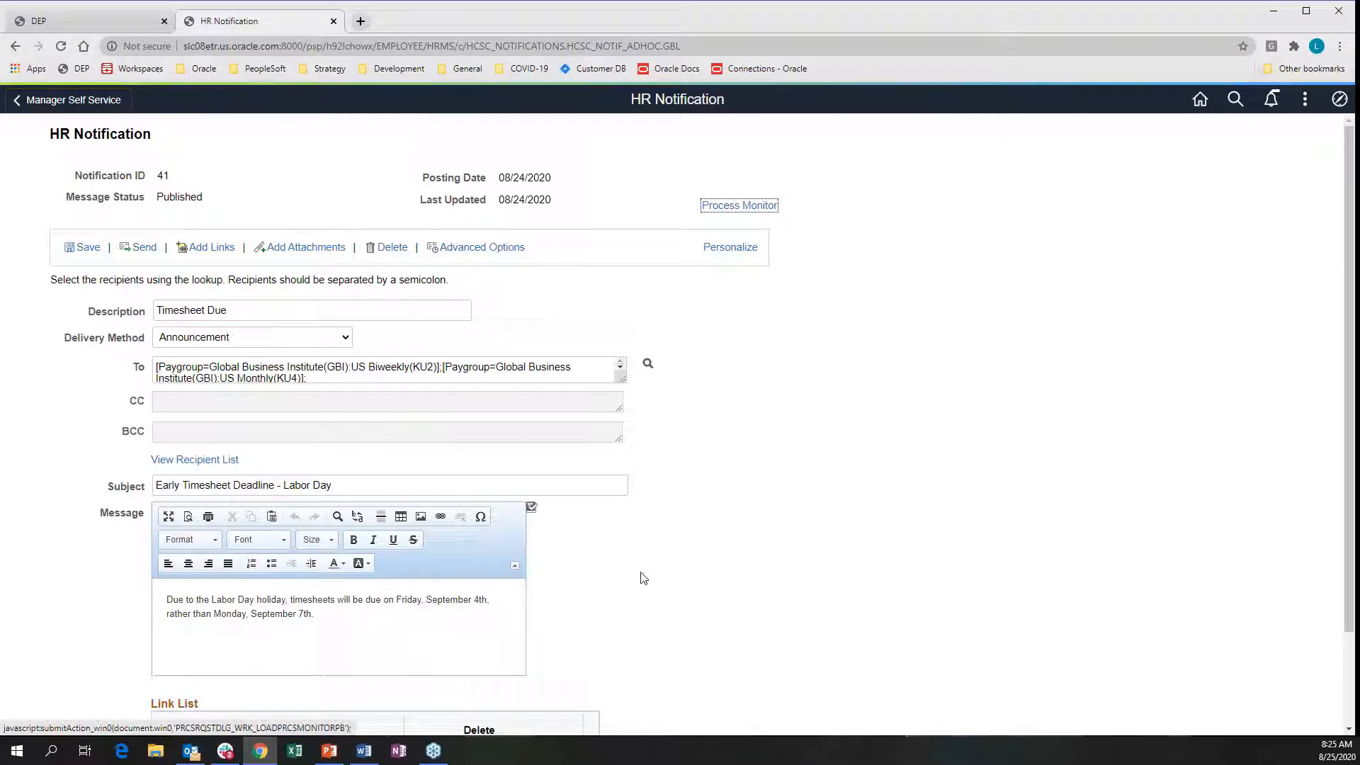
{"action": "scroll", "coordinate": [38, 612], "scroll_direction": "down", "scroll_amount": 3}
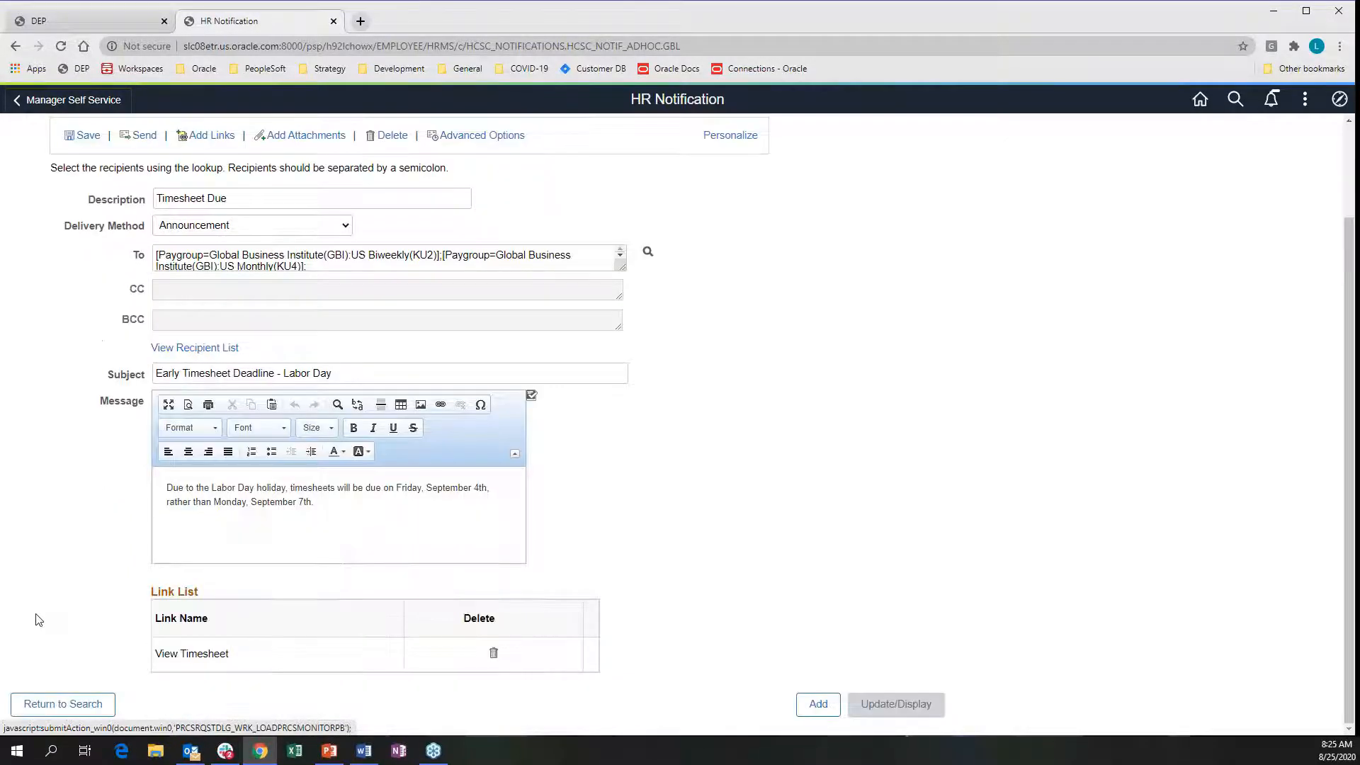
{"action": "left_click", "coordinate": [55, 707]}
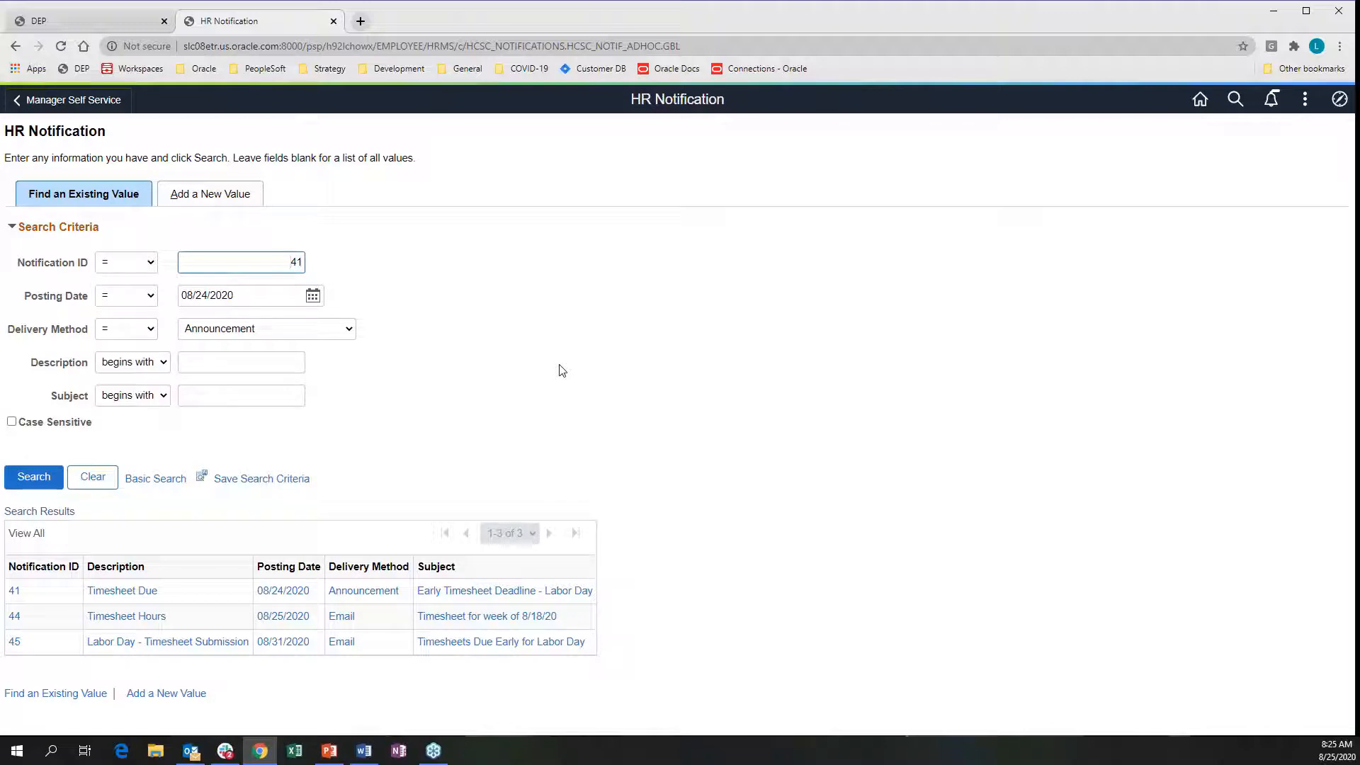
From Team Time's Leave / Comp Time list, start a Notify Employee notification for the first employee
{"action": "left_click", "coordinate": [1199, 100]}
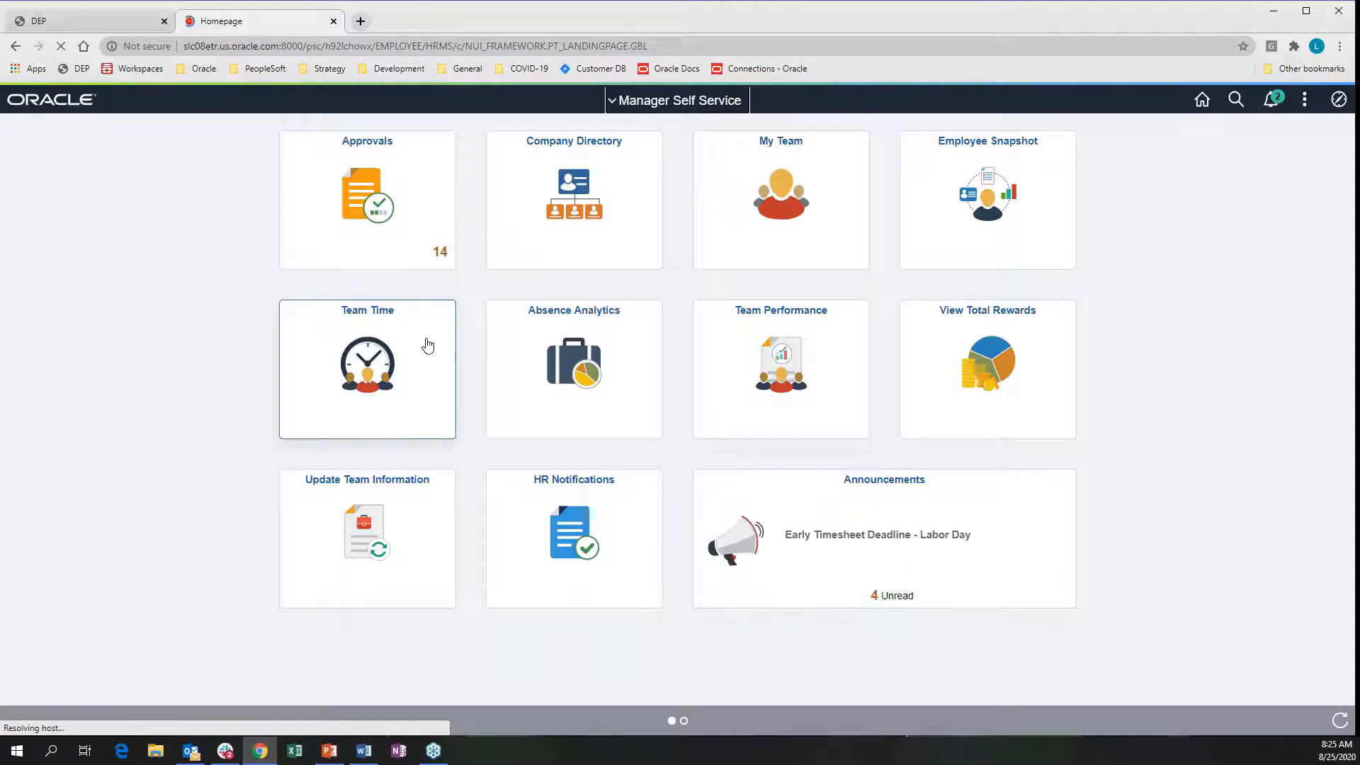
{"action": "left_click", "coordinate": [428, 345]}
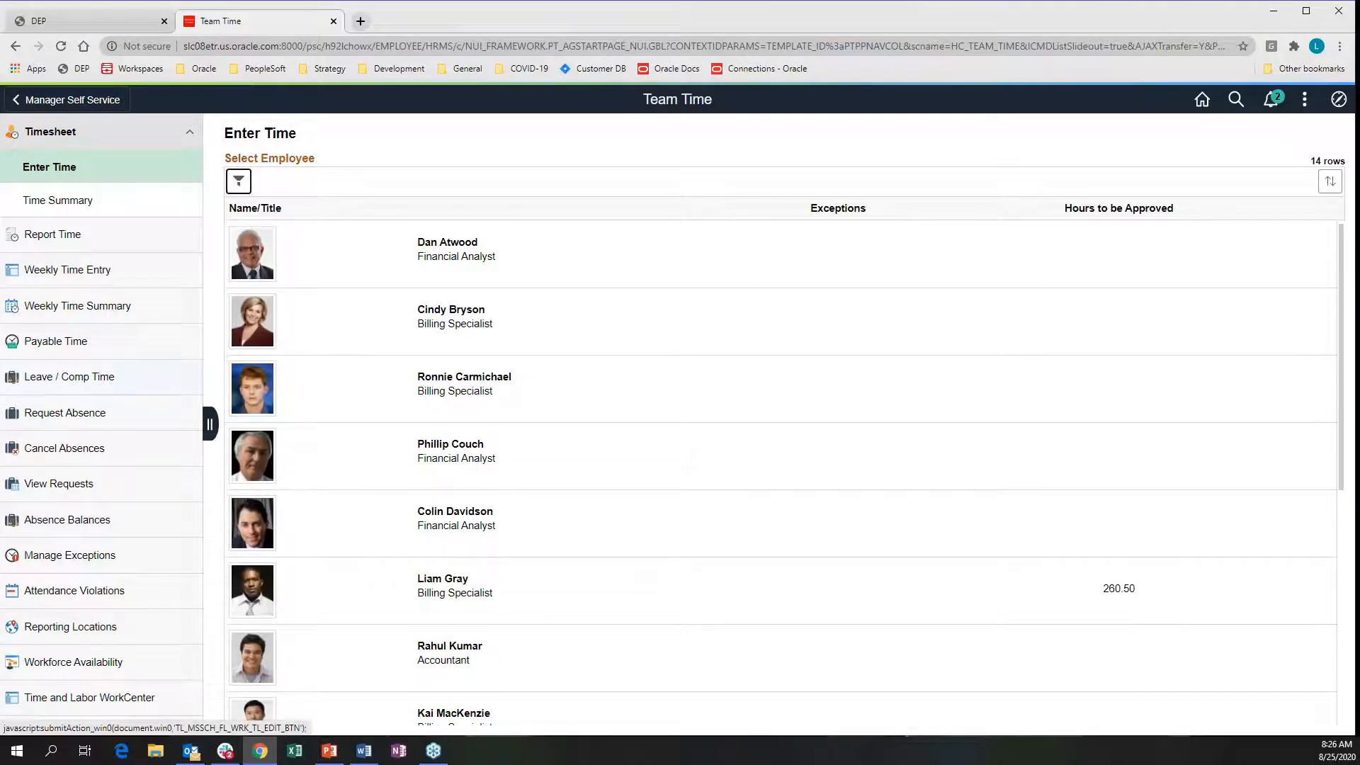
{"action": "left_click", "coordinate": [106, 376]}
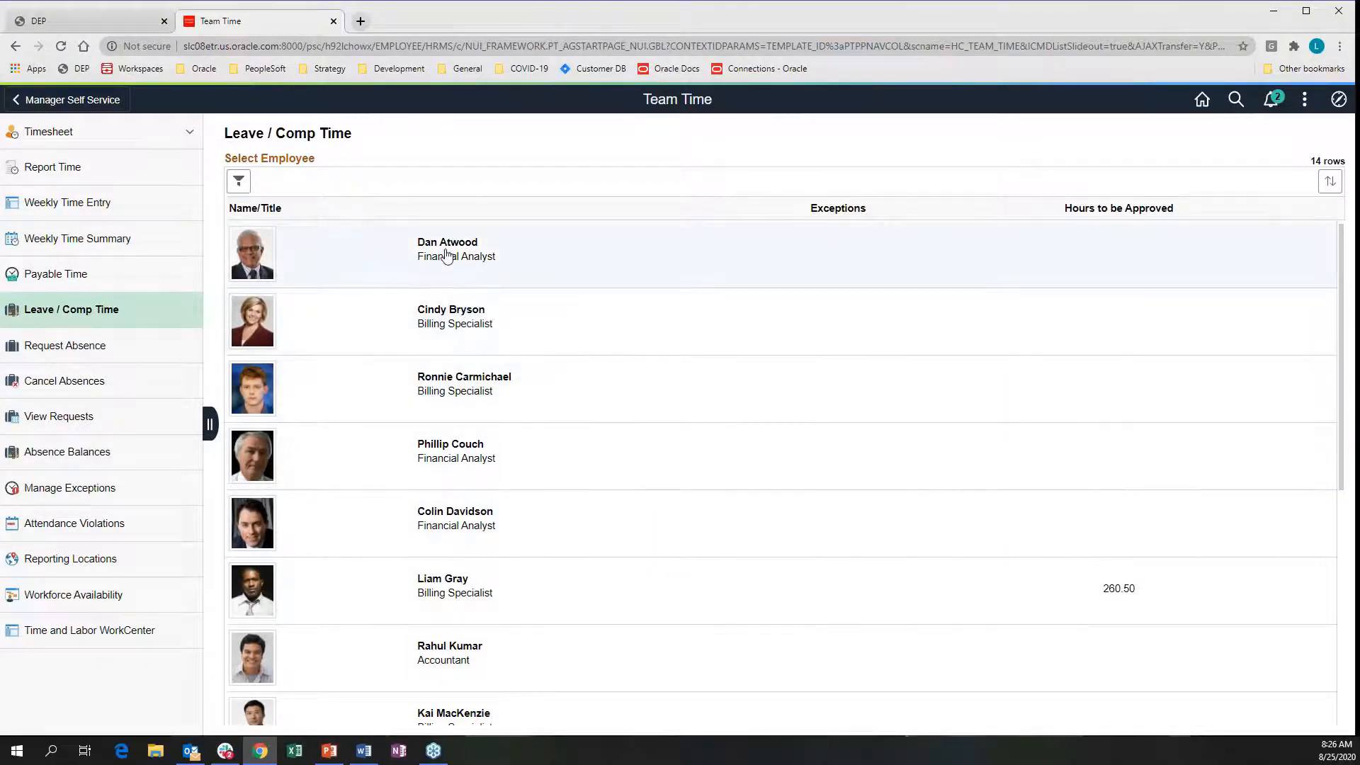
{"action": "left_click", "coordinate": [446, 255]}
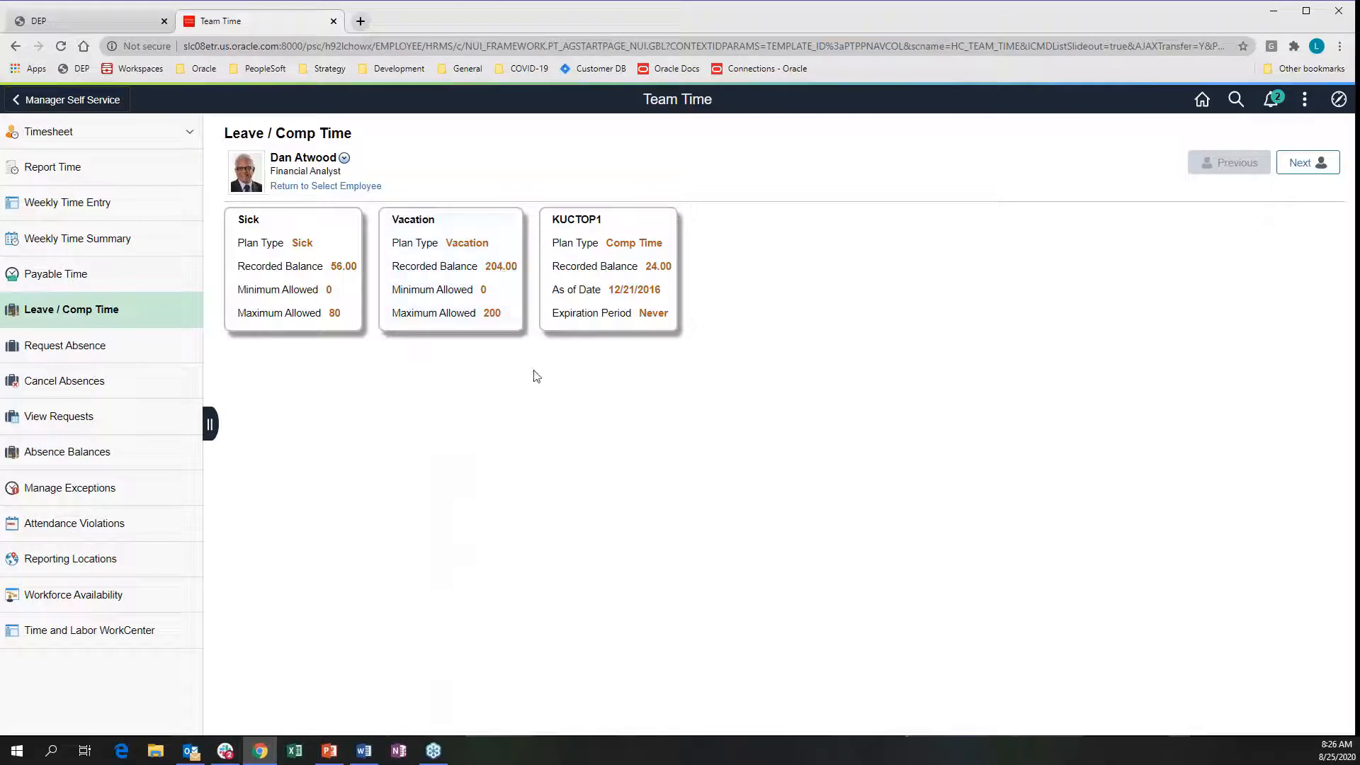
{"action": "left_click", "coordinate": [344, 158]}
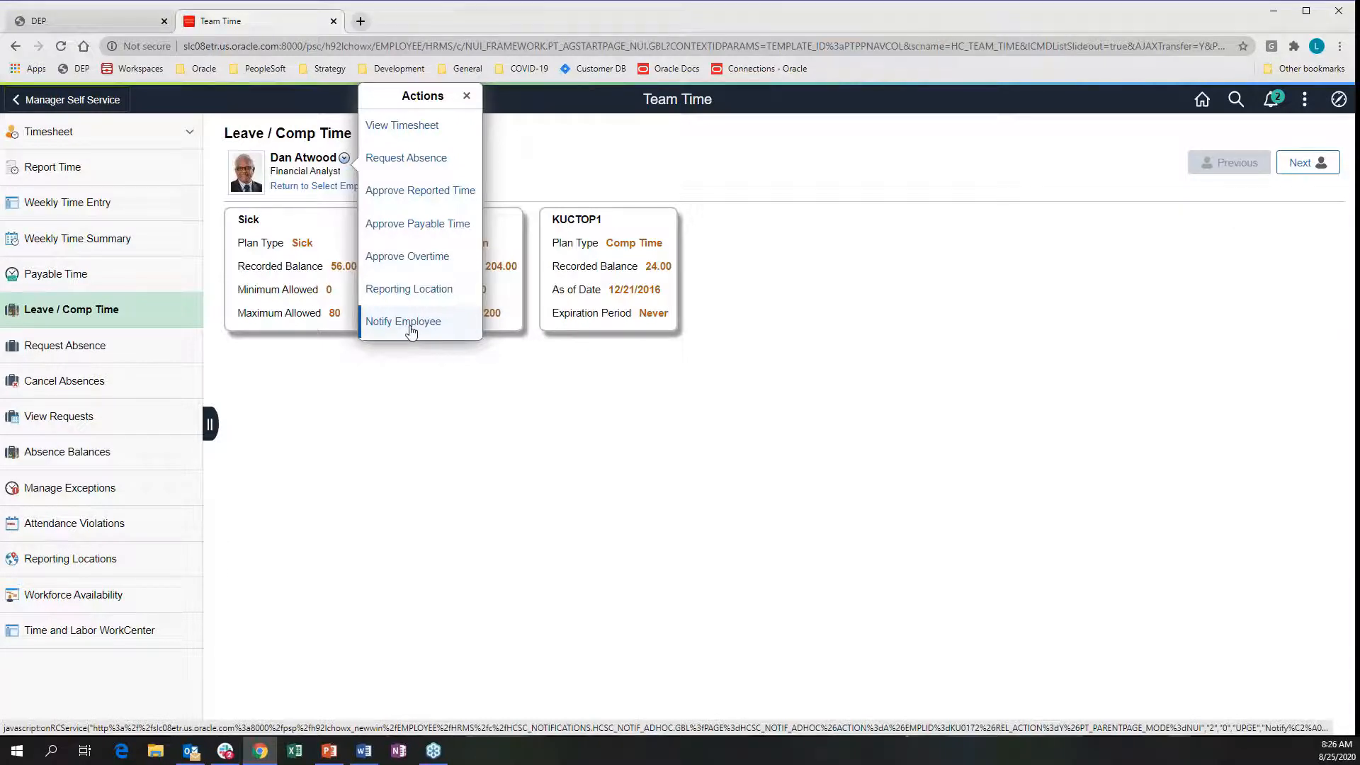
{"action": "left_click", "coordinate": [410, 322]}
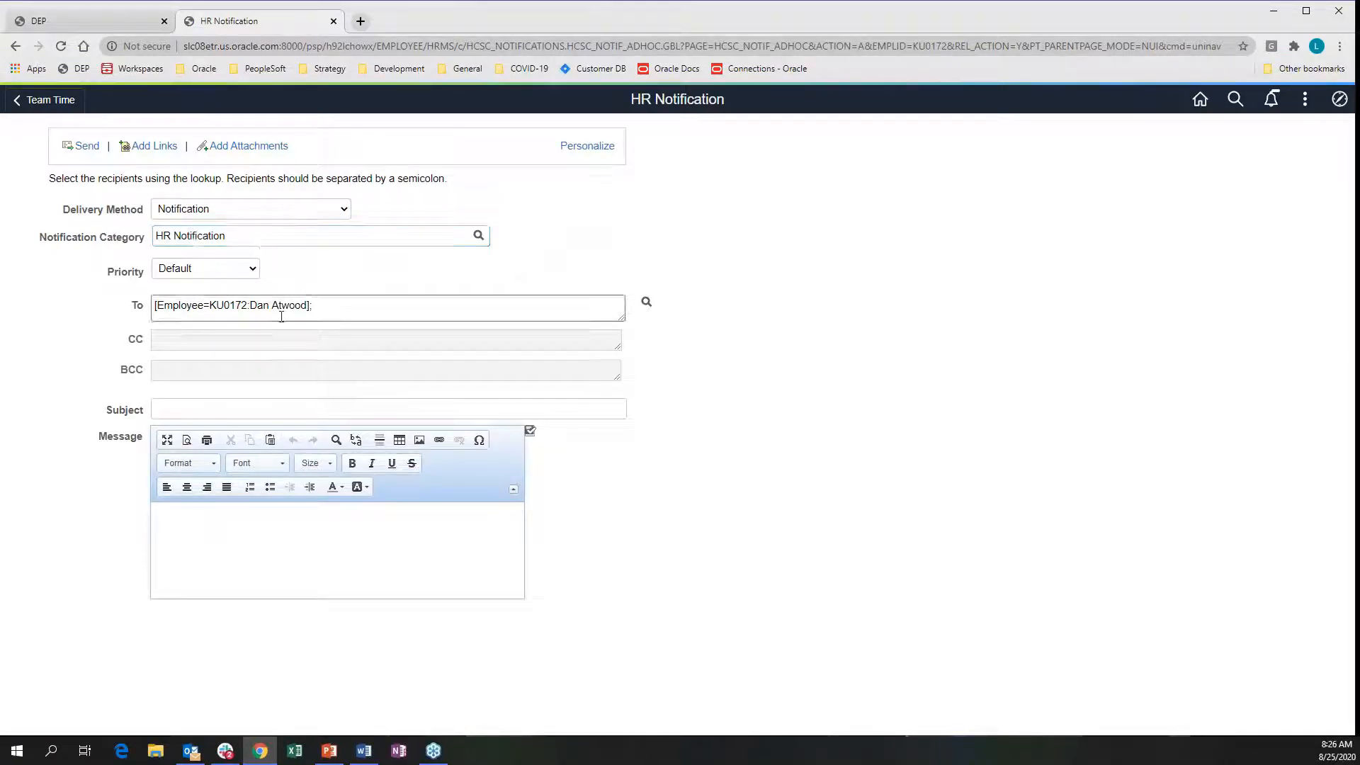
Enter 'Leave Balance' as the notification subject
{"action": "left_click", "coordinate": [336, 309]}
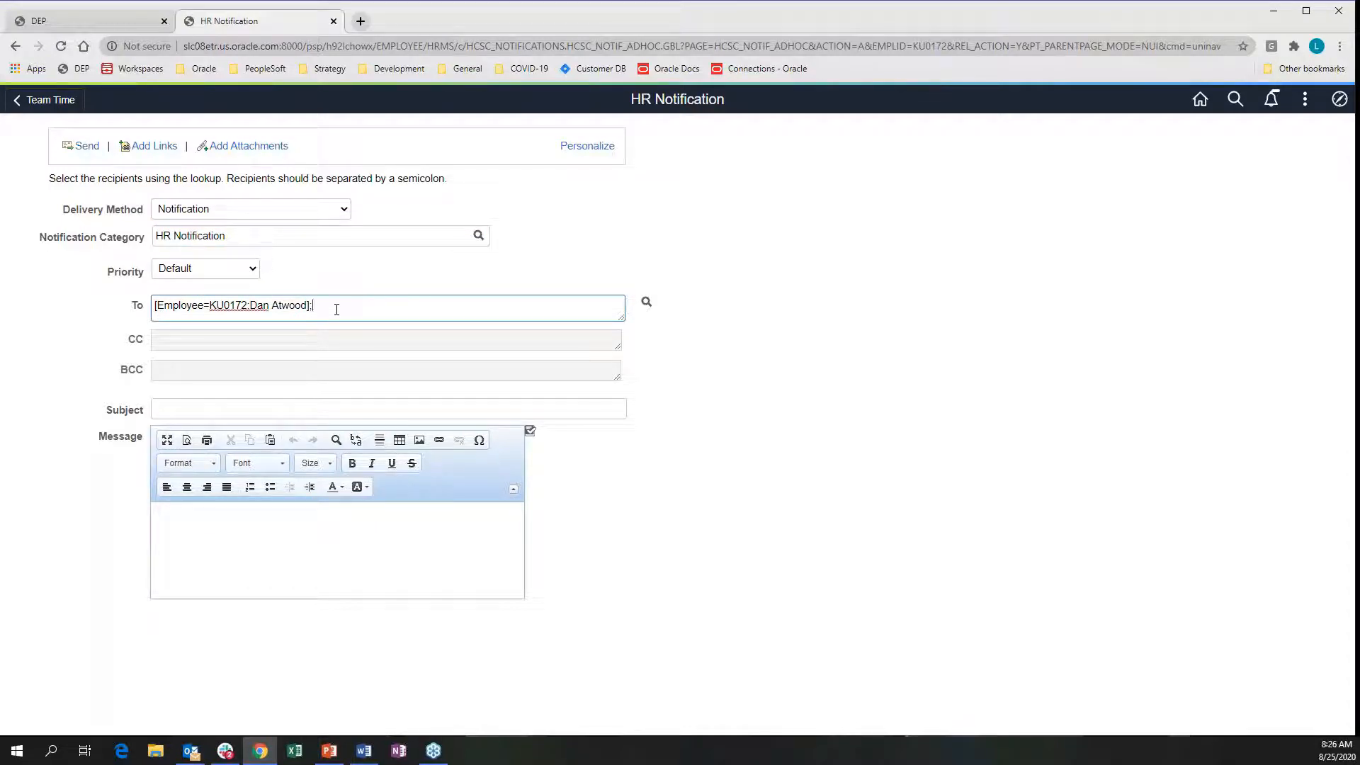
{"action": "left_click", "coordinate": [275, 417]}
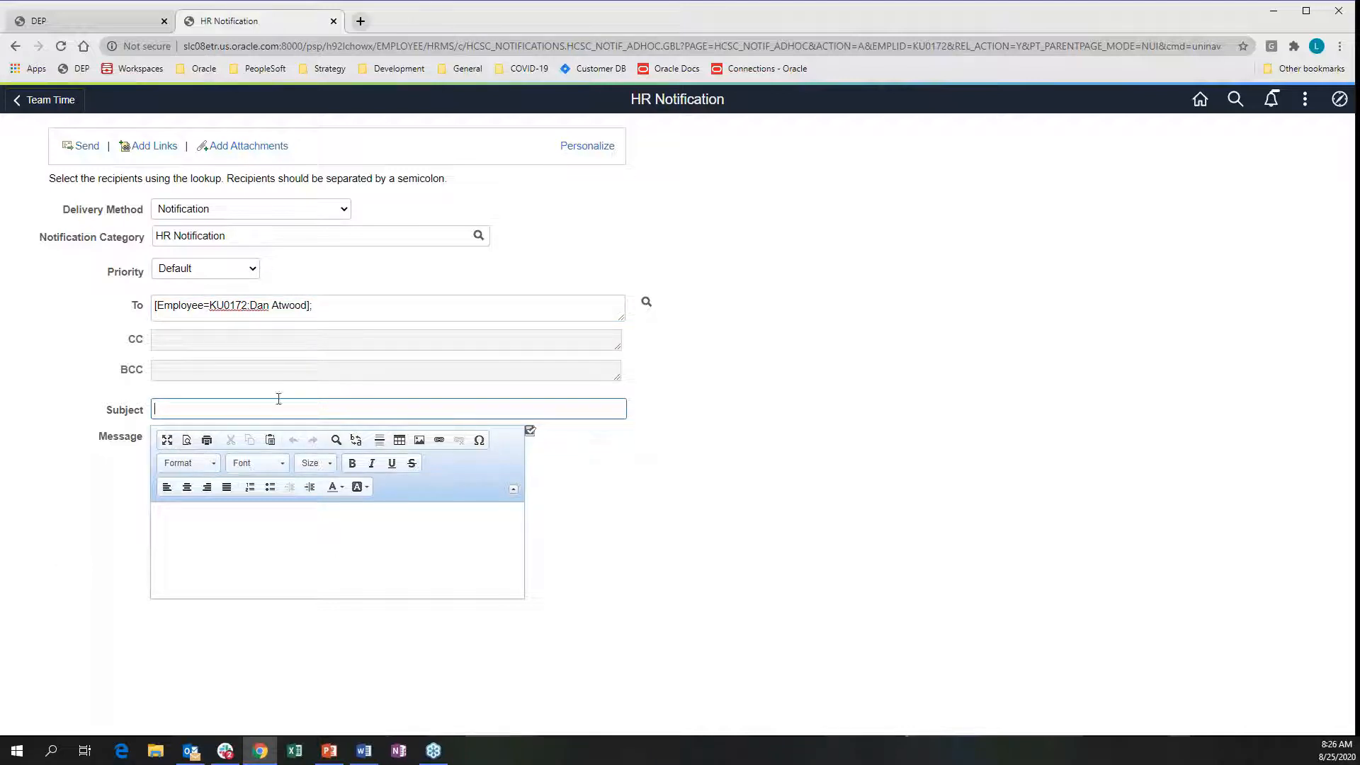
{"action": "type", "text": "Leave Balance"}
Paste the vacation-balance message copied from Word into the body and remove its indent
{"action": "key", "text": "alt+Tab"}
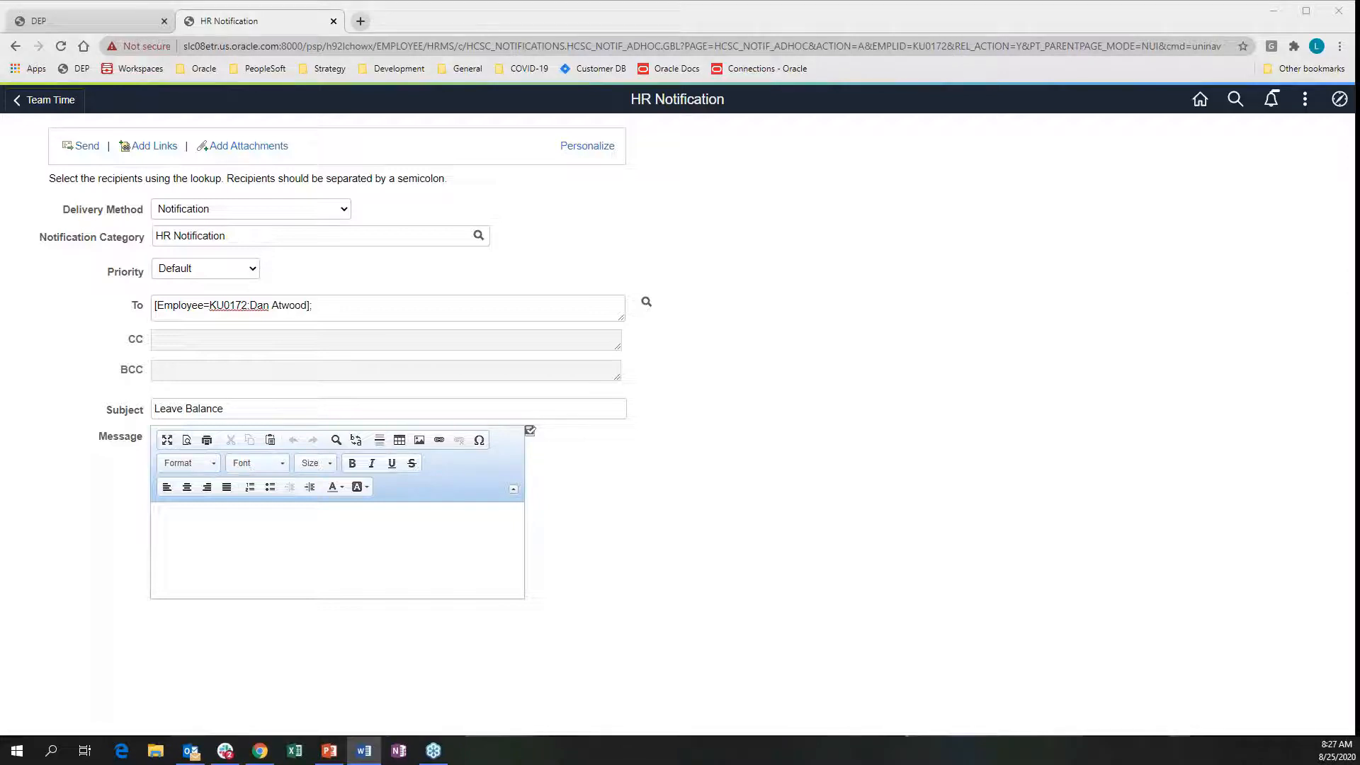
{"action": "left_click", "coordinate": [274, 538]}
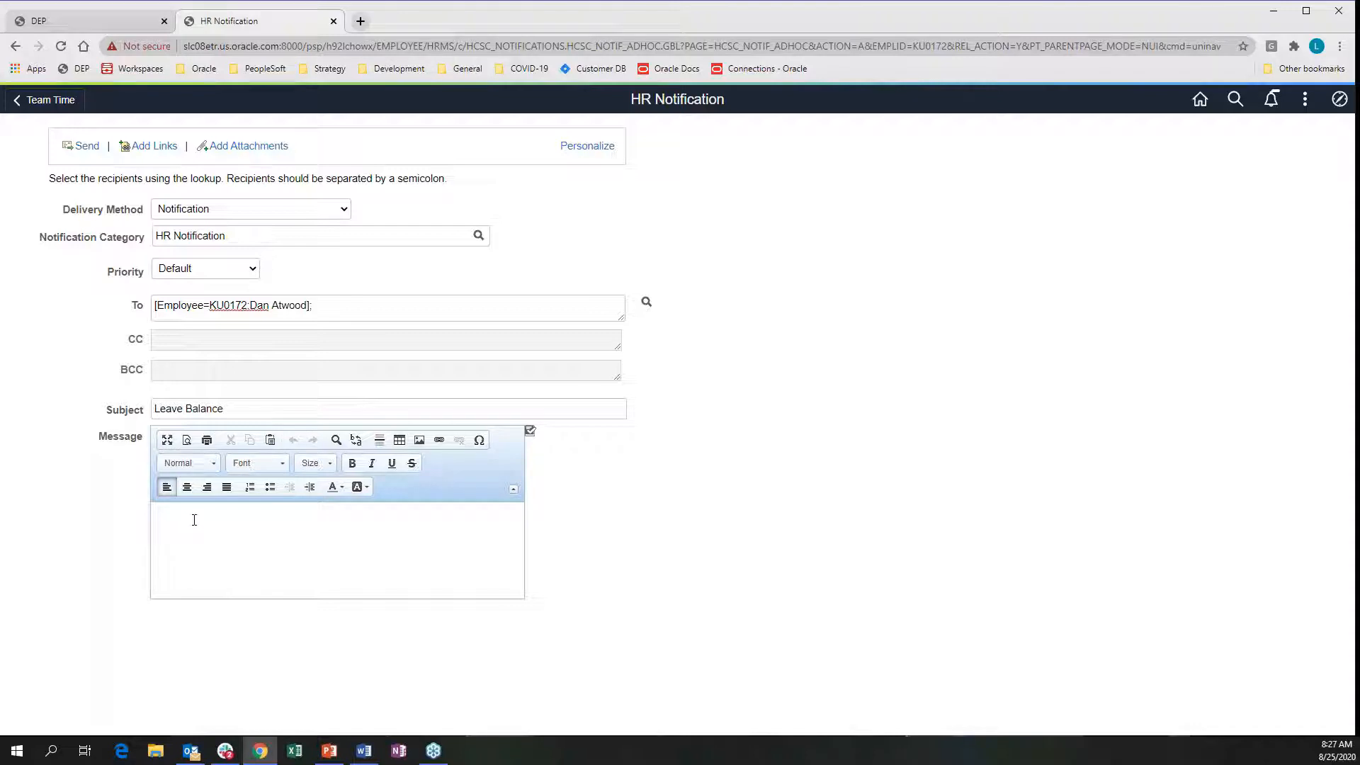
{"action": "type", "text": "Hi Dan, Come see me so we can discuss how to bring your vacation balance under the maximum allowed. Thanks, John"}
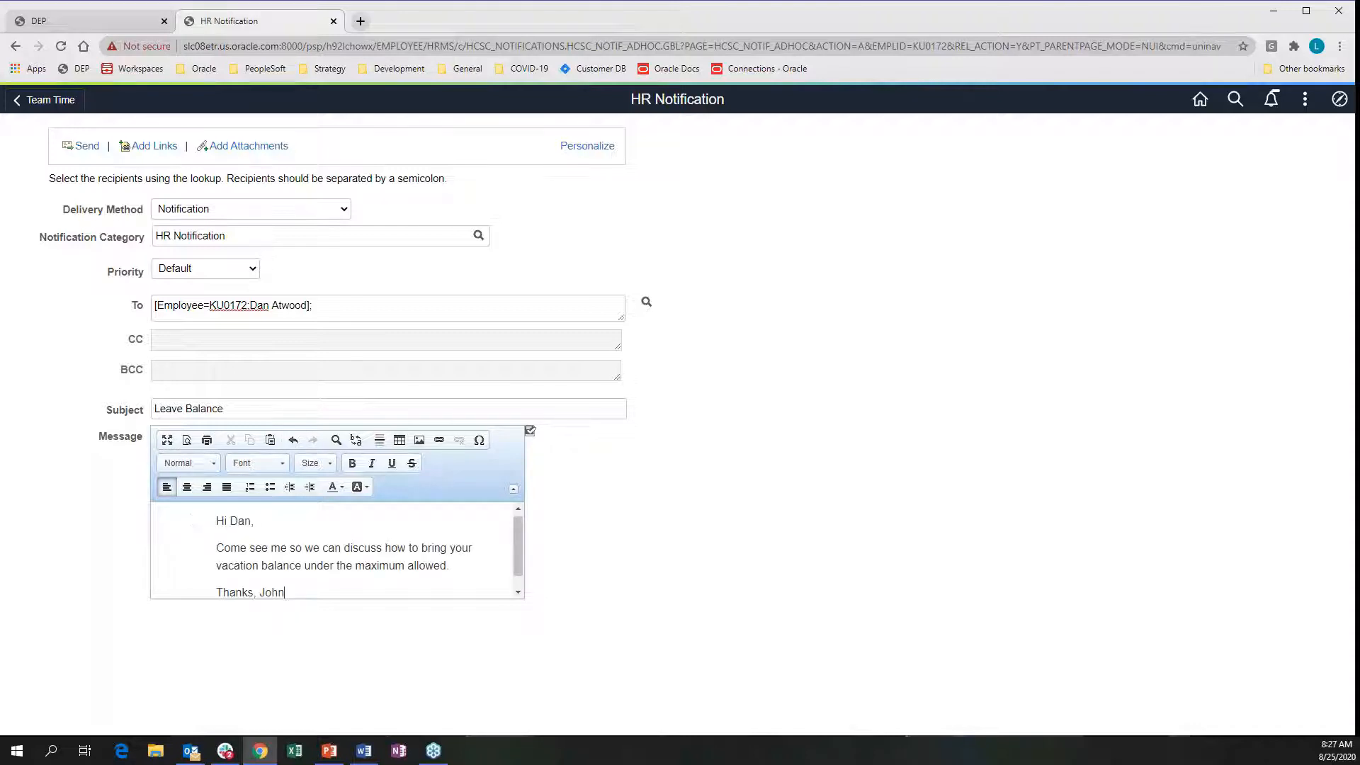
{"action": "left_click_drag", "start_coordinate": [217, 521], "coordinate": [294, 592]}
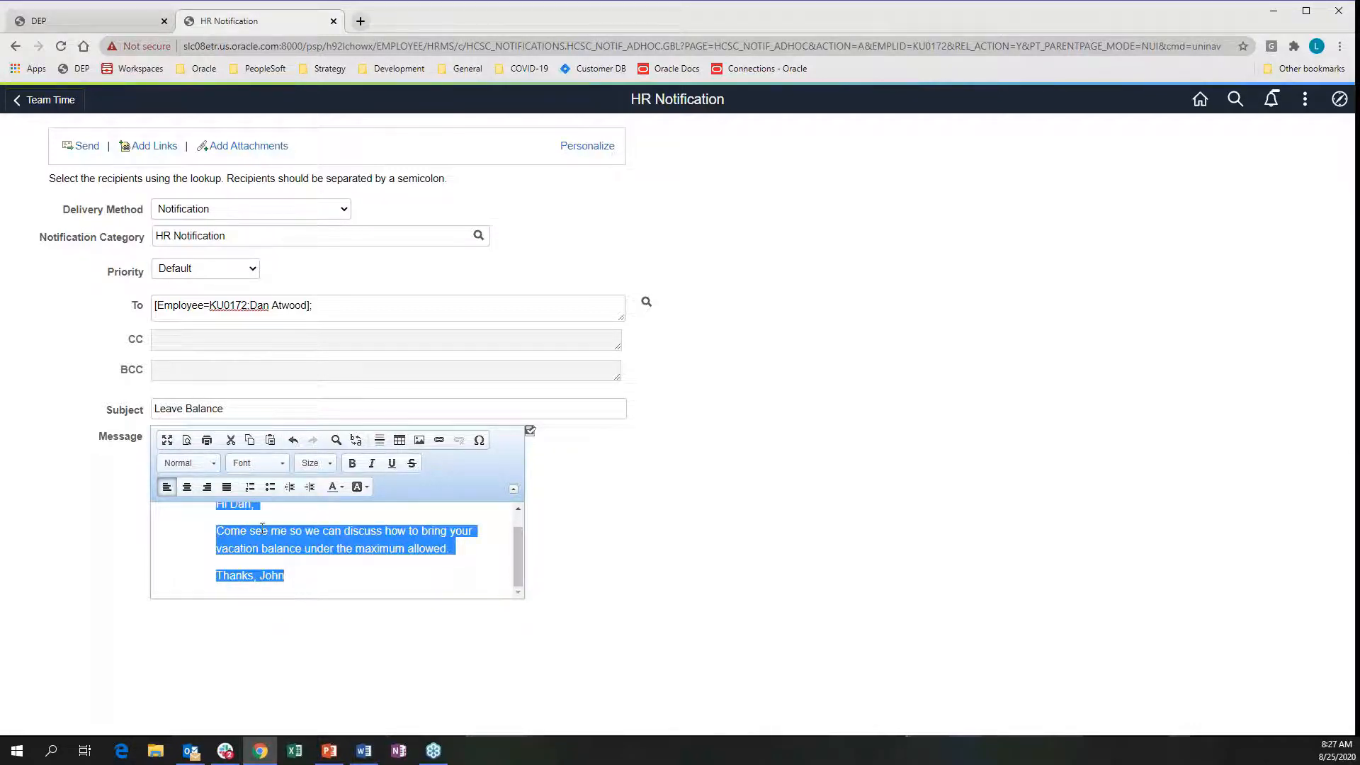
{"action": "left_click", "coordinate": [291, 485]}
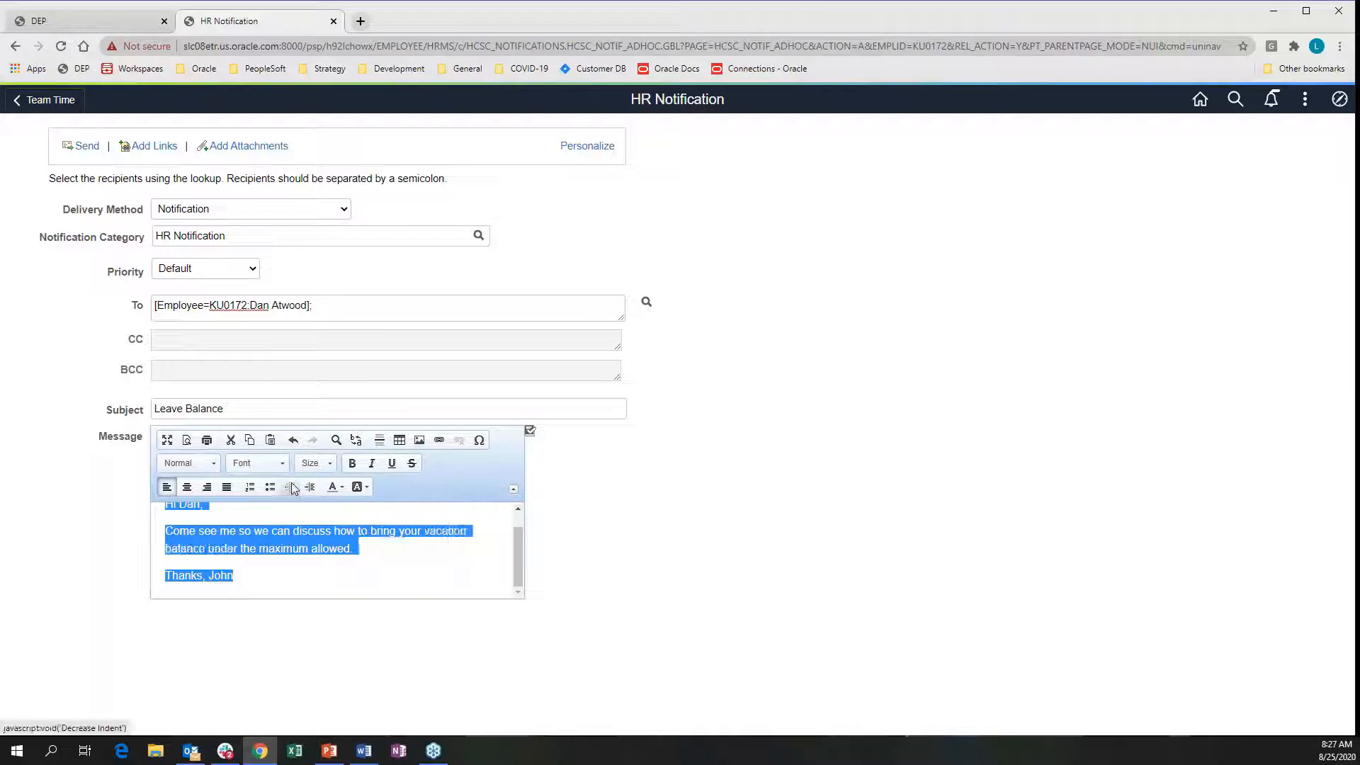
{"action": "left_click", "coordinate": [289, 567]}
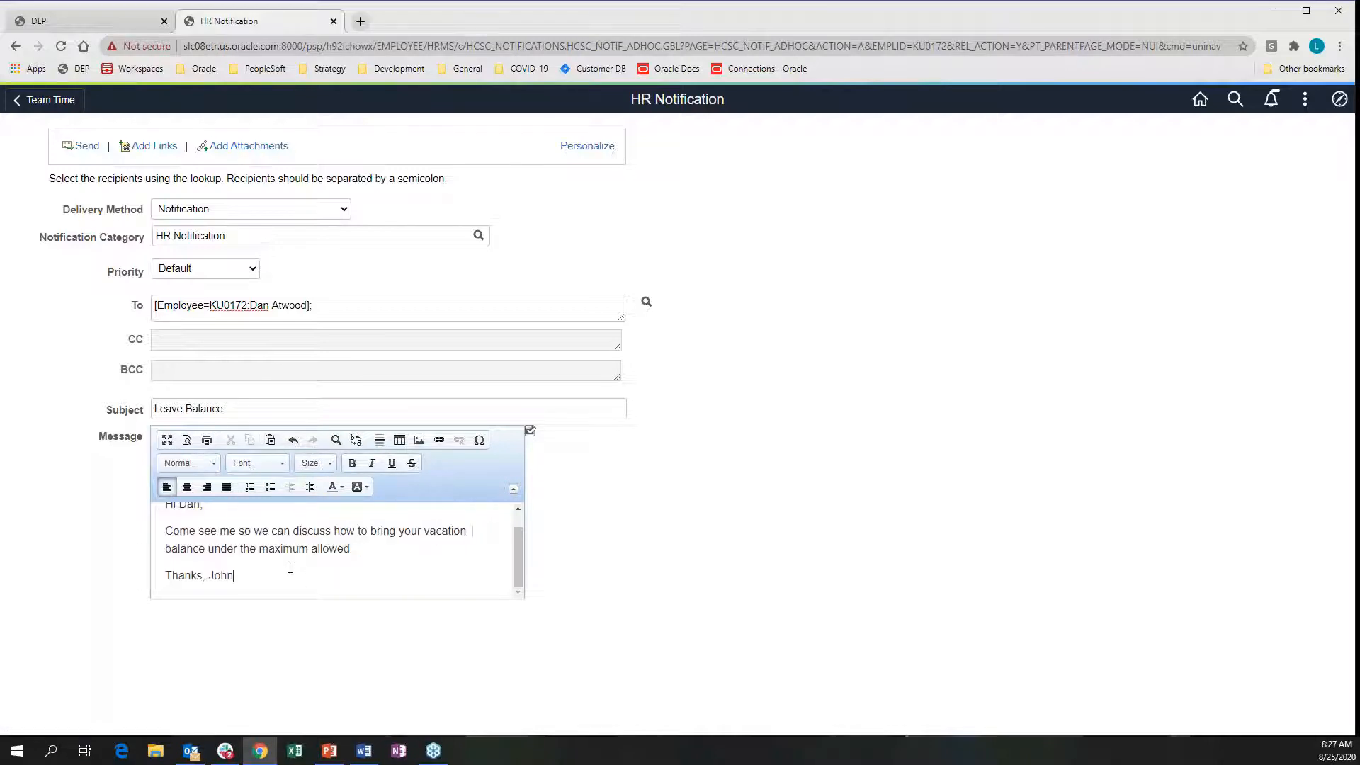
{"action": "scroll", "coordinate": [295, 569], "scroll_direction": "up", "scroll_amount": 1}
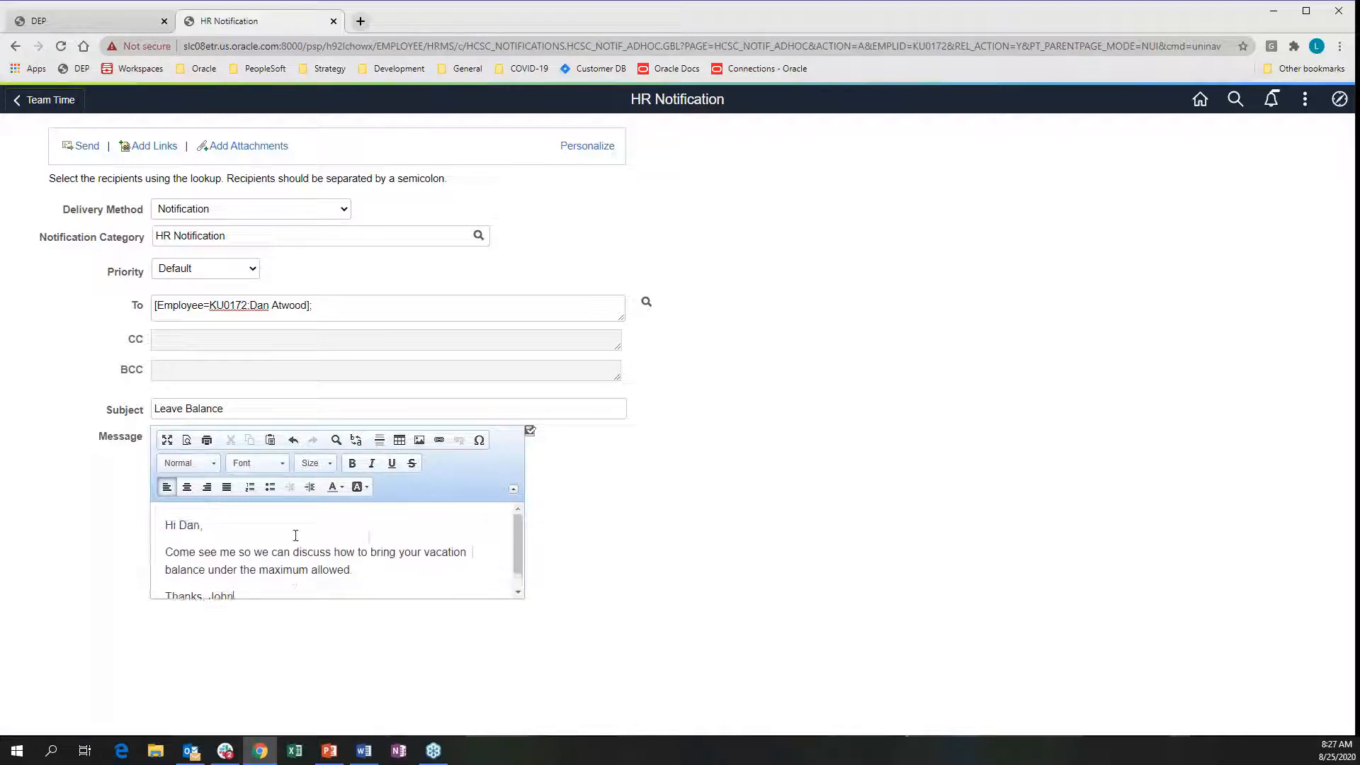
Send the Leave Balance notification now, saving it as notification 46 with Ready To Send status
{"action": "left_click", "coordinate": [85, 146]}
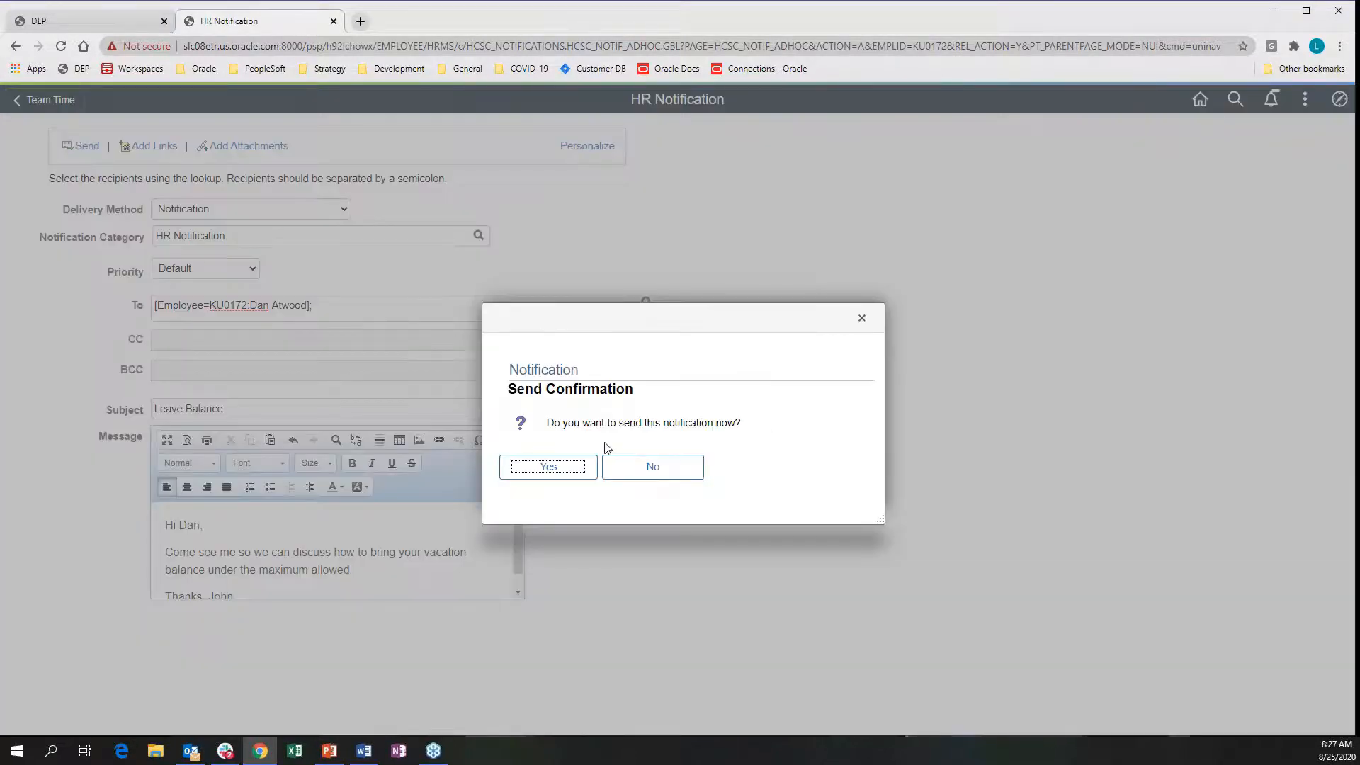
{"action": "left_click", "coordinate": [542, 464]}
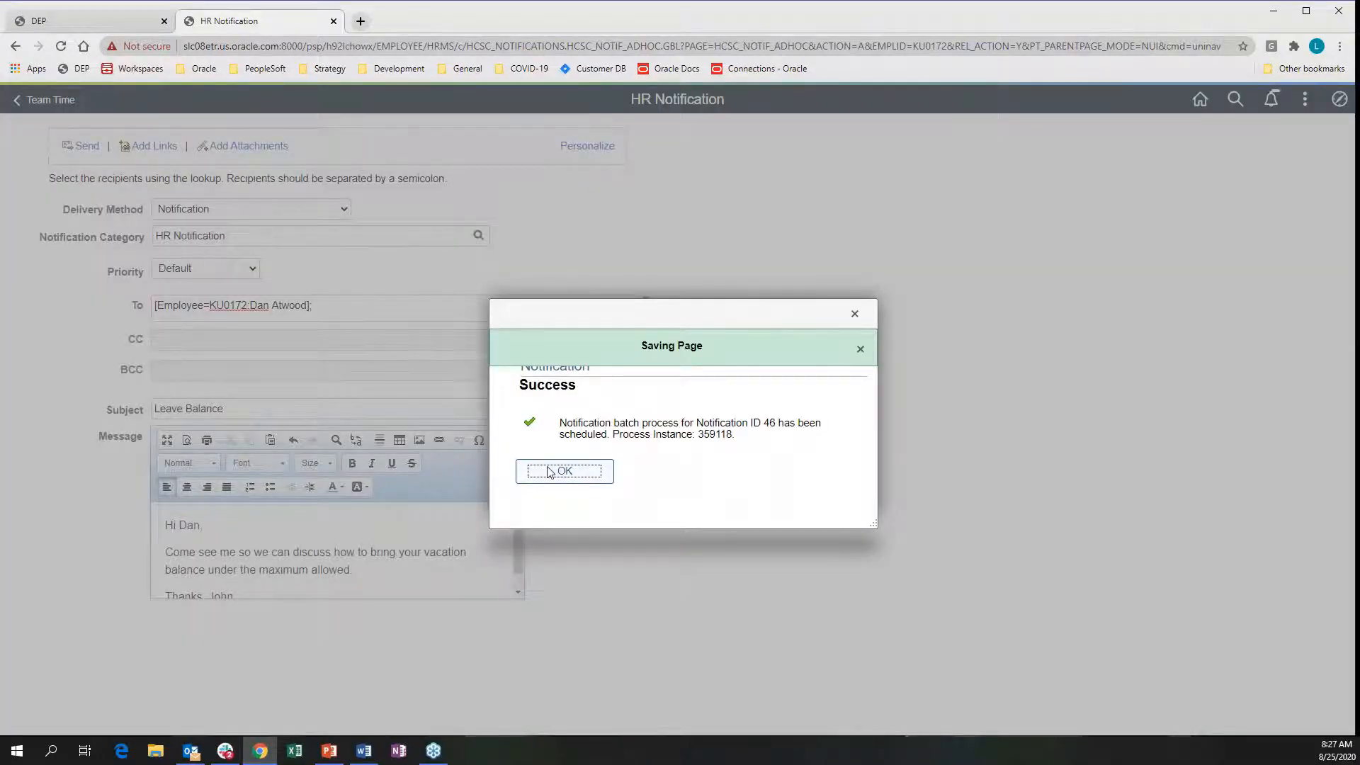
{"action": "left_click", "coordinate": [547, 469]}
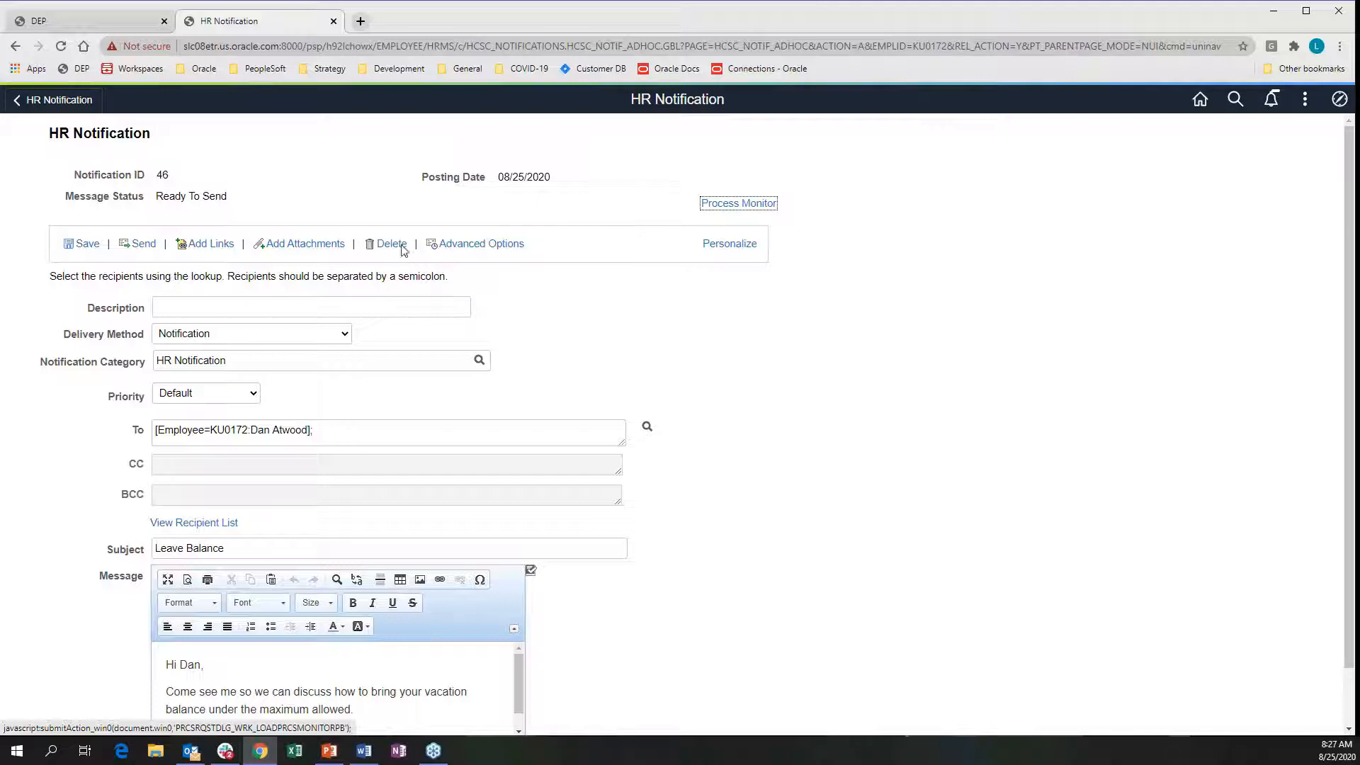
{"action": "key", "text": "alt+Tab"}
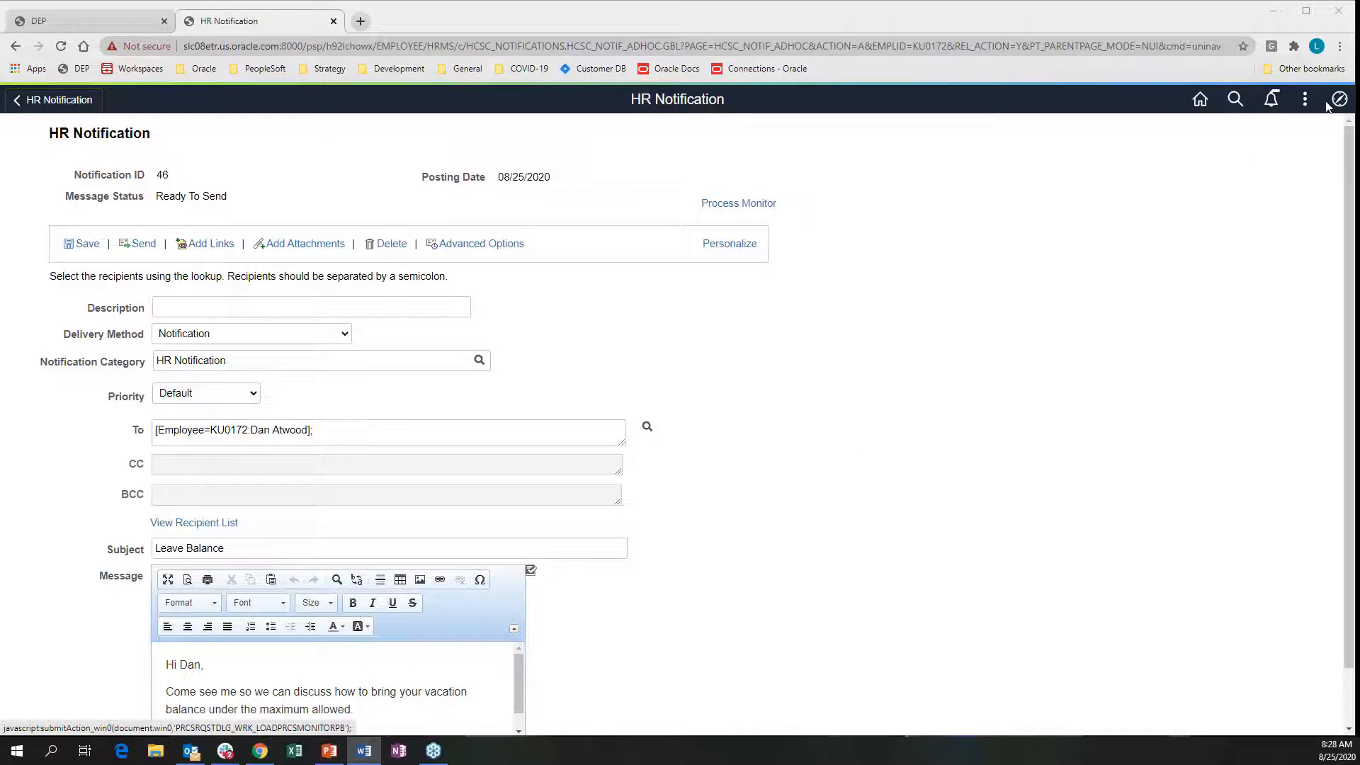
Open the Navigator to the Benefits menu's Employee/Dependent Information folder
{"action": "left_click", "coordinate": [739, 203]}
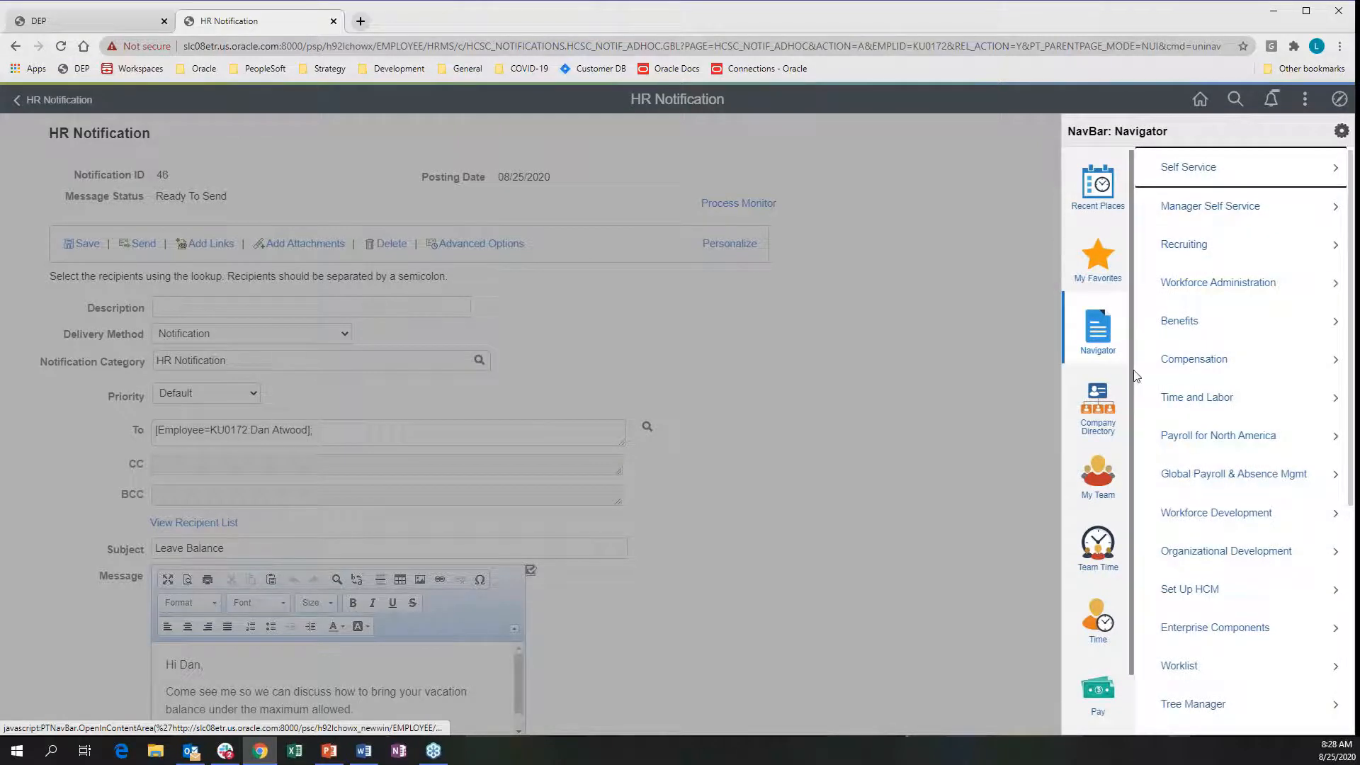
{"action": "left_click", "coordinate": [1188, 326]}
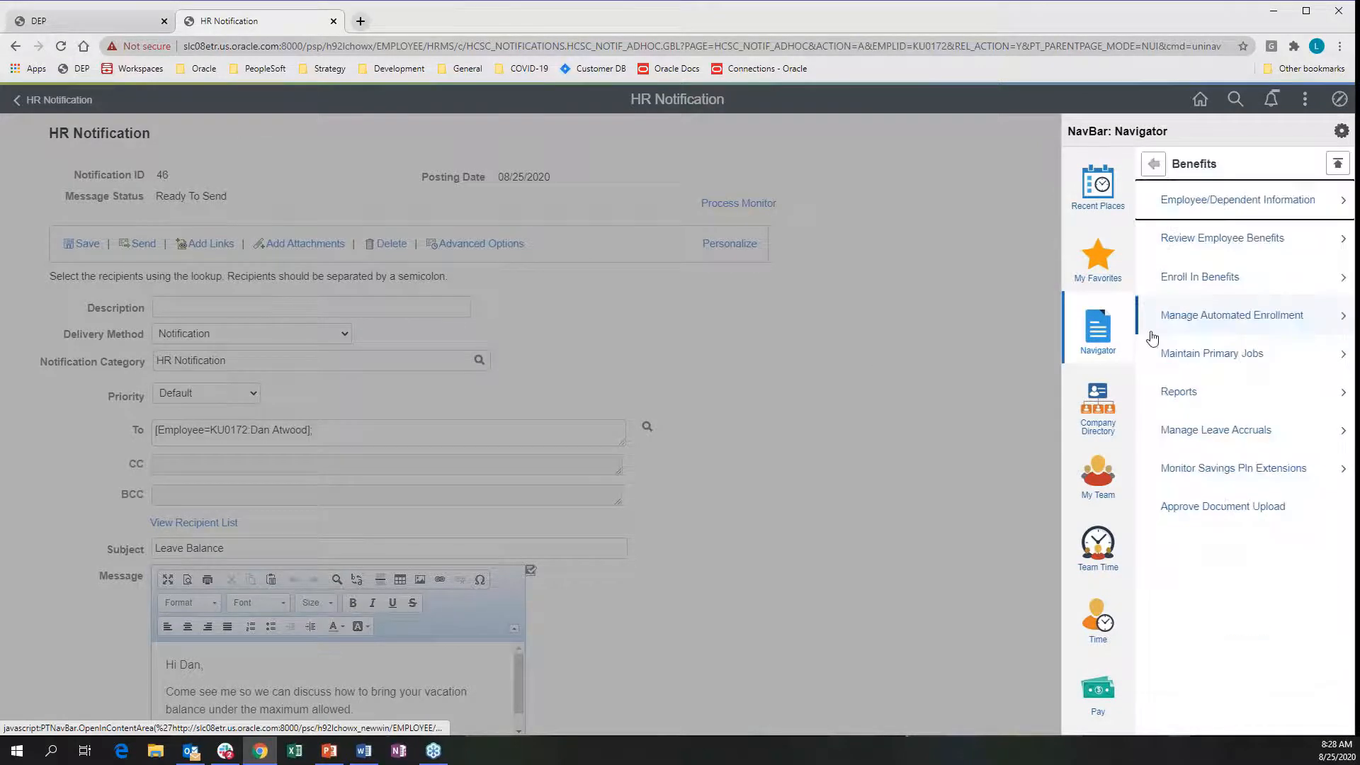
{"action": "left_click", "coordinate": [1208, 204]}
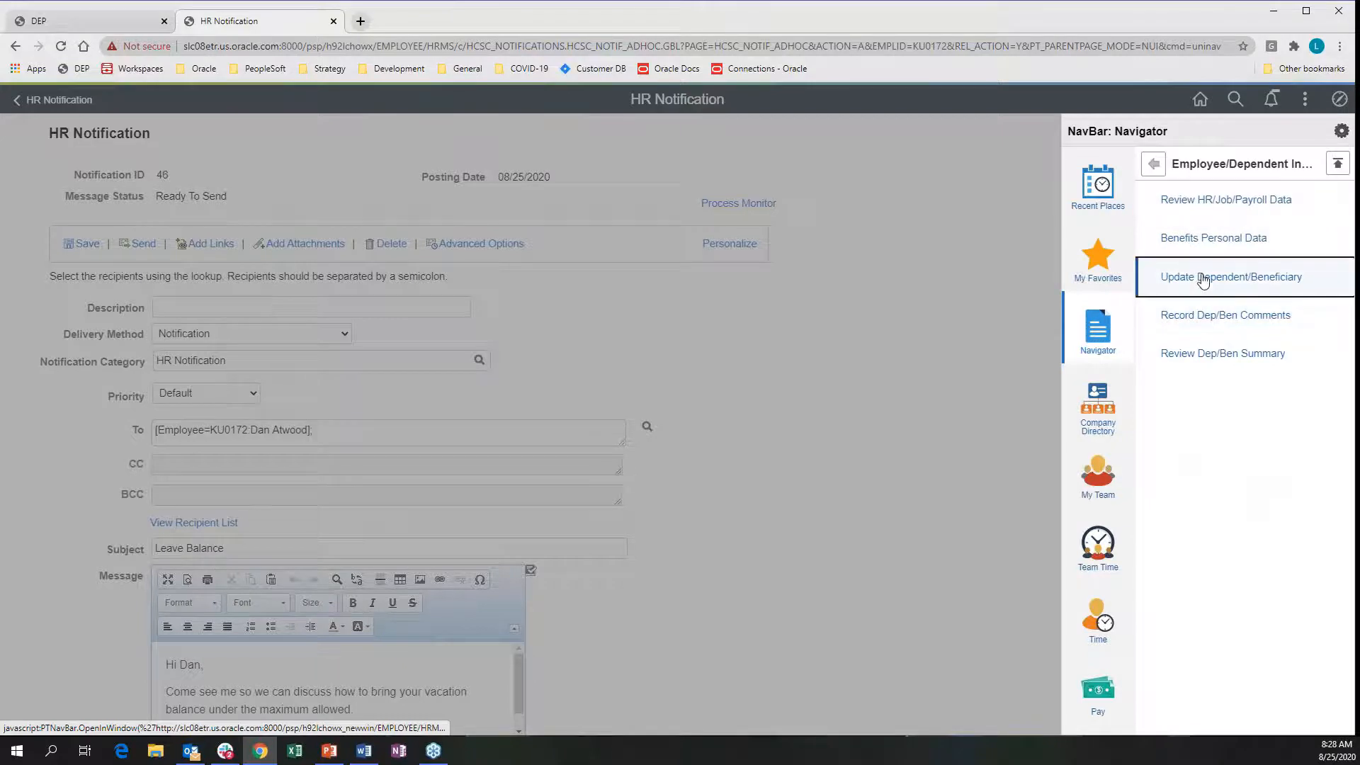
Search Update Dependent/Beneficiary by the employee's ID to show their first of two dependents
{"action": "left_click", "coordinate": [1202, 277]}
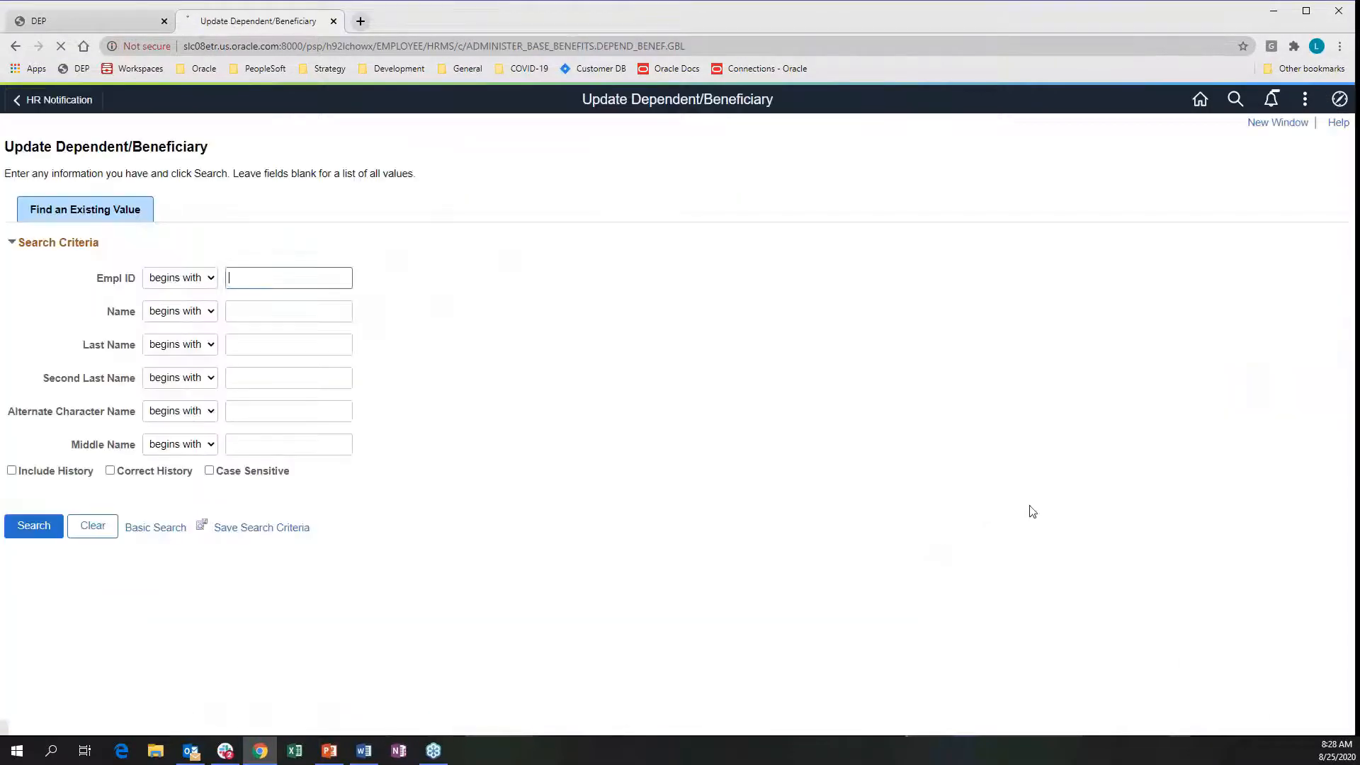
{"action": "type", "text": "KU"}
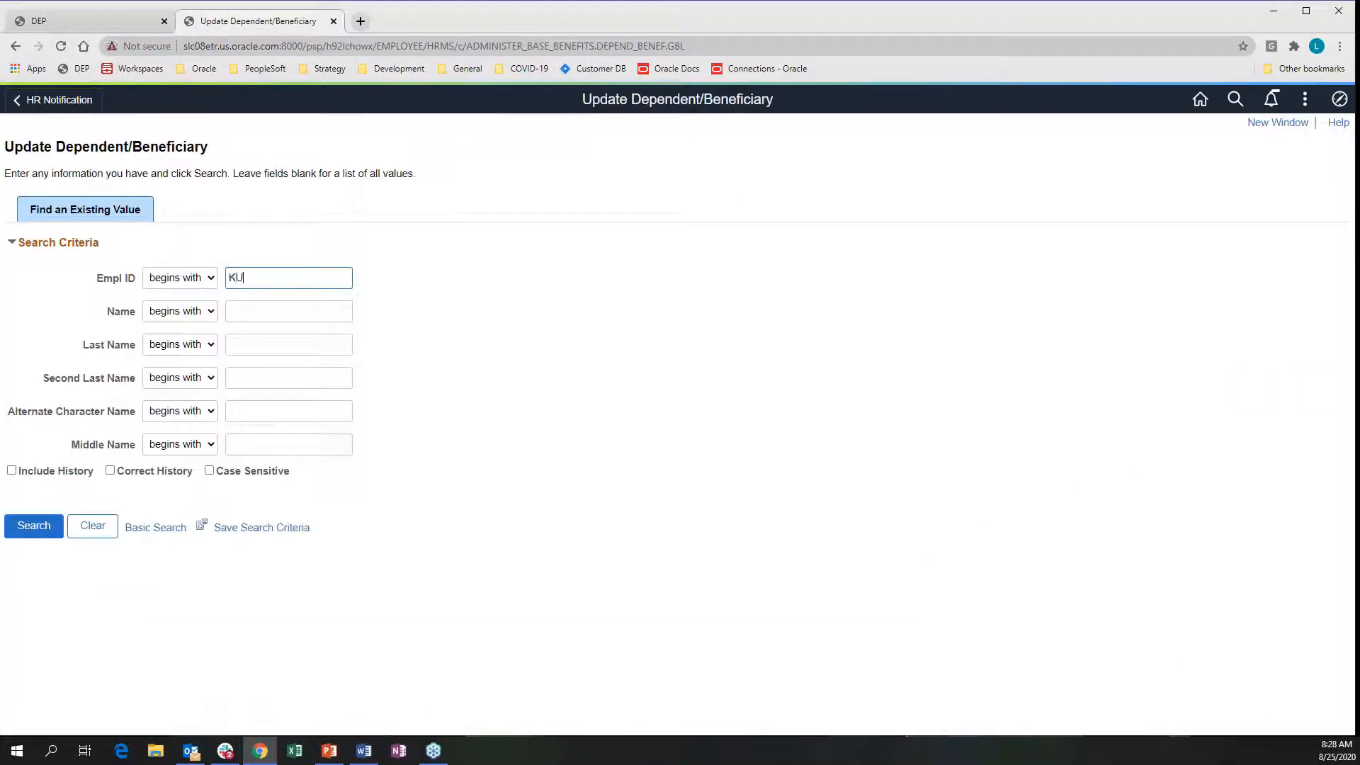
{"action": "type", "text": "0046"}
{"action": "left_click", "coordinate": [33, 526]}
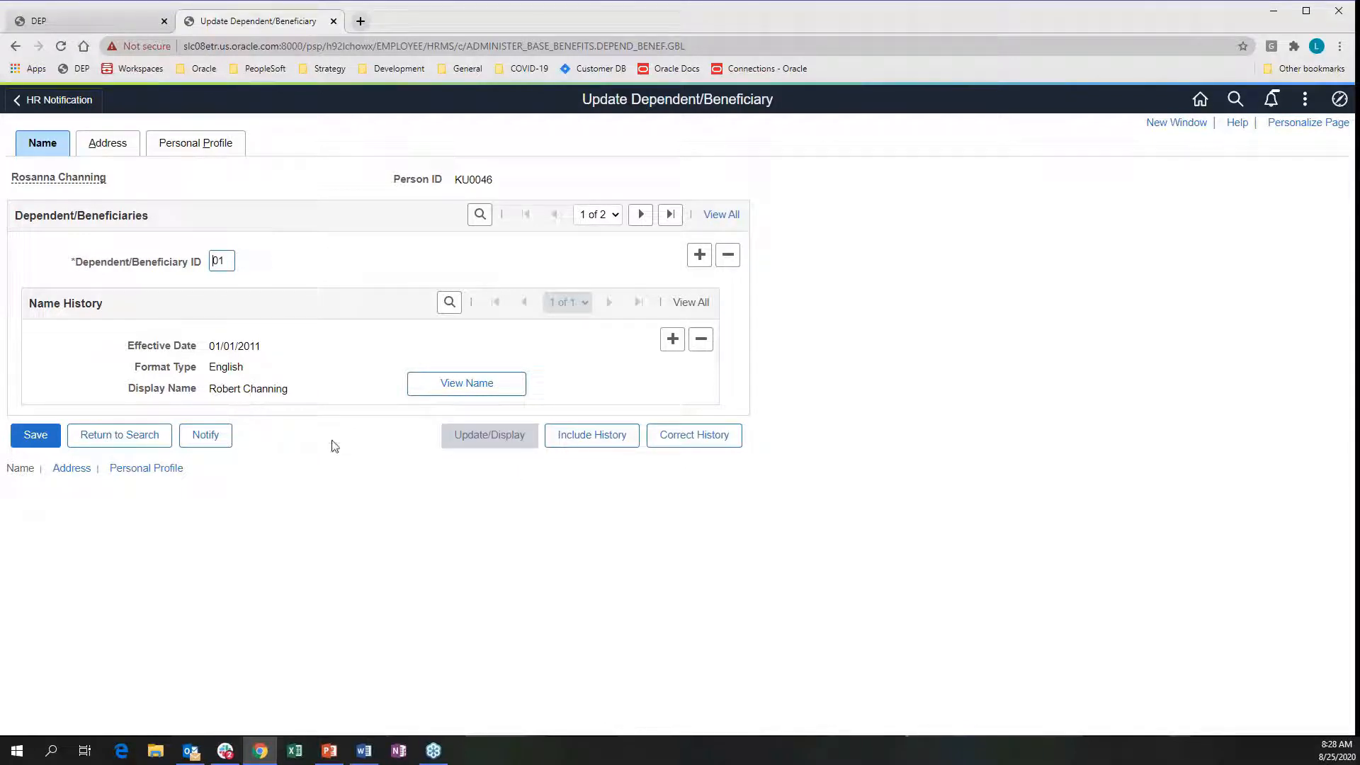
Start a workflow notification for this dependent record and open the recipient lookup
{"action": "left_click", "coordinate": [206, 437]}
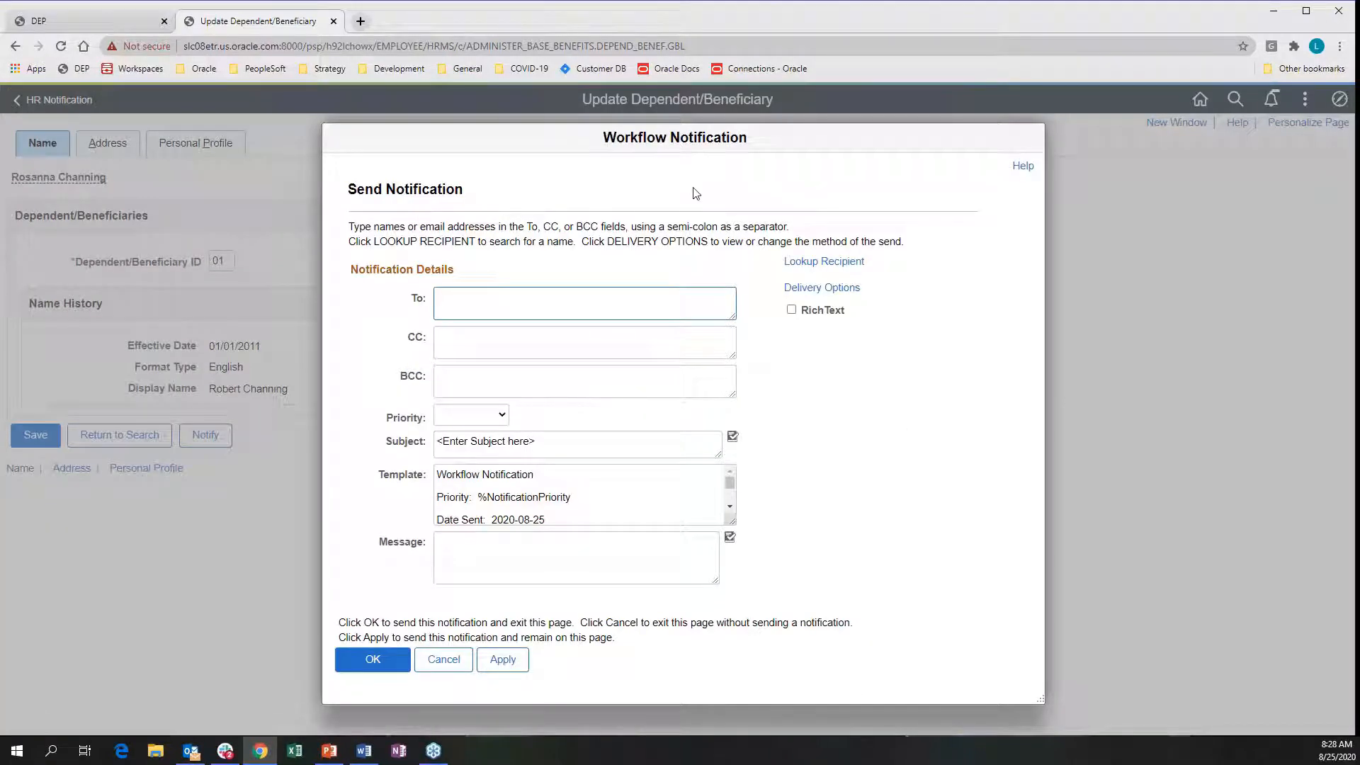
{"action": "left_click", "coordinate": [825, 262]}
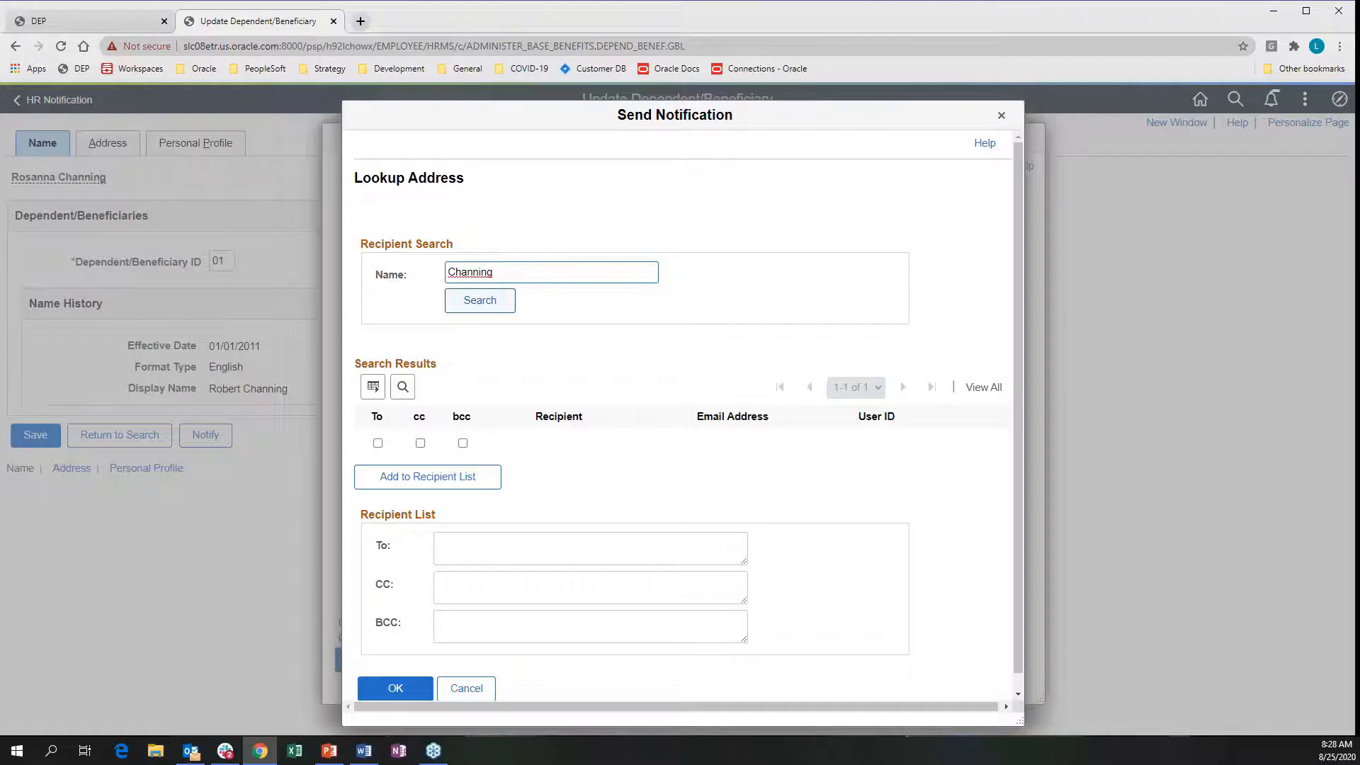
Search recipients by surname and add the second match to the To list
{"action": "left_click", "coordinate": [480, 300]}
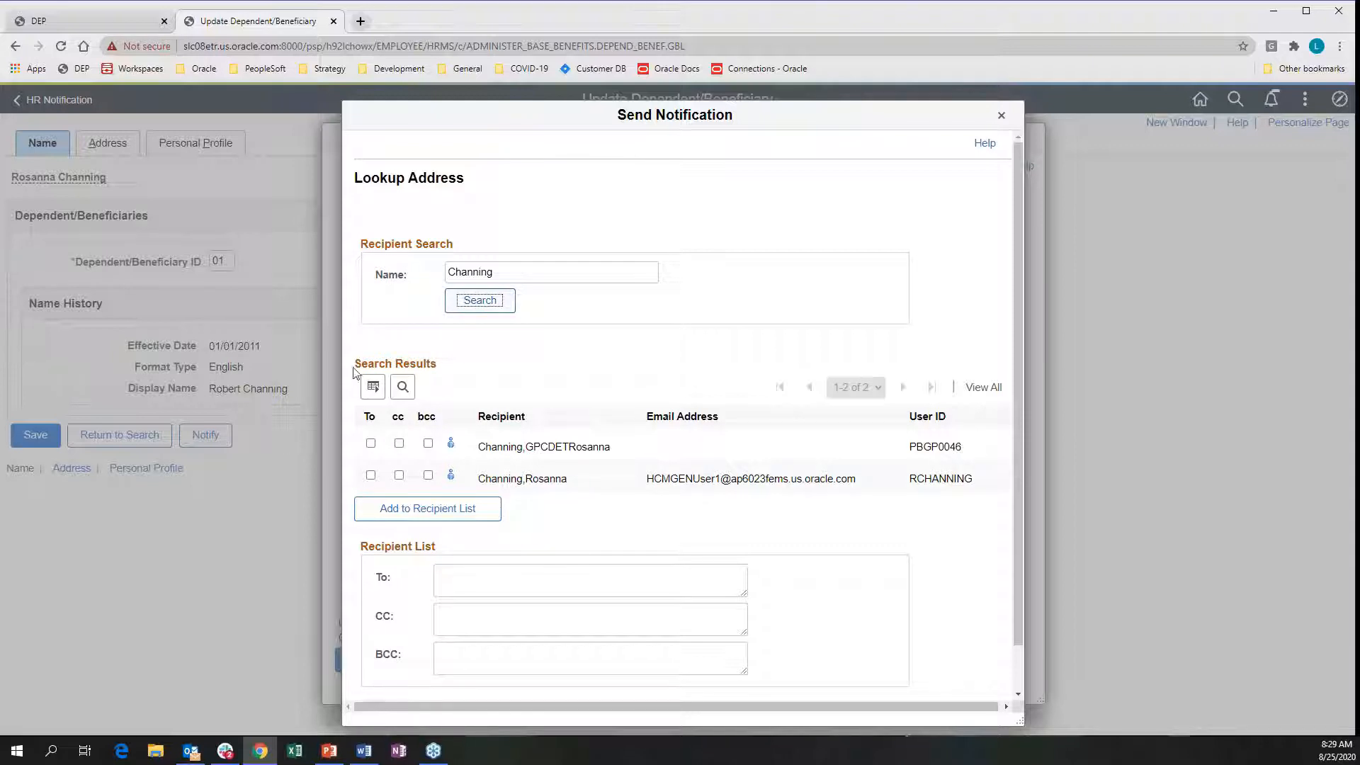
{"action": "left_click", "coordinate": [370, 474]}
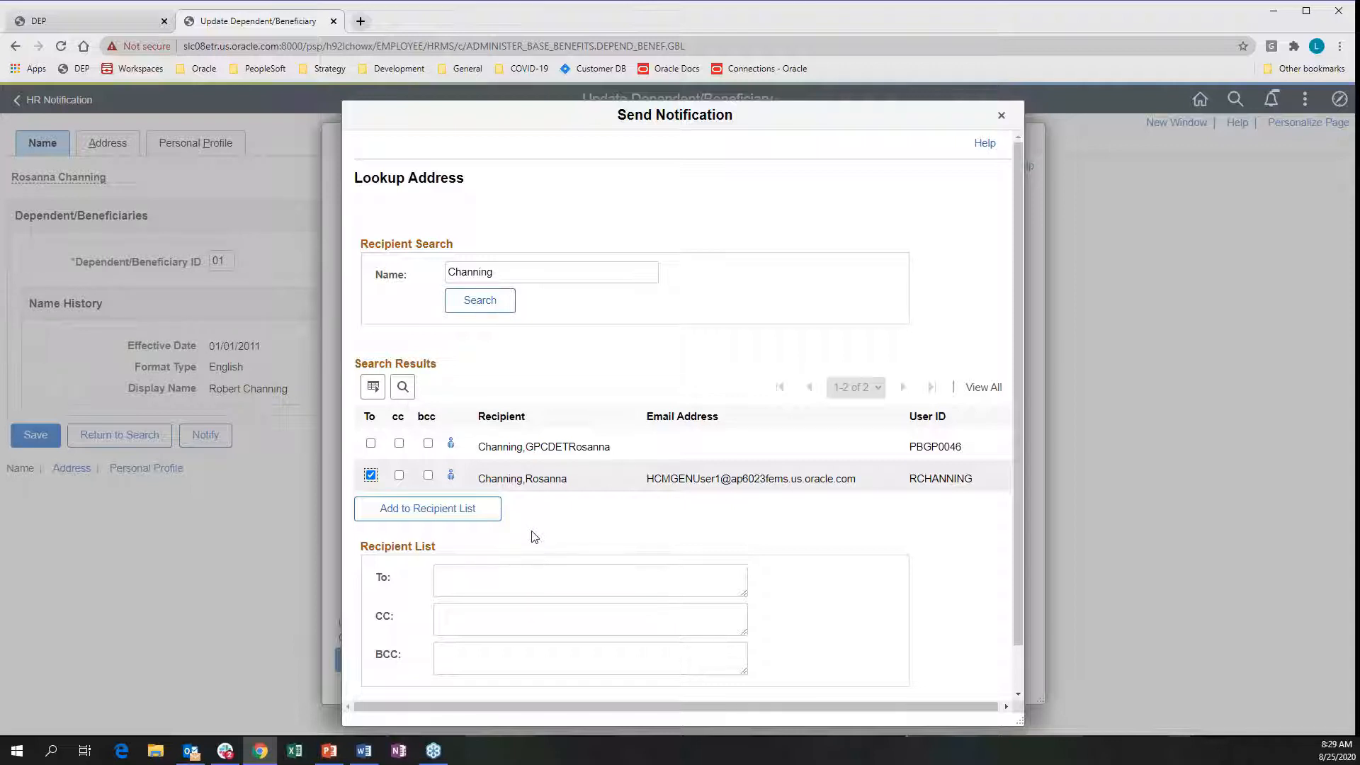
{"action": "left_click", "coordinate": [419, 508]}
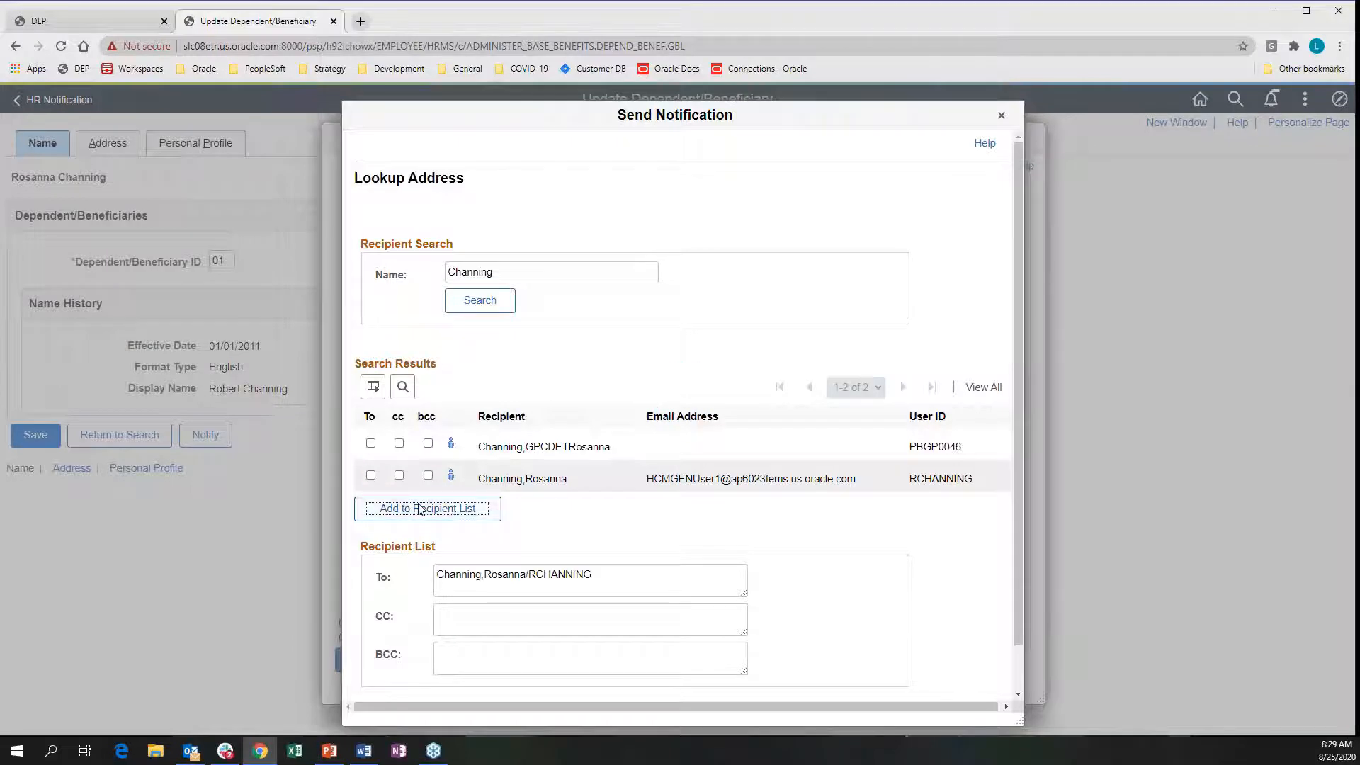
{"action": "scroll", "coordinate": [662, 573], "scroll_direction": "down", "scroll_amount": 1}
{"action": "scroll", "coordinate": [662, 572], "scroll_direction": "down", "scroll_amount": 1}
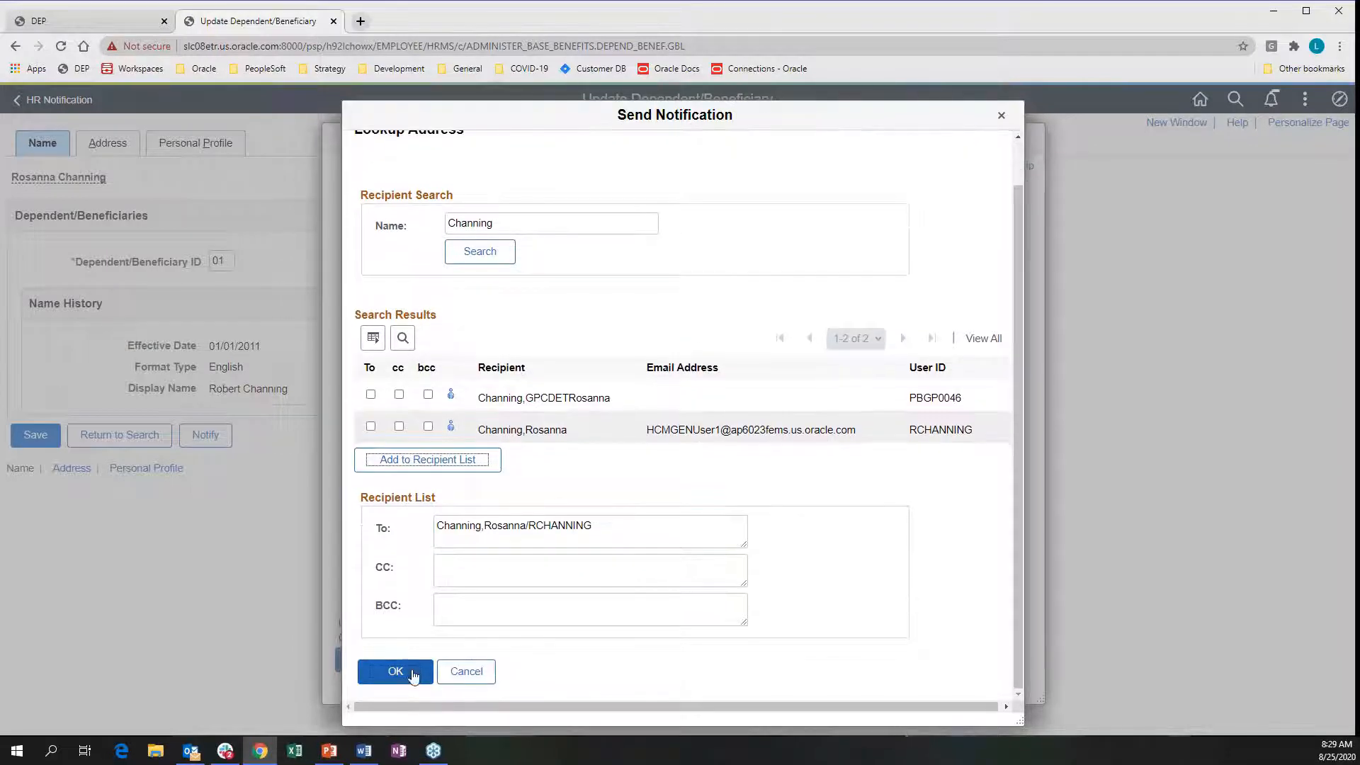
{"action": "left_click", "coordinate": [394, 671]}
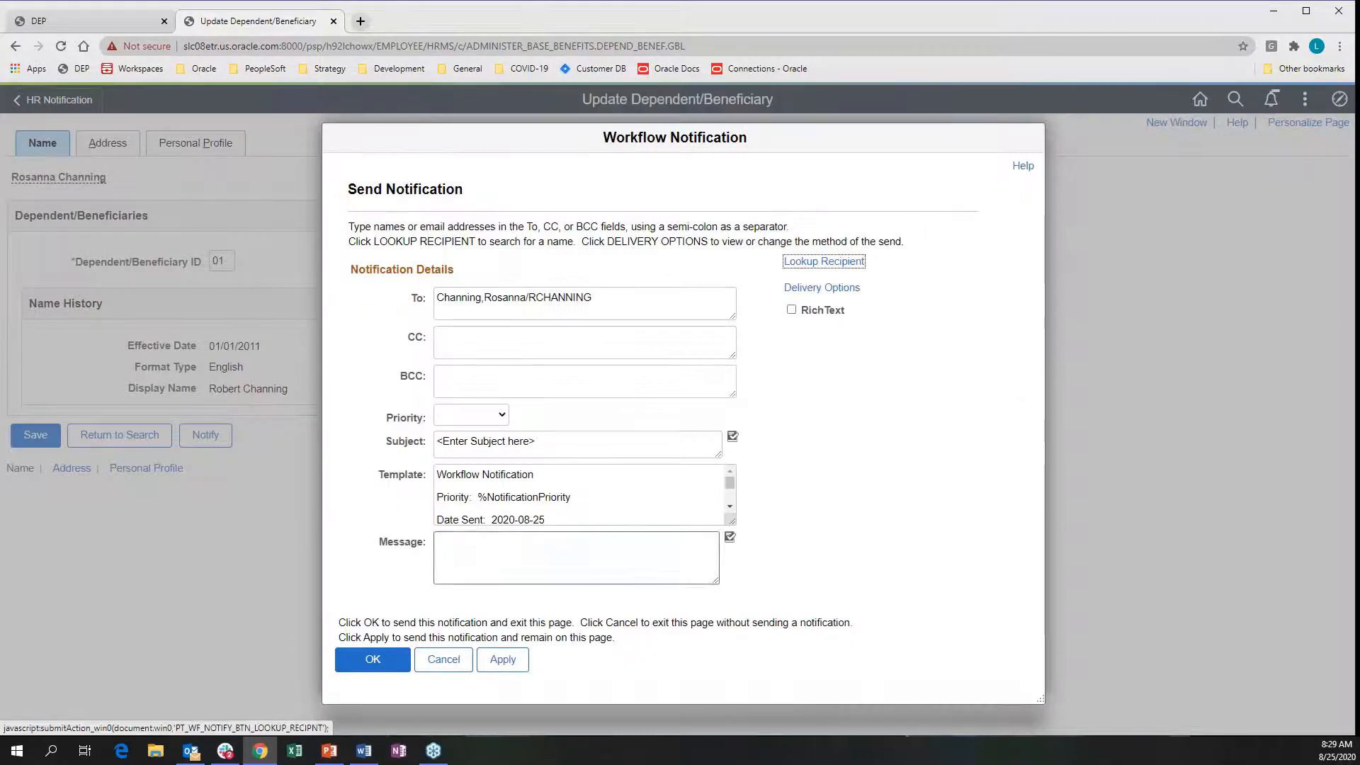
Check the recipient's Worklist and Email delivery options, then cancel the notification without sending
{"action": "left_click", "coordinate": [490, 547]}
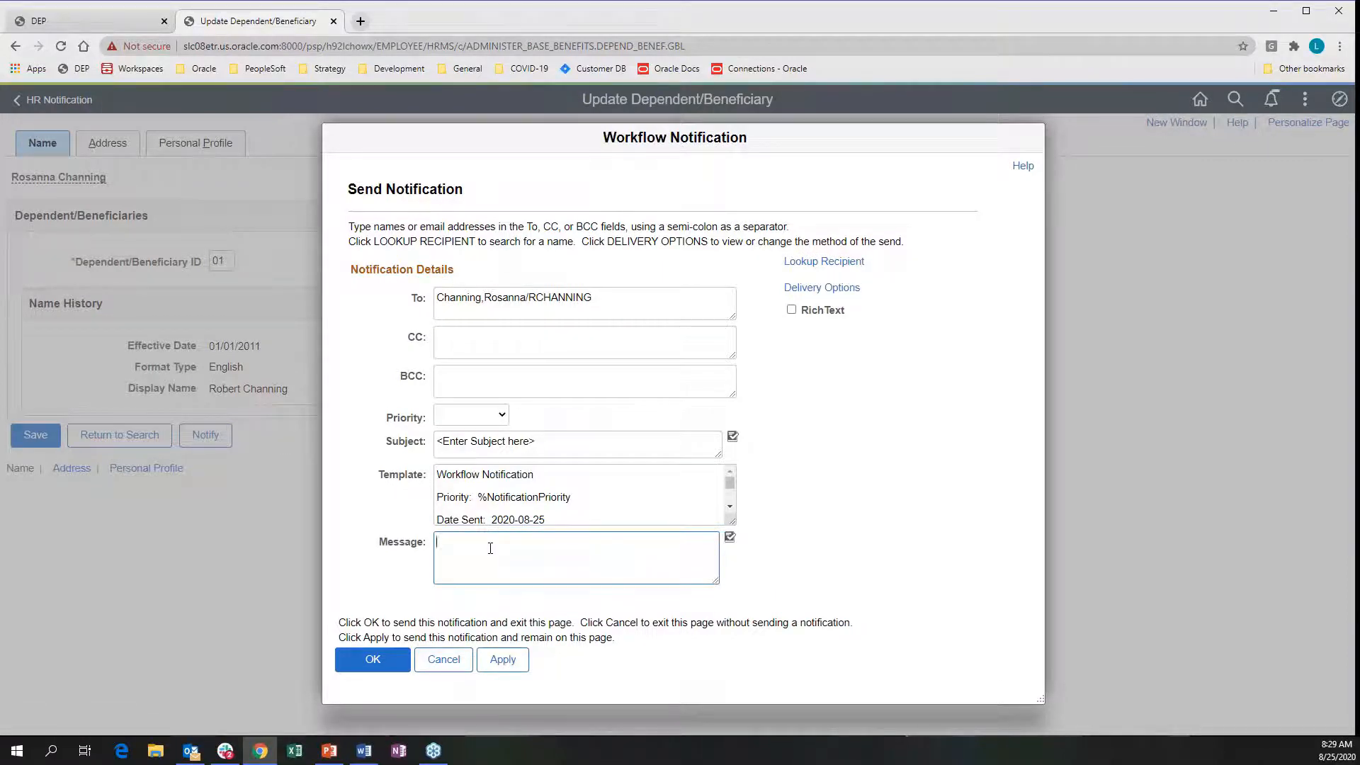
{"action": "left_click", "coordinate": [800, 289]}
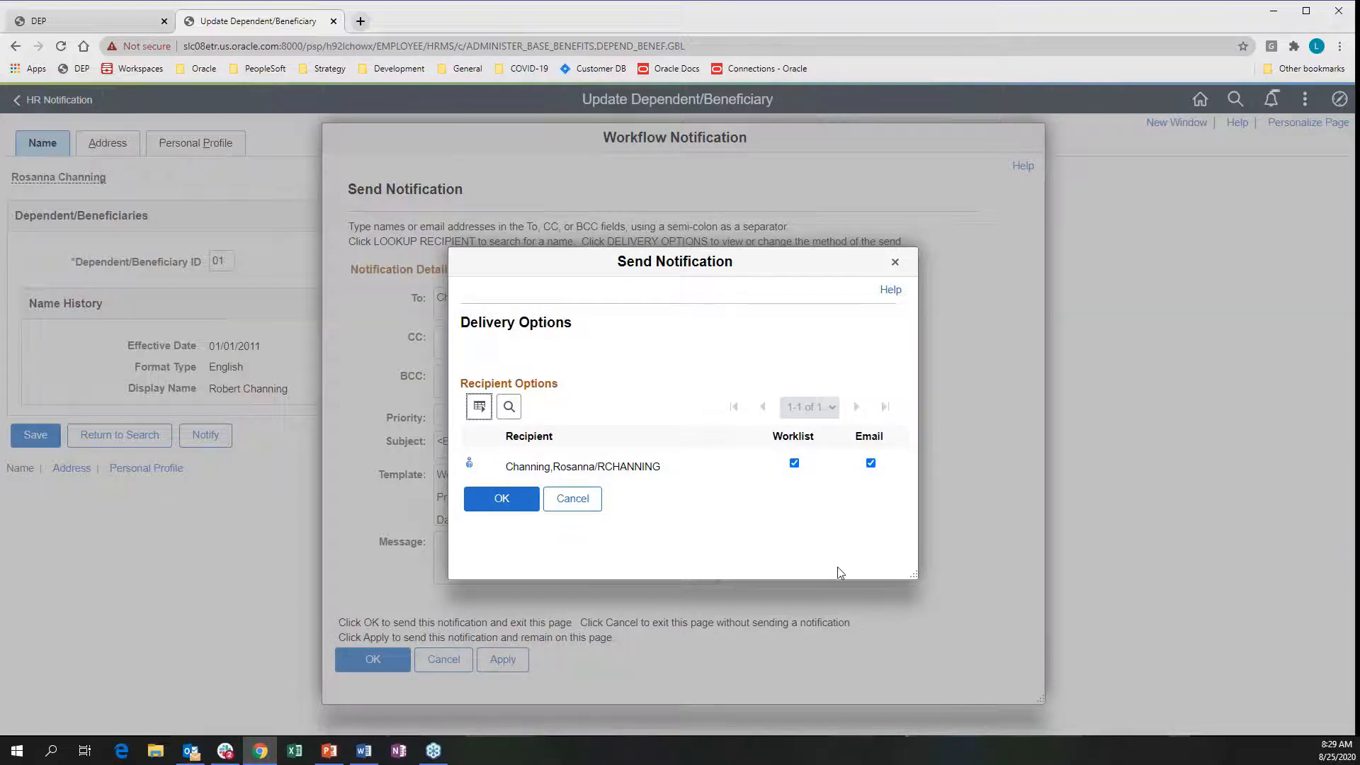
{"action": "left_click", "coordinate": [566, 500]}
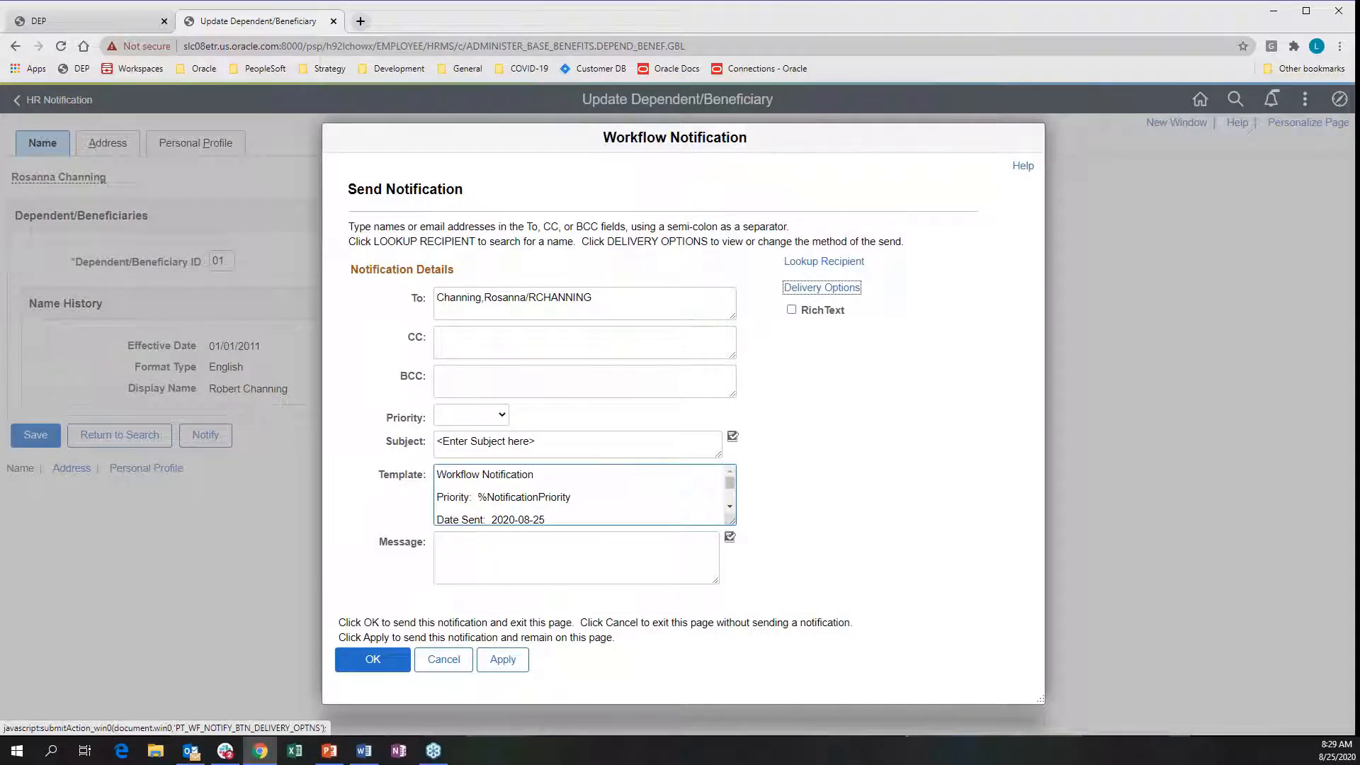
{"action": "left_click", "coordinate": [453, 666]}
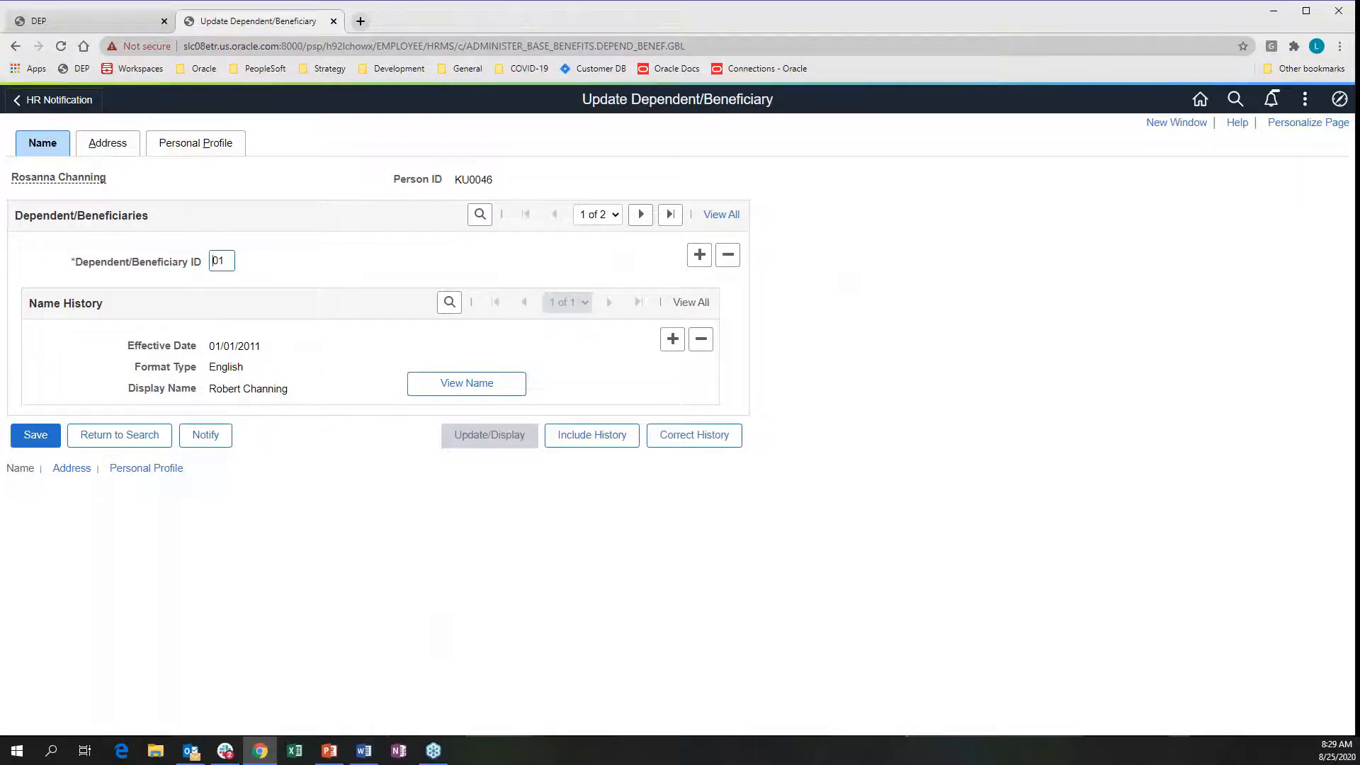
Return to the homepage and open Announcements, showing four unread announcements
{"action": "left_click", "coordinate": [1200, 99]}
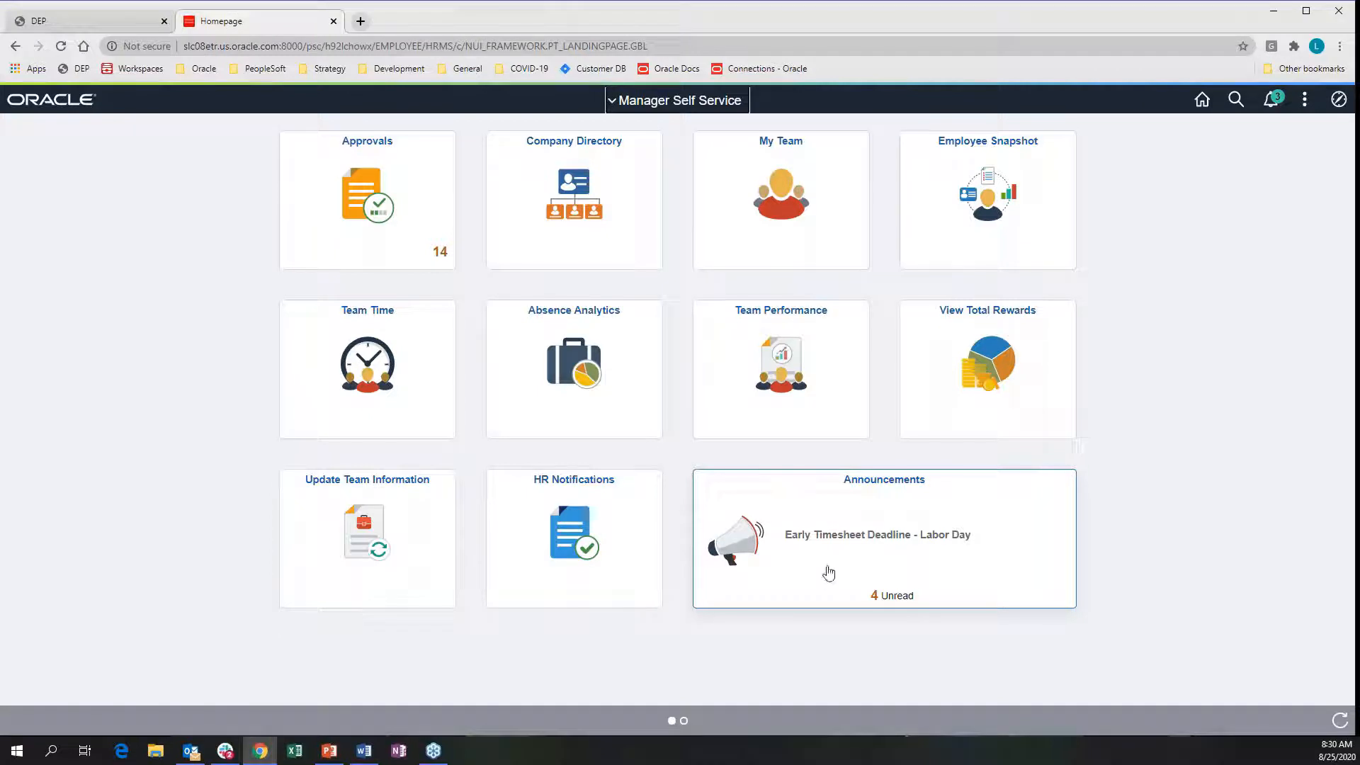
{"action": "left_click", "coordinate": [868, 561]}
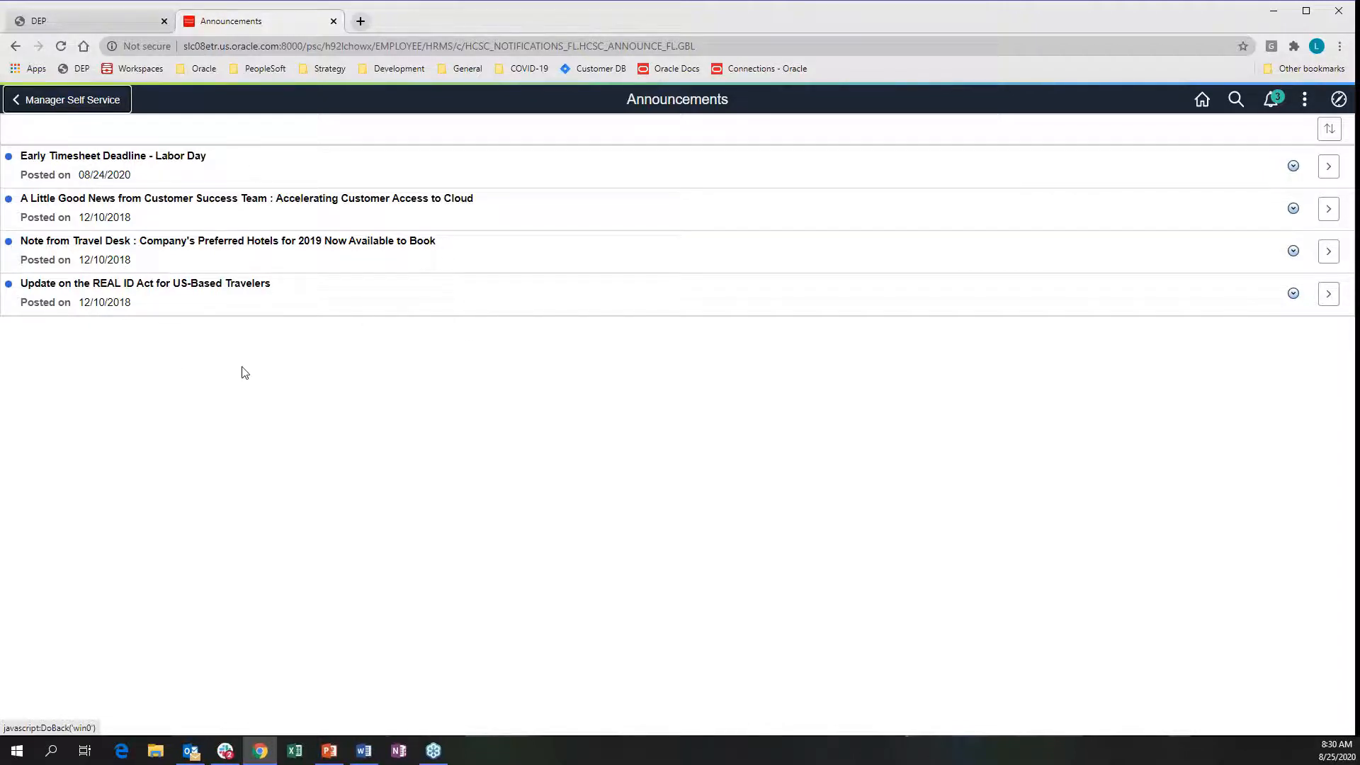
Read the Early Timesheet Deadline - Labor Day announcement, then dismiss its Actions menu unchanged
{"action": "left_click", "coordinate": [1328, 167]}
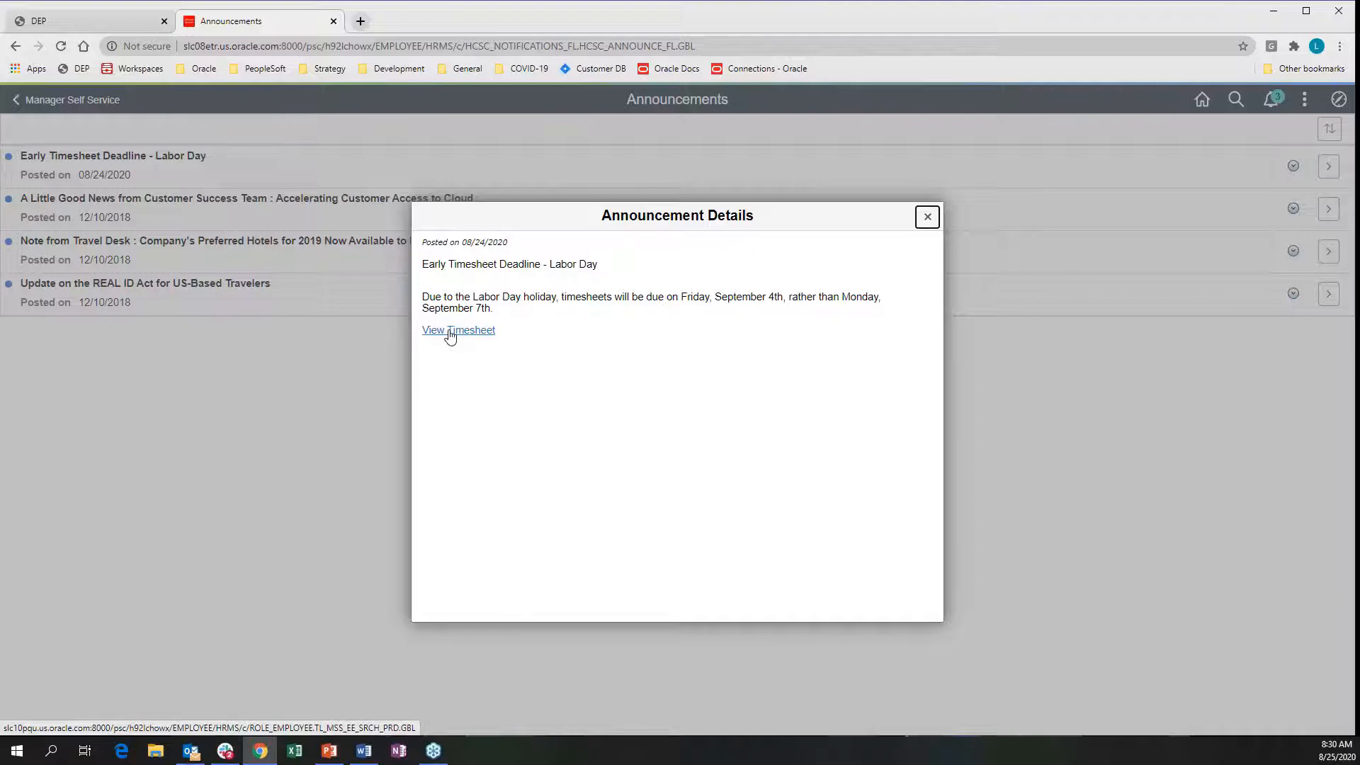
{"action": "left_click", "coordinate": [927, 218]}
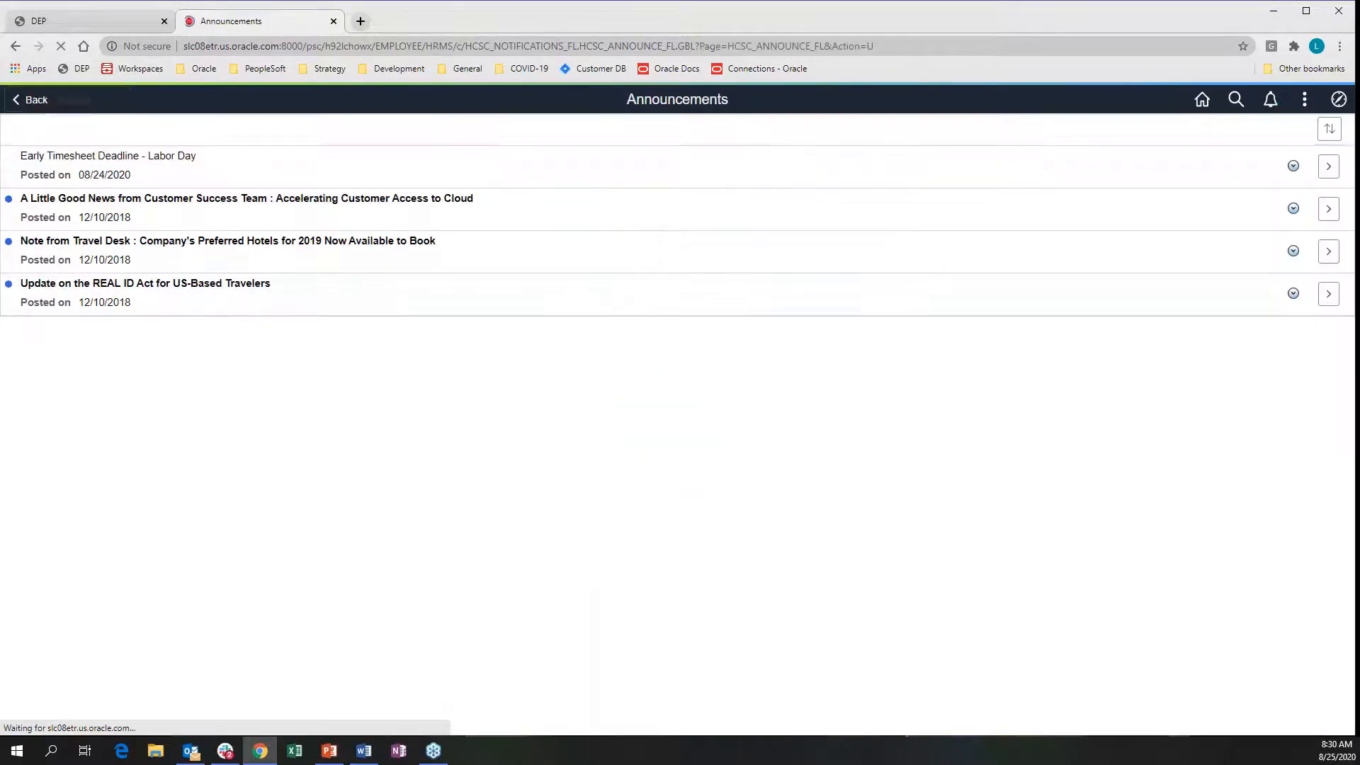
{"action": "left_click", "coordinate": [1293, 167]}
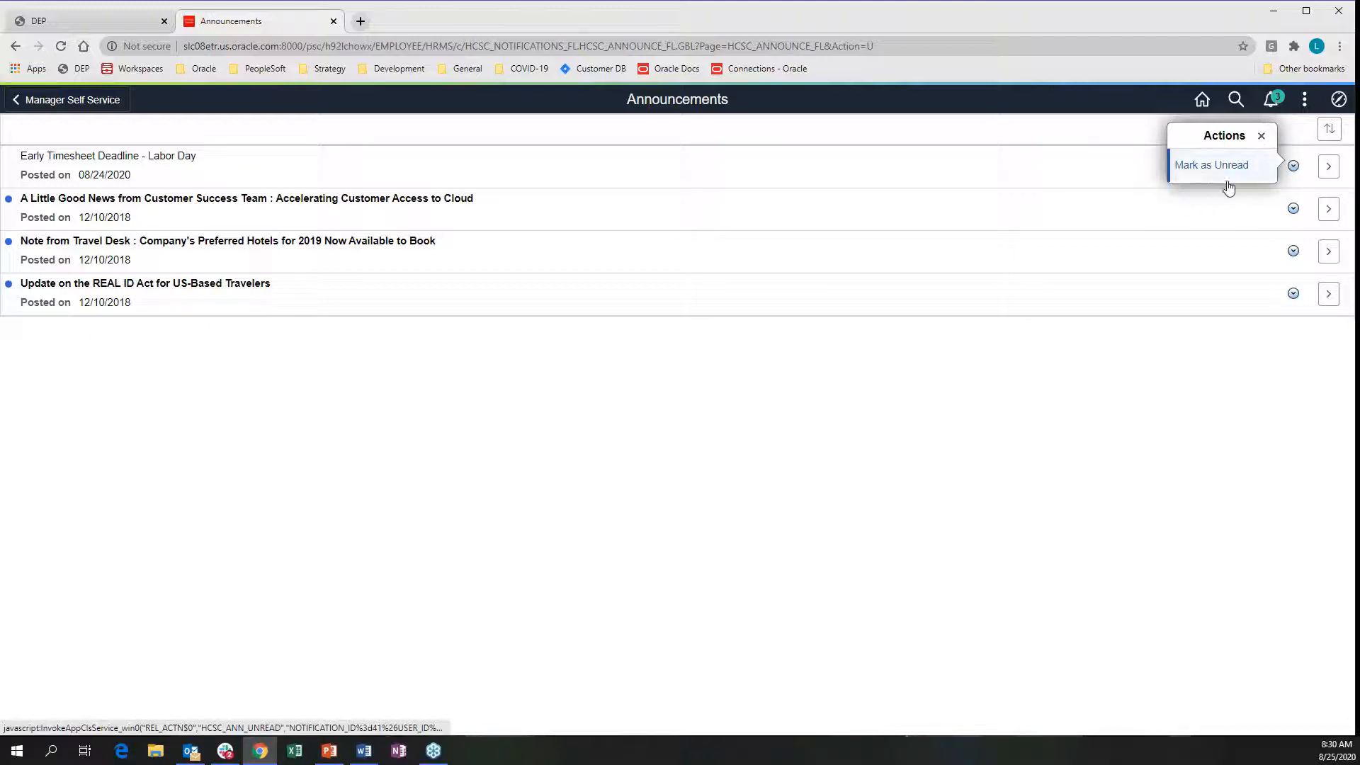
{"action": "left_click", "coordinate": [1261, 135]}
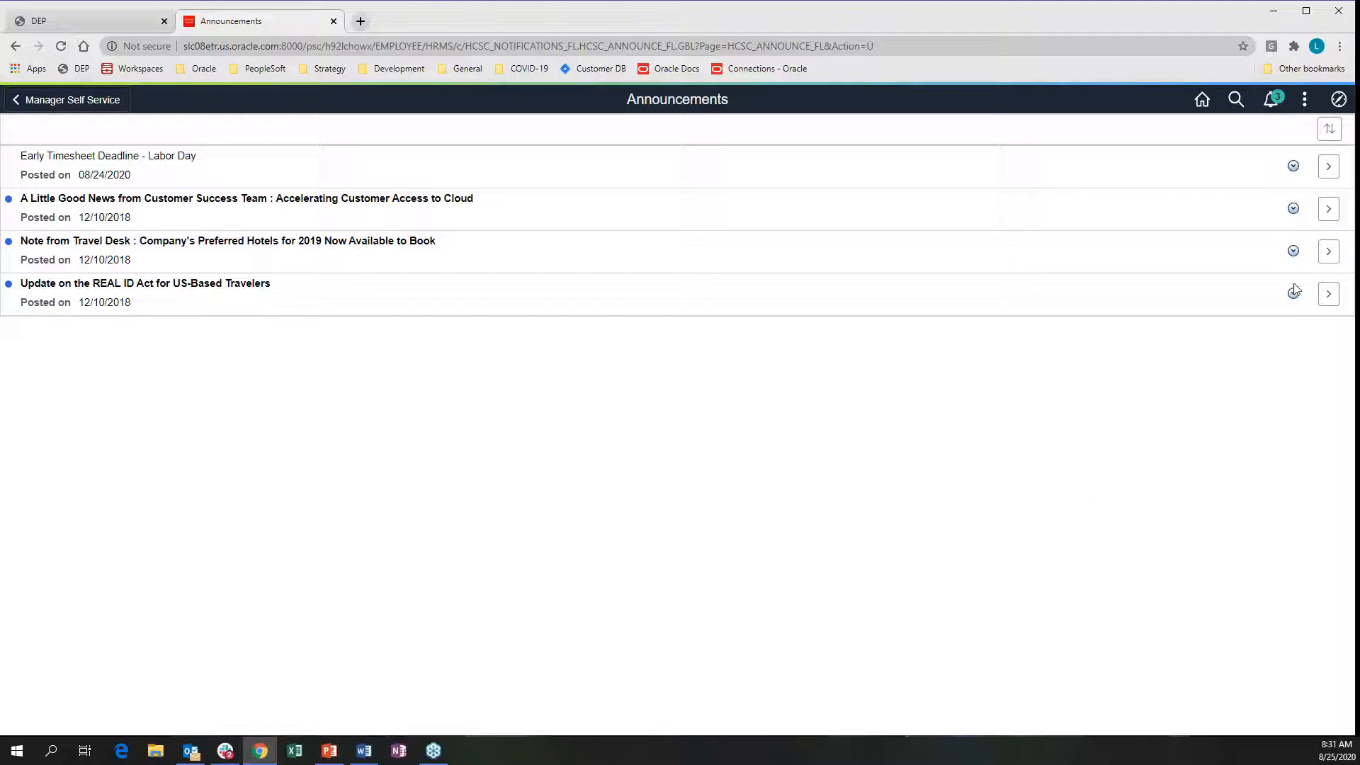
Read the REAL ID Act announcement and return to the Manager Self Service homepage
{"action": "left_click", "coordinate": [1327, 294]}
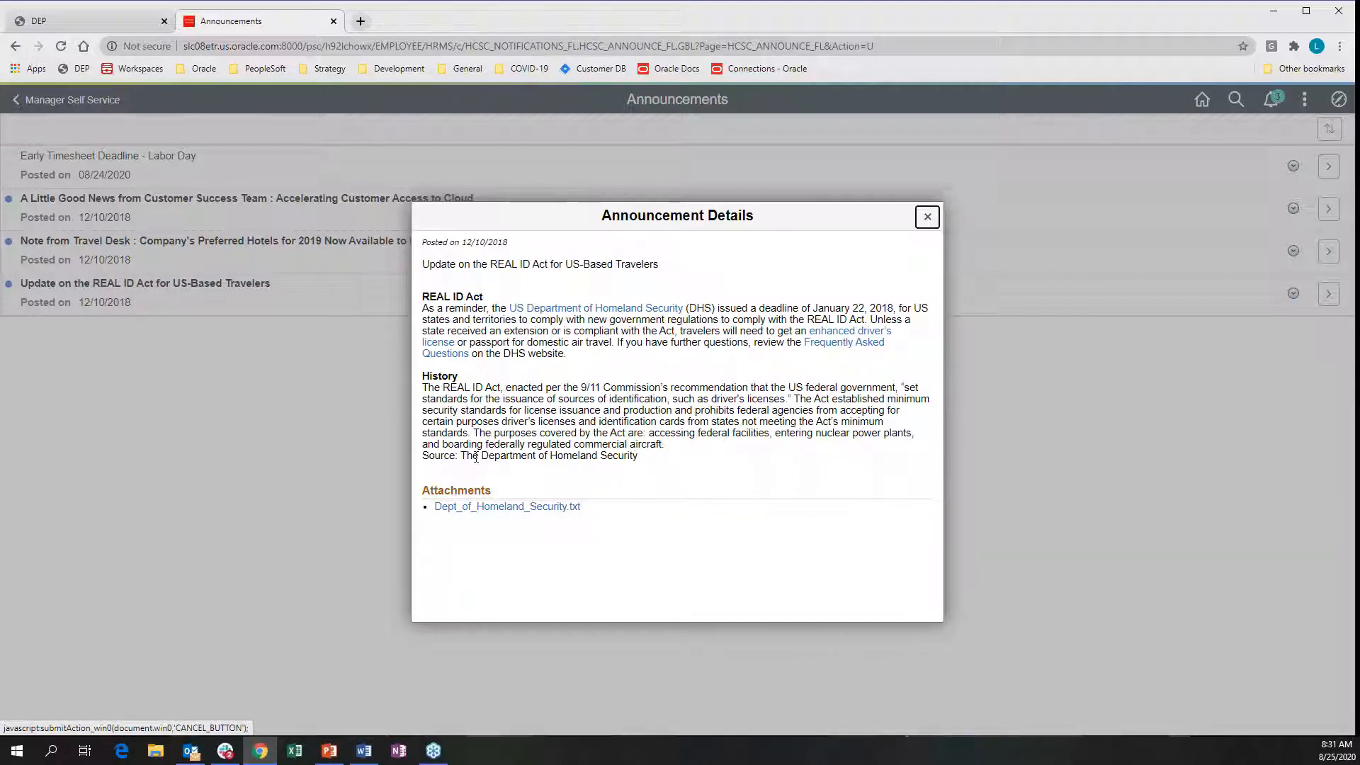
{"action": "left_click", "coordinate": [926, 219]}
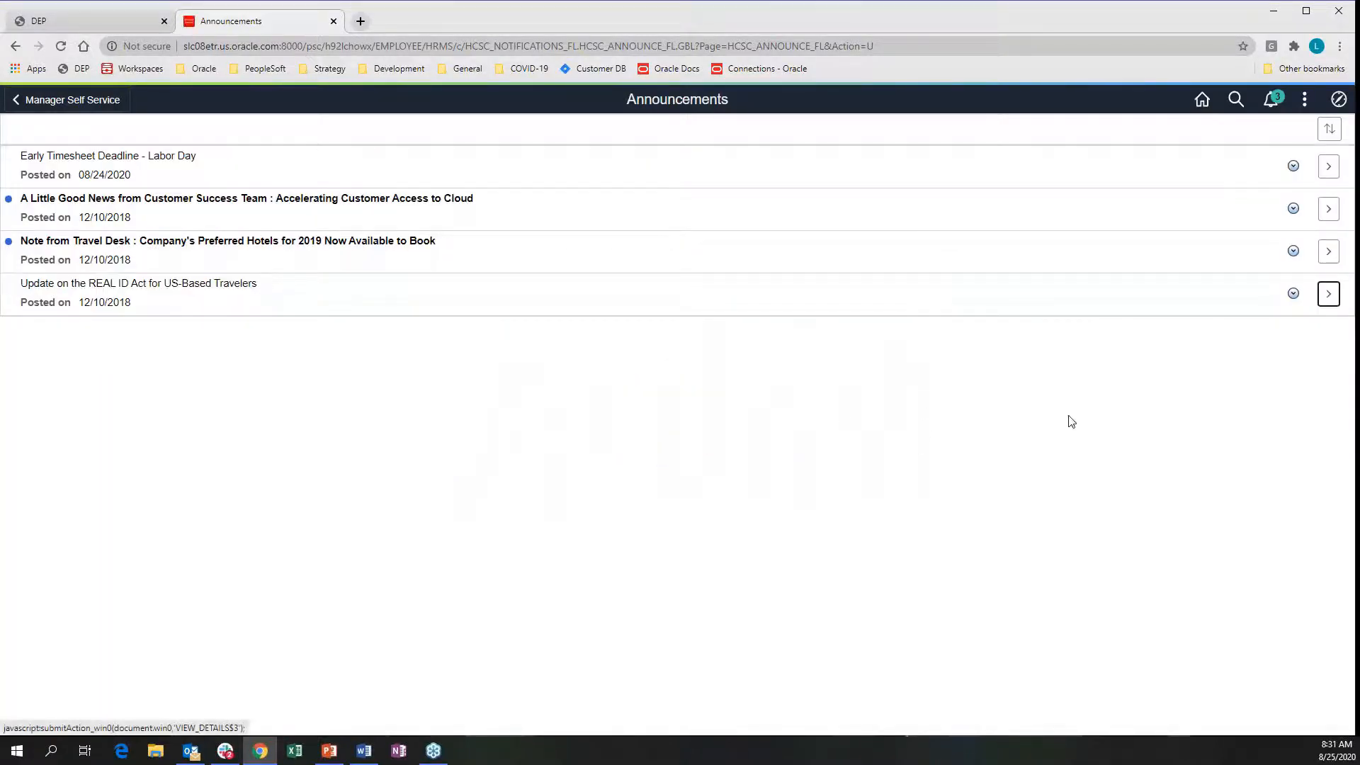
{"action": "left_click", "coordinate": [85, 105]}
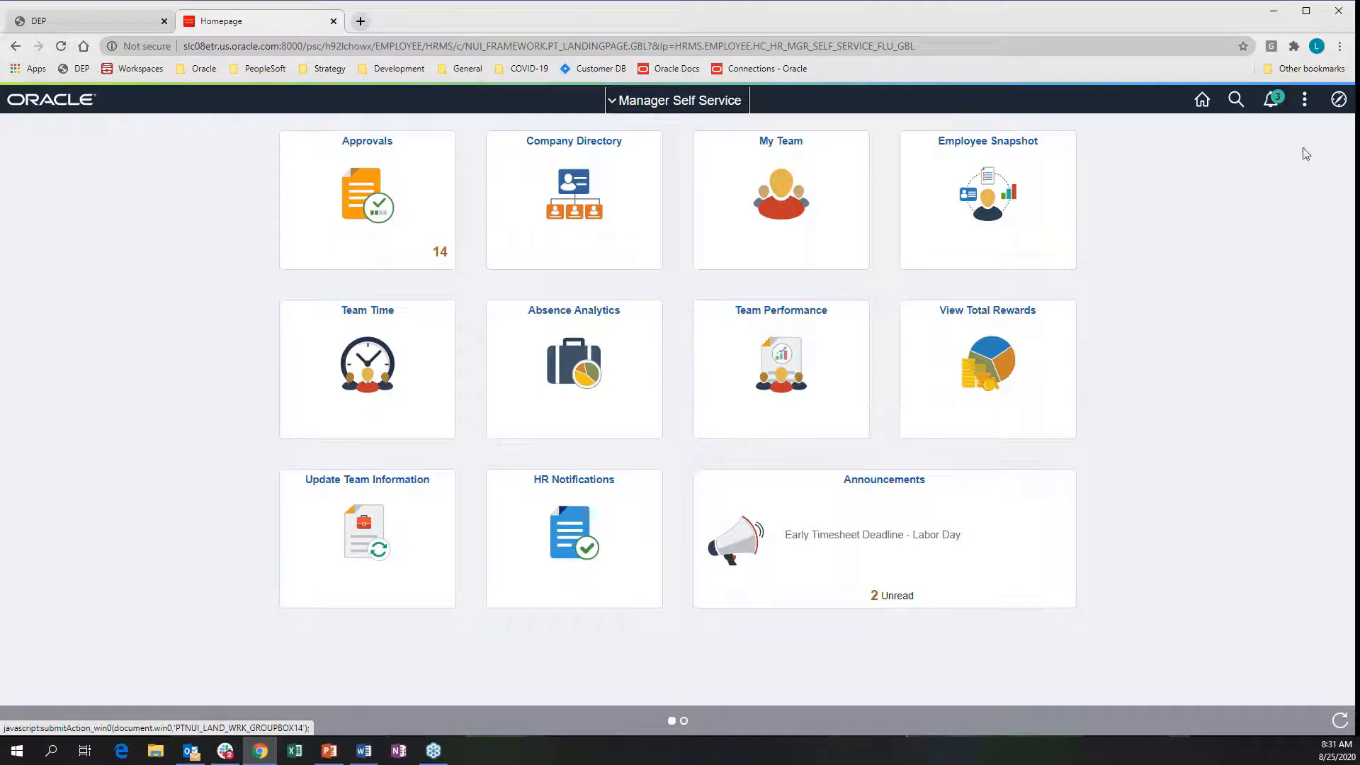
Sign out and sign back in as another user using the saved autofill user ID
{"action": "left_click", "coordinate": [1304, 99]}
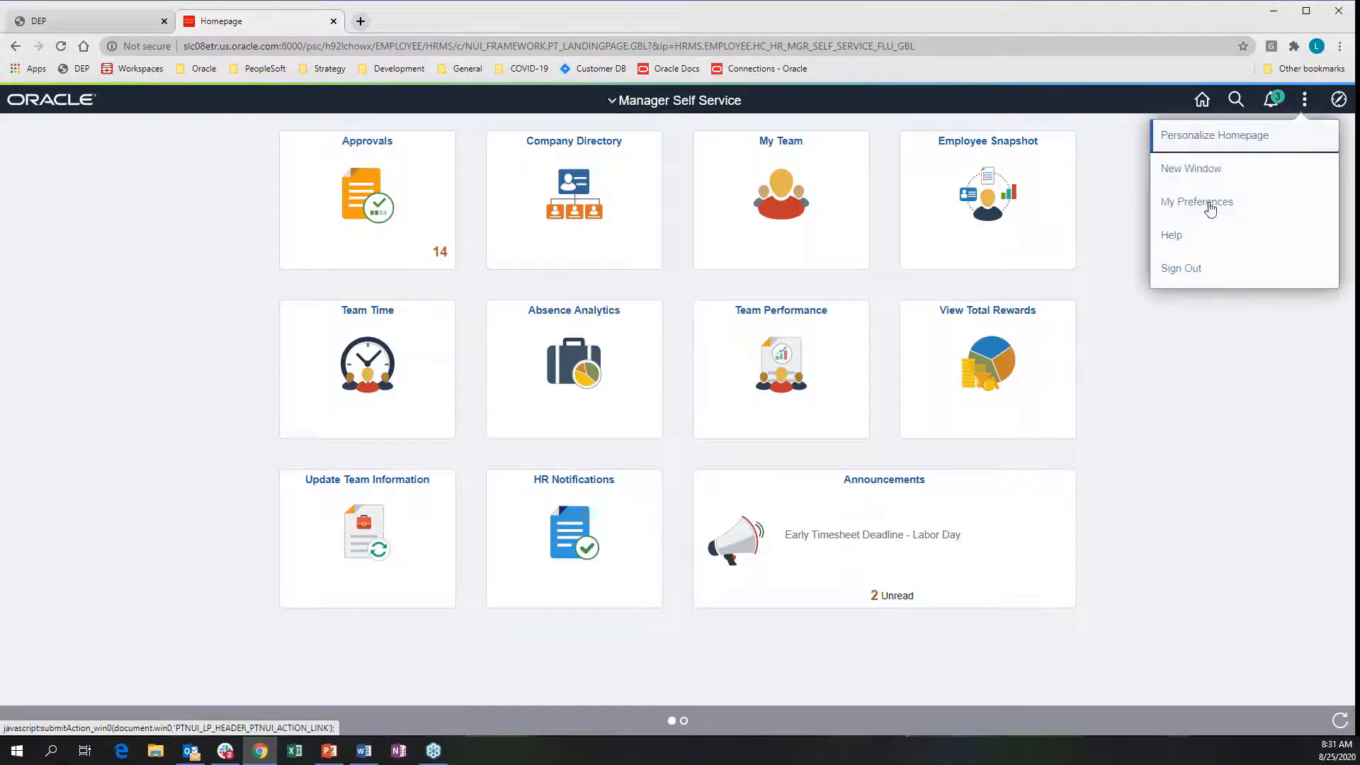
{"action": "left_click", "coordinate": [1167, 278]}
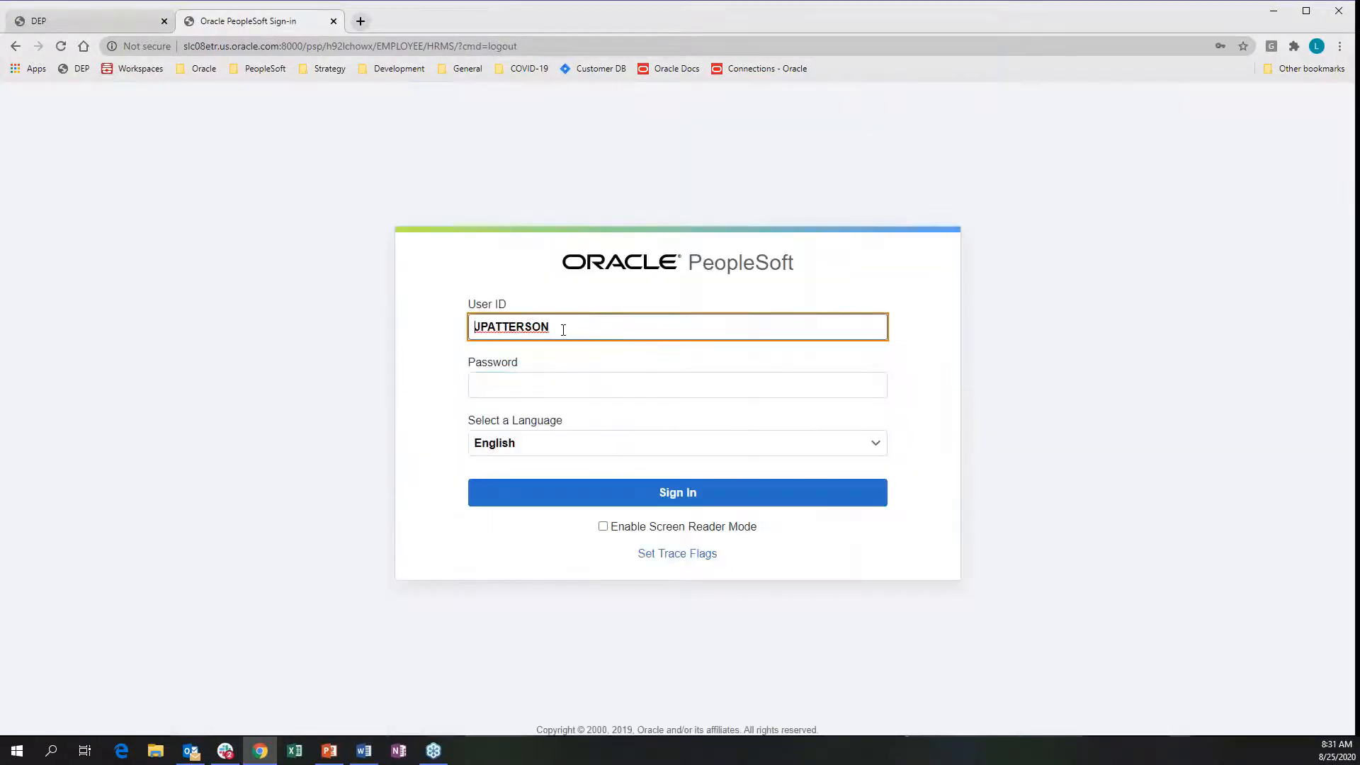
{"action": "type", "text": "rc"}
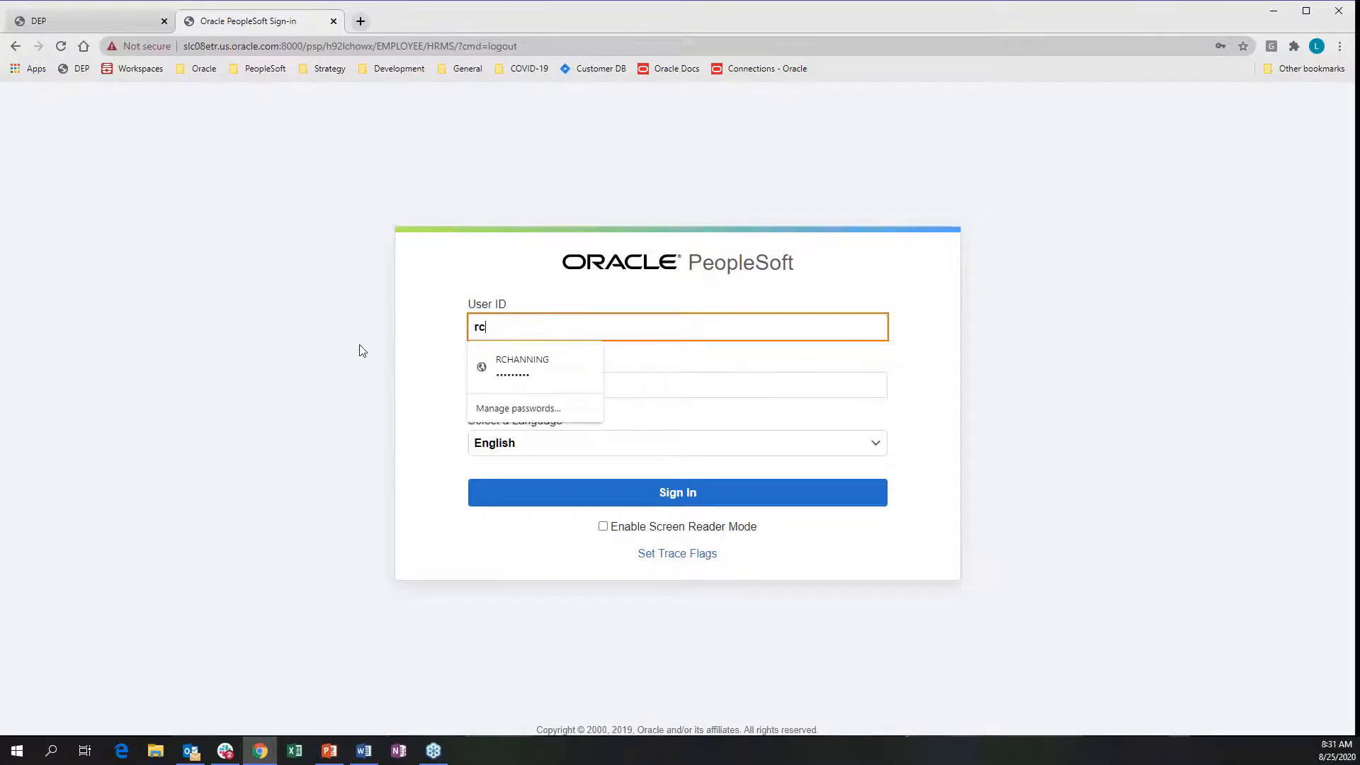
{"action": "left_click", "coordinate": [537, 359]}
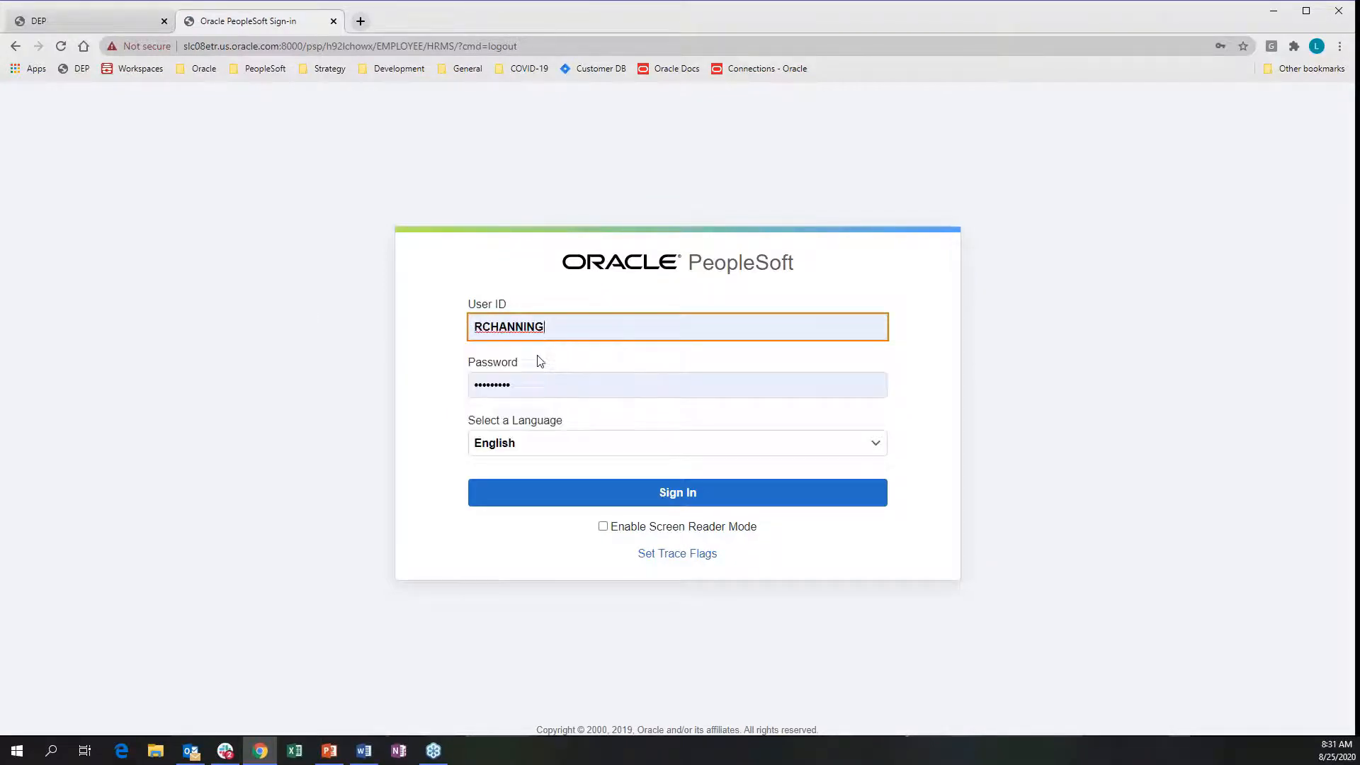
{"action": "left_click", "coordinate": [585, 494]}
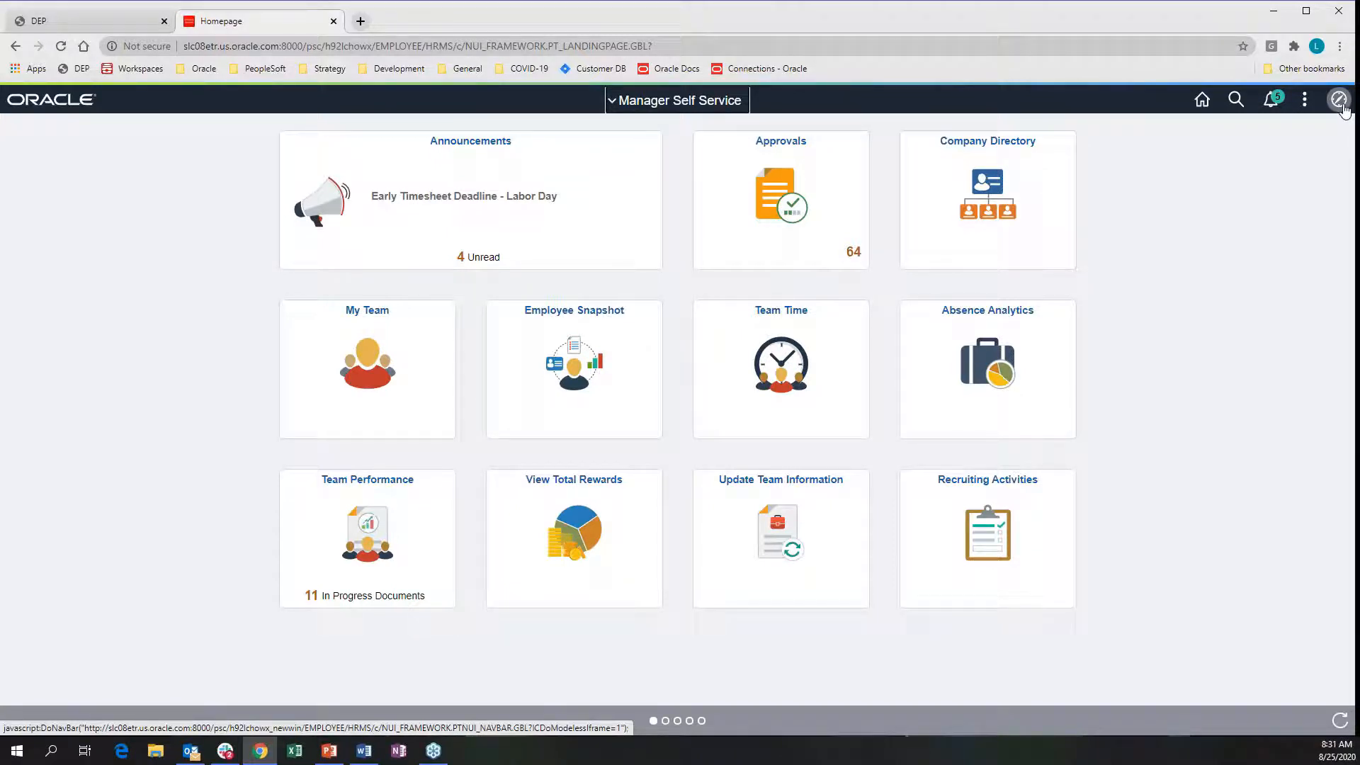
Switch to the Workforce Administrator homepage and search HR Notifications to list all 43
{"action": "left_click", "coordinate": [666, 106]}
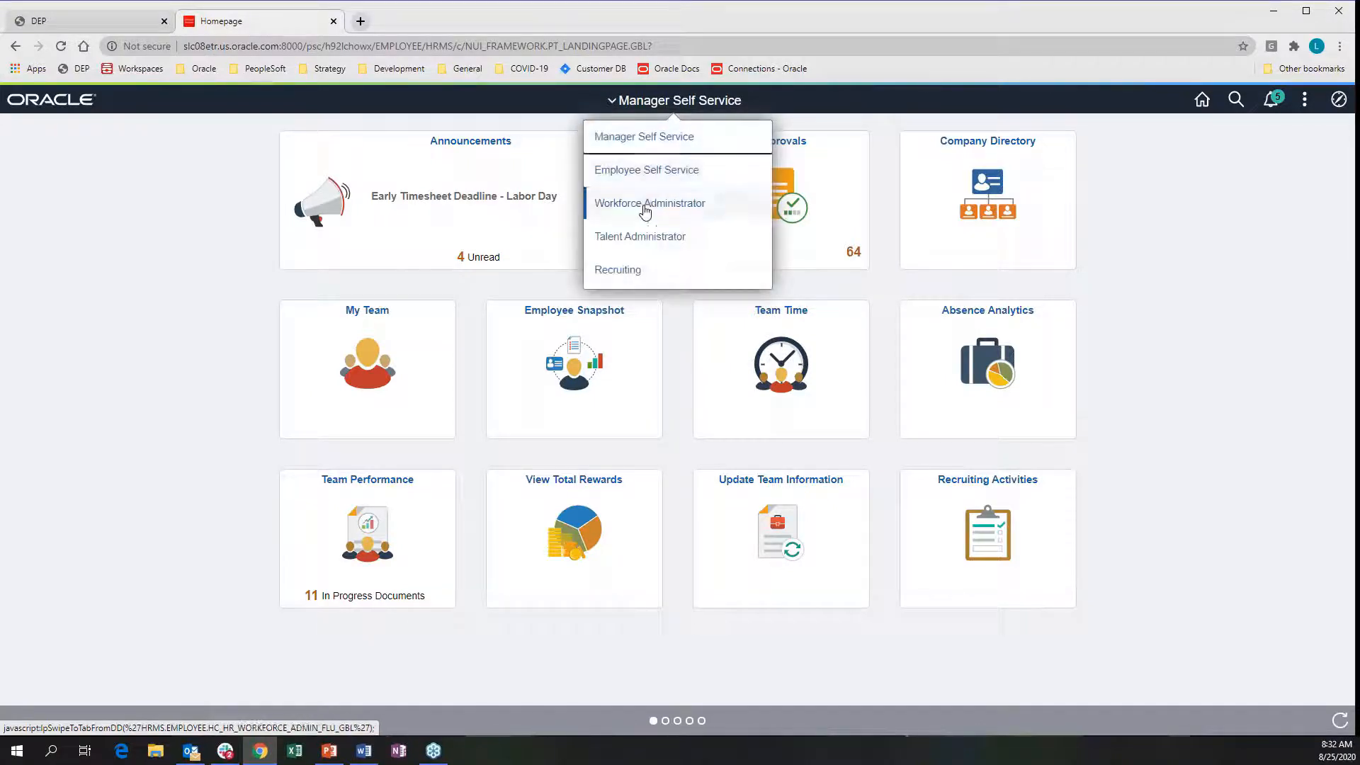
{"action": "left_click", "coordinate": [644, 206]}
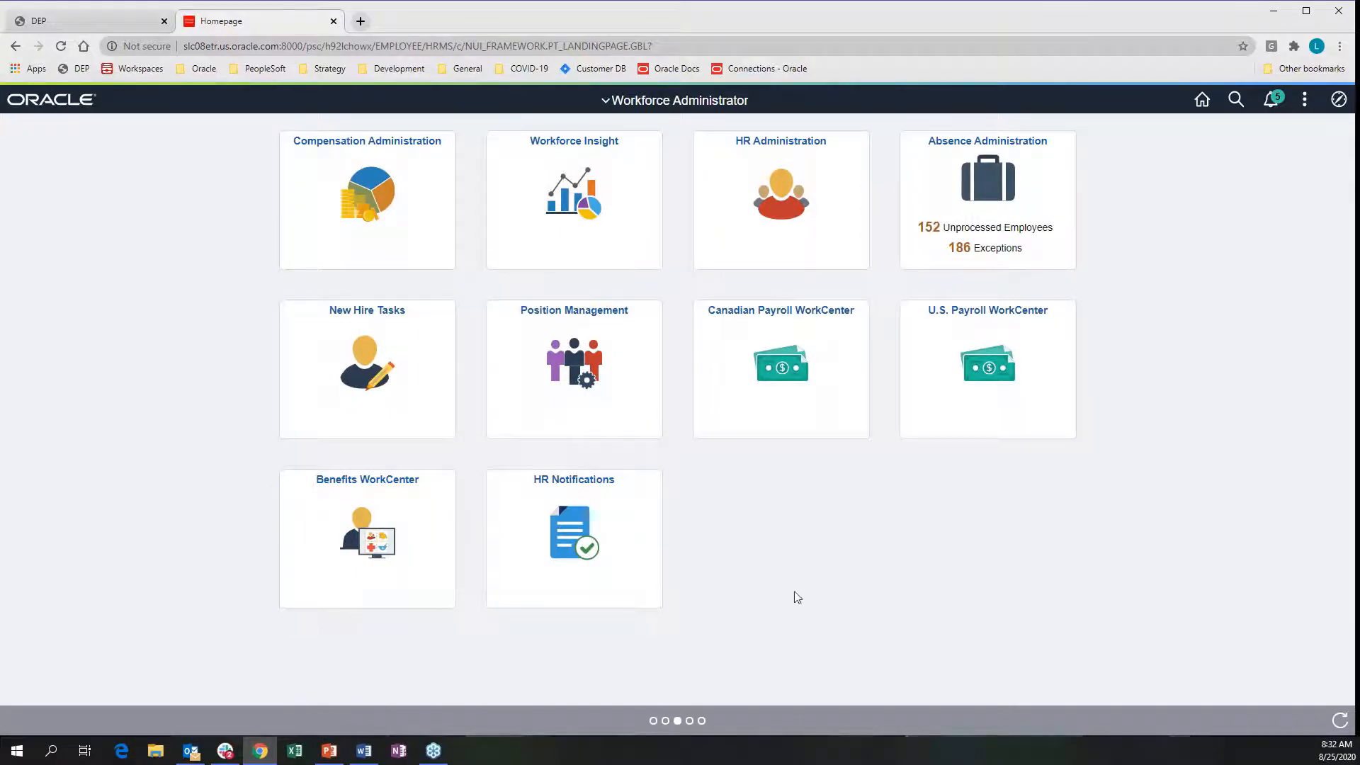
{"action": "left_click", "coordinate": [535, 534]}
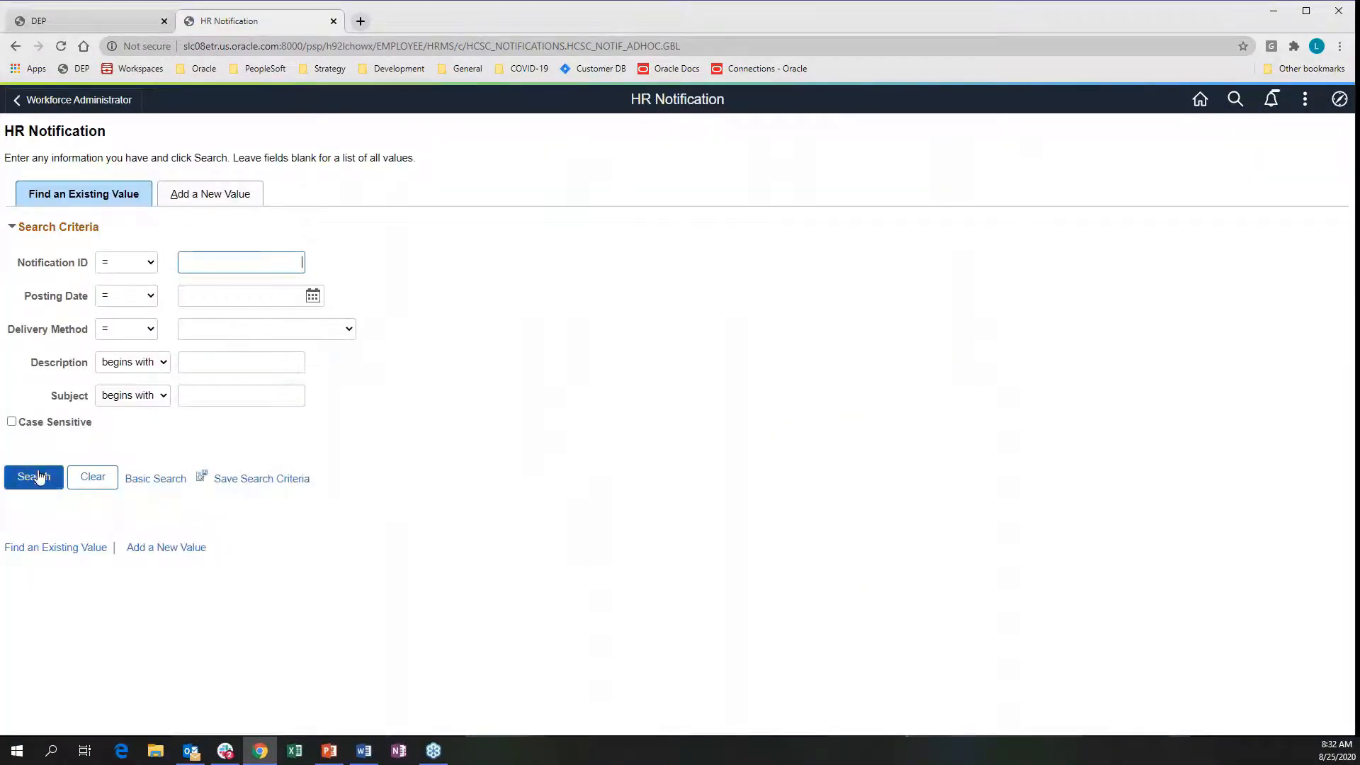
{"action": "left_click", "coordinate": [39, 478]}
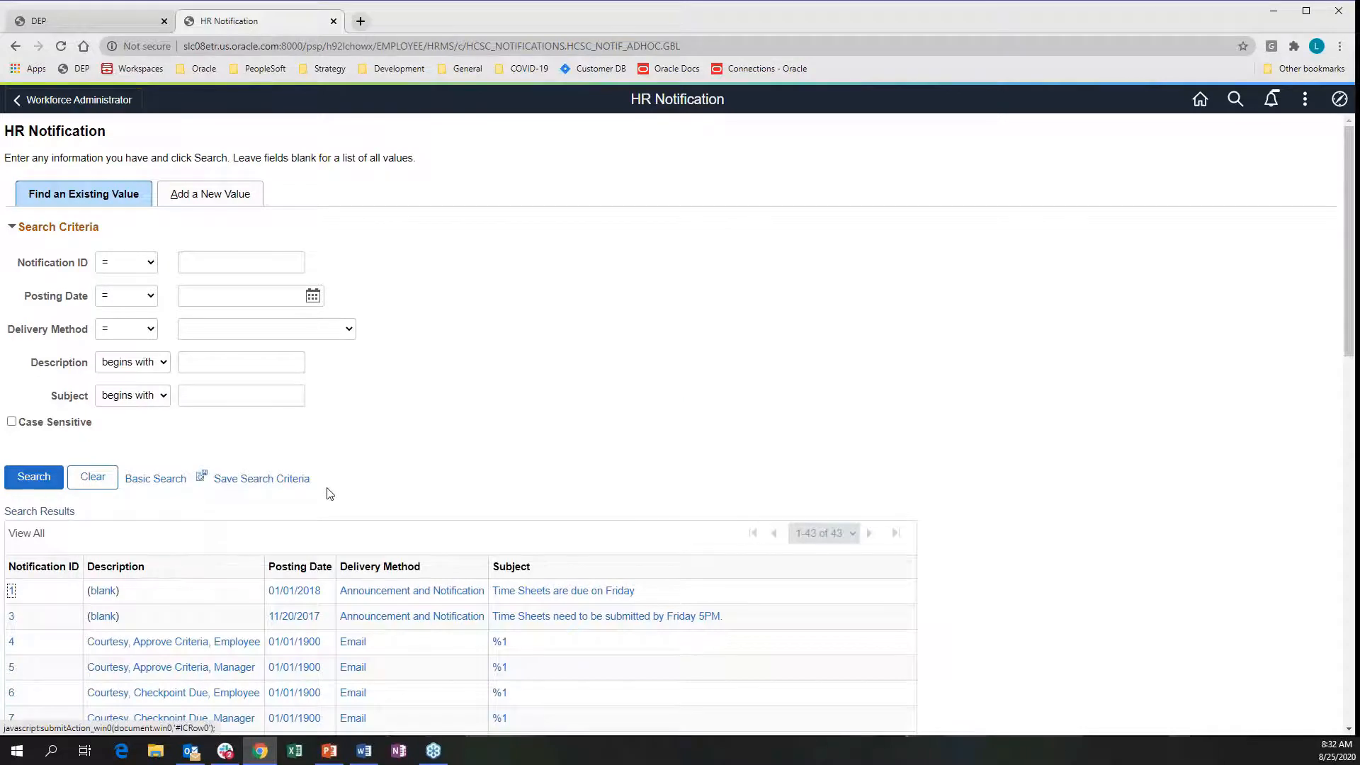
{"action": "scroll", "coordinate": [266, 522], "scroll_direction": "down", "scroll_amount": 14}
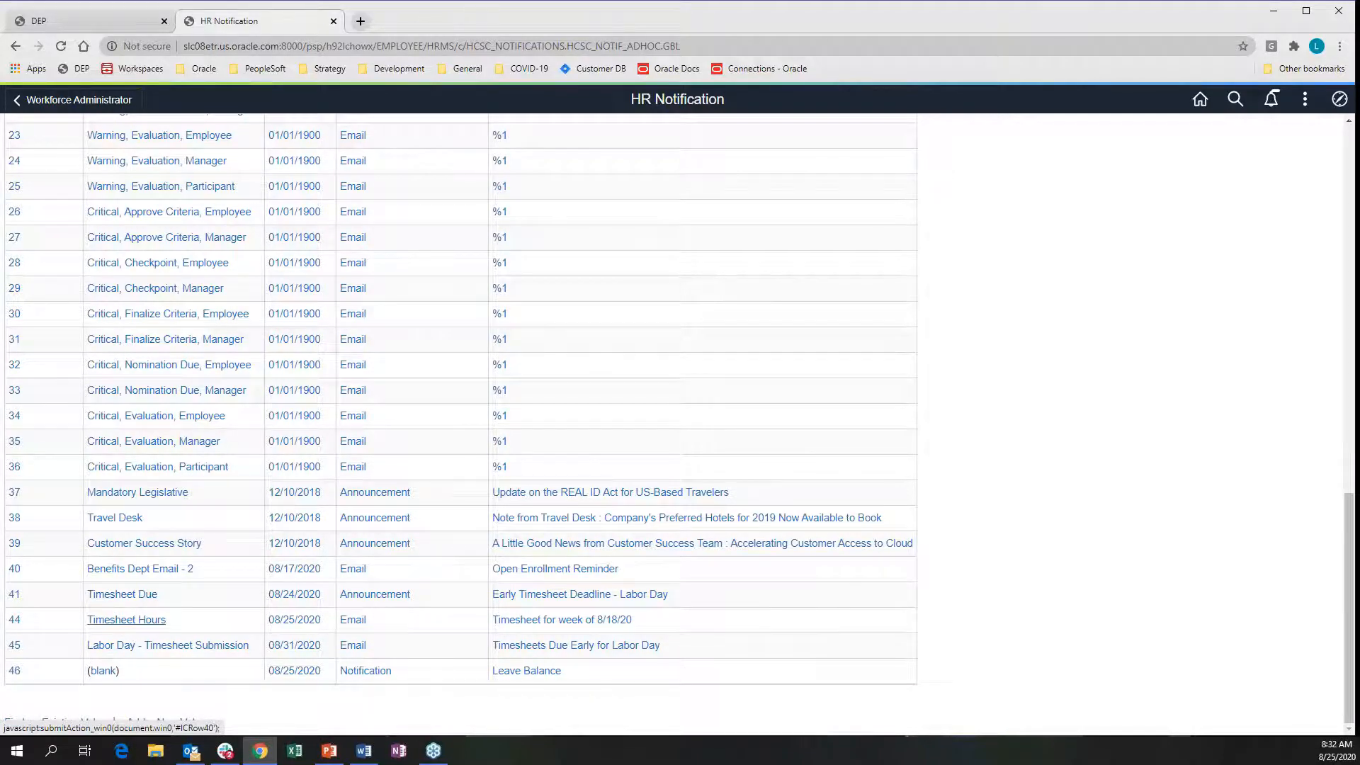
Review notification 45, Labor Day - Timesheet Submission, and its advanced options, then return to search
{"action": "left_click", "coordinate": [228, 647]}
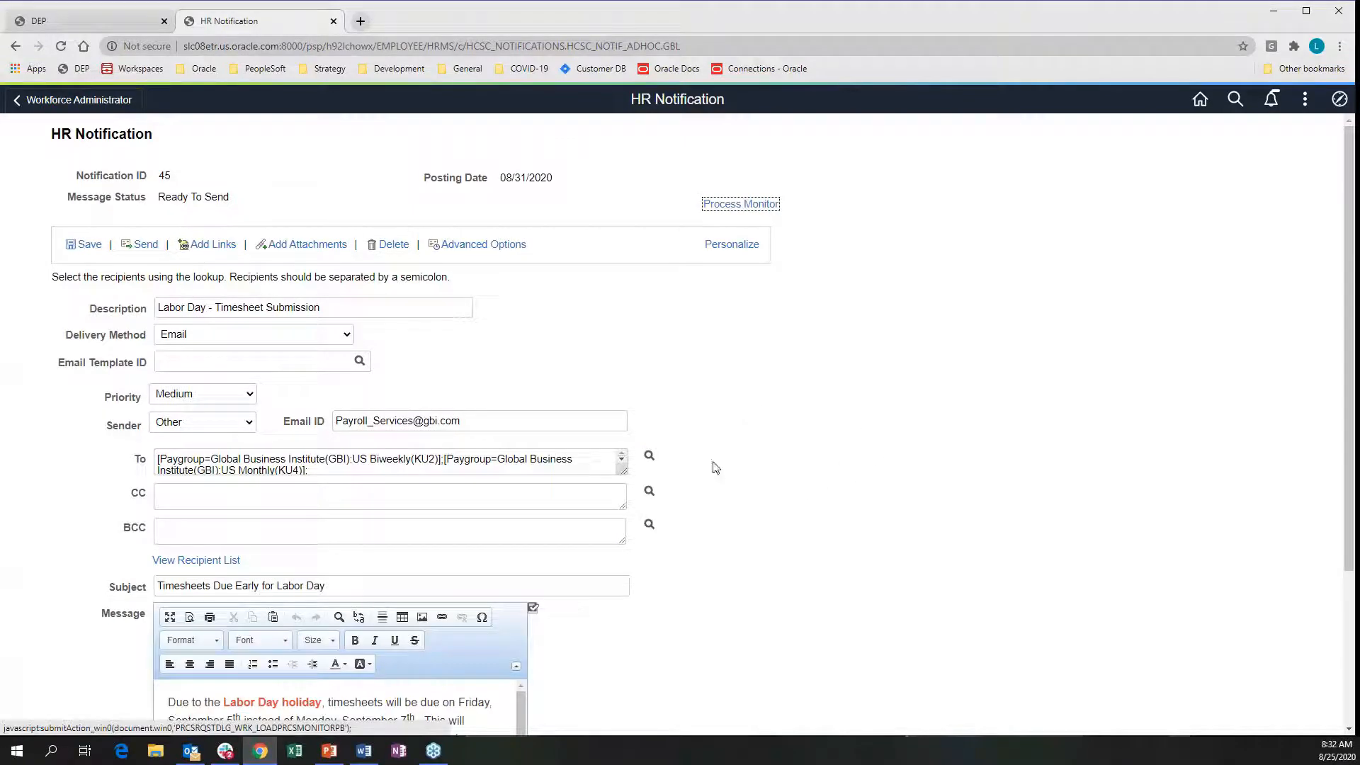
{"action": "scroll", "coordinate": [491, 570], "scroll_direction": "down", "scroll_amount": 3}
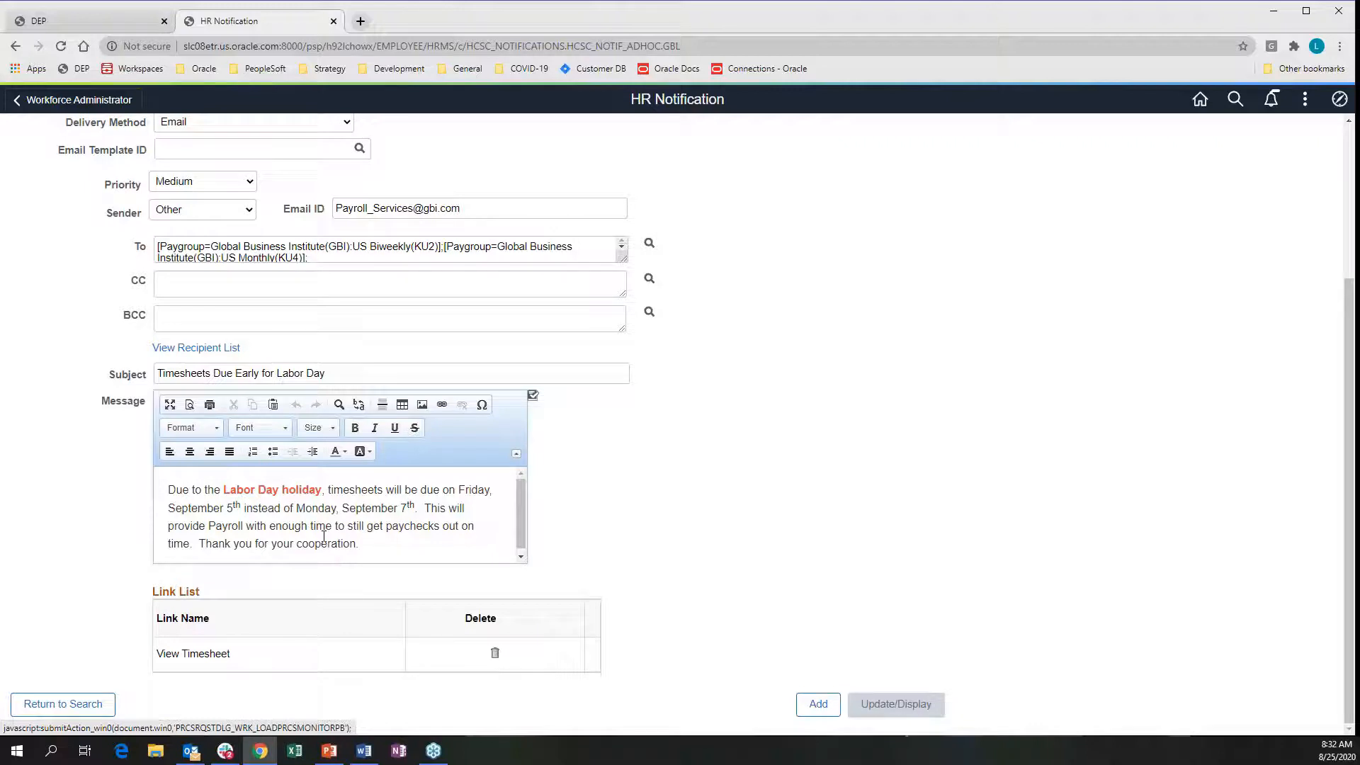
{"action": "scroll", "coordinate": [324, 536], "scroll_direction": "up", "scroll_amount": 3}
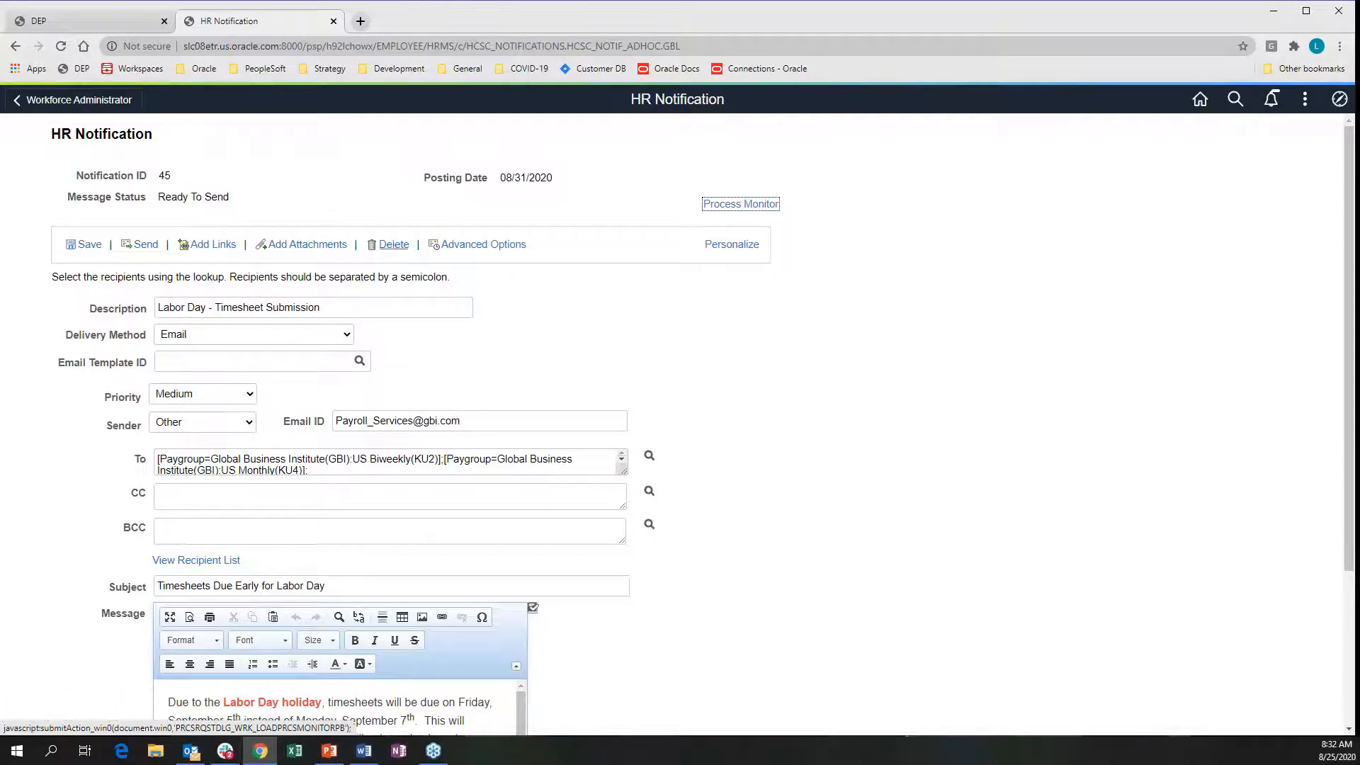
{"action": "left_click", "coordinate": [473, 247]}
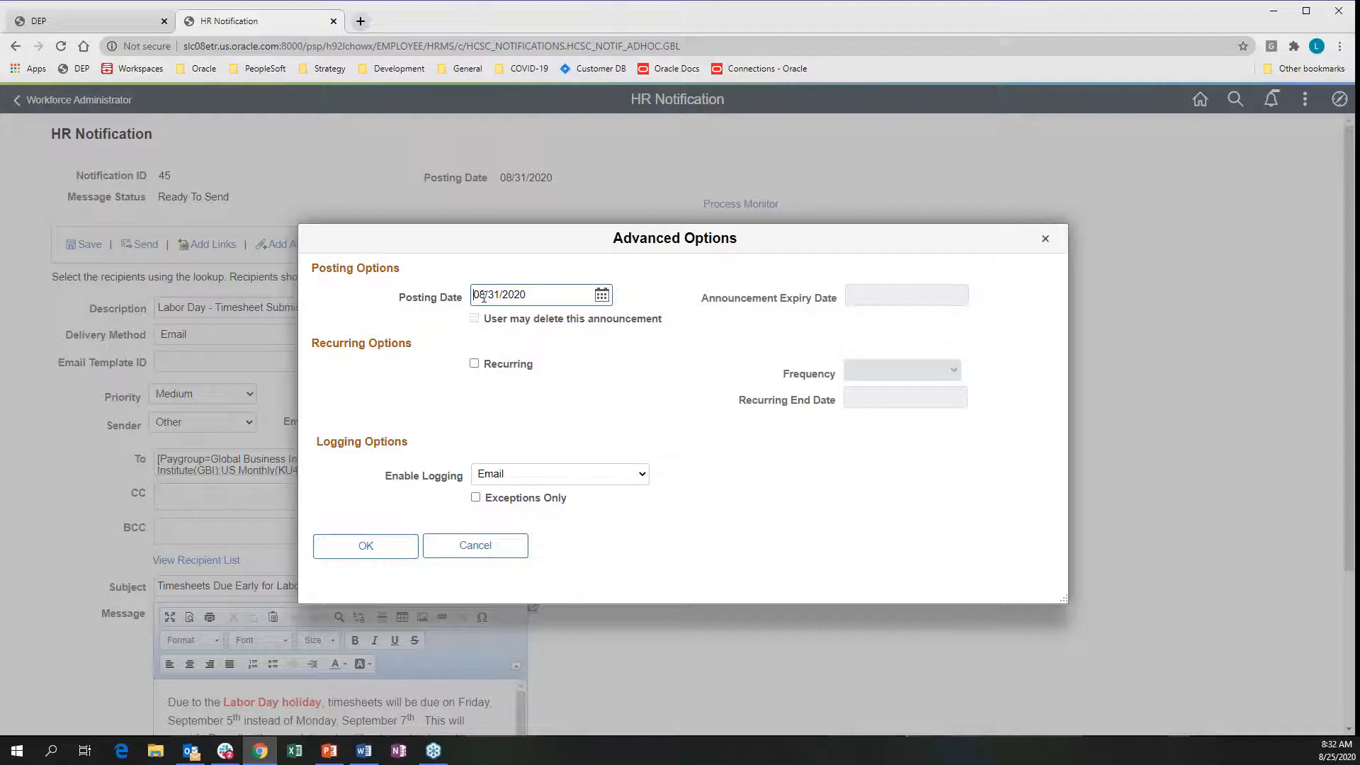
{"action": "left_click", "coordinate": [497, 546]}
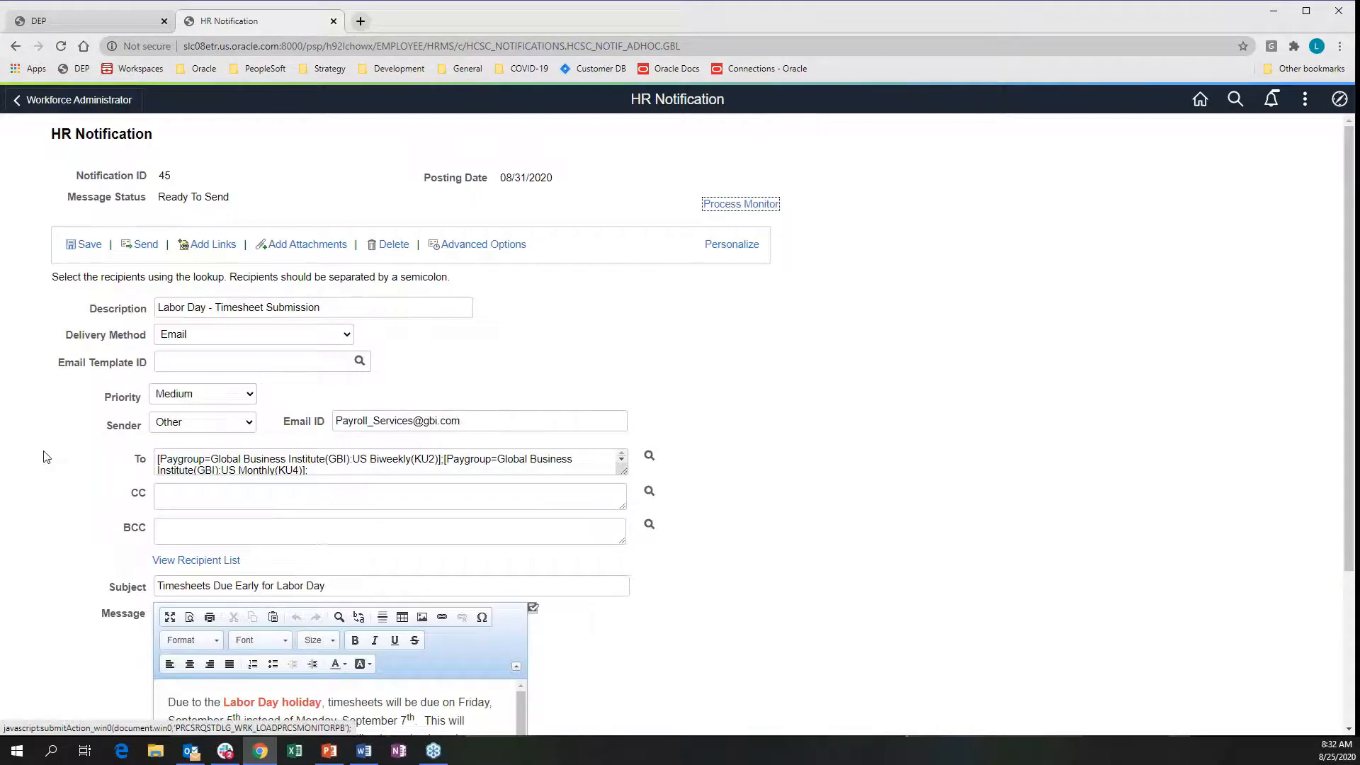
{"action": "scroll", "coordinate": [12, 489], "scroll_direction": "down", "scroll_amount": 3}
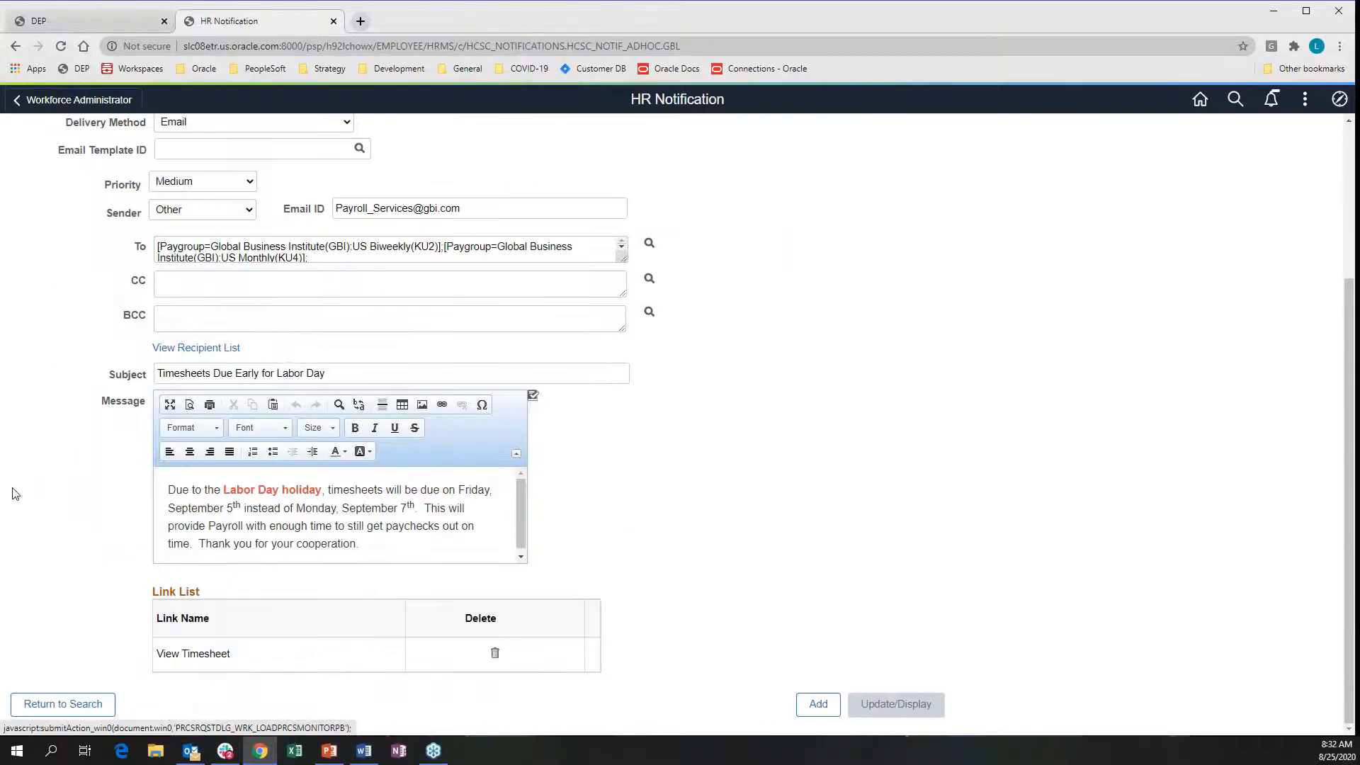
{"action": "left_click", "coordinate": [76, 704]}
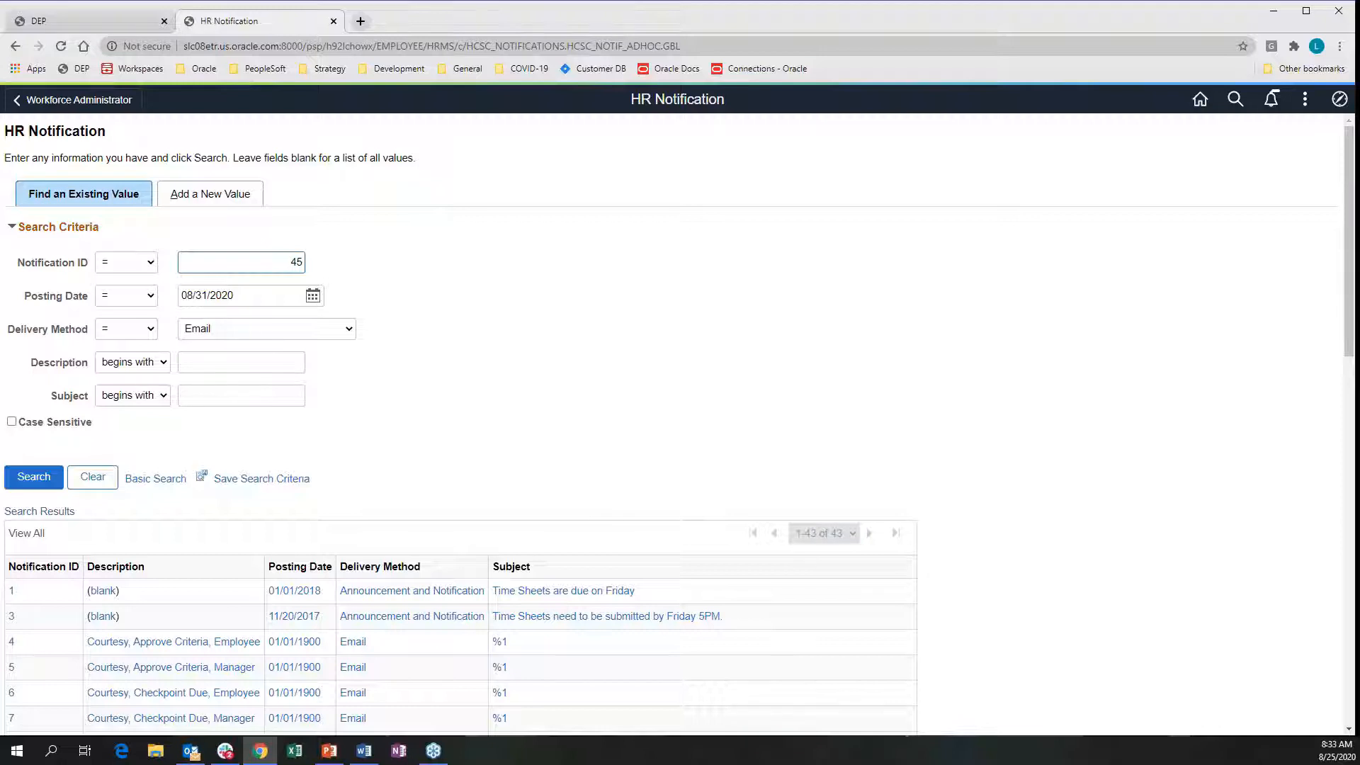
Switch over to the Word document with Alt+Tab
{"action": "key", "text": "alt+Tab"}
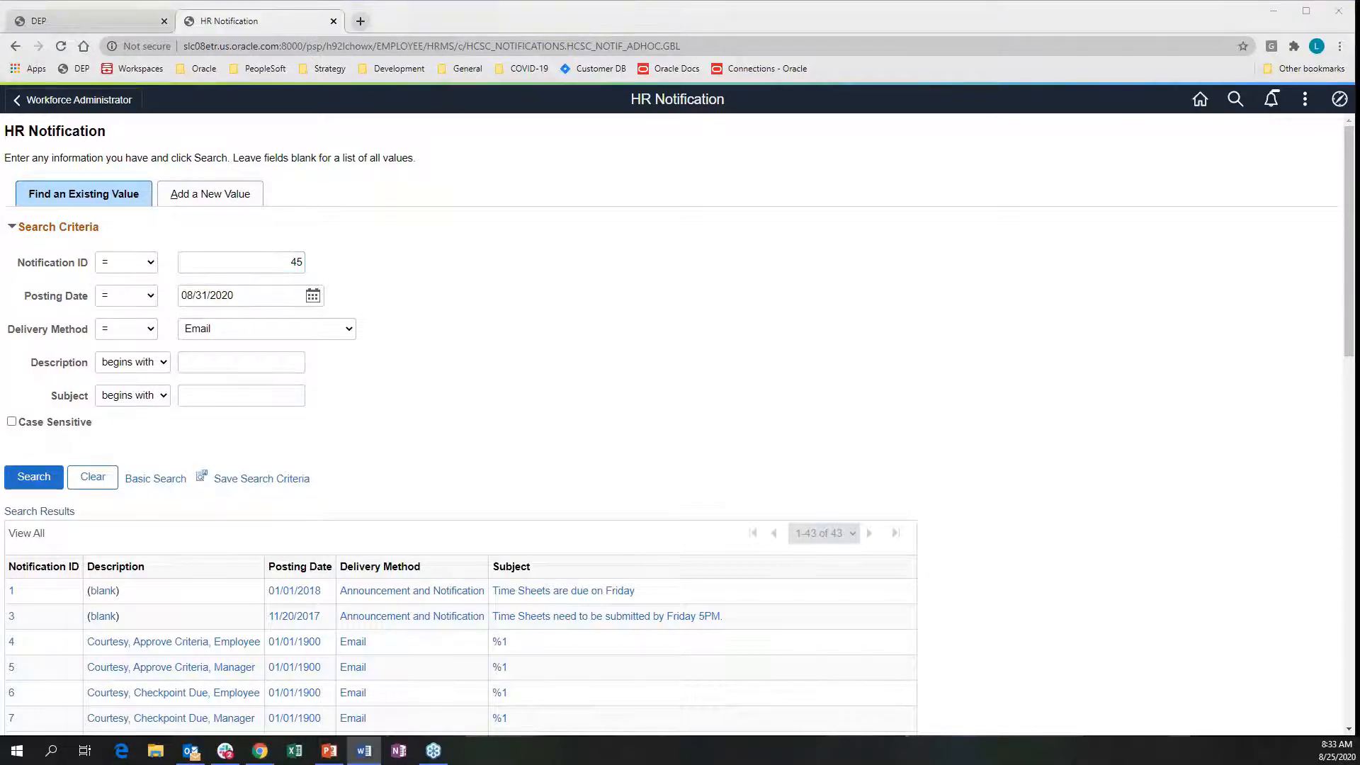
Navigate the NavBar to Set Up HCM > Common Definitions > HR Notification
{"action": "left_click", "coordinate": [1339, 99]}
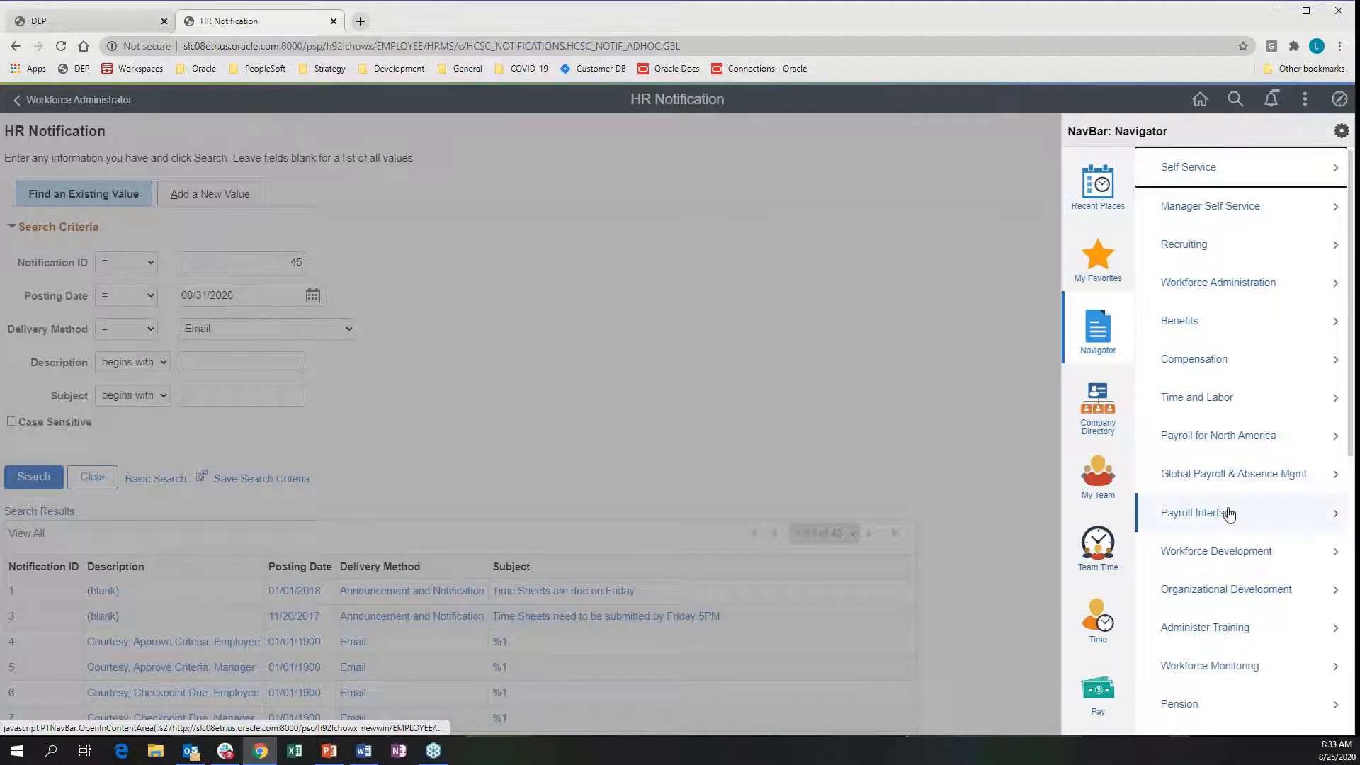
{"action": "scroll", "coordinate": [1229, 515], "scroll_direction": "down", "scroll_amount": 5}
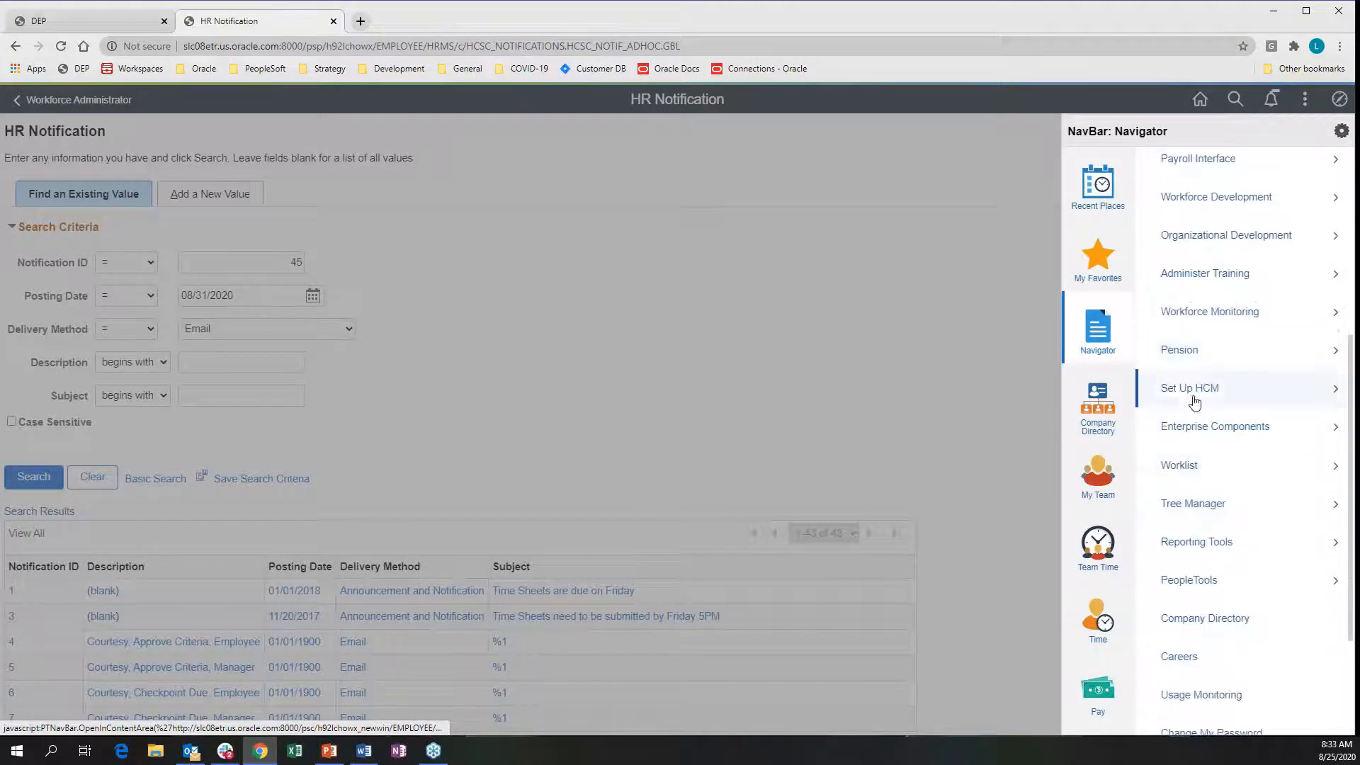
{"action": "left_click", "coordinate": [1190, 390]}
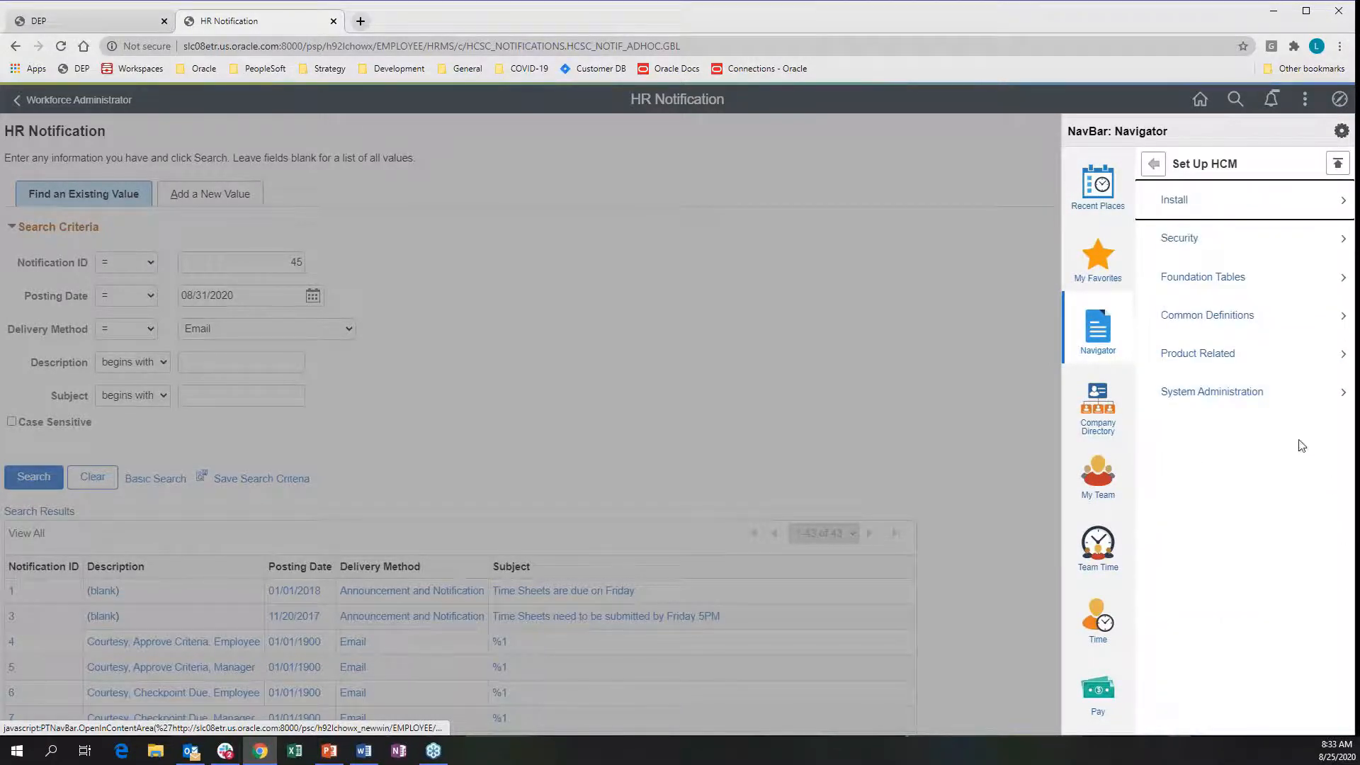
{"action": "left_click", "coordinate": [1213, 309]}
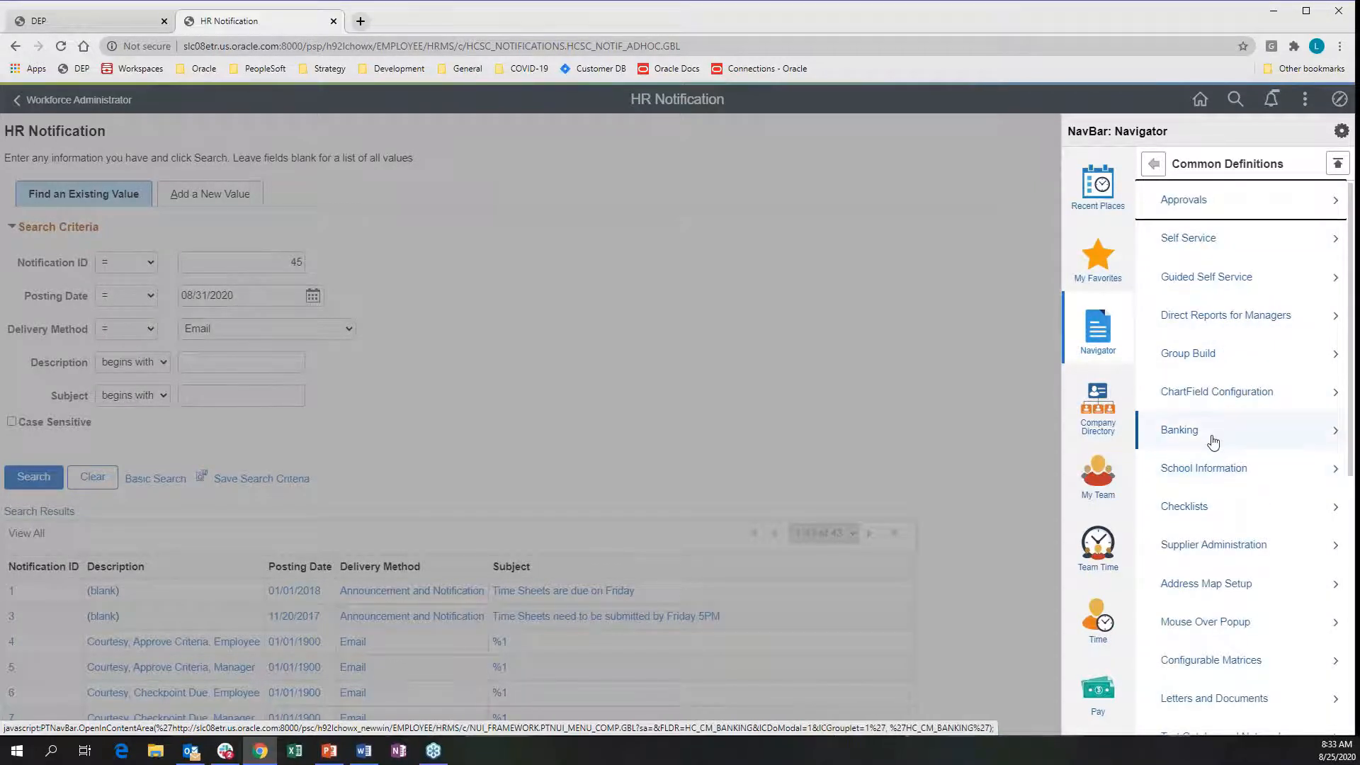
{"action": "scroll", "coordinate": [1213, 441], "scroll_direction": "down", "scroll_amount": 7}
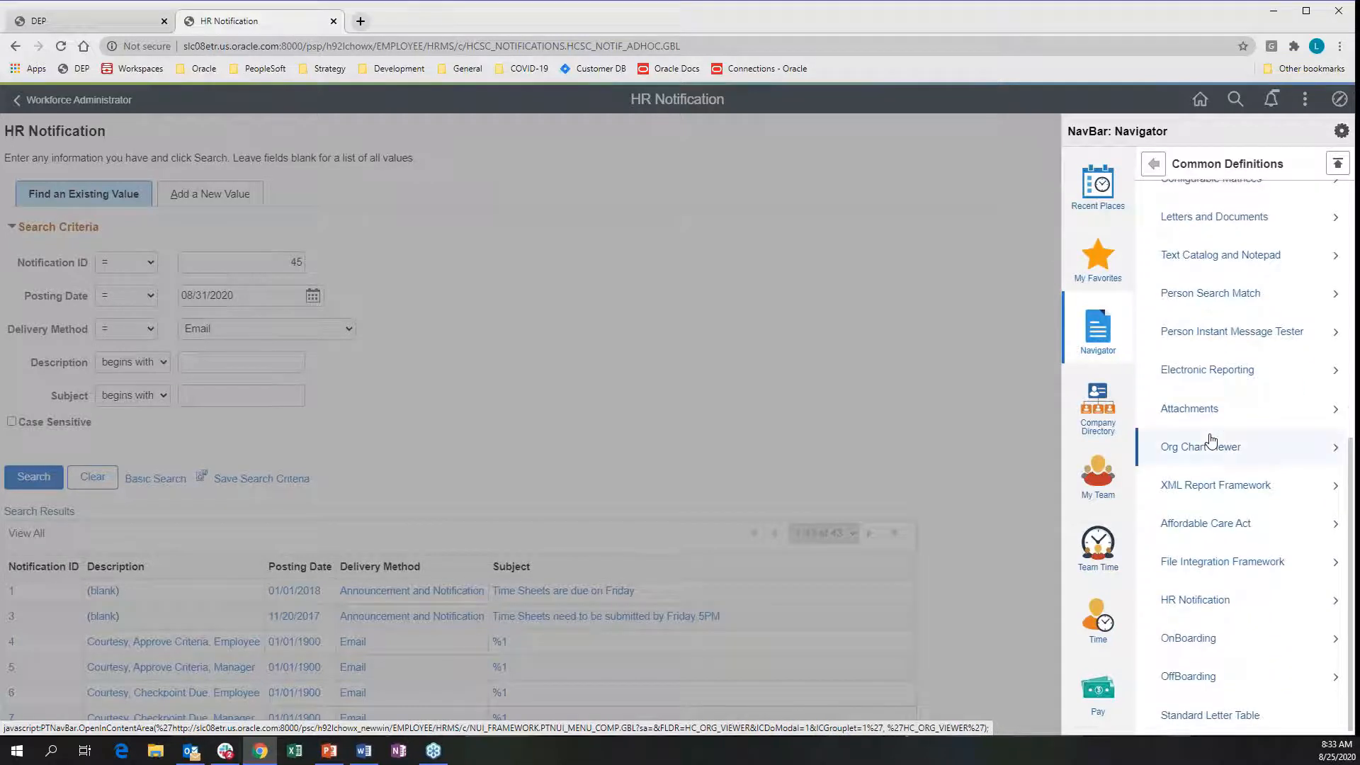
{"action": "left_click", "coordinate": [1194, 602]}
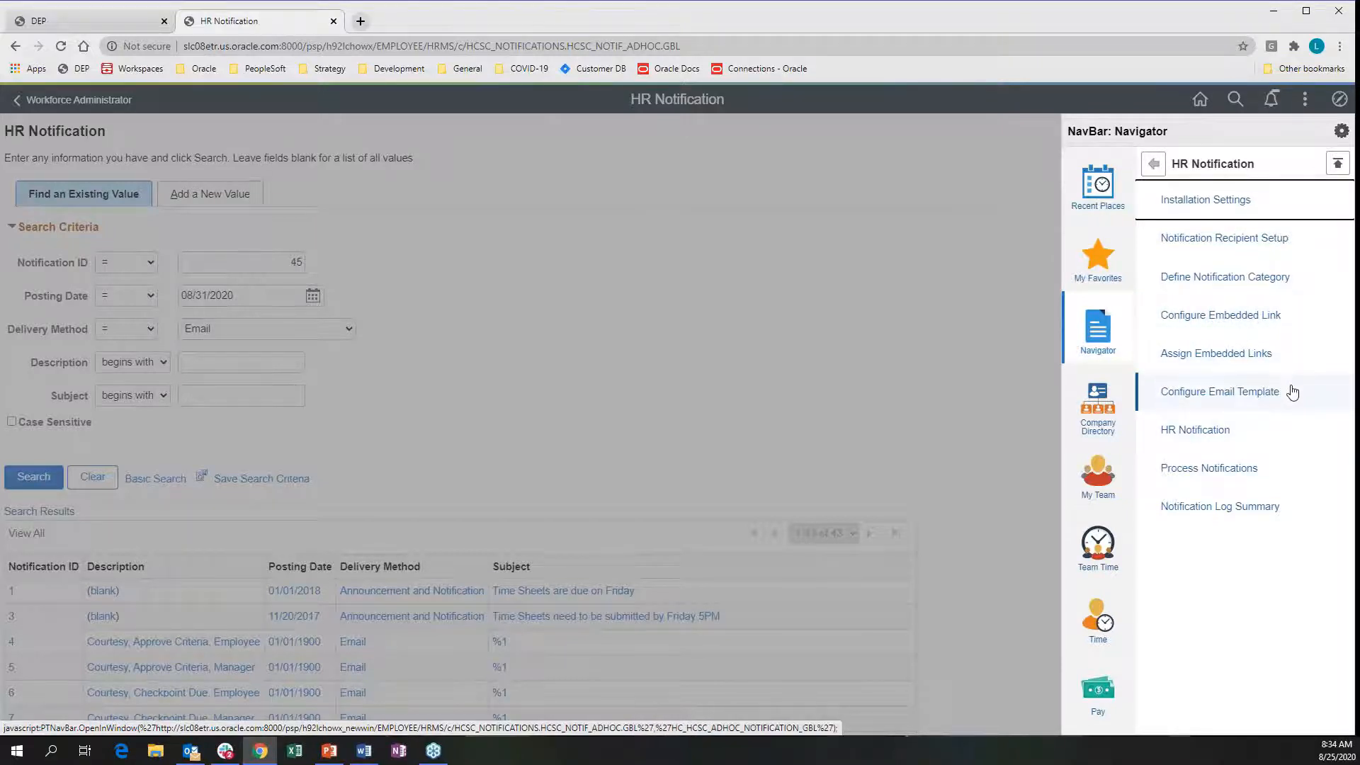
Open Installation Settings and keep the HR Administrator access code at Read/Update
{"action": "left_click", "coordinate": [1207, 203]}
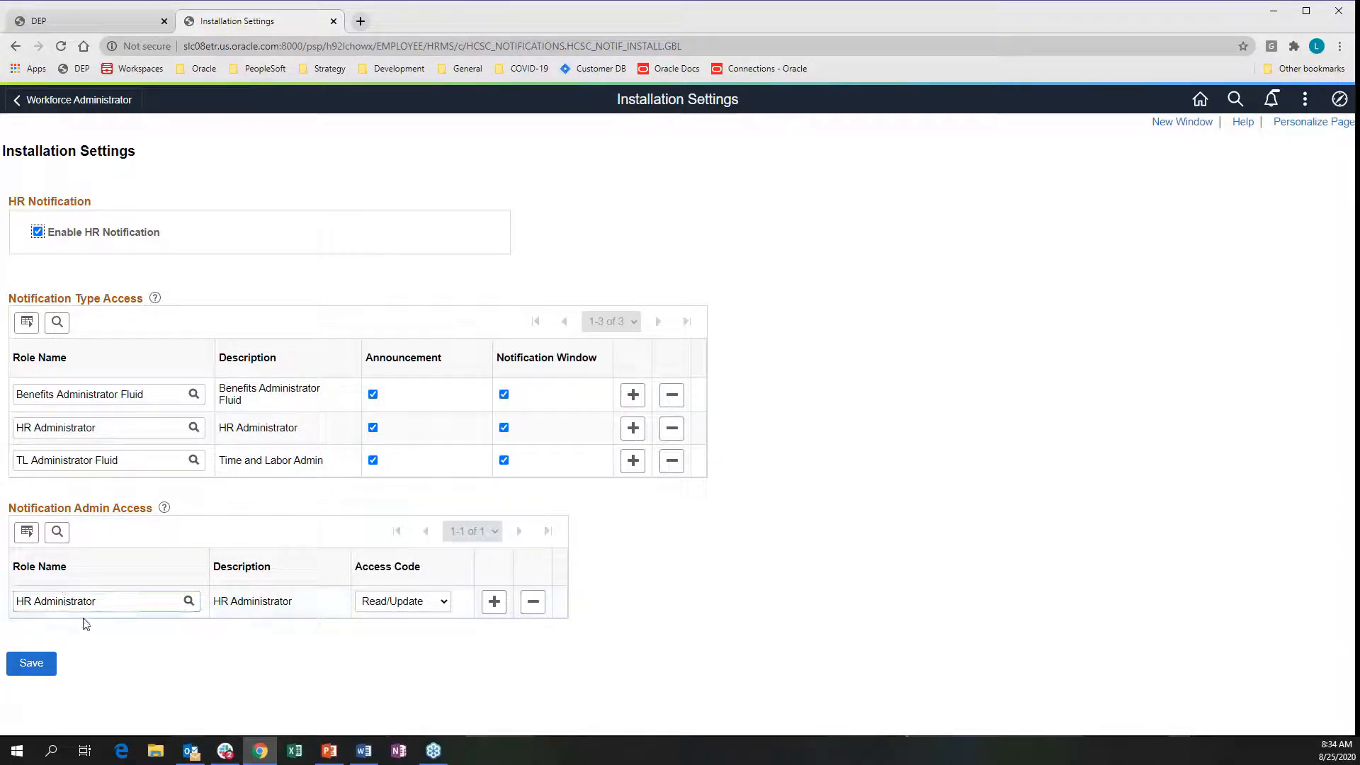
{"action": "left_click", "coordinate": [51, 604]}
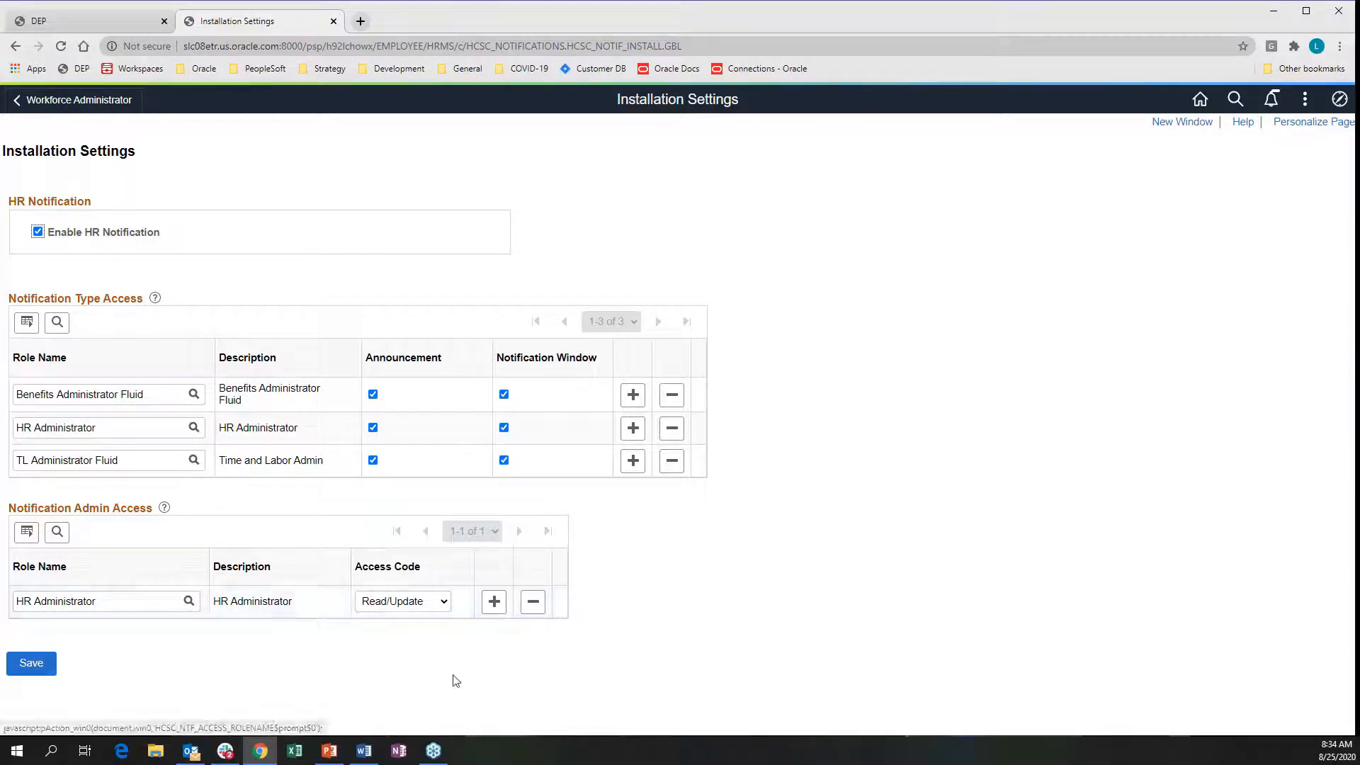
{"action": "left_click", "coordinate": [444, 604]}
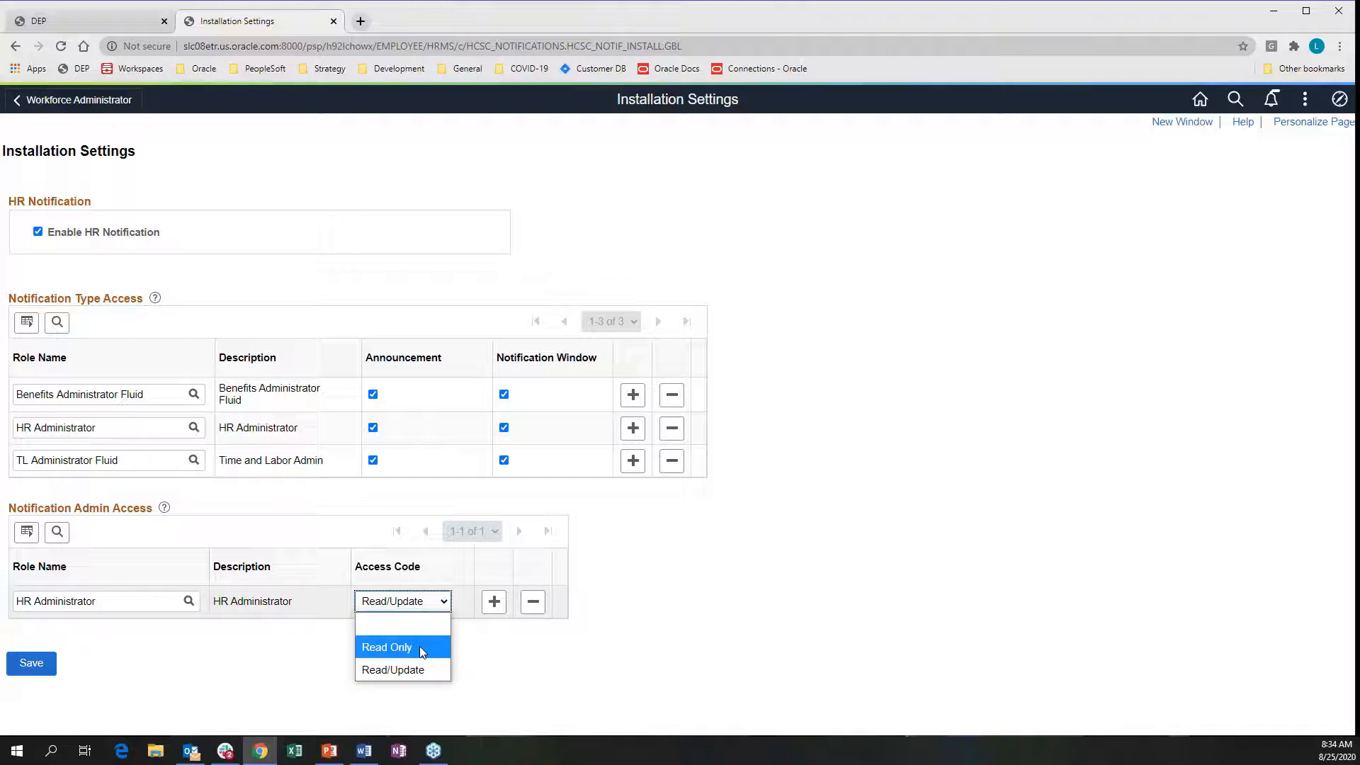
{"action": "left_click", "coordinate": [388, 670]}
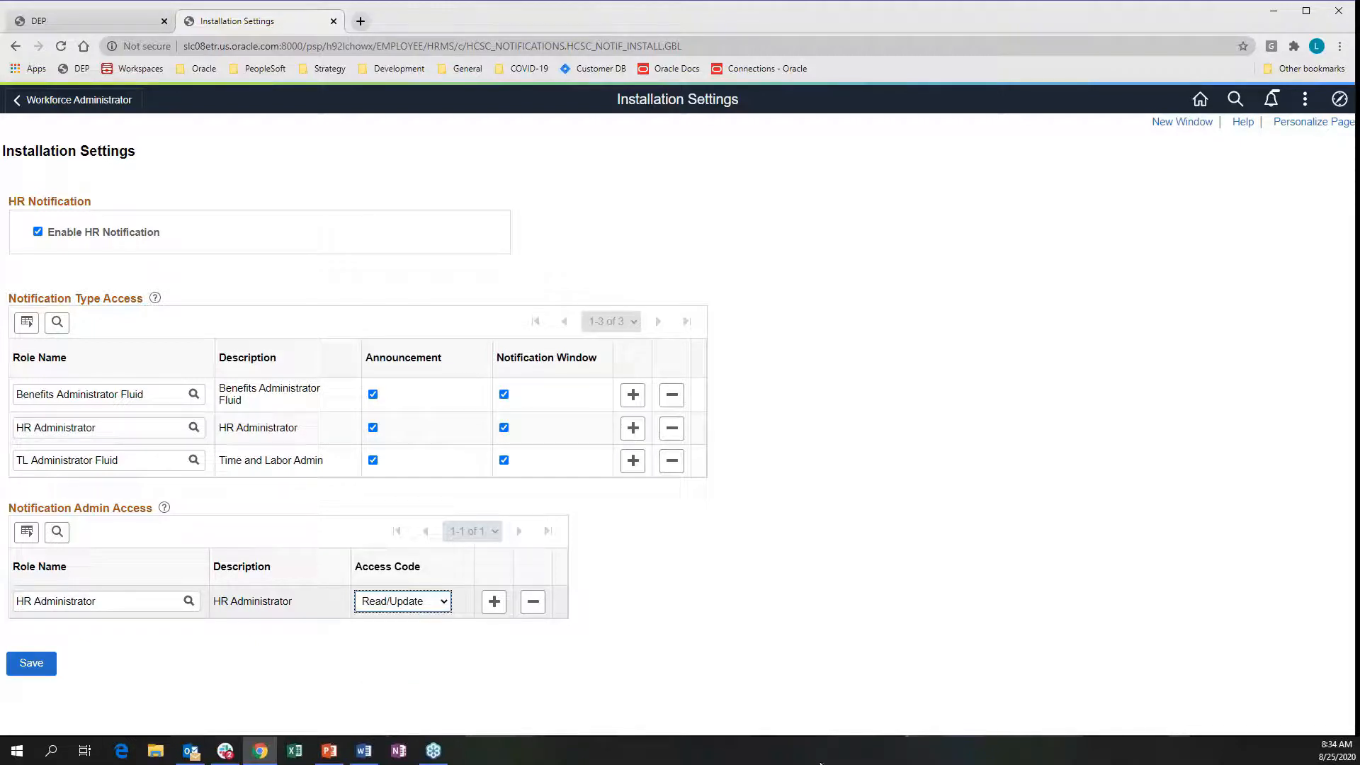
{"action": "left_click", "coordinate": [188, 650]}
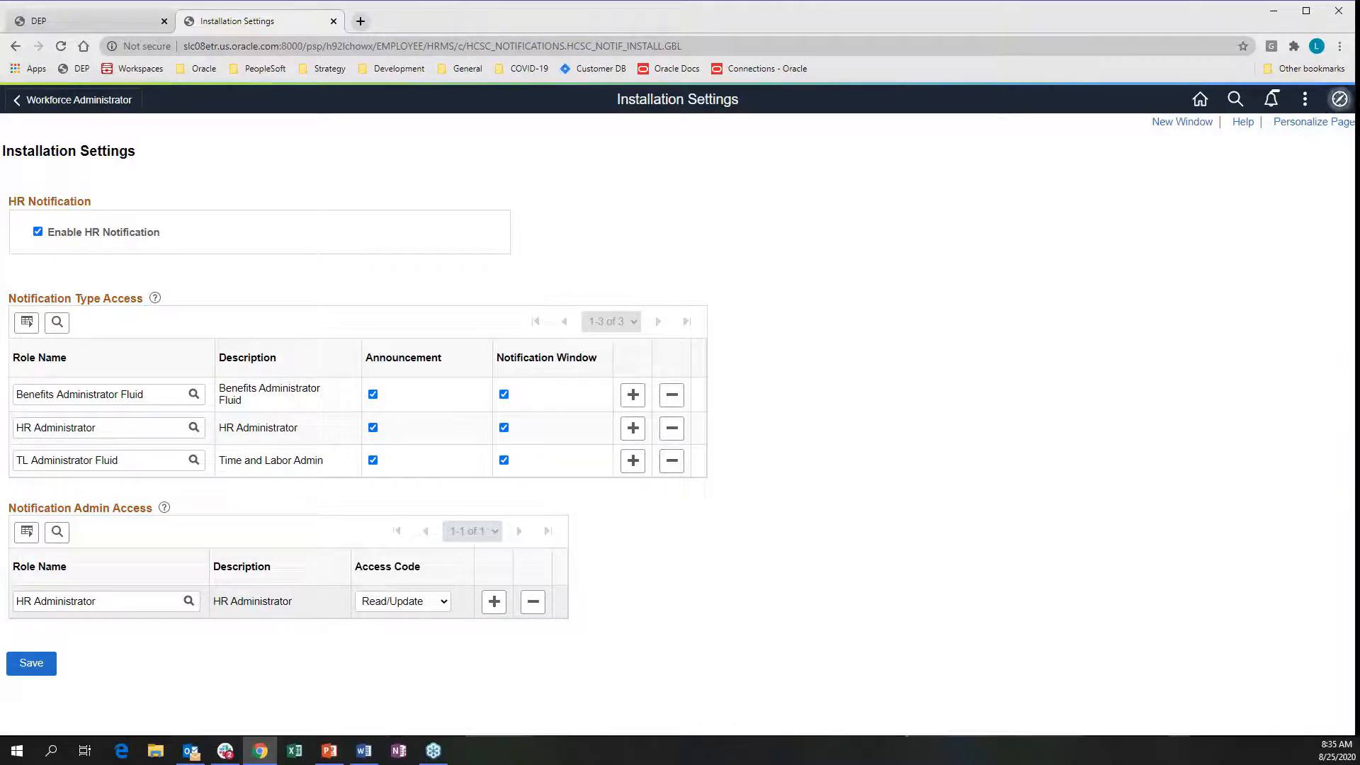
Open Notification Recipient Setup and search with blank criteria to list all 18 recipient types
{"action": "left_click", "coordinate": [1338, 99]}
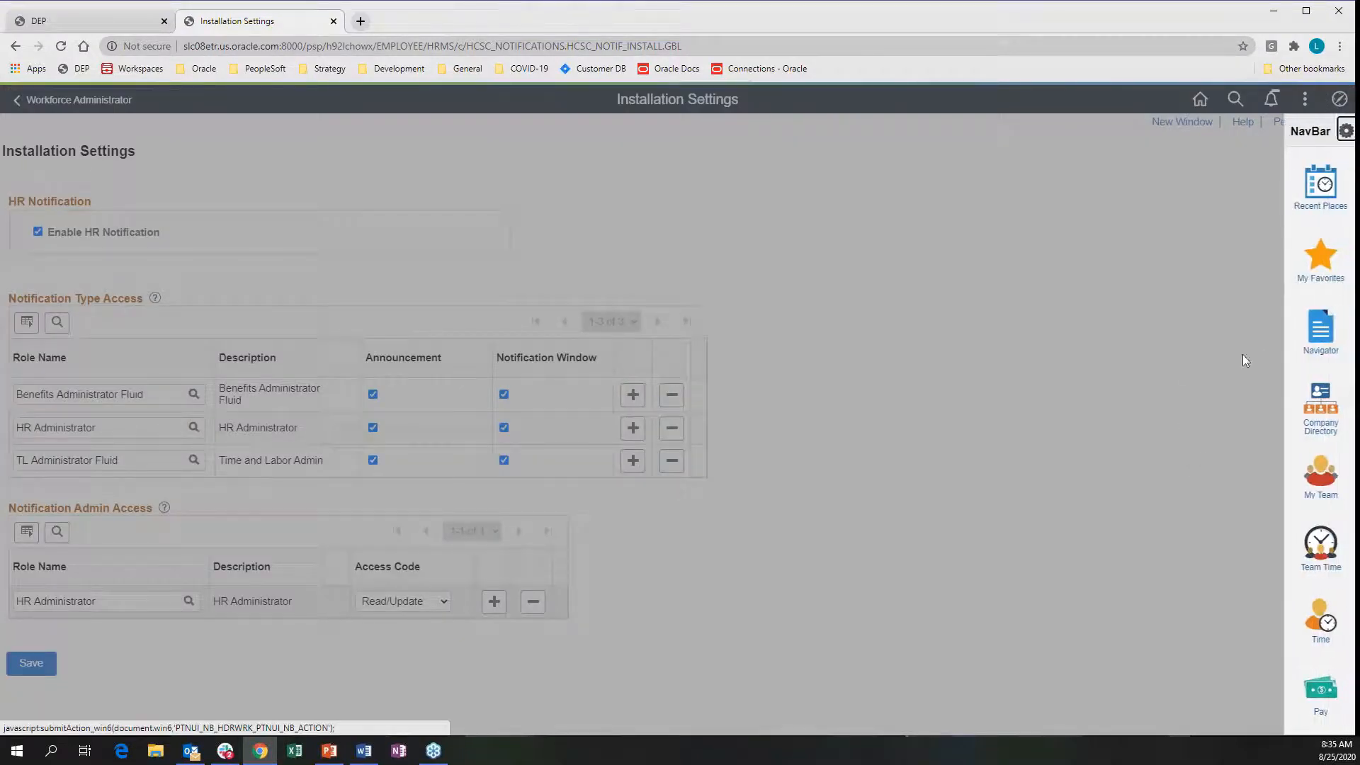
{"action": "left_click", "coordinate": [1313, 332]}
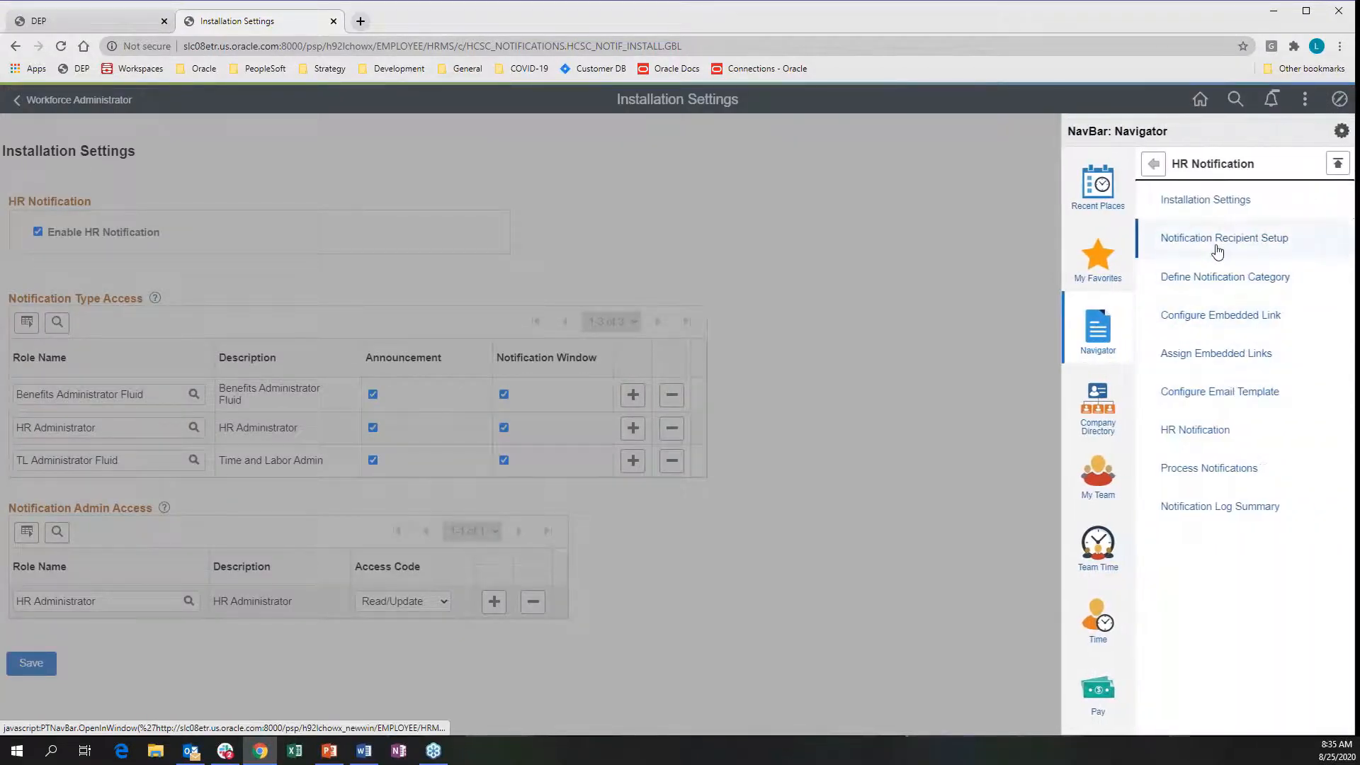
{"action": "left_click", "coordinate": [1215, 240]}
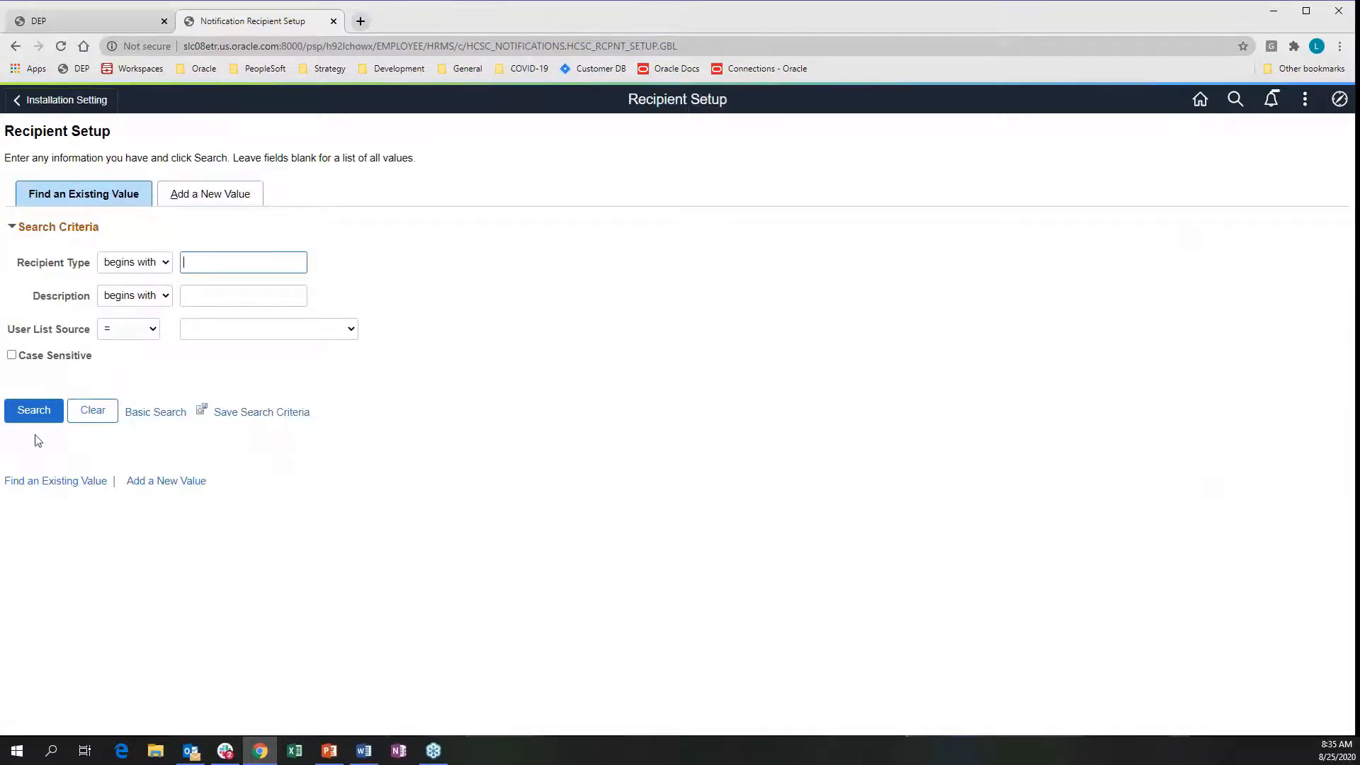
{"action": "left_click", "coordinate": [36, 413]}
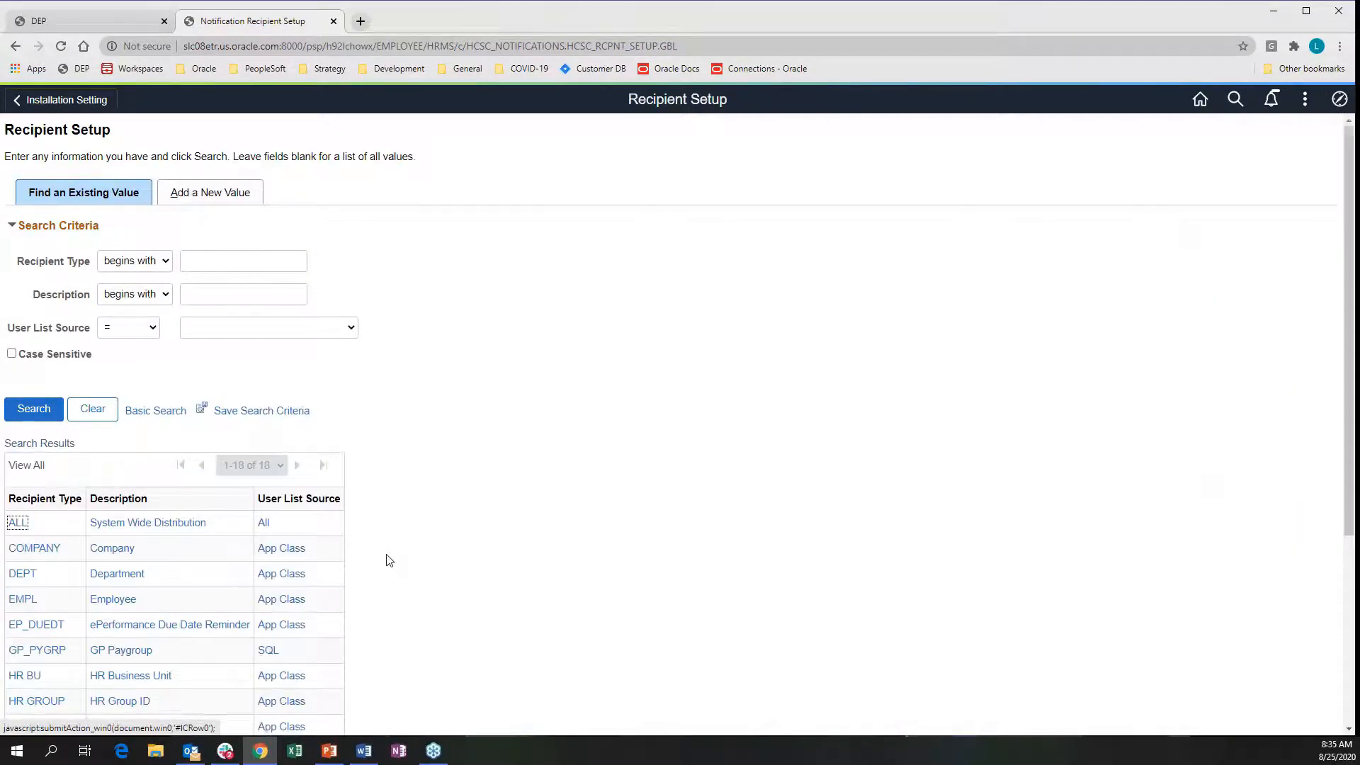
{"action": "scroll", "coordinate": [389, 560], "scroll_direction": "down", "scroll_amount": 4}
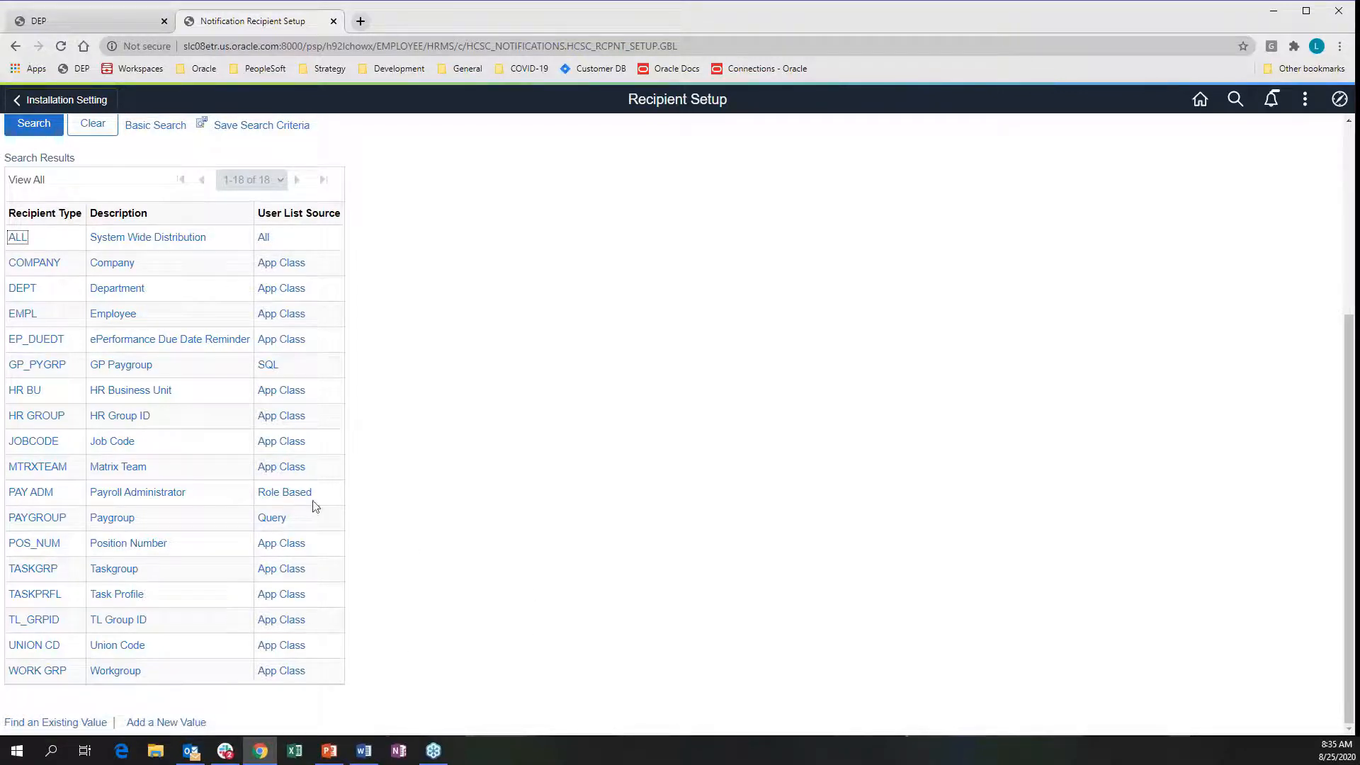
Open the PAY ADM recipient type, keep Sample Data as its data type, and continue
{"action": "left_click", "coordinate": [285, 493]}
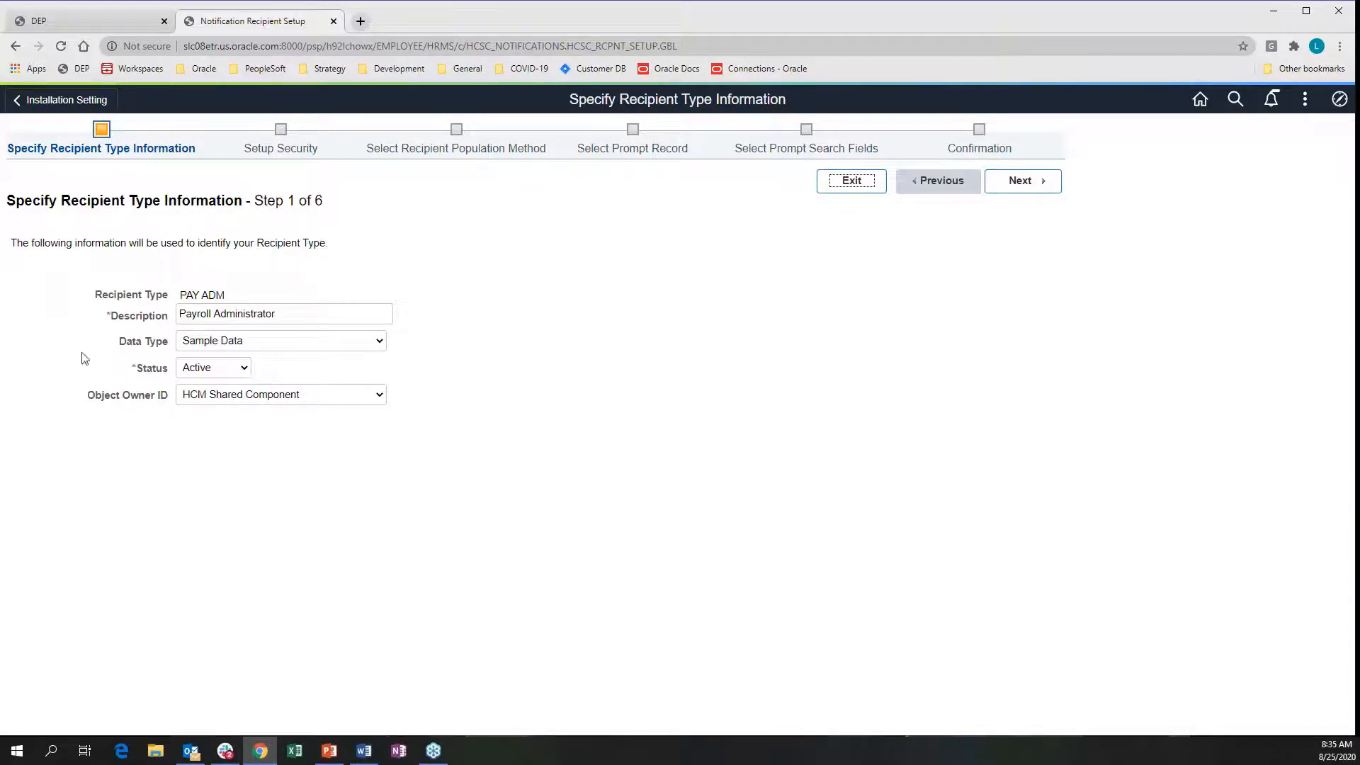
{"action": "left_click", "coordinate": [380, 343]}
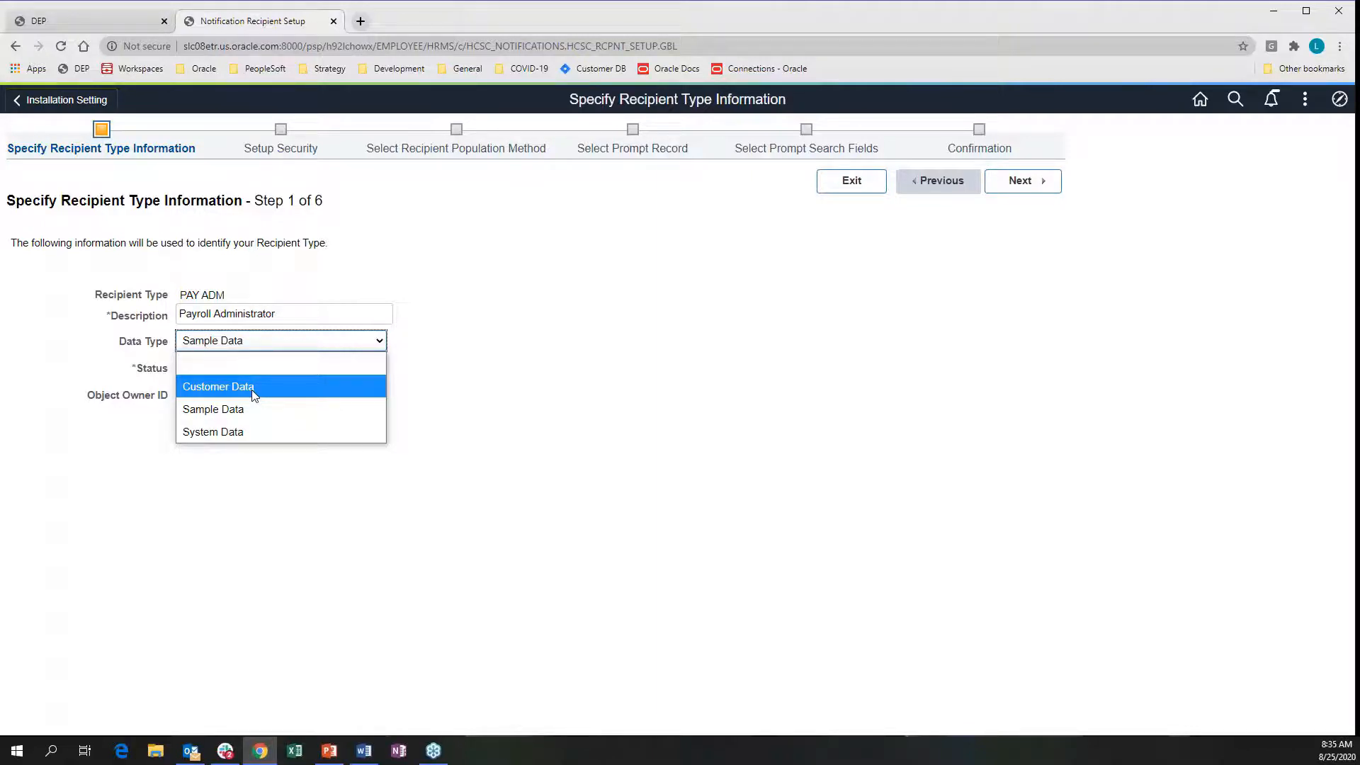
{"action": "left_click", "coordinate": [434, 347]}
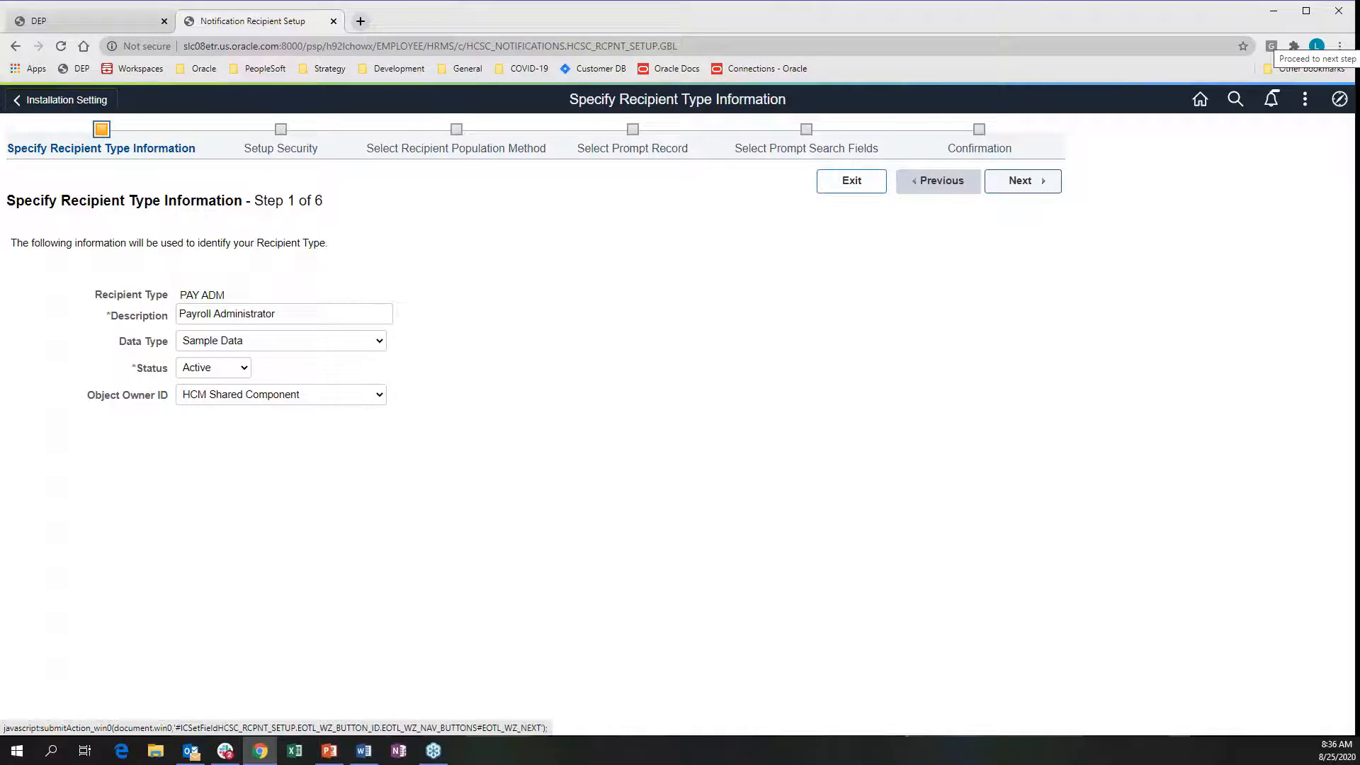
{"action": "left_click", "coordinate": [1020, 180]}
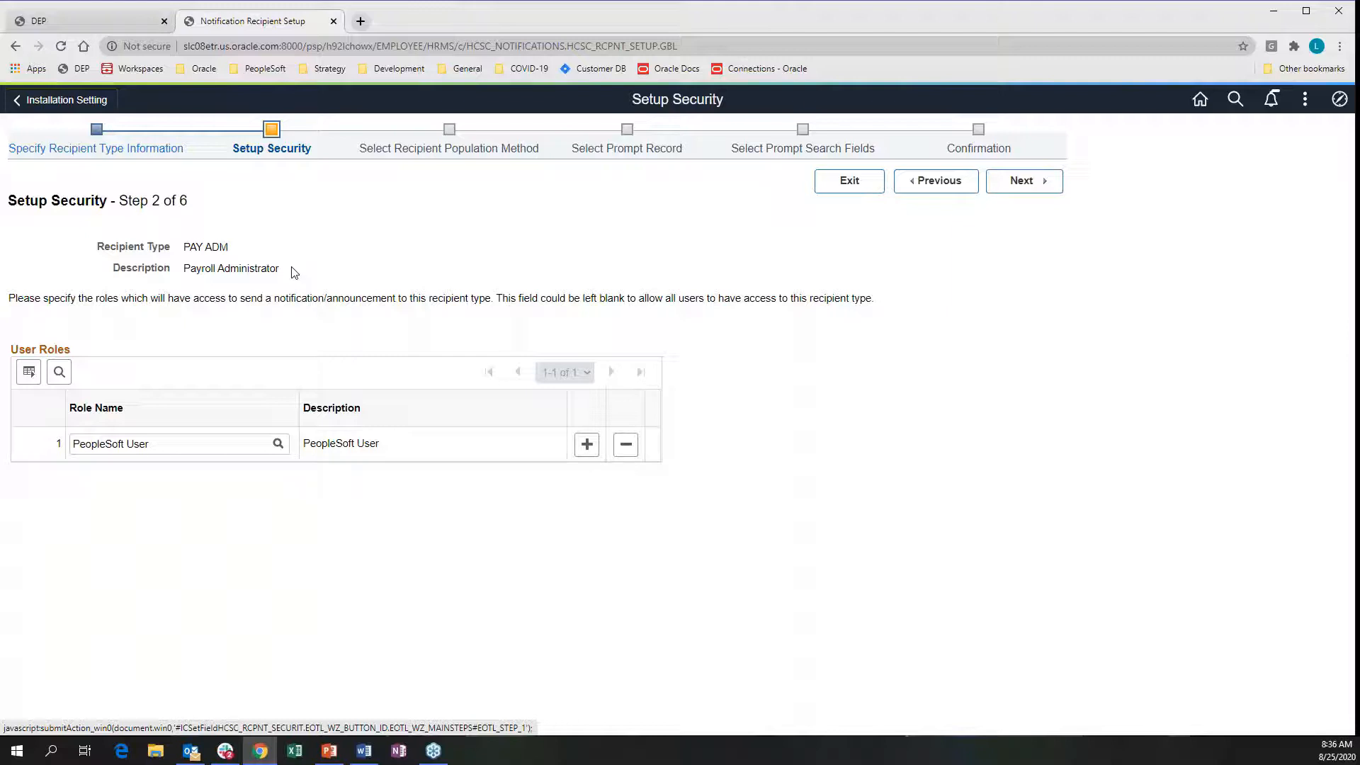
Keep the PeopleSoft User role and Role Based source with the Payroll Administrator role
{"action": "left_click", "coordinate": [70, 444]}
{"action": "left_click", "coordinate": [1022, 181]}
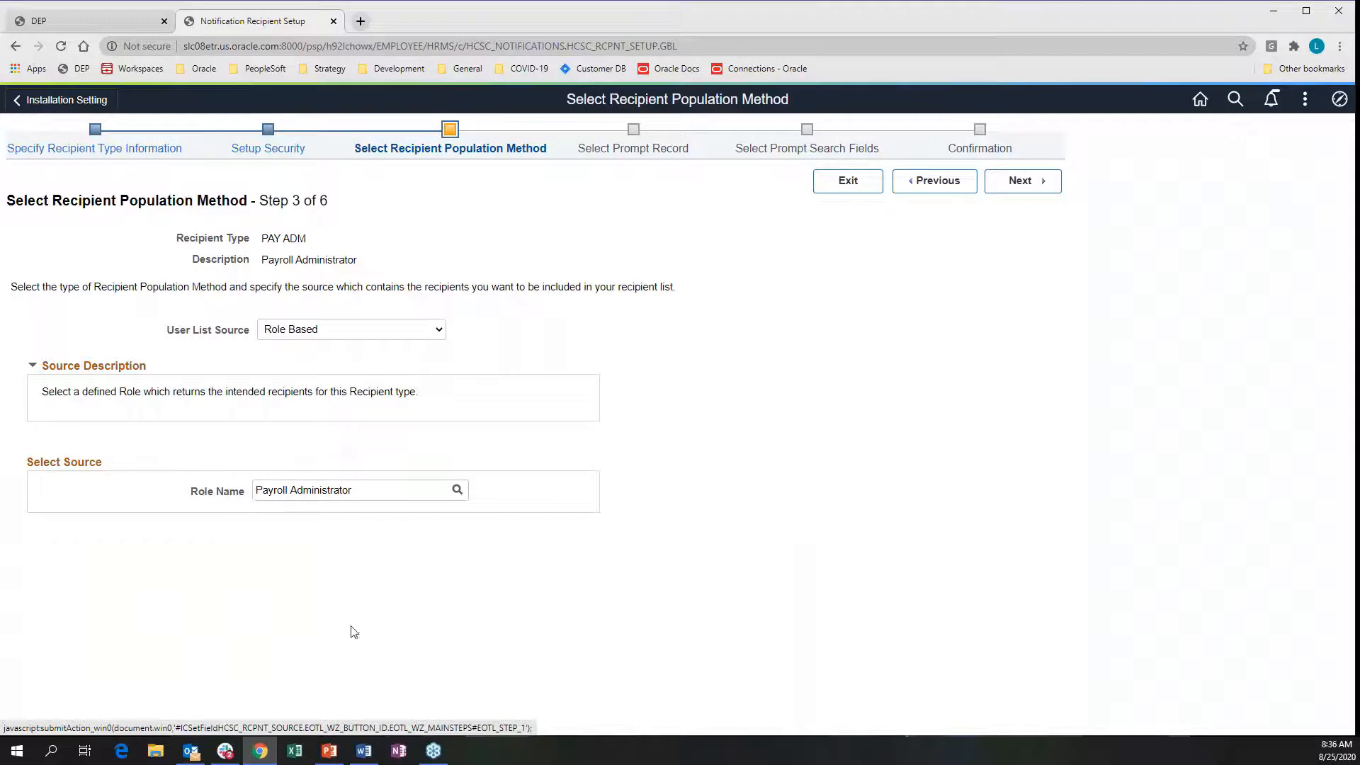
{"action": "left_click", "coordinate": [440, 330]}
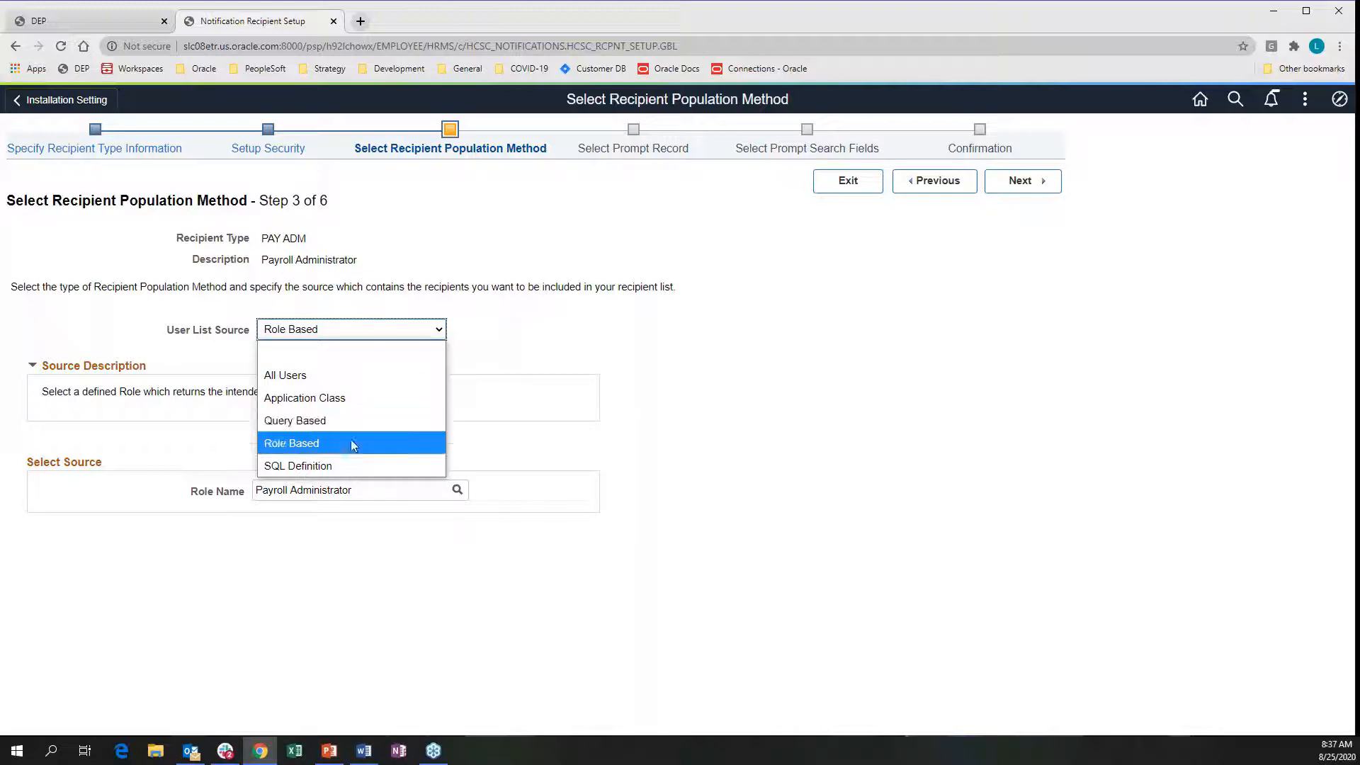
{"action": "left_click", "coordinate": [441, 332]}
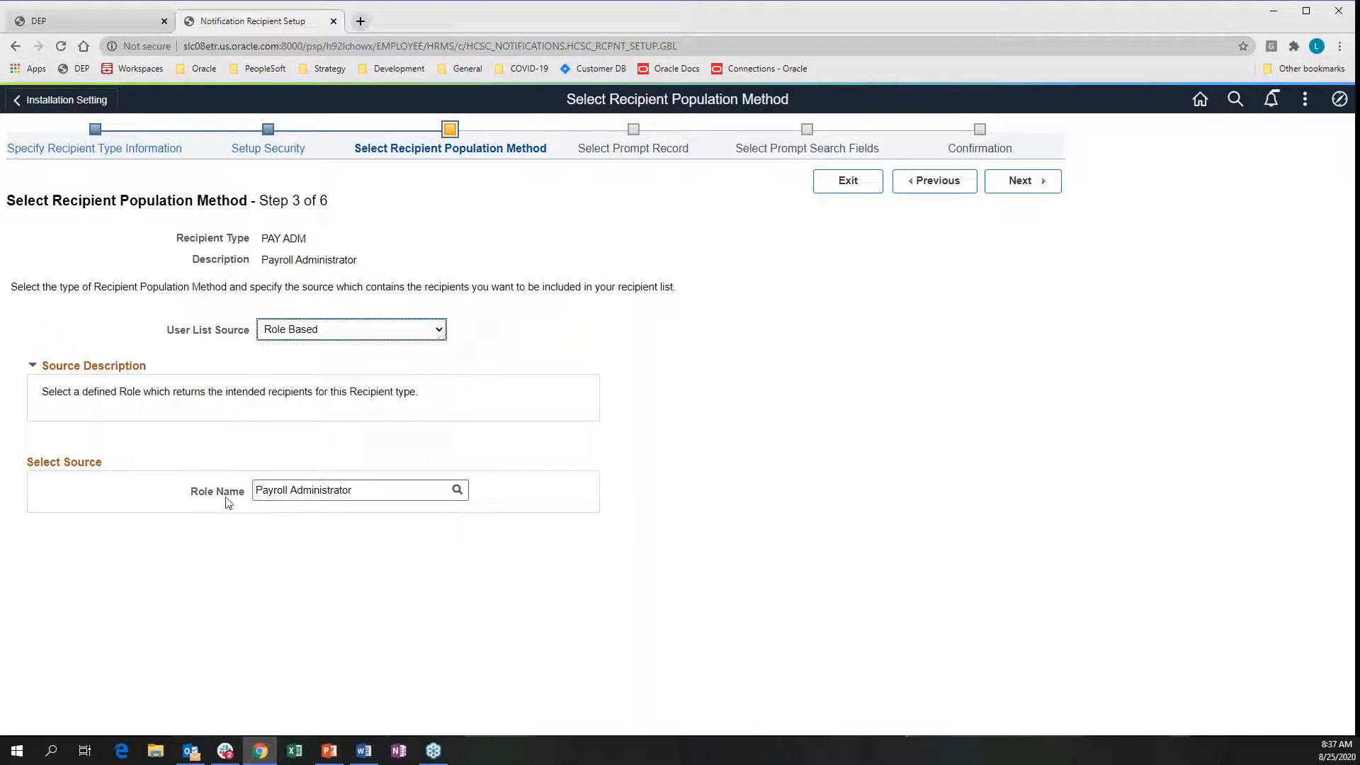
{"action": "left_click", "coordinate": [364, 495]}
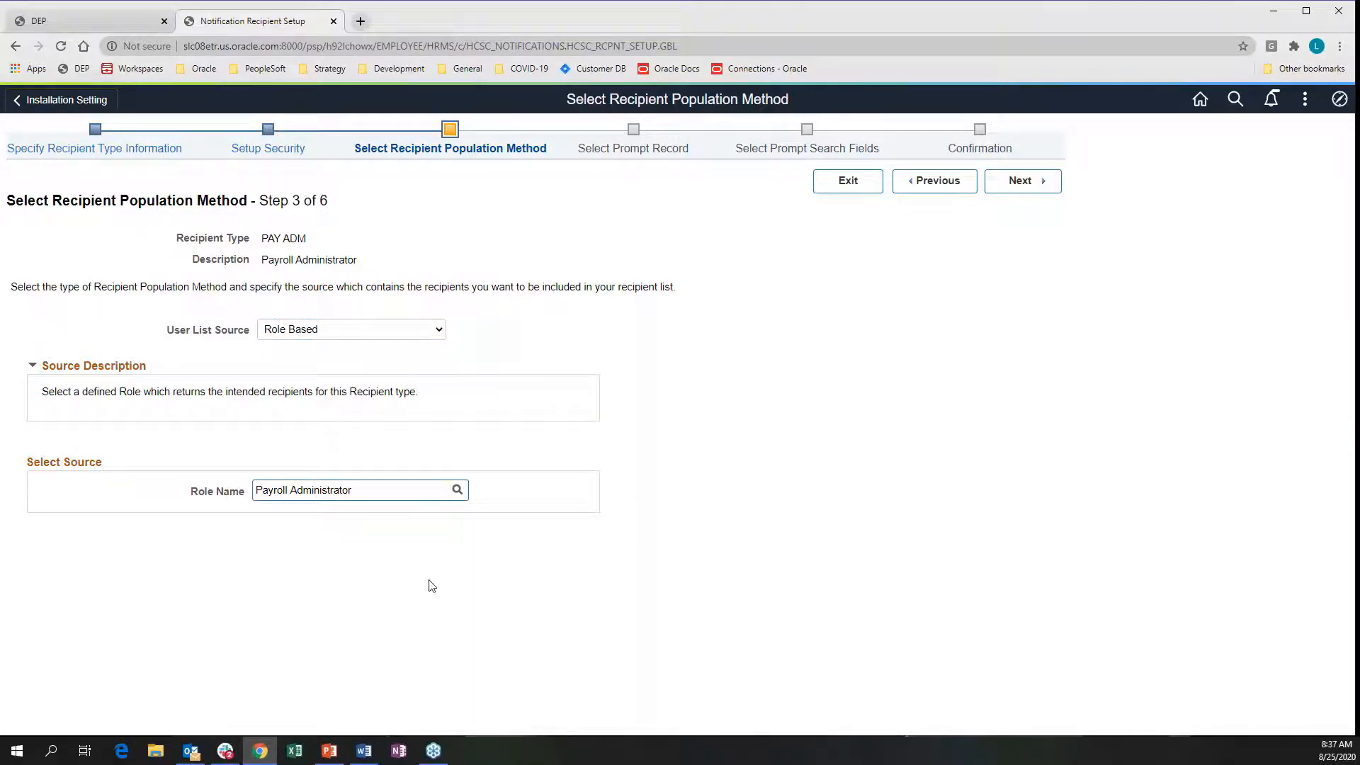
{"action": "left_click", "coordinate": [1020, 182]}
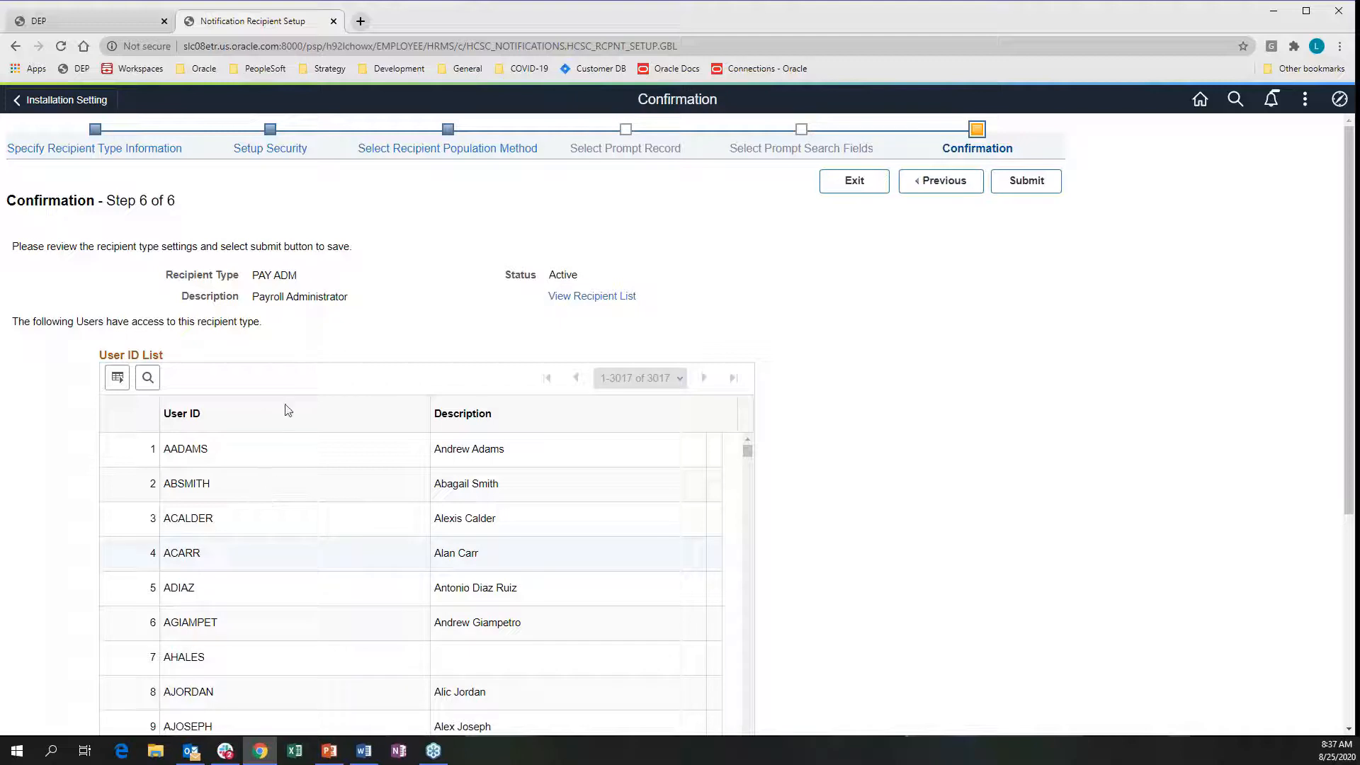
Review the PAY ADM recipient list on Confirmation, close it, and exit the wizard
{"action": "left_click", "coordinate": [587, 300]}
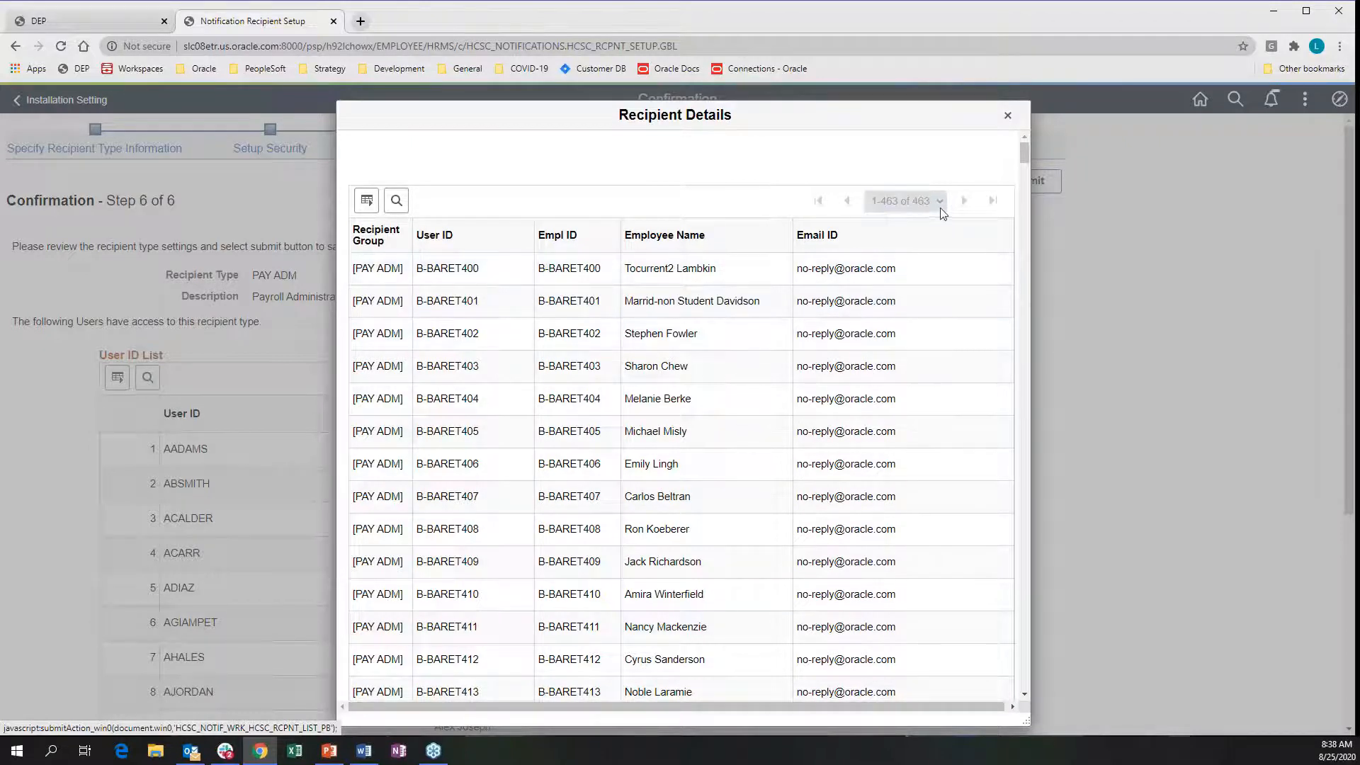
{"action": "left_click", "coordinate": [1005, 118]}
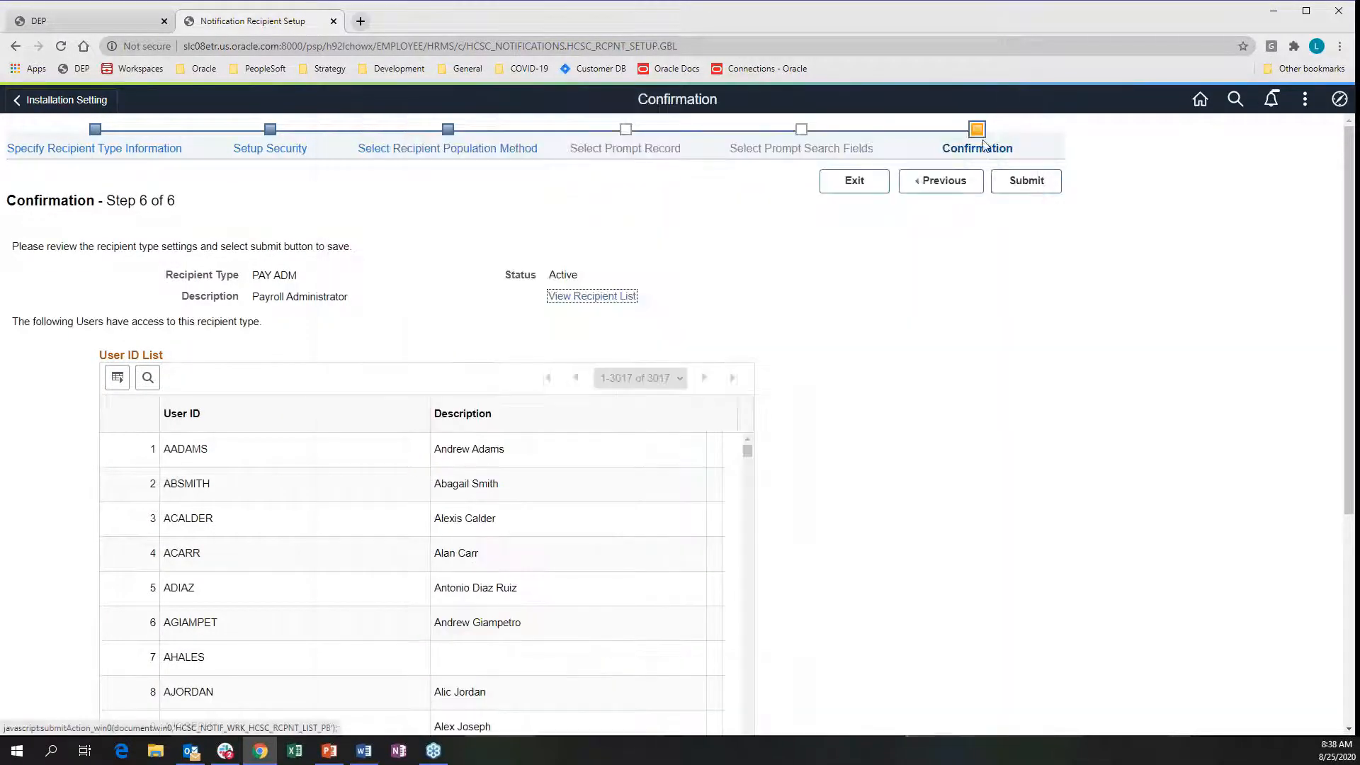
{"action": "left_click", "coordinate": [858, 183]}
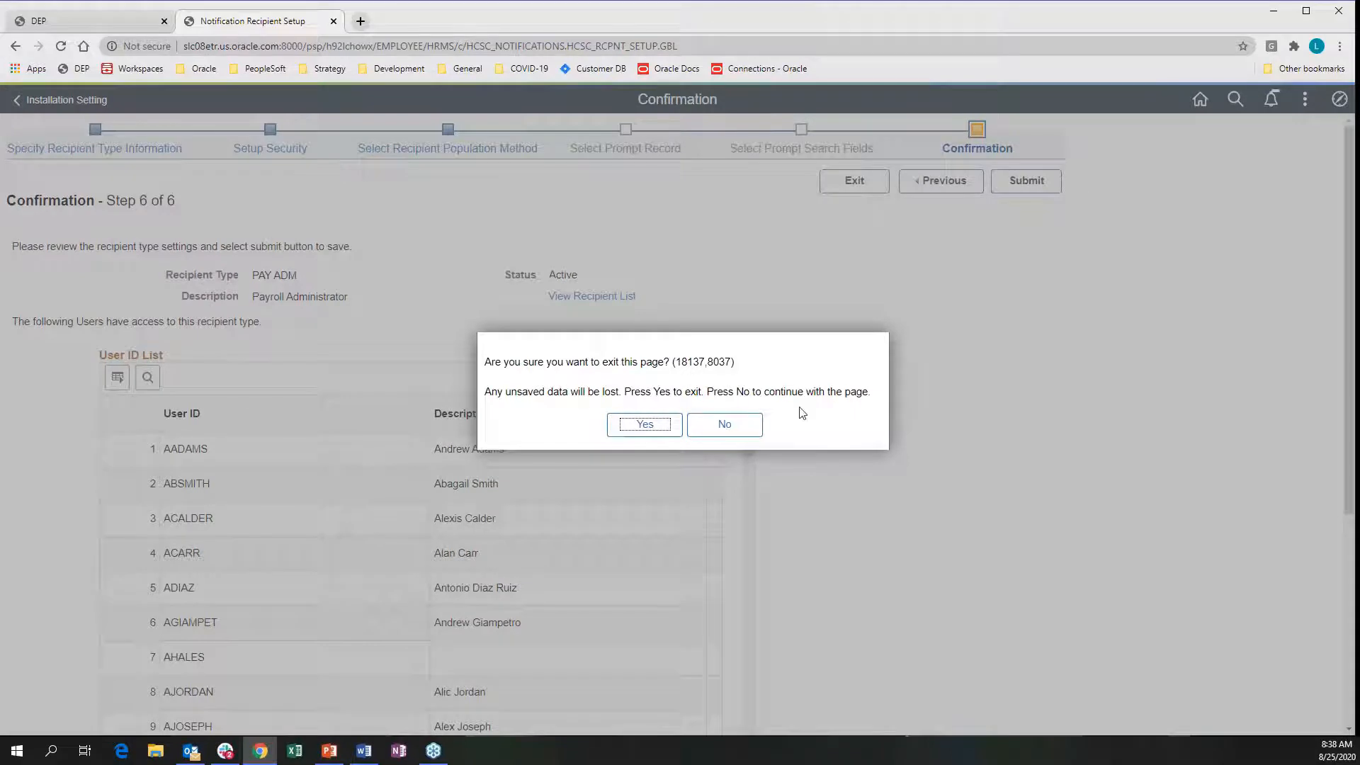
Confirm leaving PAY ADM and search recipient types filtered to Query Based user list source
{"action": "left_click", "coordinate": [658, 431]}
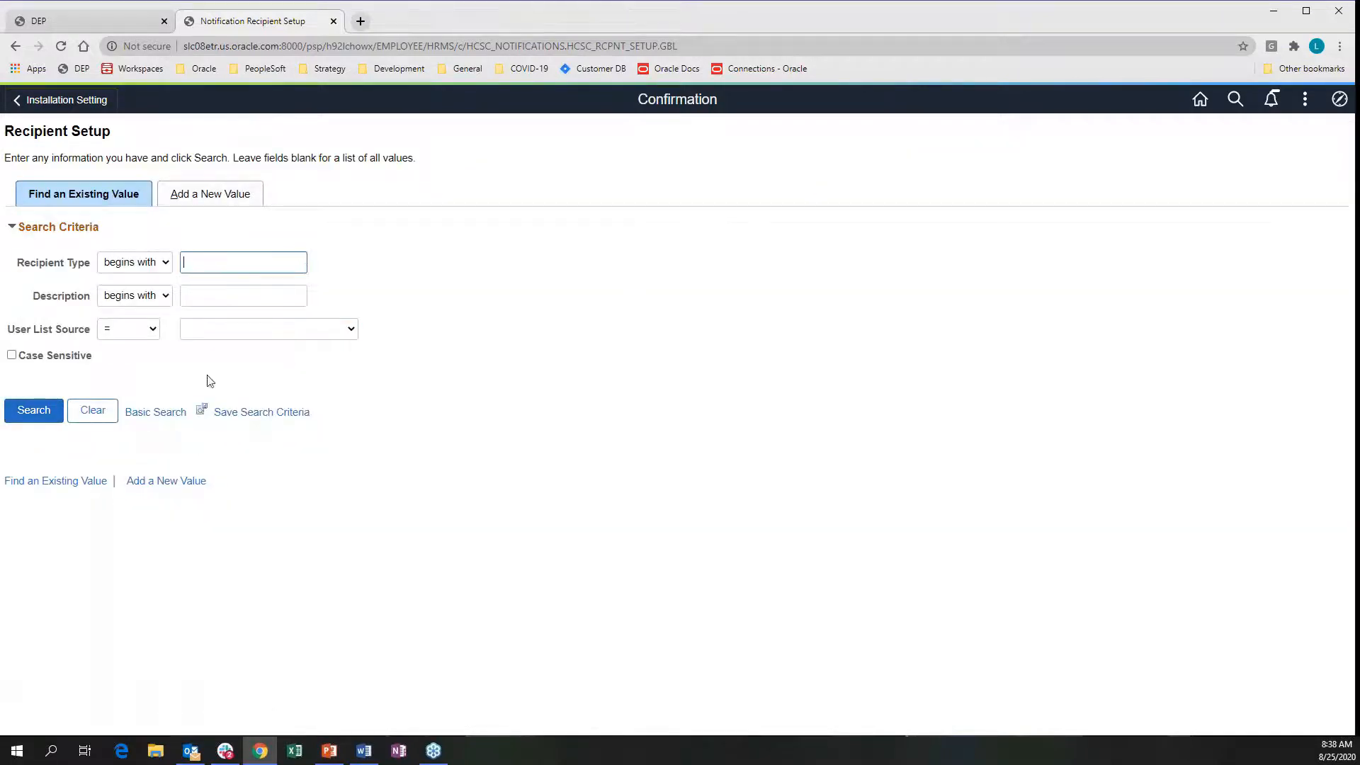
{"action": "left_click", "coordinate": [36, 412]}
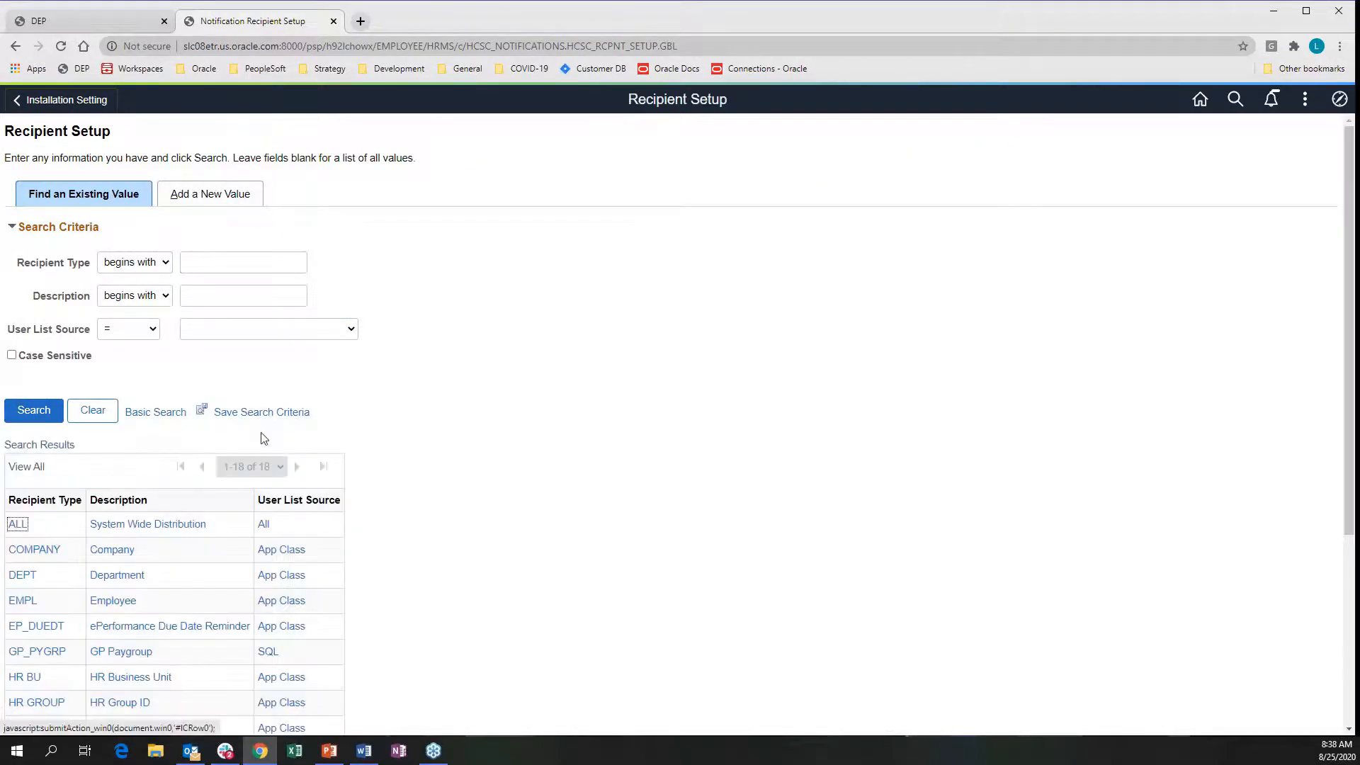
{"action": "left_click", "coordinate": [294, 330]}
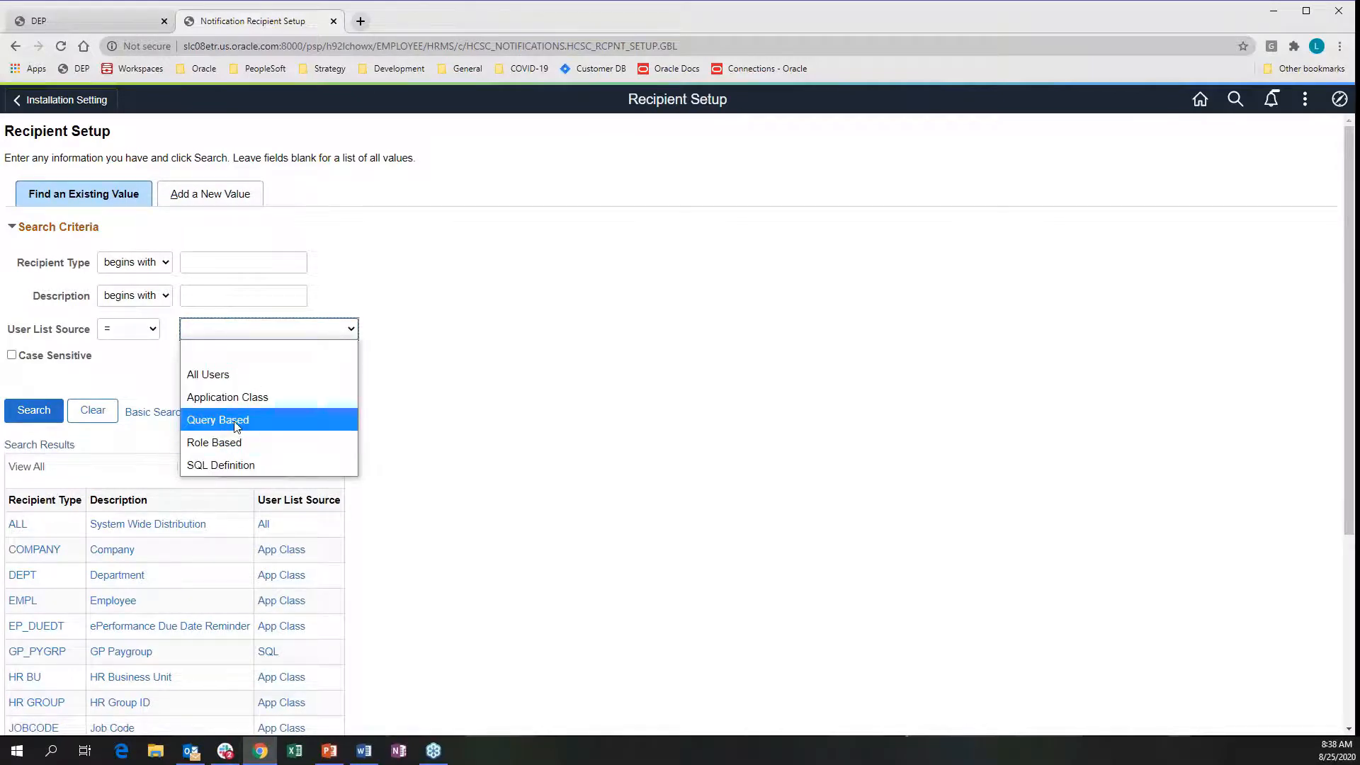
{"action": "left_click", "coordinate": [236, 421]}
{"action": "left_click", "coordinate": [35, 411]}
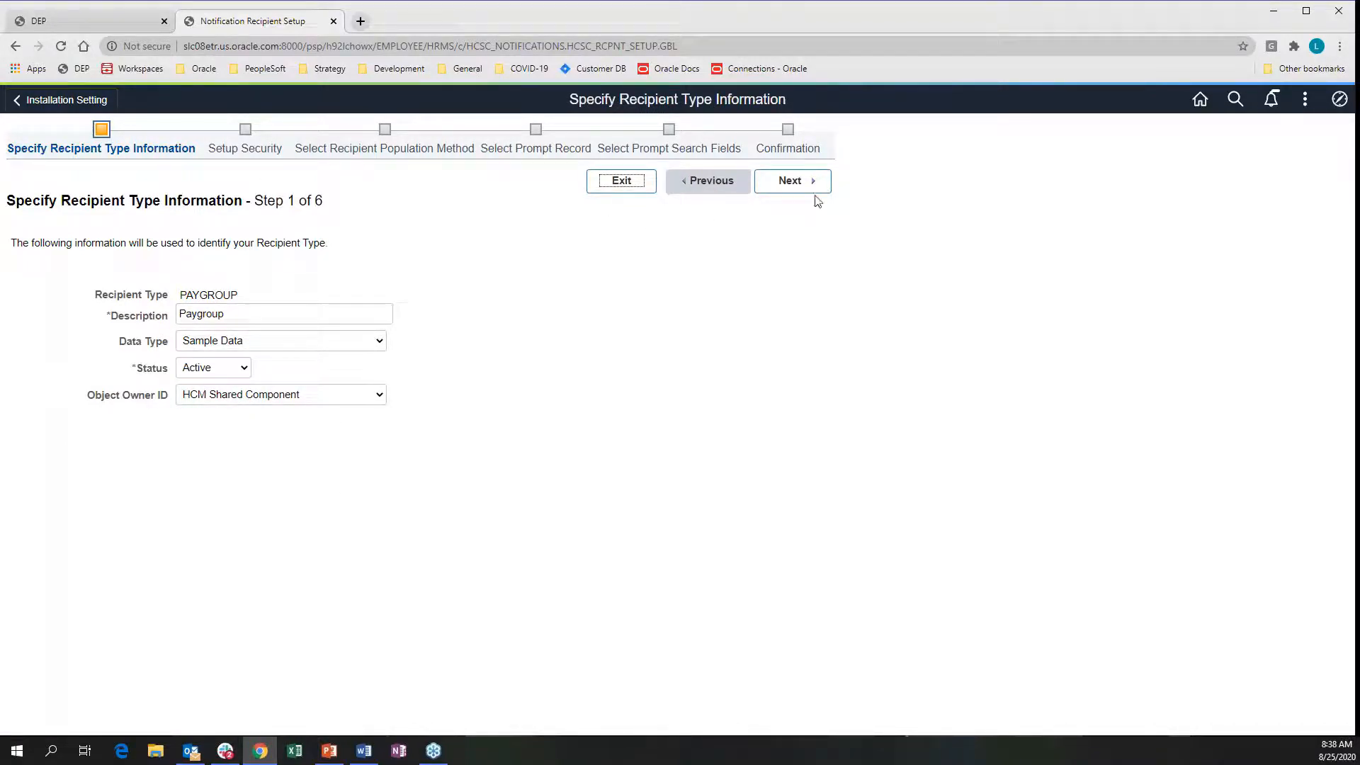
Step through PAYGROUP security and population method, keeping Query Based with query HCSC_PAYGROUP_RCPNT
{"action": "left_click", "coordinate": [786, 182]}
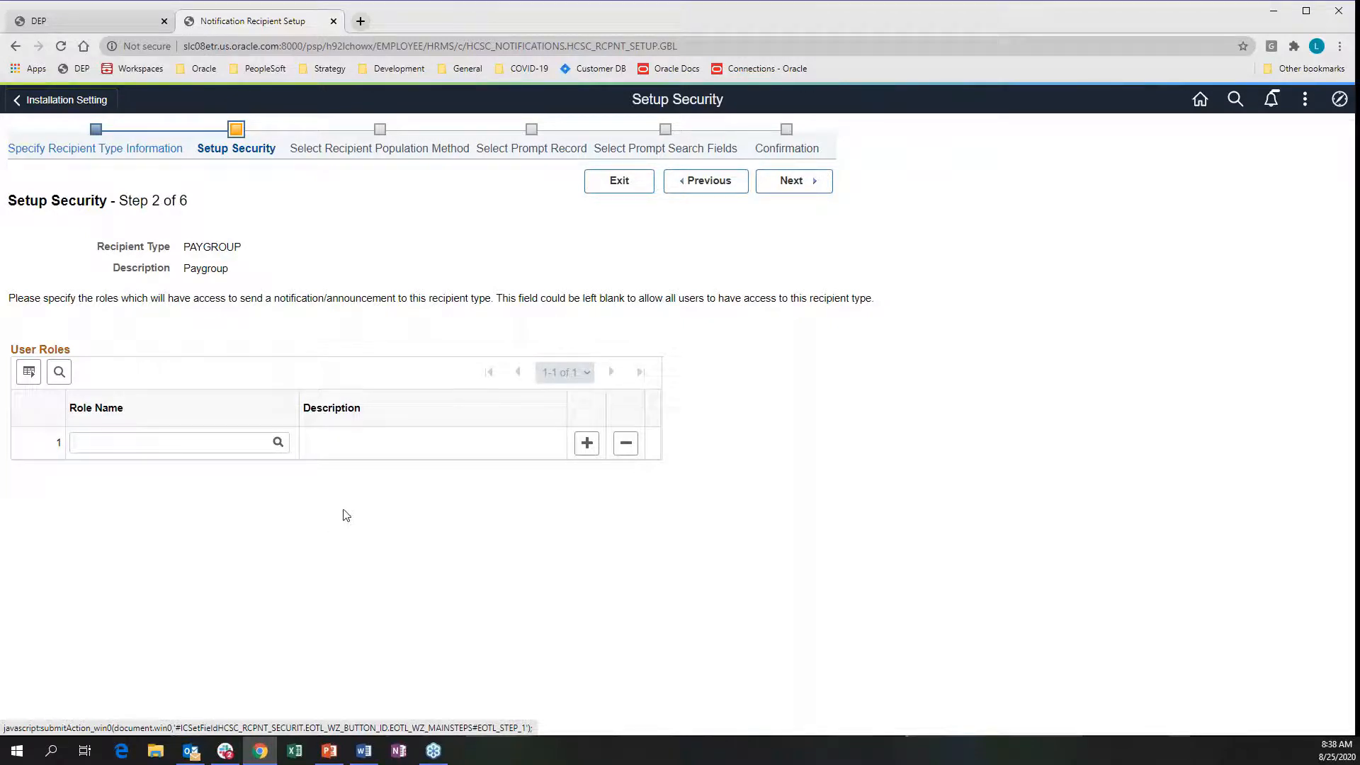
{"action": "left_click", "coordinate": [782, 183]}
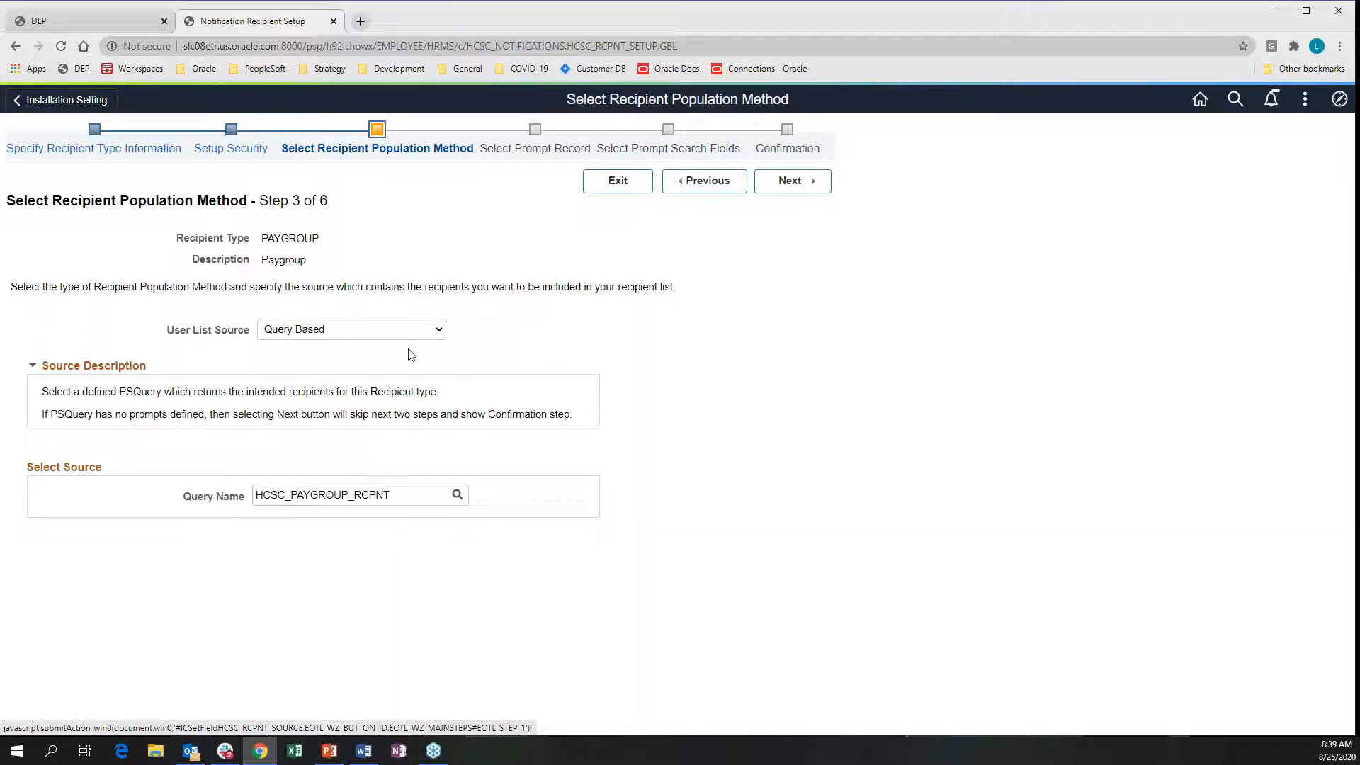
{"action": "left_click", "coordinate": [439, 331]}
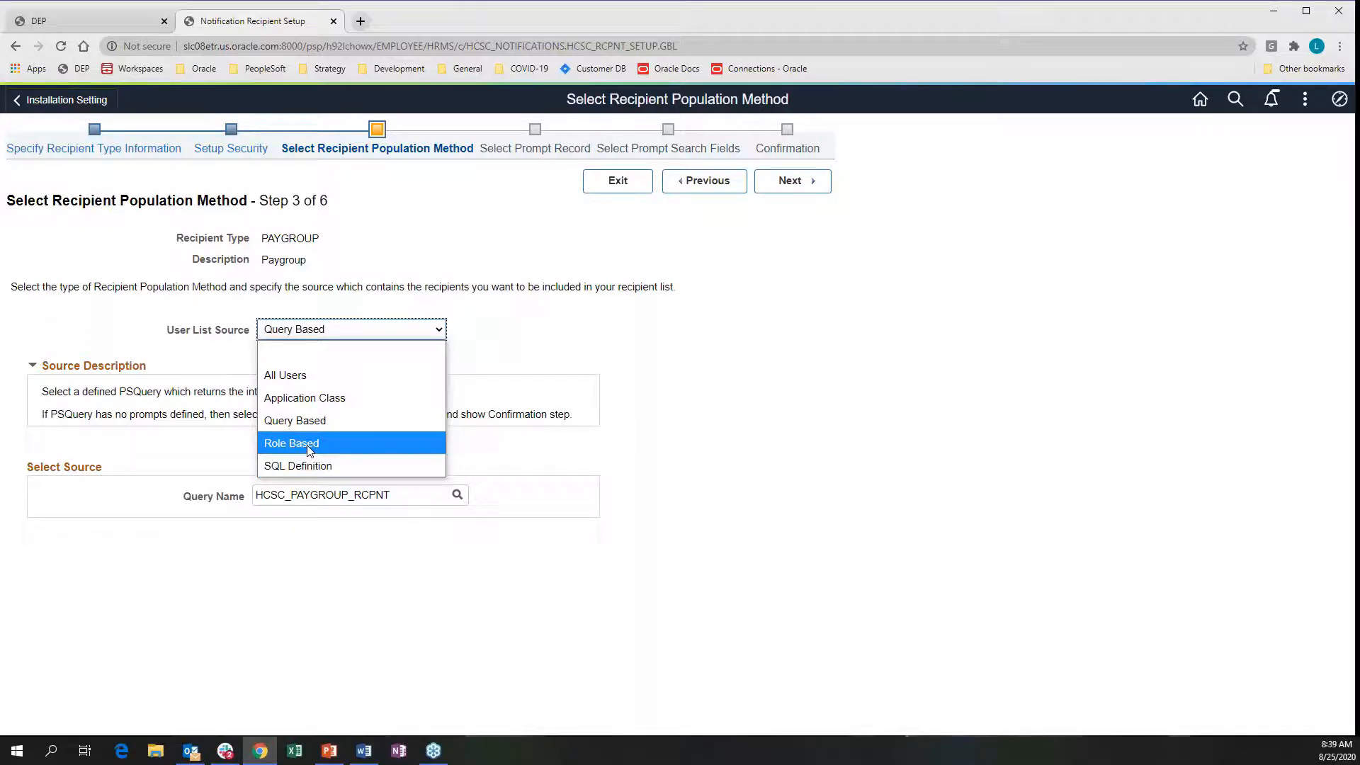
{"action": "left_click", "coordinate": [396, 496]}
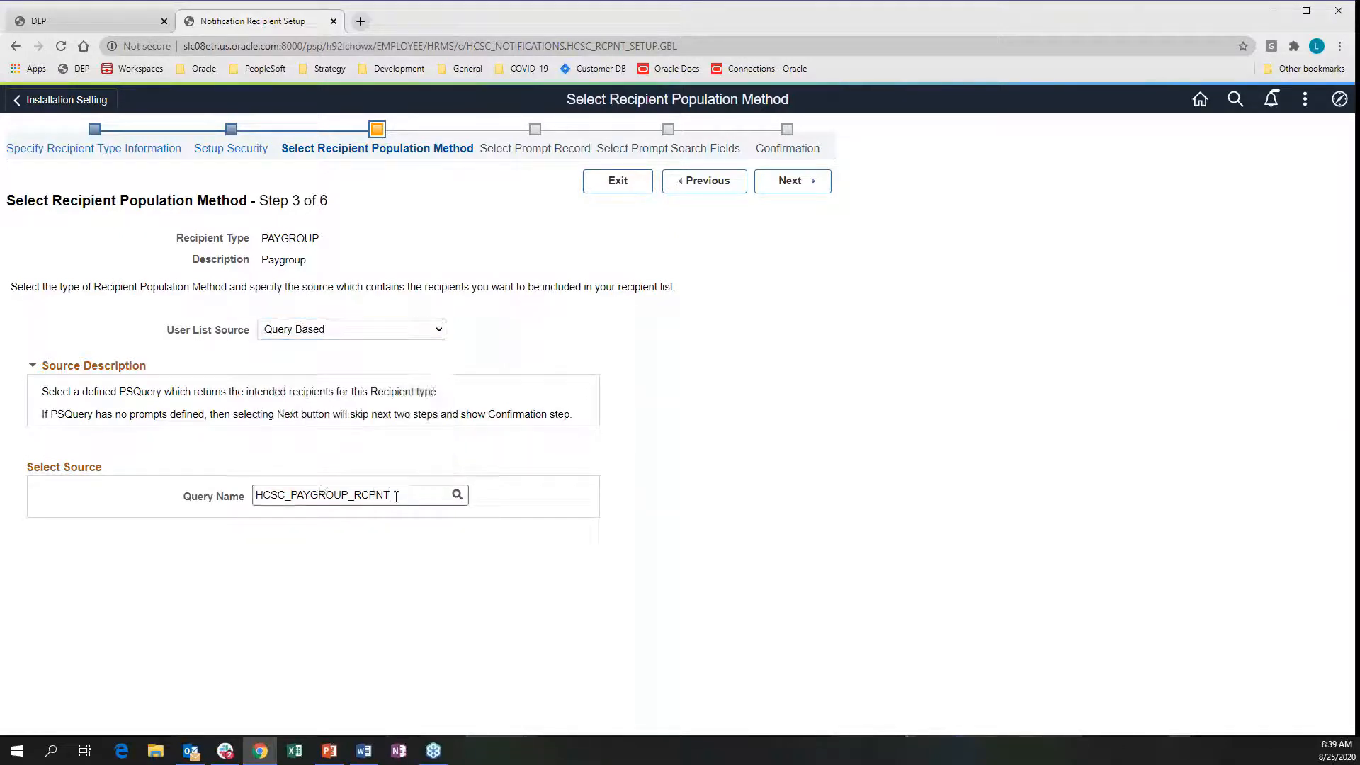
{"action": "left_click", "coordinate": [395, 495]}
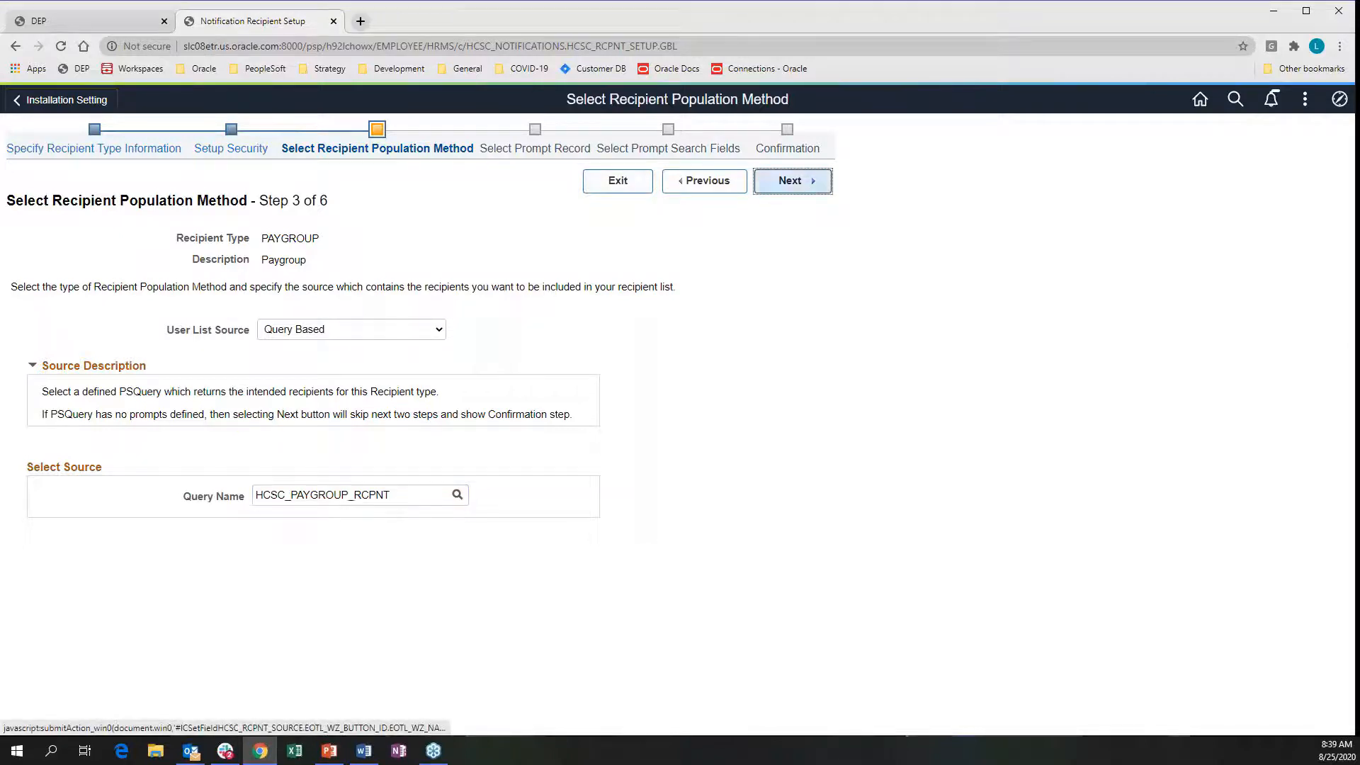
{"action": "left_click", "coordinate": [788, 181]}
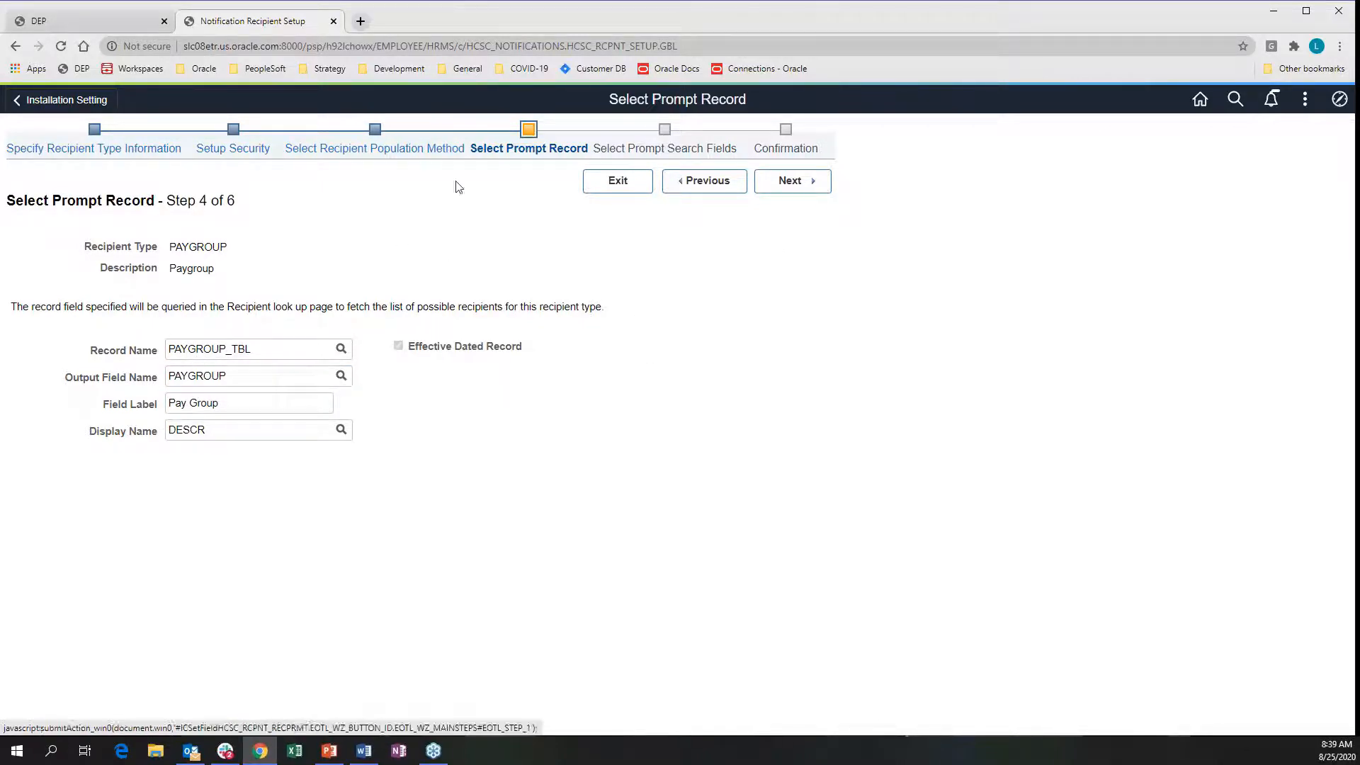
Advance PAYGROUP through prompt search fields to Confirmation (PAYGROUP_TBL, key COMPANY) and open the NavBar
{"action": "left_click", "coordinate": [792, 181]}
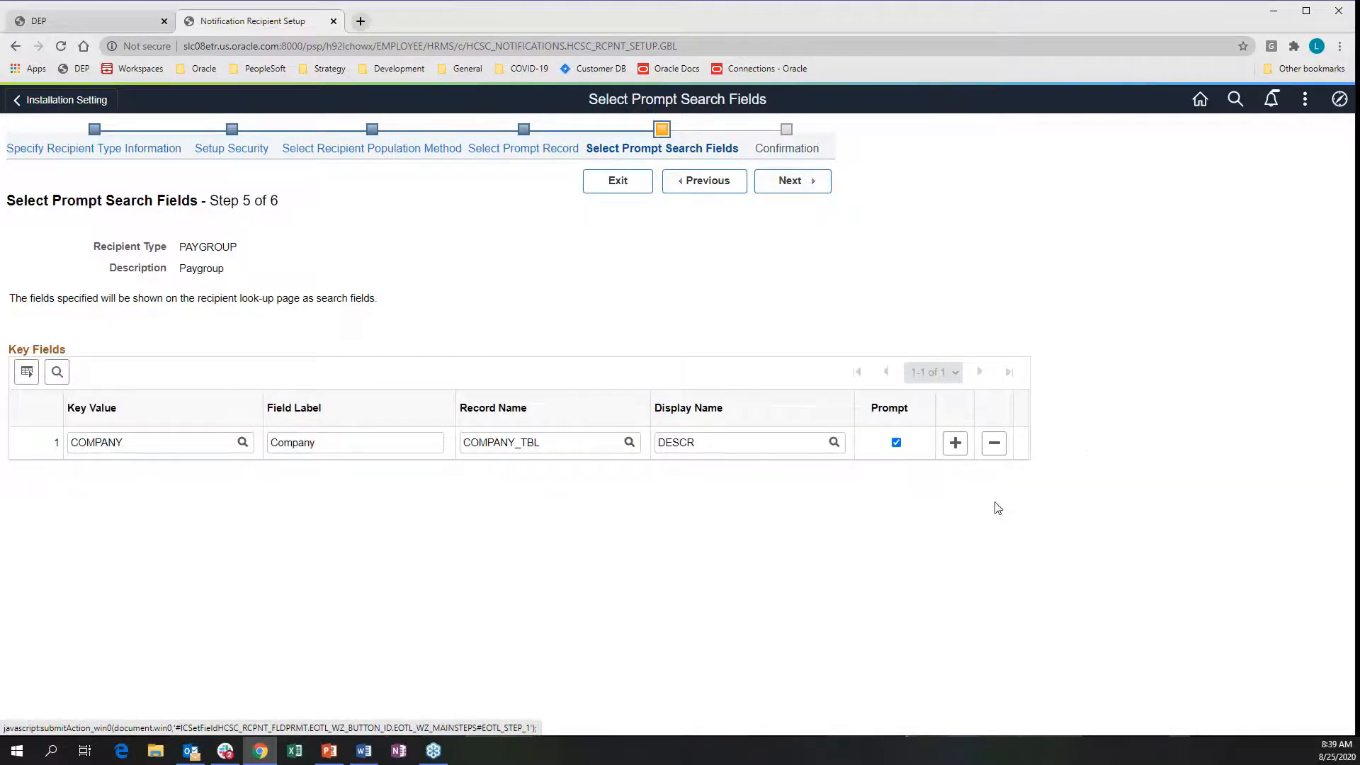
{"action": "left_click", "coordinate": [790, 181]}
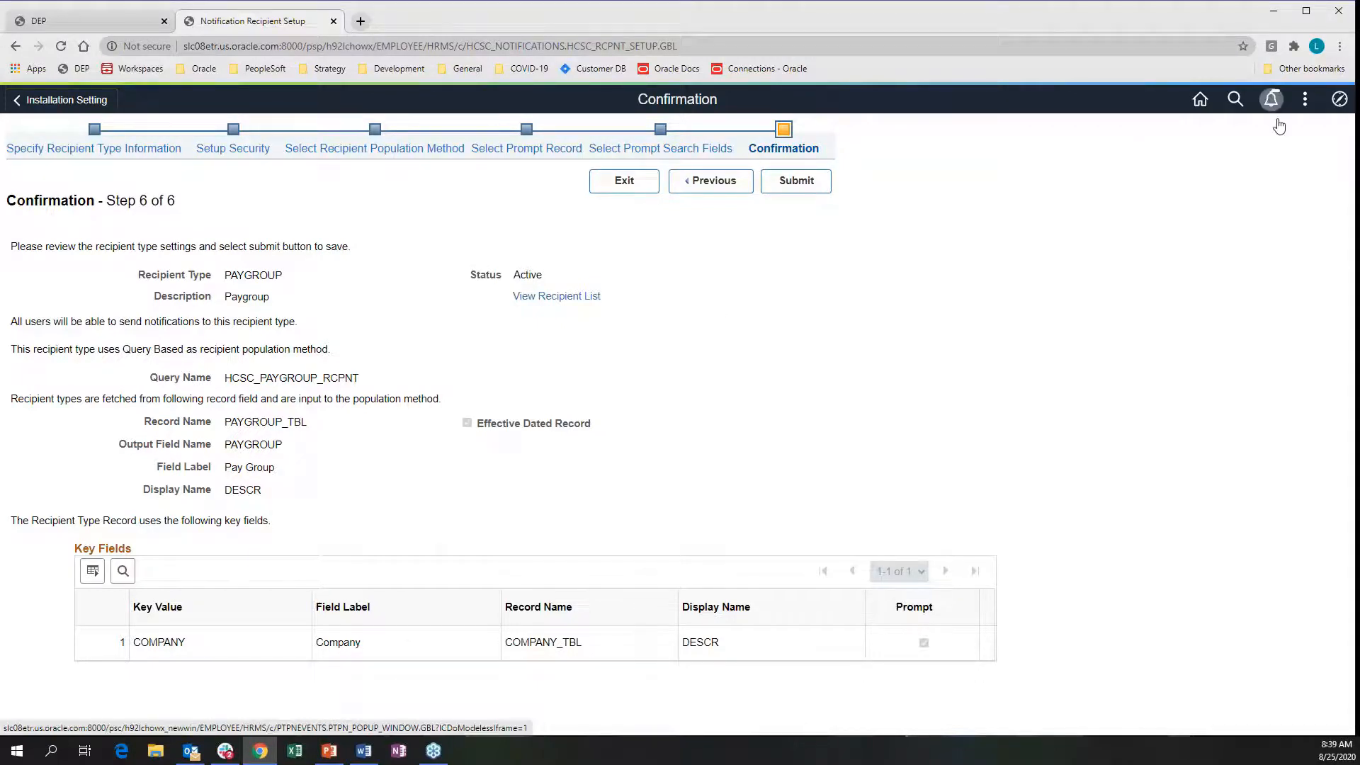
{"action": "left_click", "coordinate": [1339, 100]}
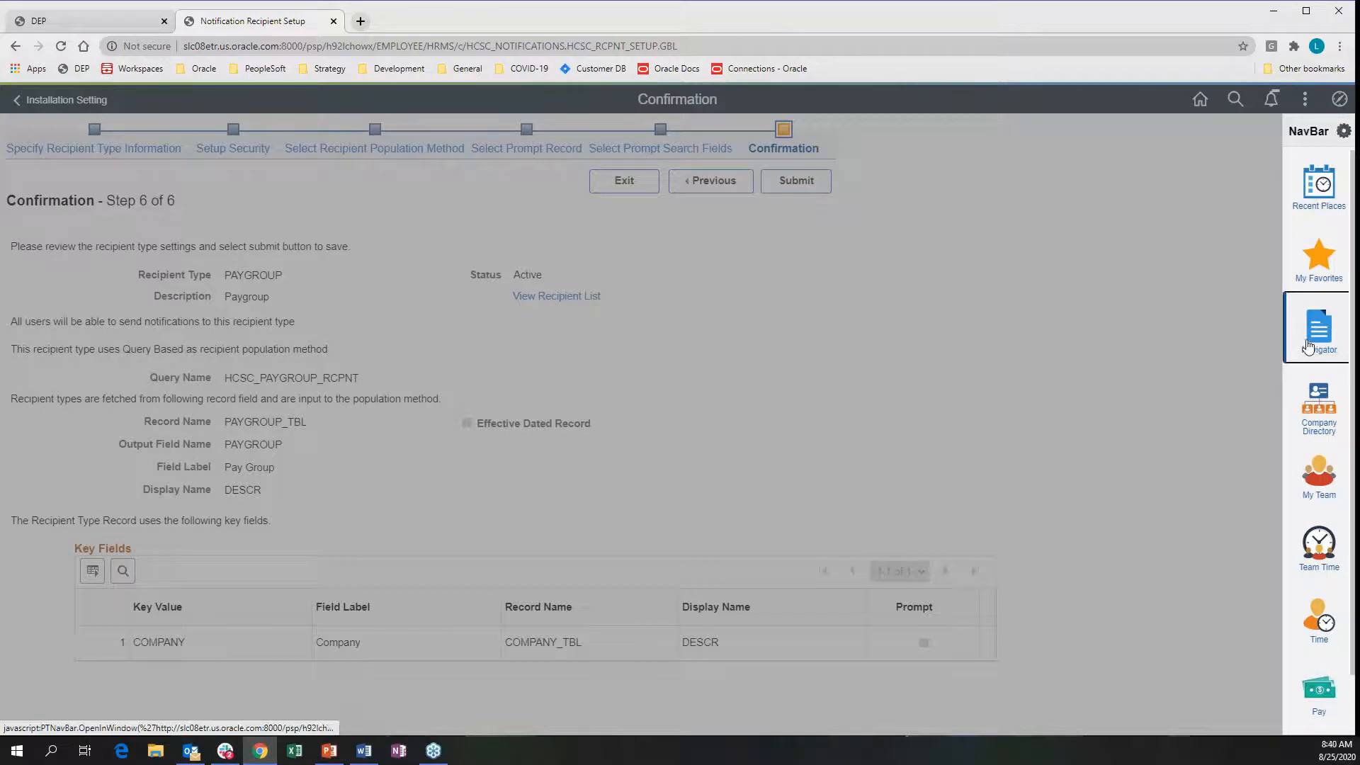
Go to HR Notification's Notification Log Summary and view details for notification 40
{"action": "left_click", "coordinate": [1307, 347]}
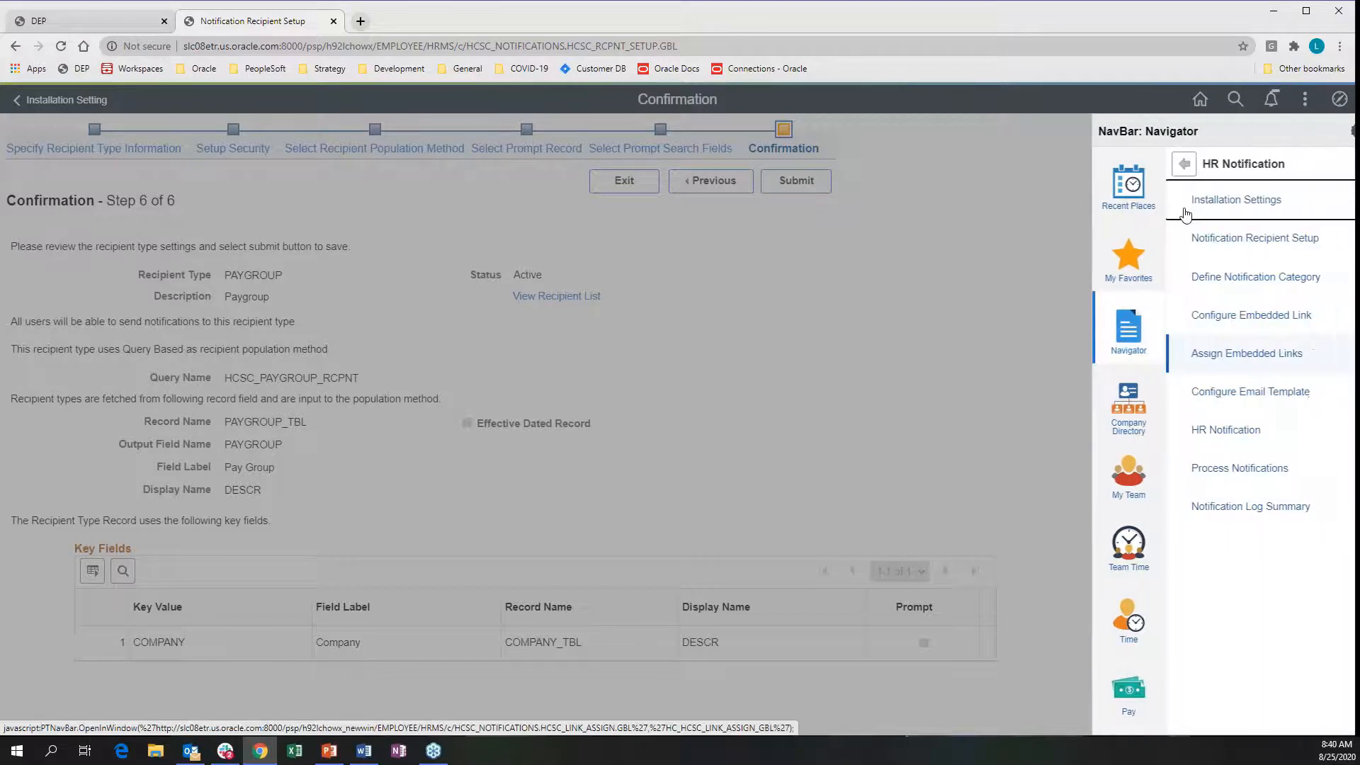
{"action": "left_click", "coordinate": [1233, 507]}
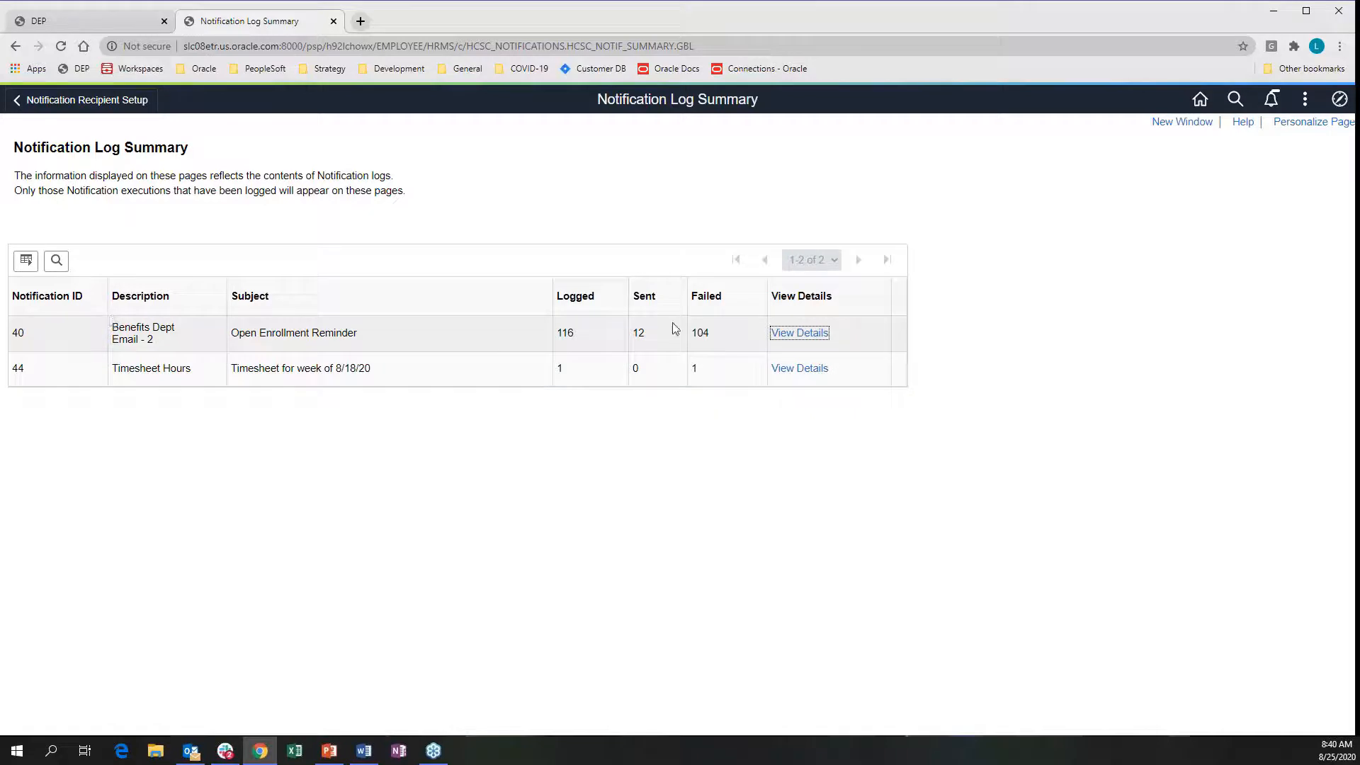
{"action": "left_click", "coordinate": [795, 331]}
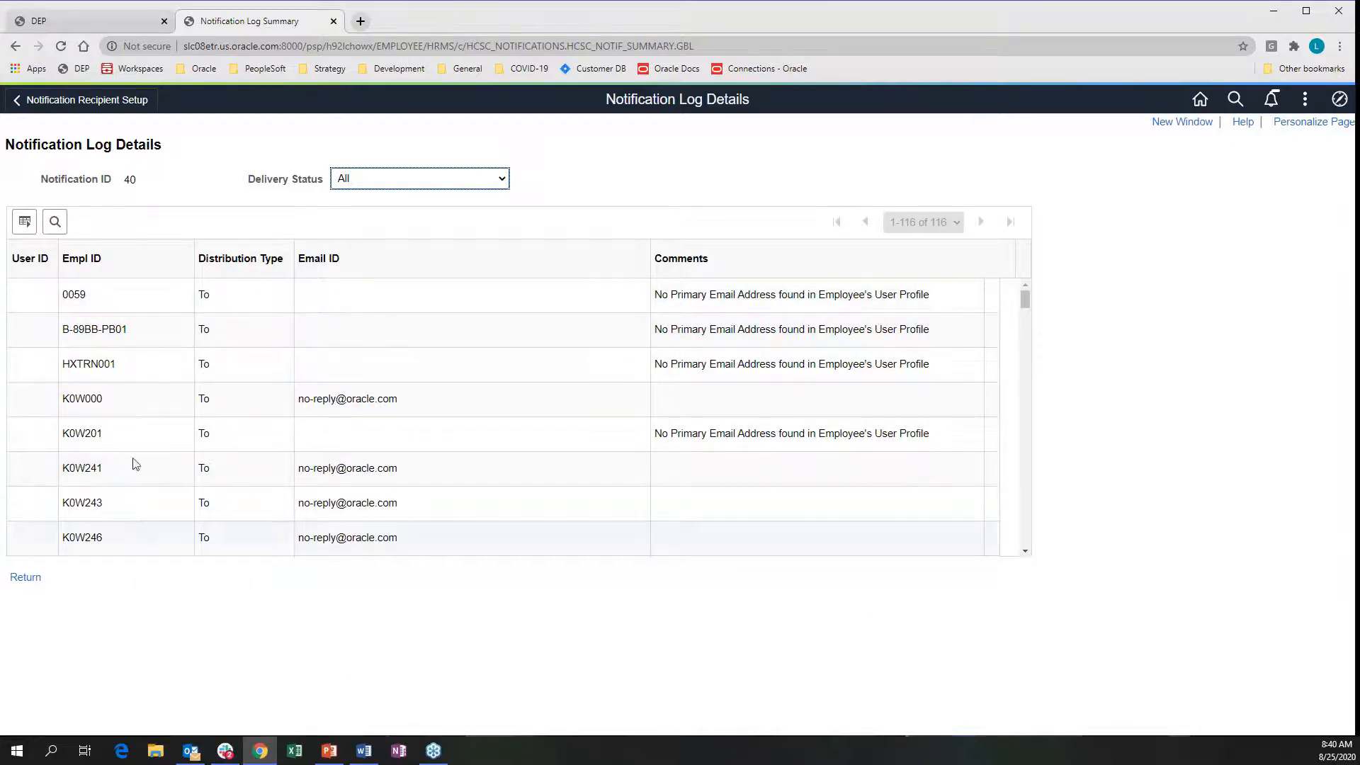
Filter notification 40's log to Failed delivery status and scroll through the entries
{"action": "left_click", "coordinate": [457, 179]}
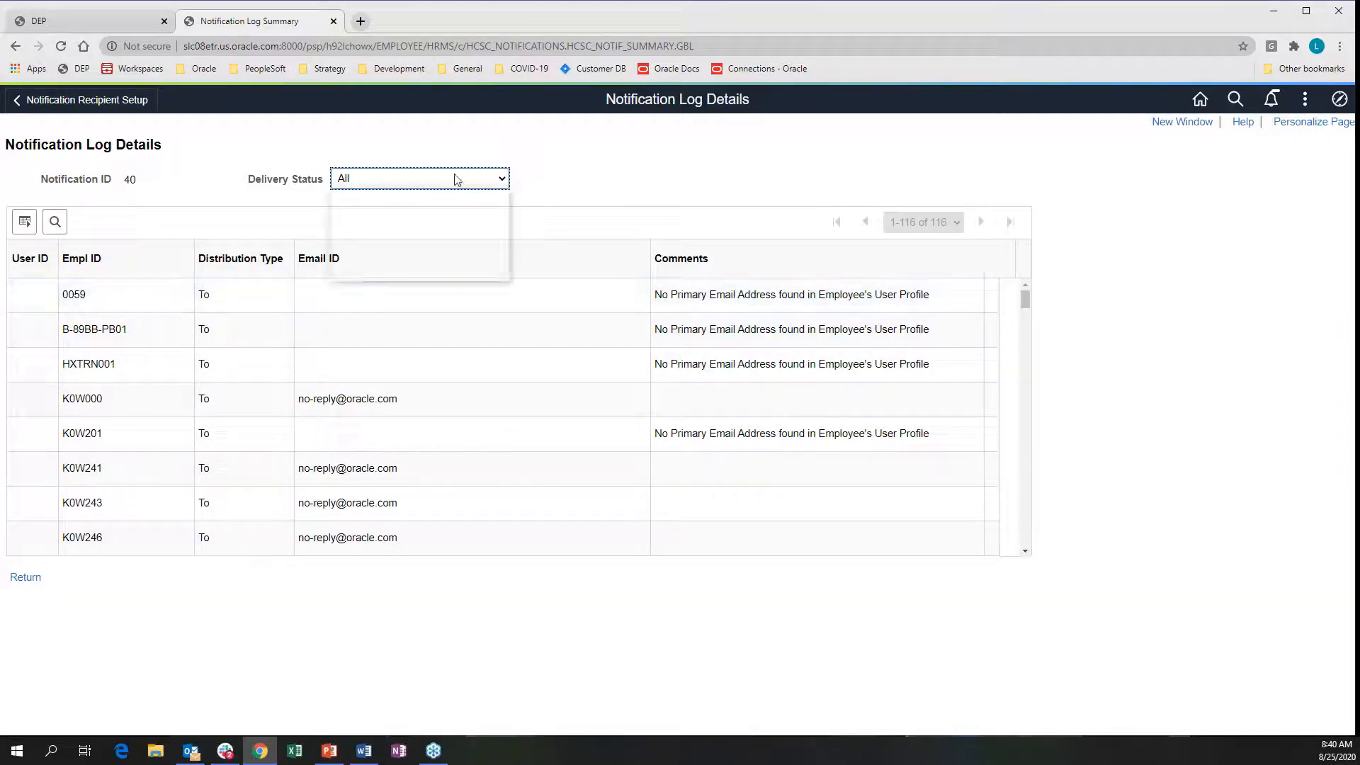
{"action": "left_click", "coordinate": [372, 249]}
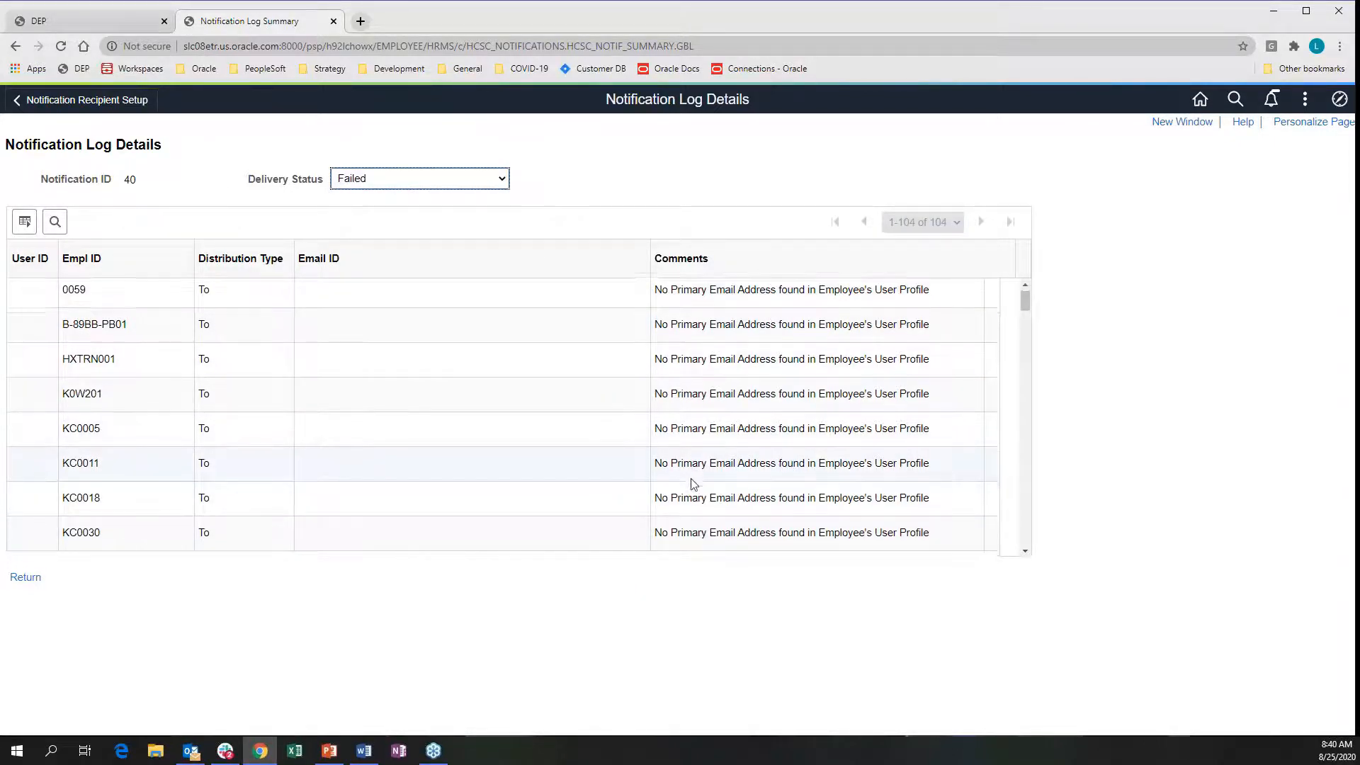
{"action": "scroll", "coordinate": [708, 467], "scroll_direction": "down", "scroll_amount": 10}
{"action": "scroll", "coordinate": [712, 456], "scroll_direction": "down", "scroll_amount": 10}
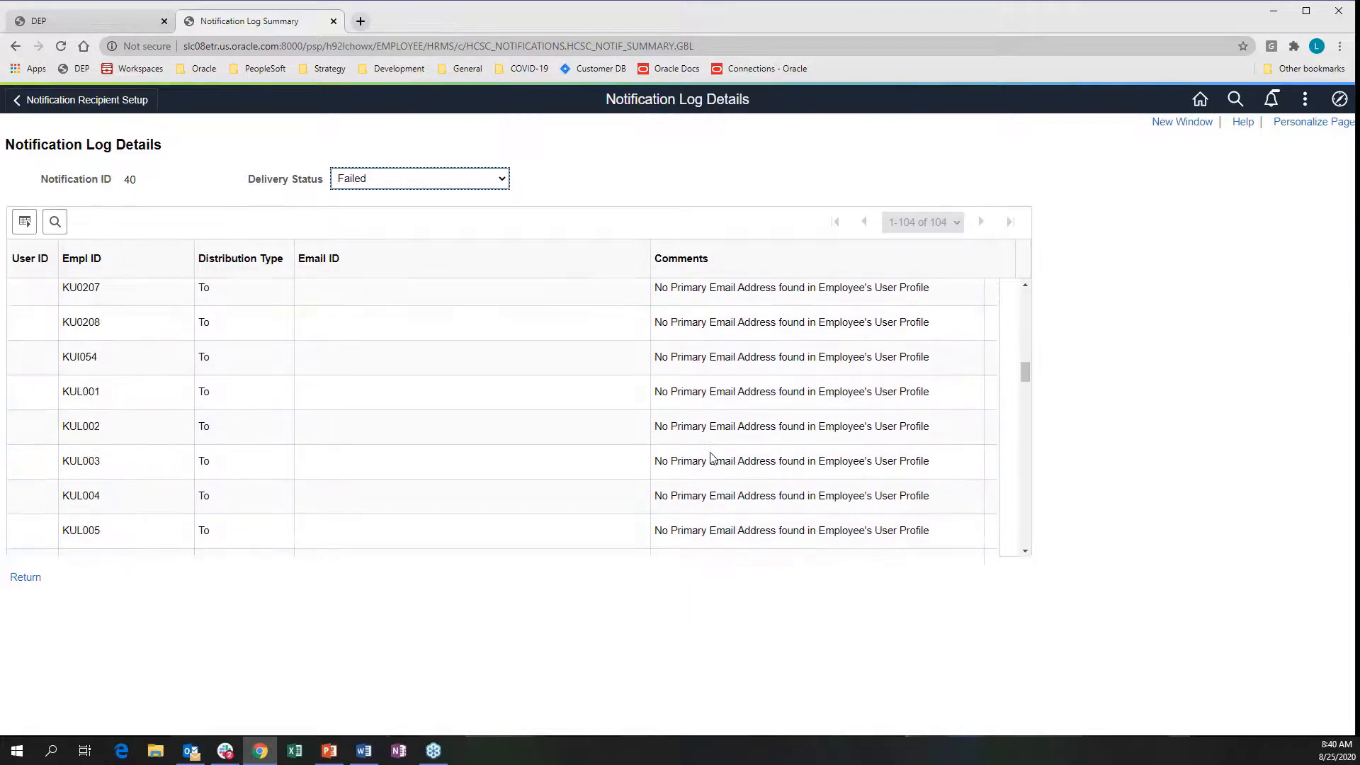
{"action": "scroll", "coordinate": [711, 457], "scroll_direction": "down", "scroll_amount": 10}
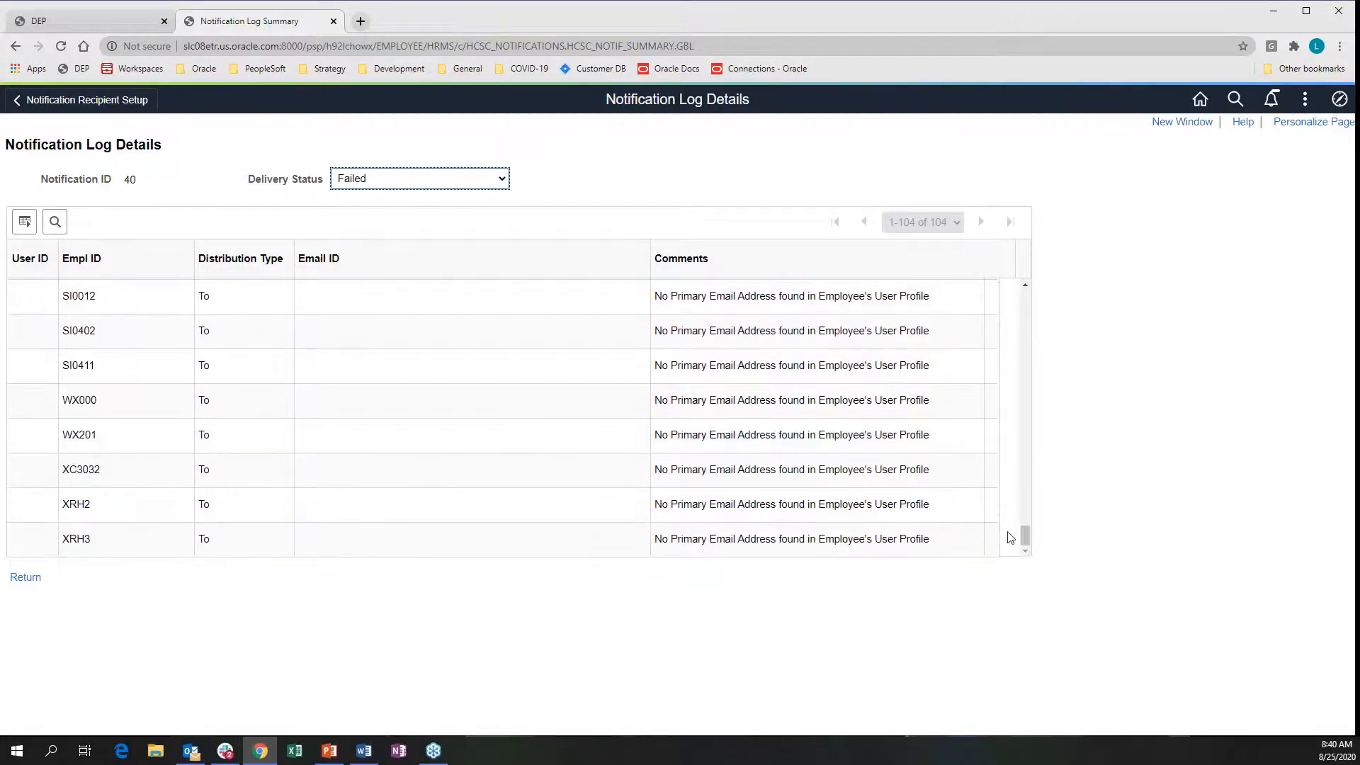
{"action": "left_click_drag", "start_coordinate": [1029, 536], "coordinate": [1024, 280]}
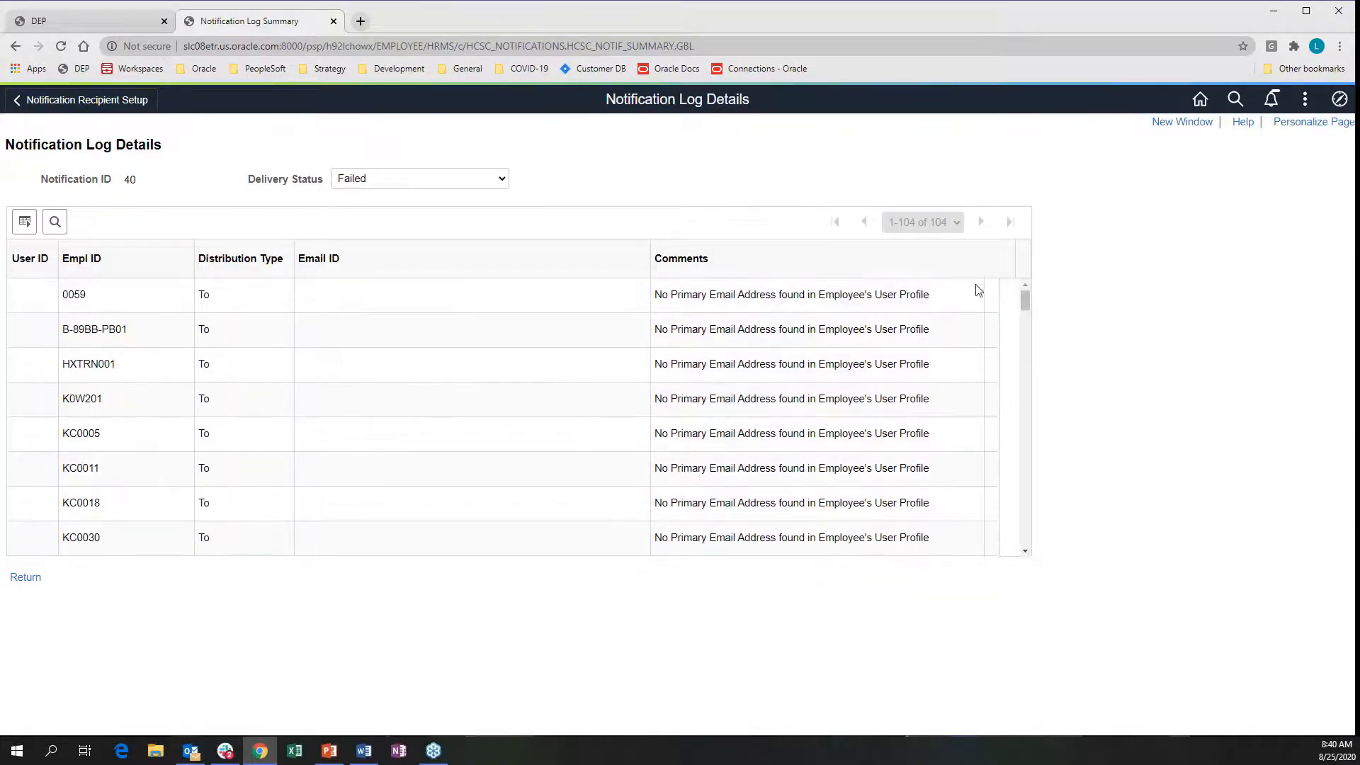
Filter to Sent, reset to All statuses, then minimise Chrome and bring up PowerPoint
{"action": "left_click", "coordinate": [400, 183]}
{"action": "left_click", "coordinate": [353, 267]}
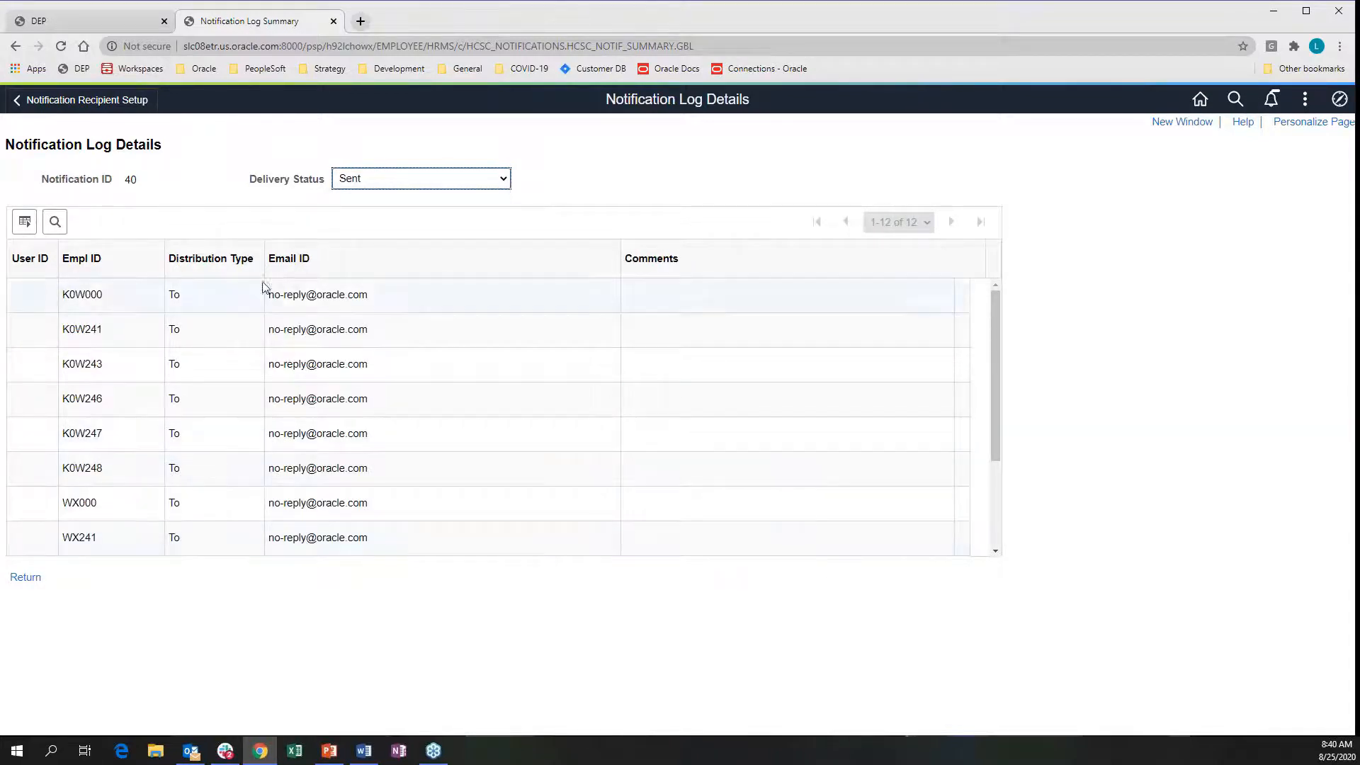
{"action": "scroll", "coordinate": [337, 343], "scroll_direction": "down", "scroll_amount": 2}
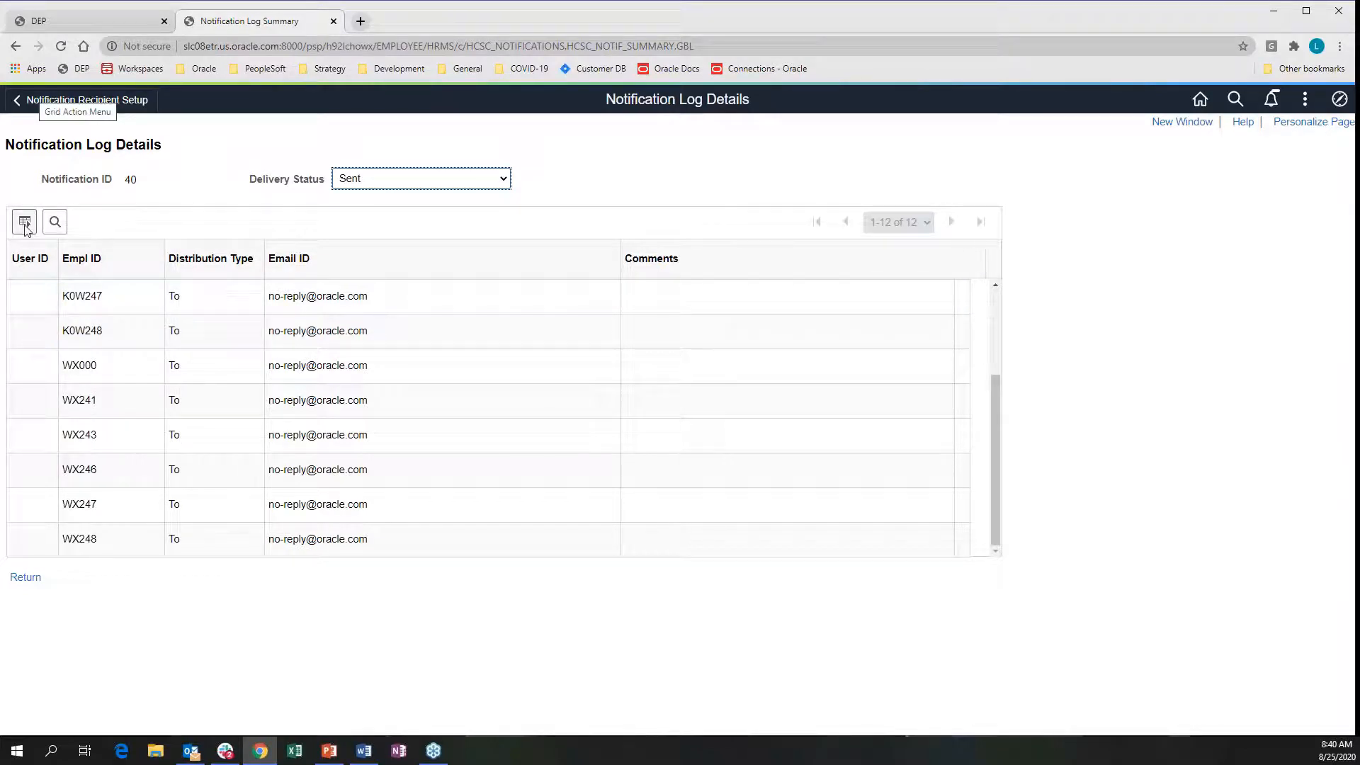
{"action": "left_click", "coordinate": [372, 180]}
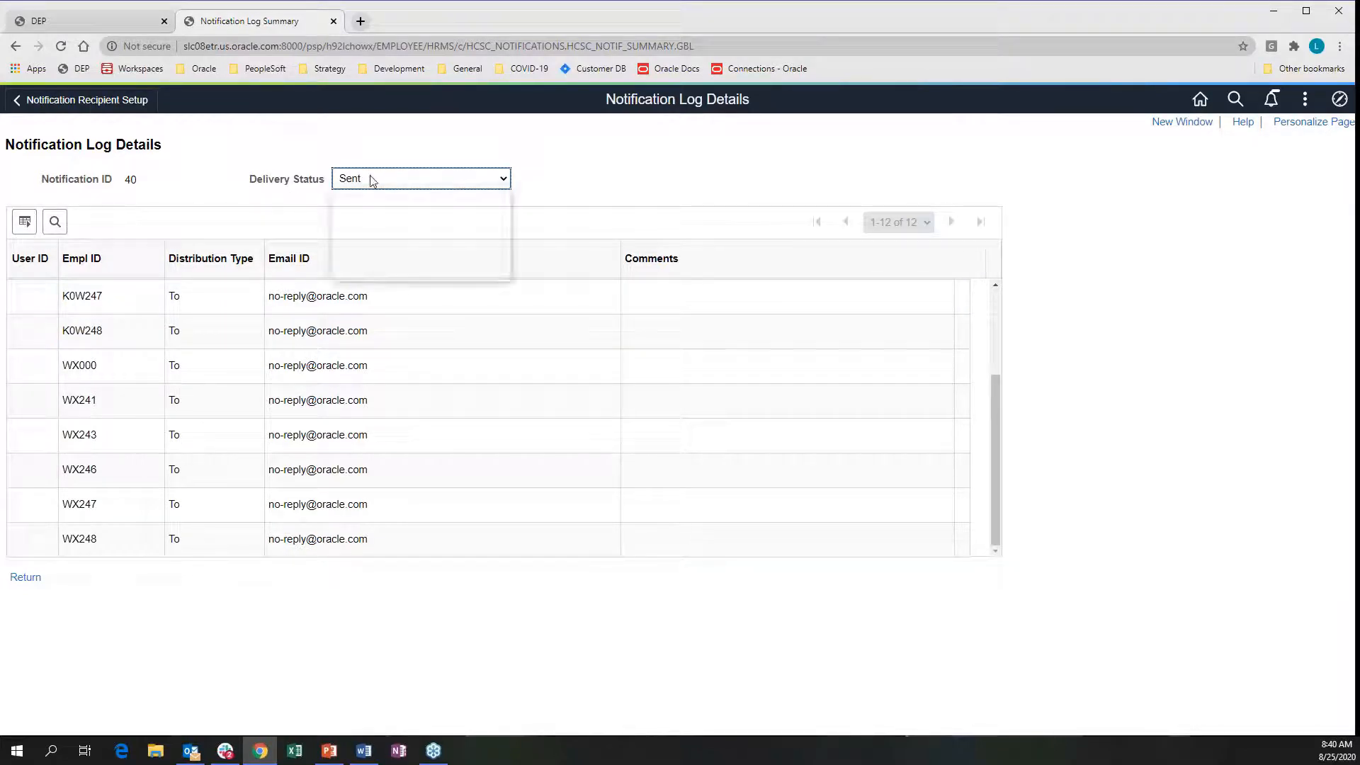
{"action": "left_click", "coordinate": [369, 225]}
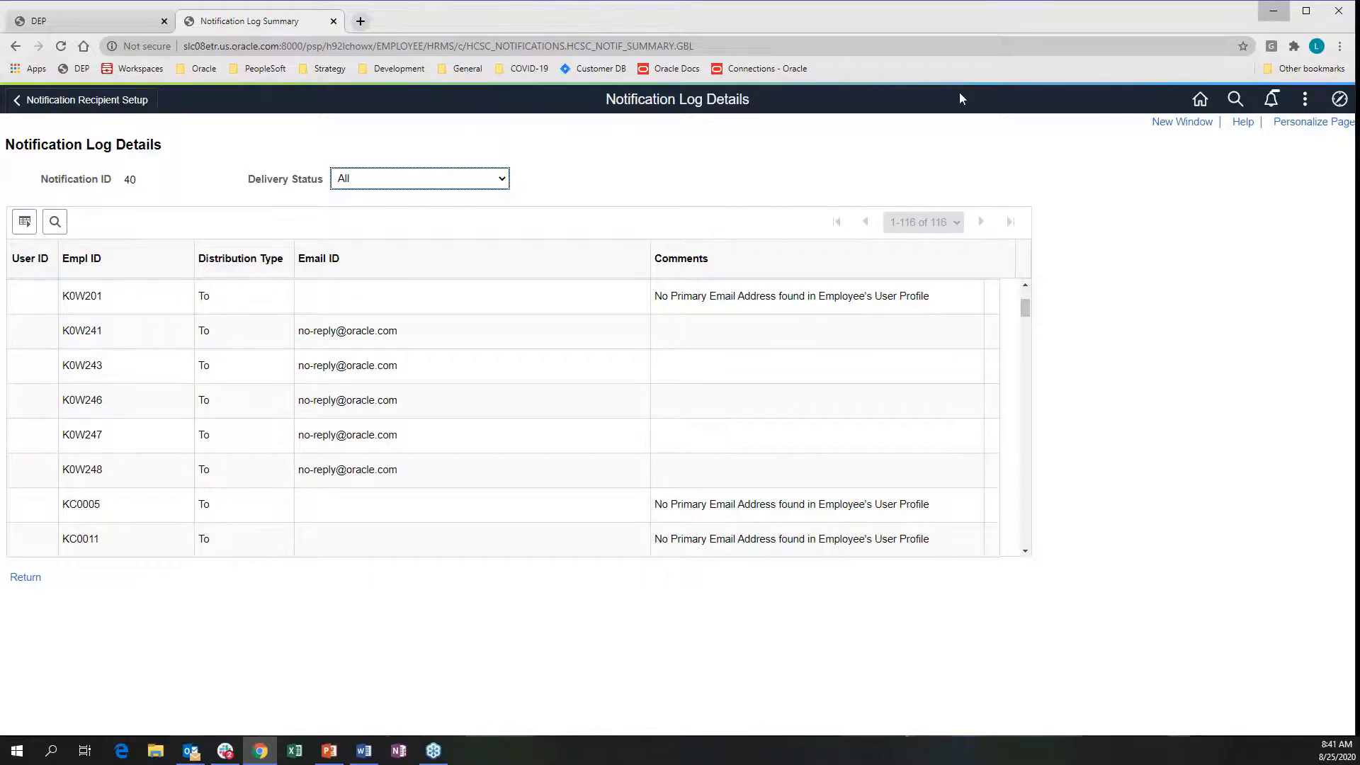
{"action": "left_click", "coordinate": [1273, 12]}
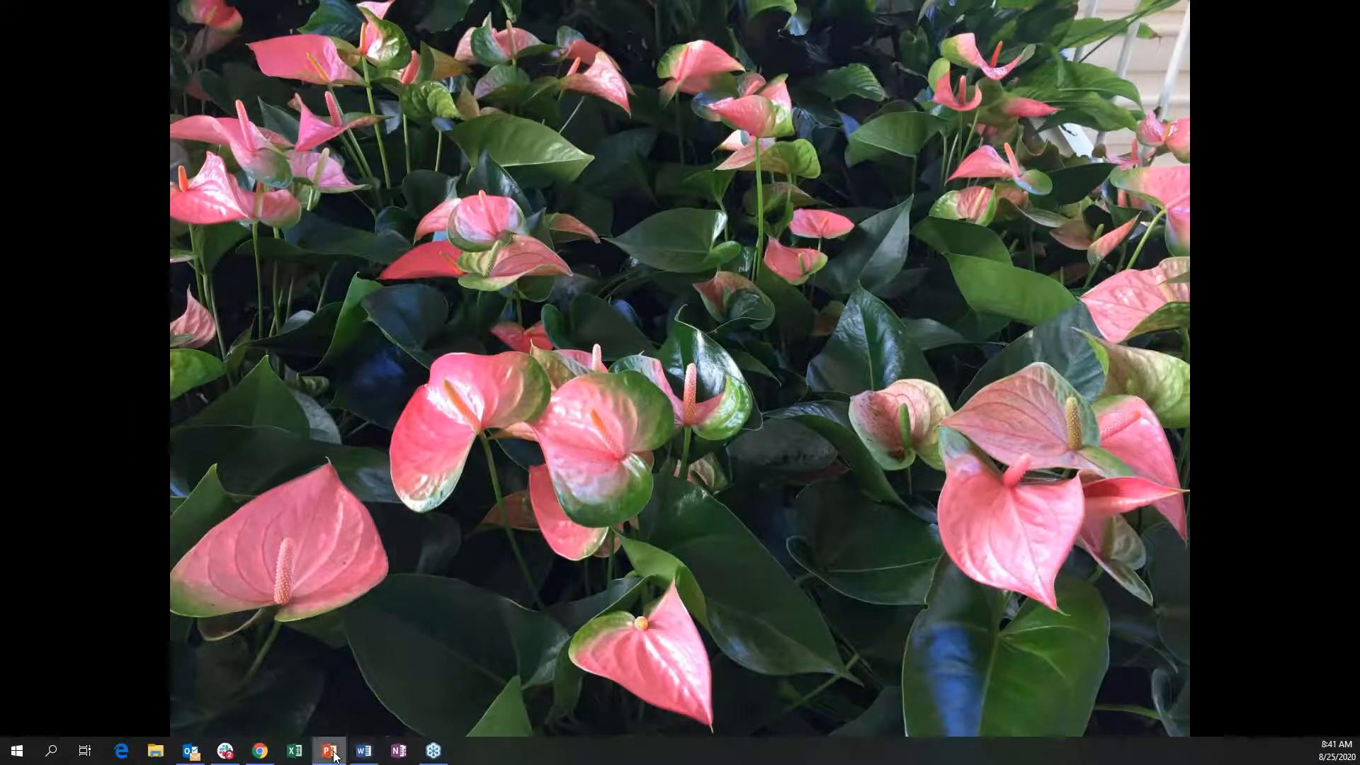
{"action": "left_click", "coordinate": [330, 750]}
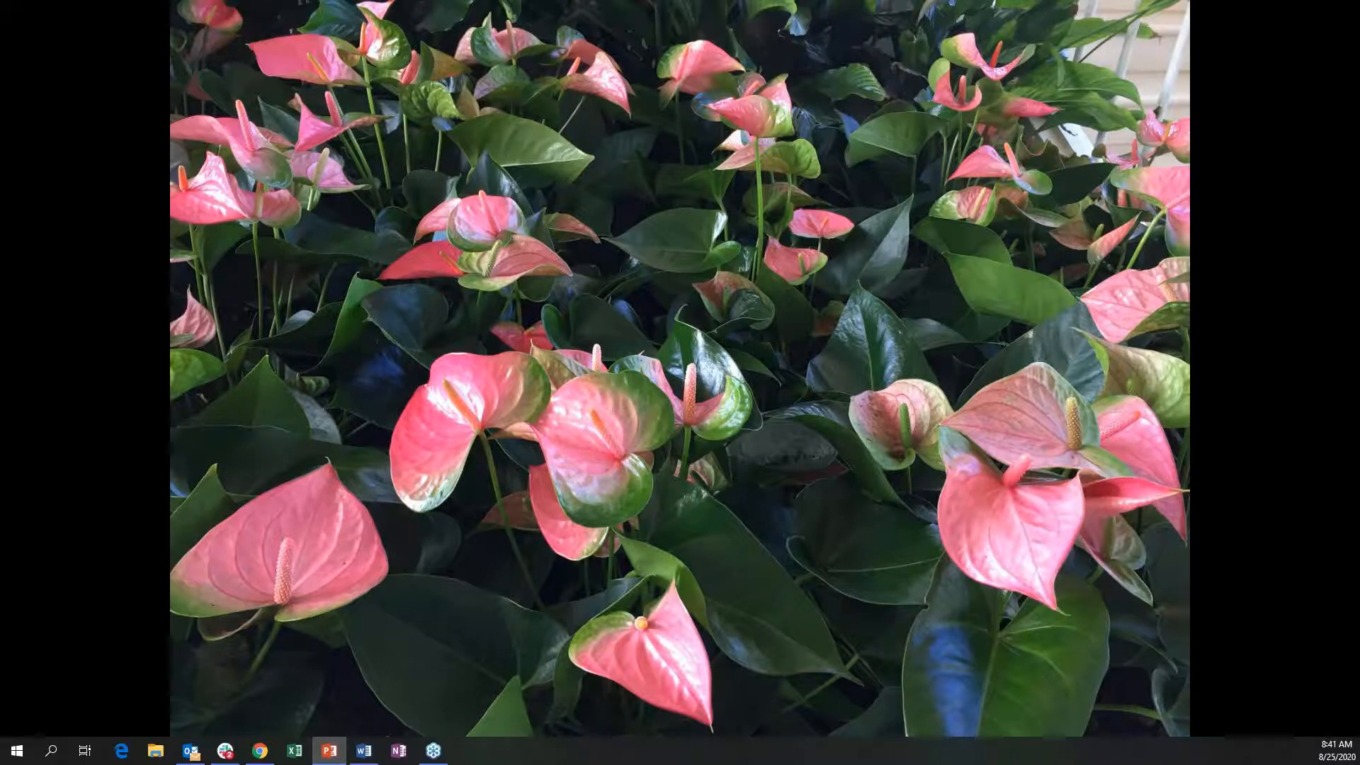